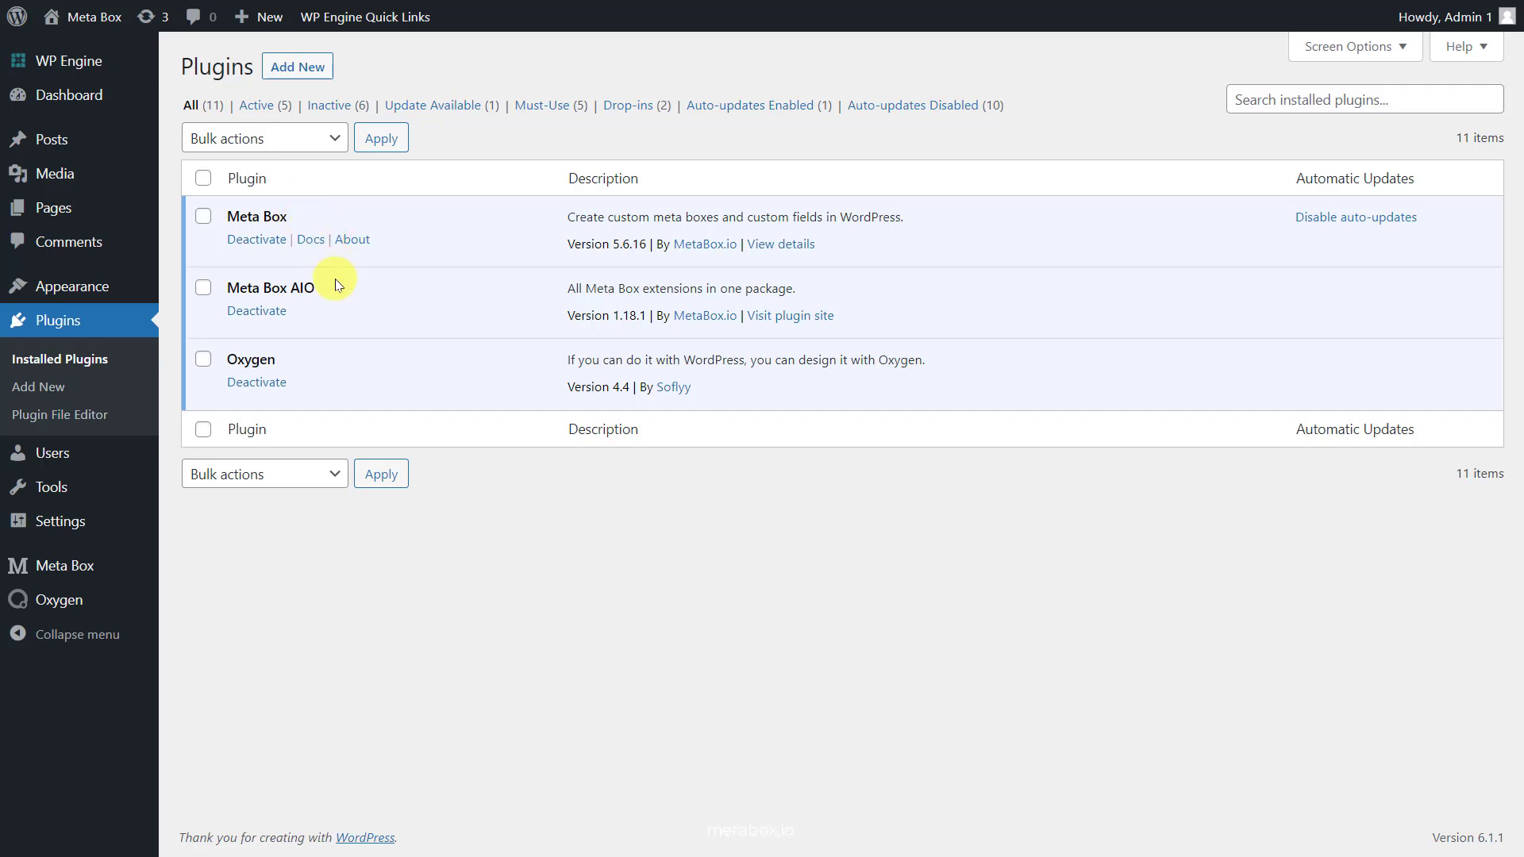
Open the Meta Box extensions list and examine which extensions are enabled.
{"action": "mouse_move", "coordinate": [87, 565]}
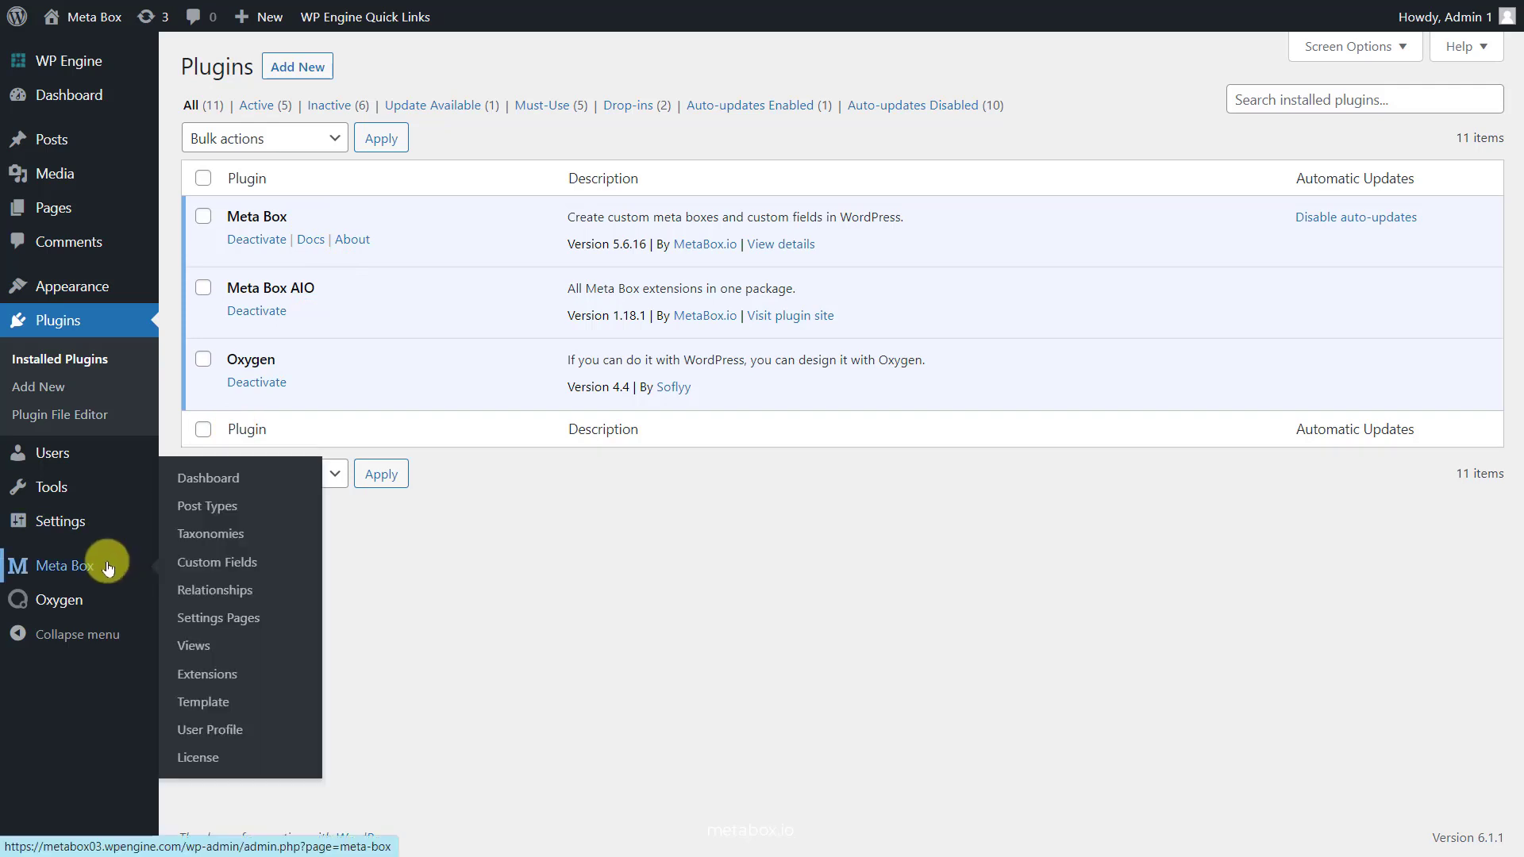
{"action": "left_click", "coordinate": [203, 670]}
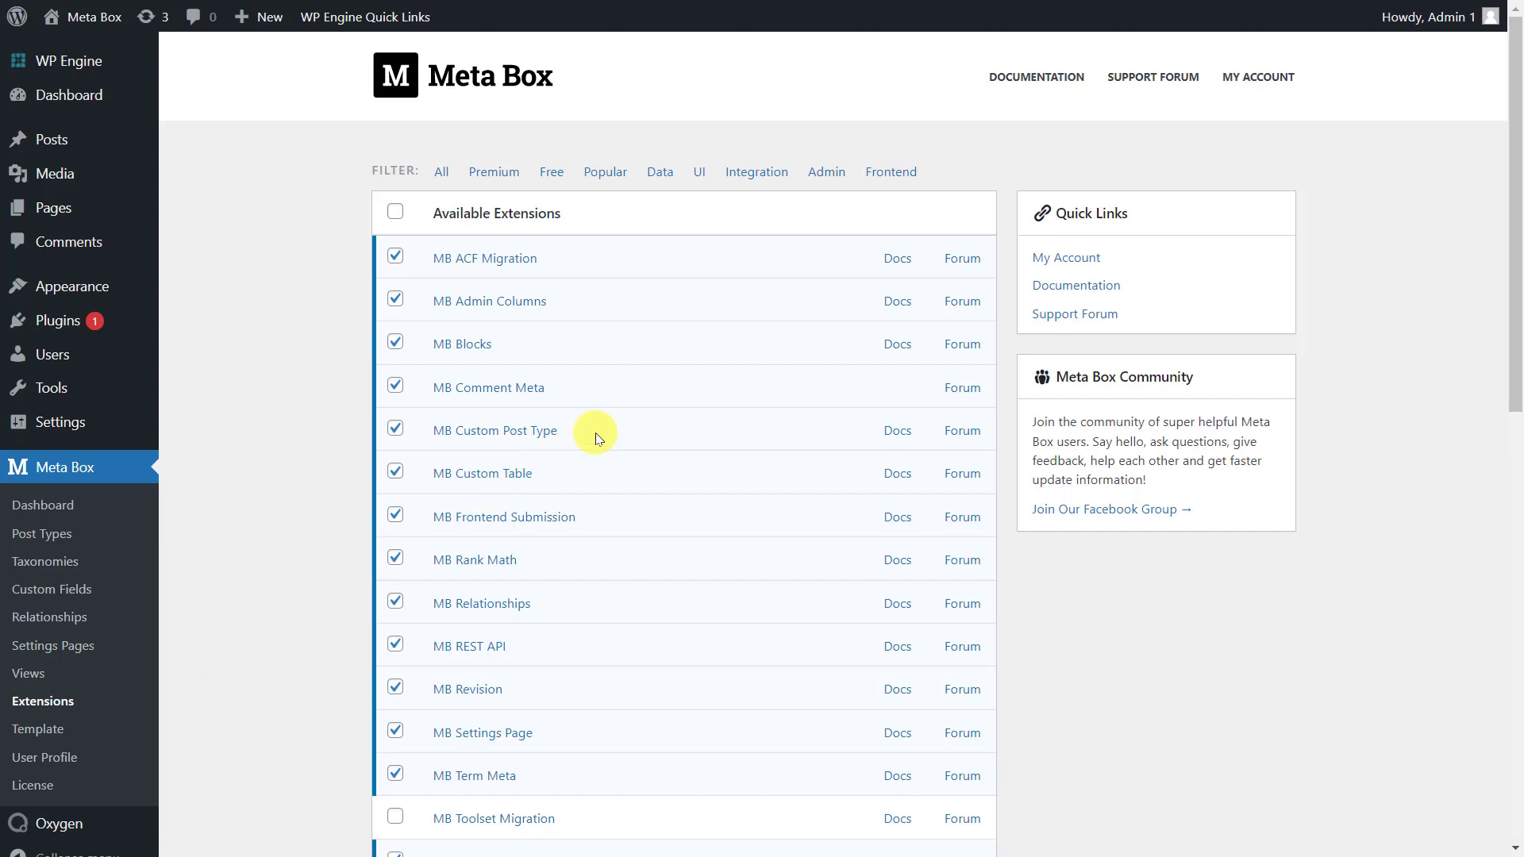
{"action": "scroll", "coordinate": [597, 438], "scroll_direction": "down", "scroll_amount": 5}
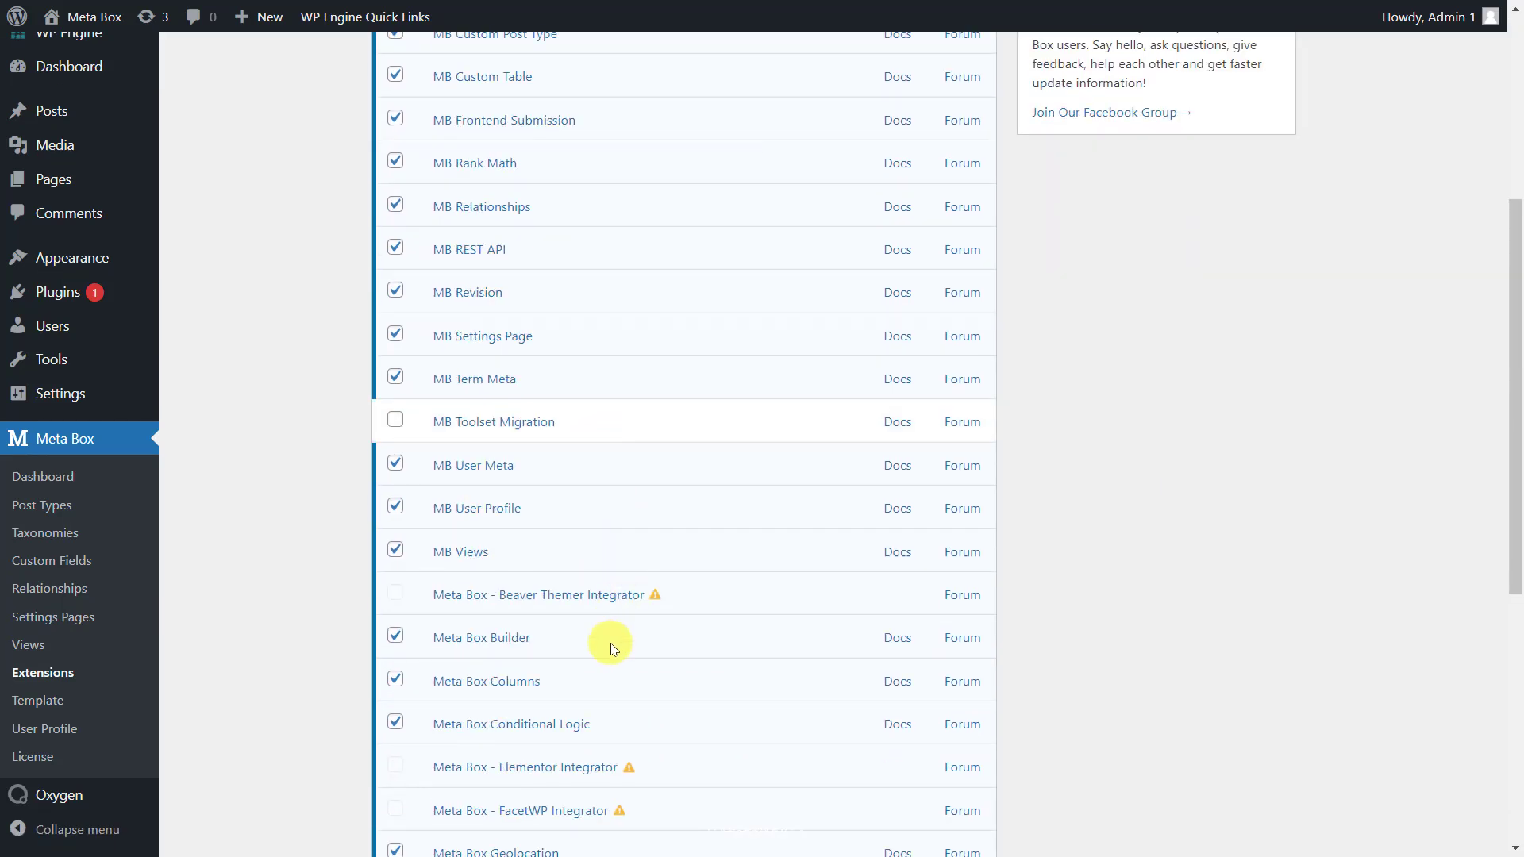
{"action": "scroll", "coordinate": [612, 647], "scroll_direction": "up", "scroll_amount": 5}
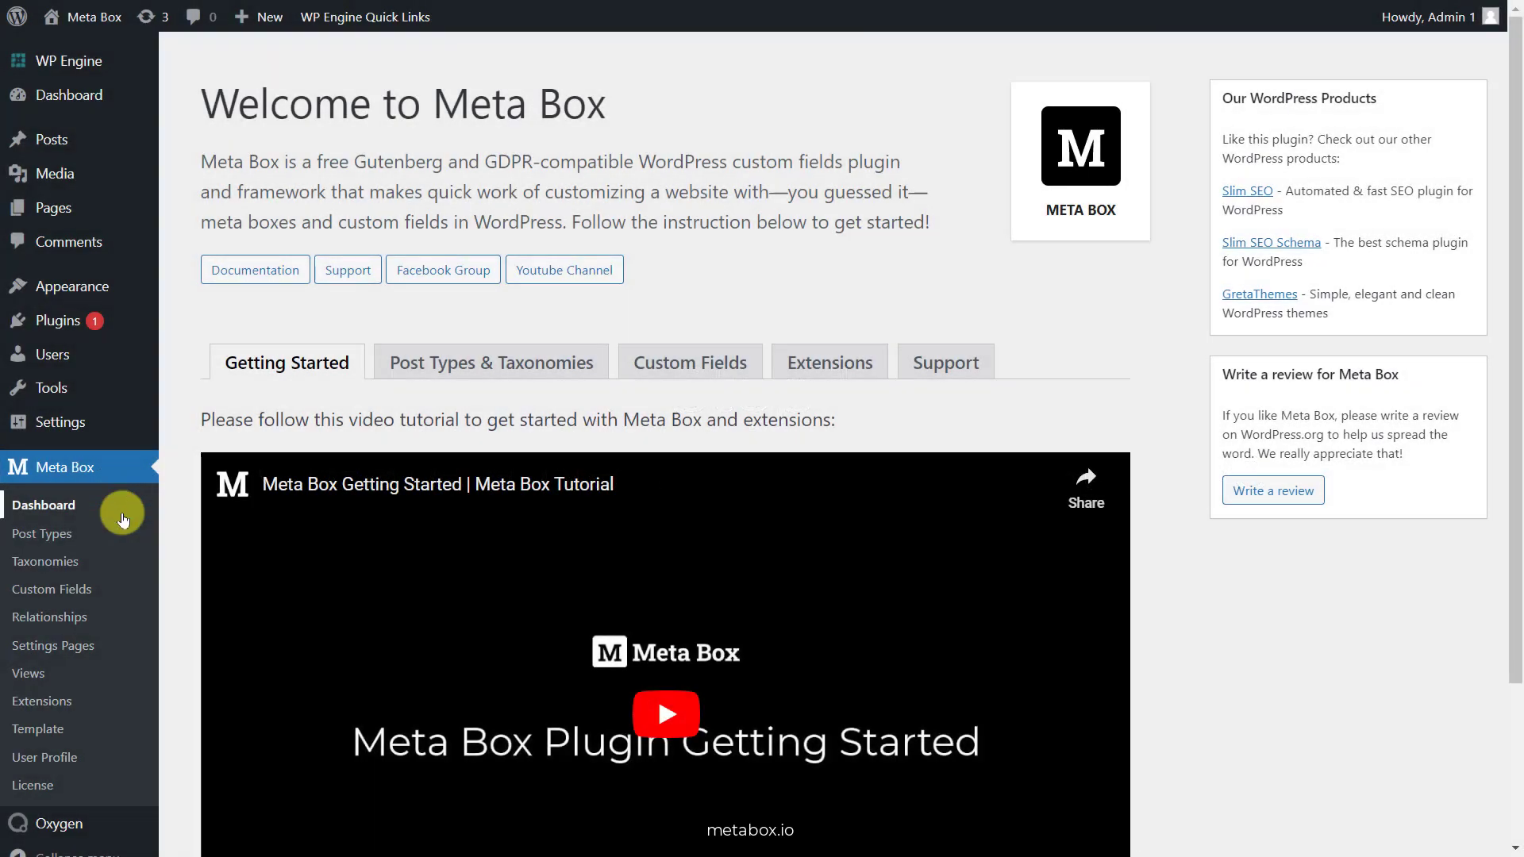
Create and publish a Meta Box post type with plural name "Cuisines" and singular name "Cuisine".
{"action": "left_click", "coordinate": [122, 537]}
{"action": "left_click", "coordinate": [333, 67]}
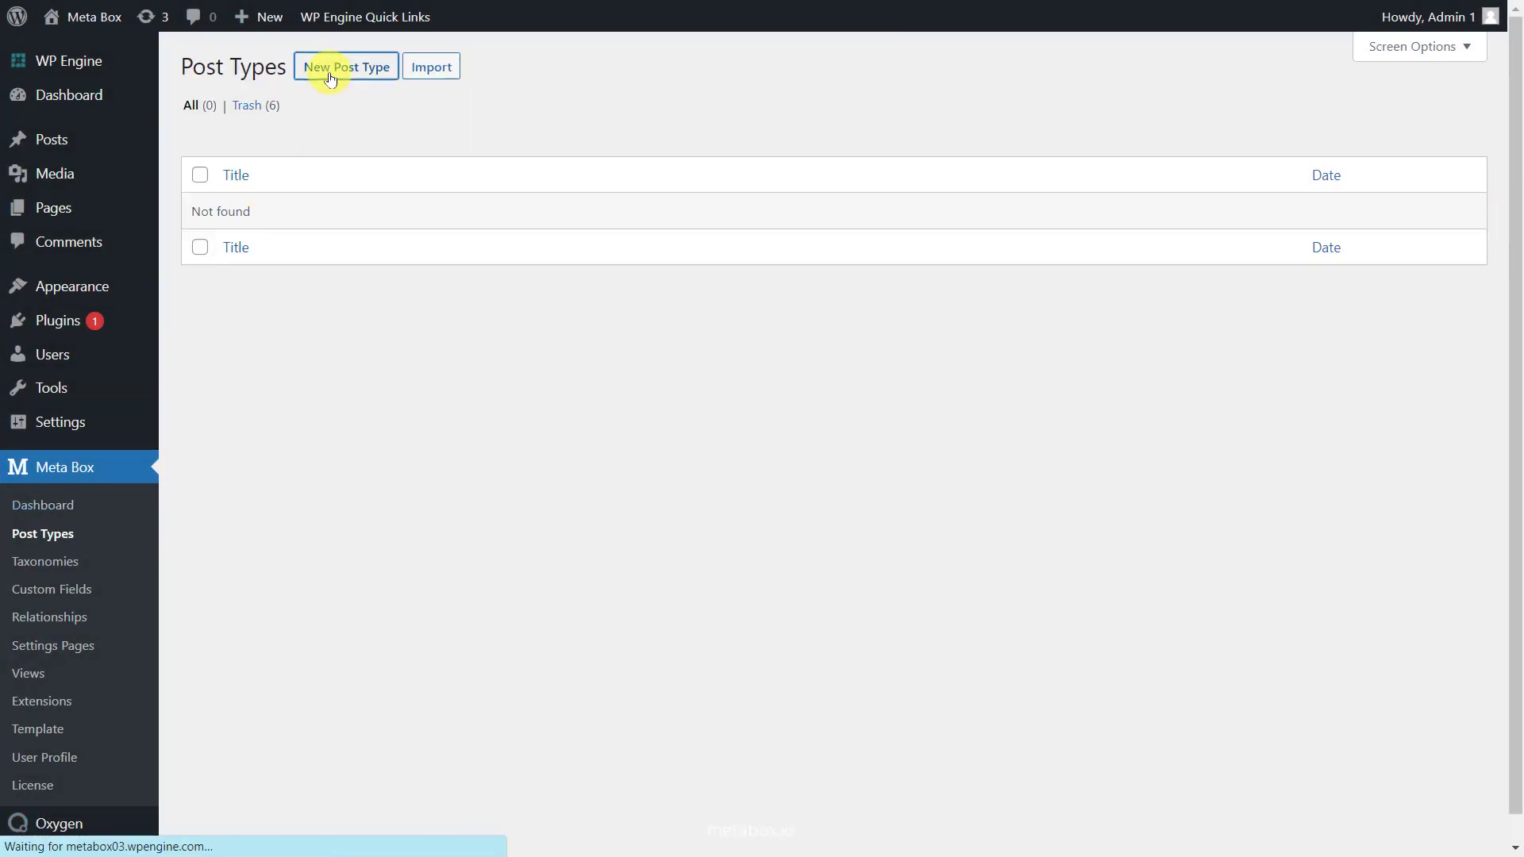
{"action": "left_click", "coordinate": [675, 176]}
{"action": "type", "text": "Cuisines"}
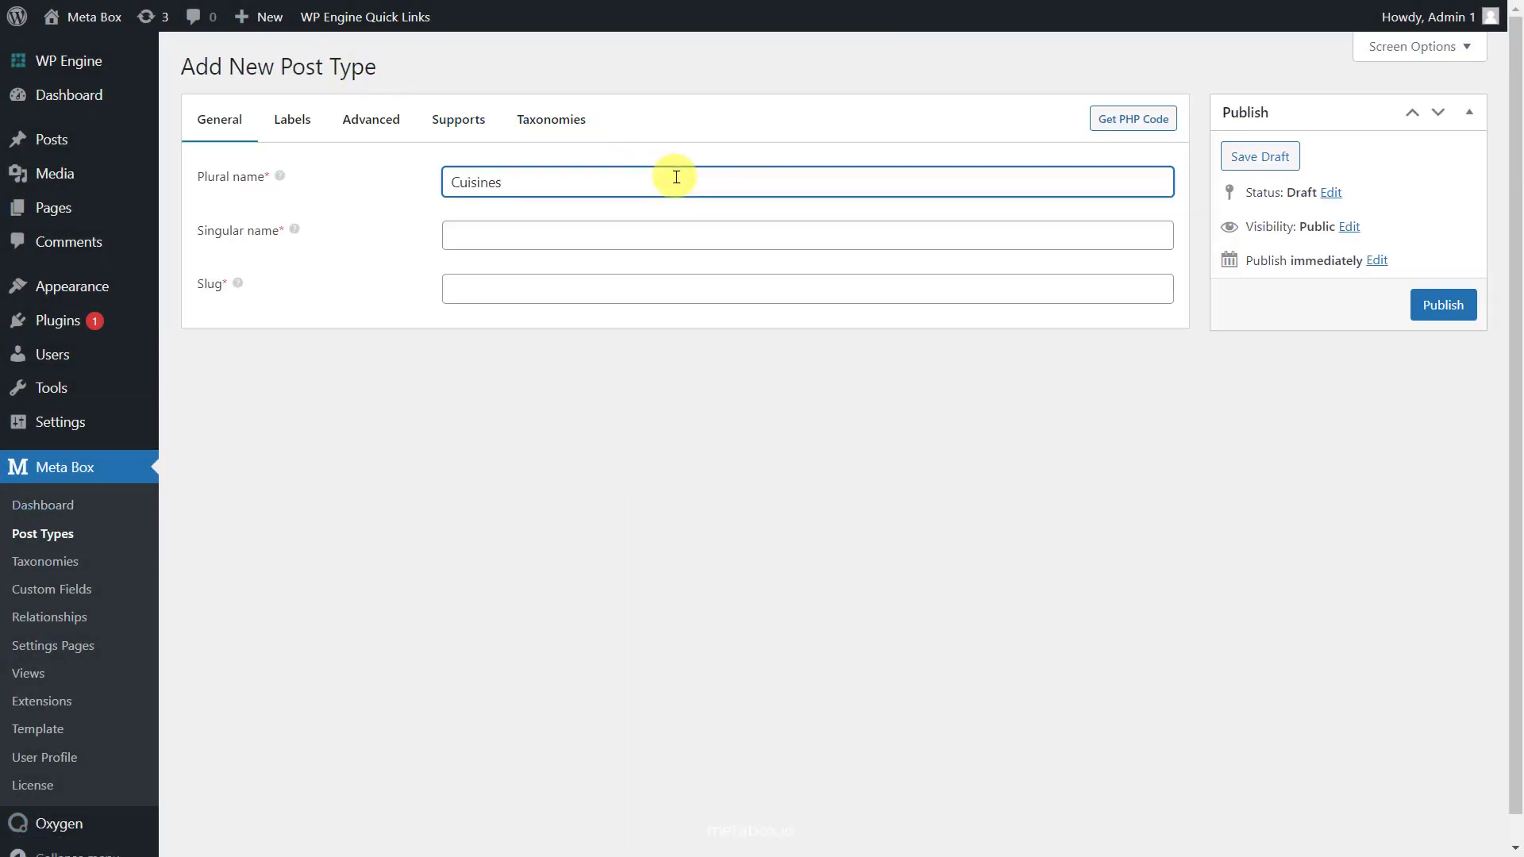
{"action": "left_click", "coordinate": [690, 223]}
{"action": "type", "text": "Cuisine"}
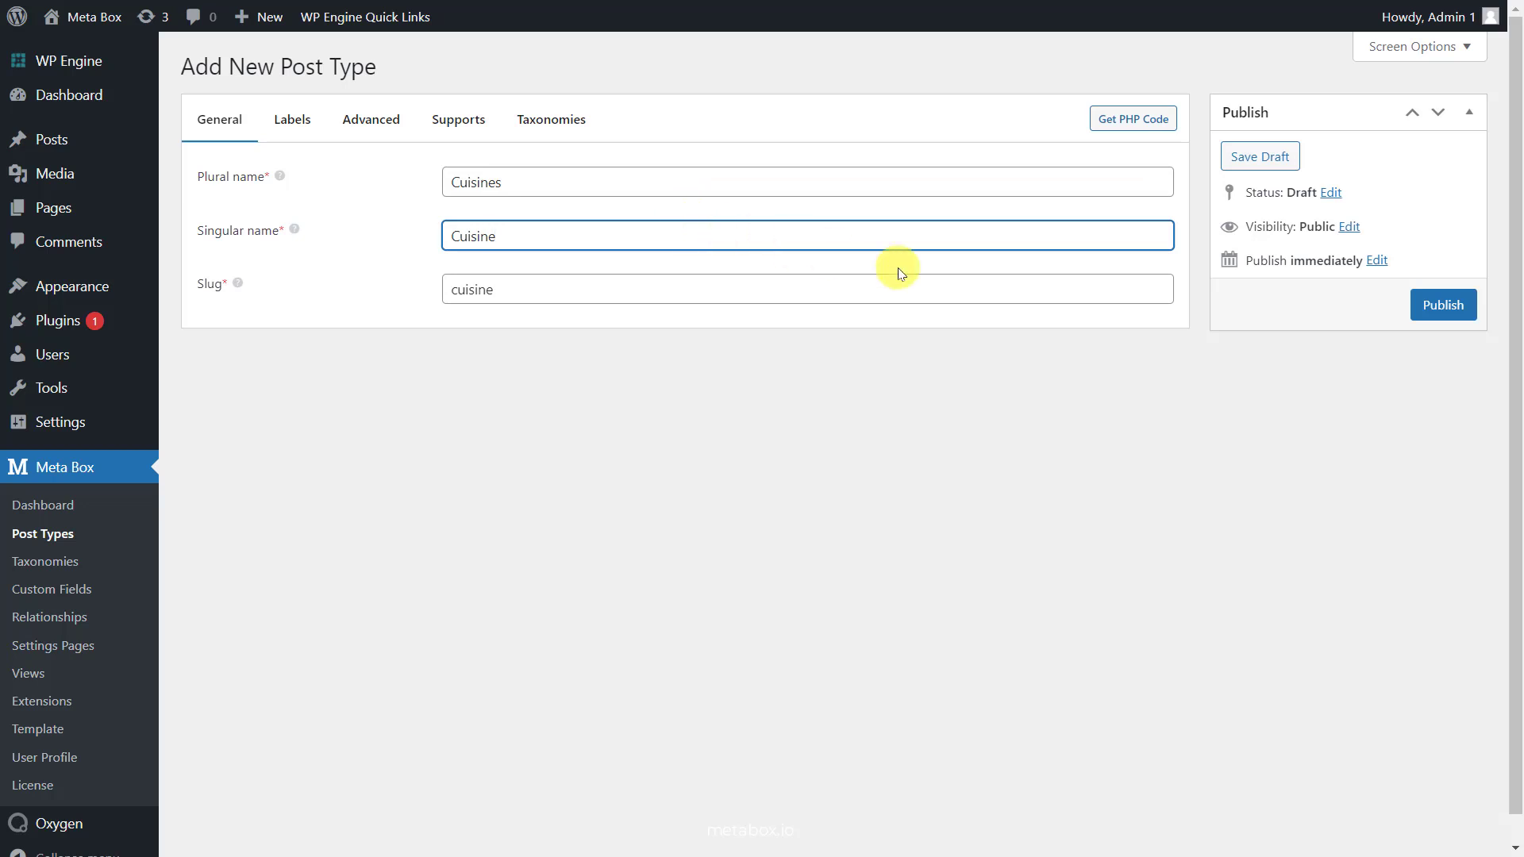
{"action": "left_click", "coordinate": [1420, 307]}
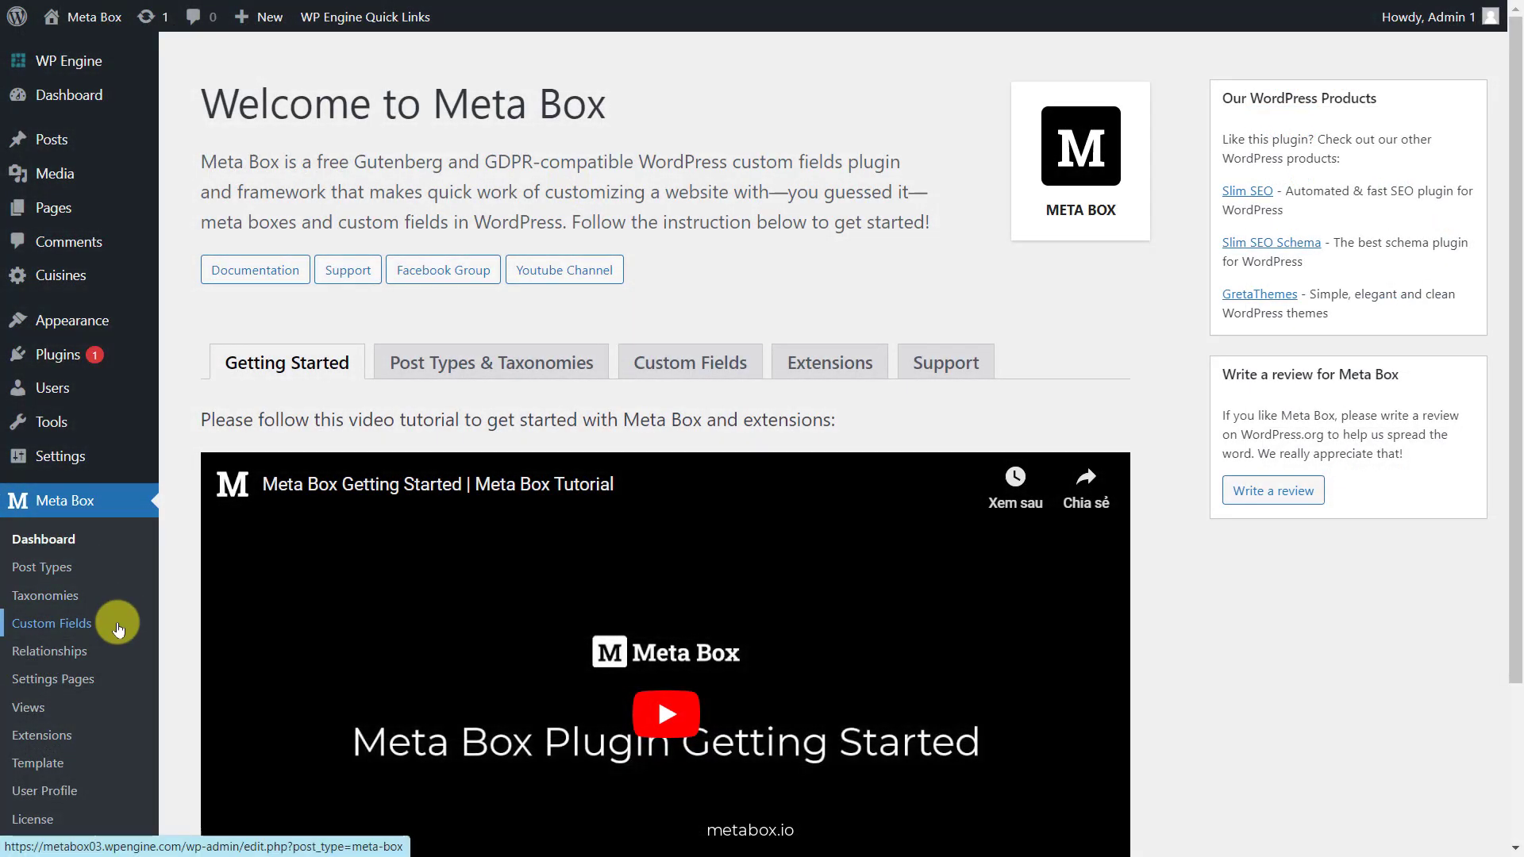
Start a new Meta Box custom field group titled "Cuisine Information".
{"action": "left_click", "coordinate": [119, 629]}
{"action": "left_click", "coordinate": [341, 70]}
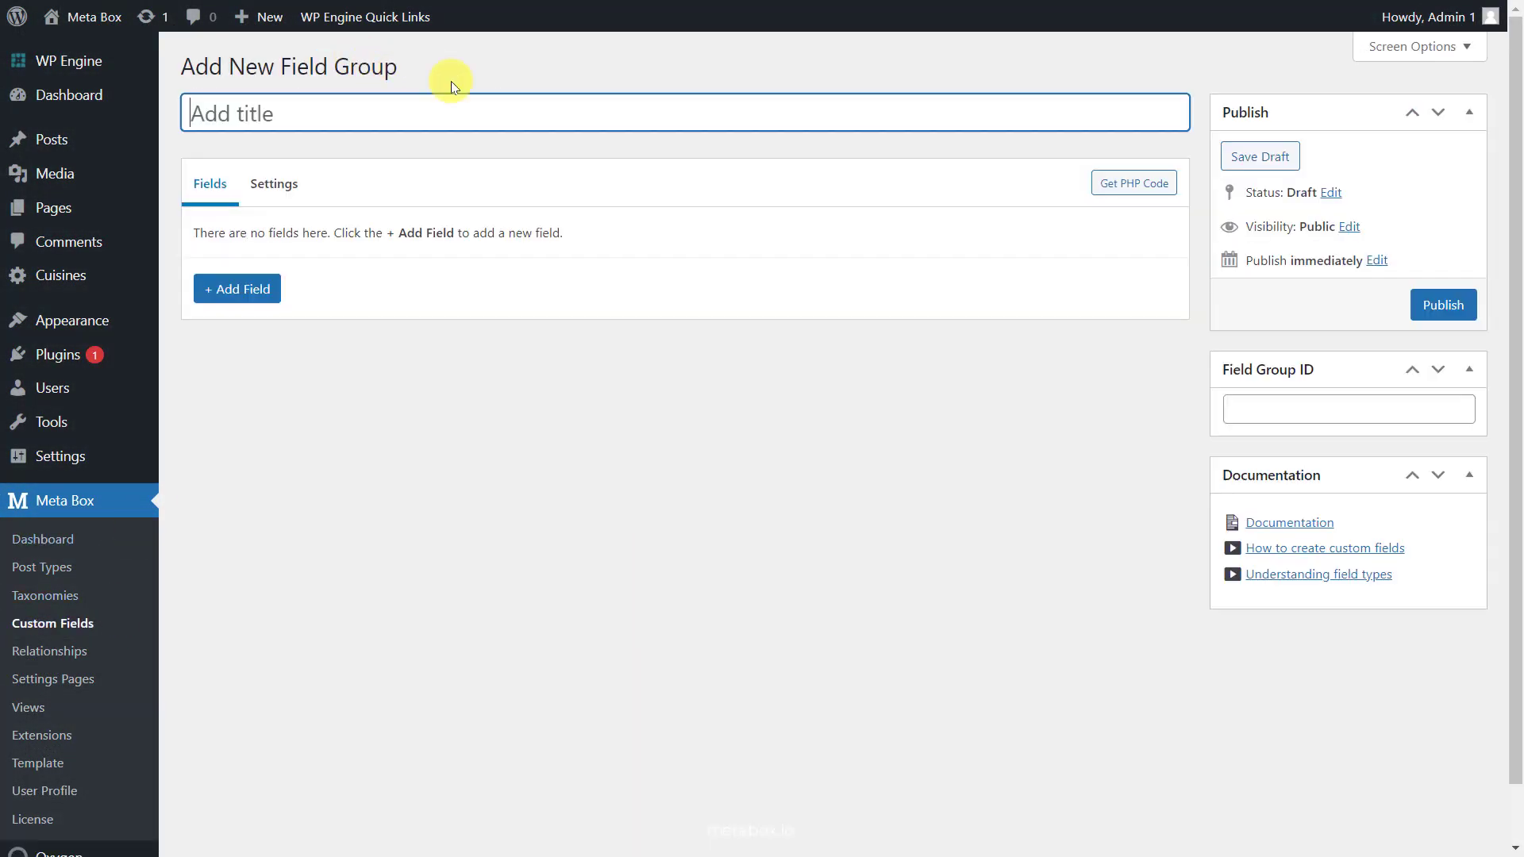
{"action": "type", "text": "Cuisine Information"}
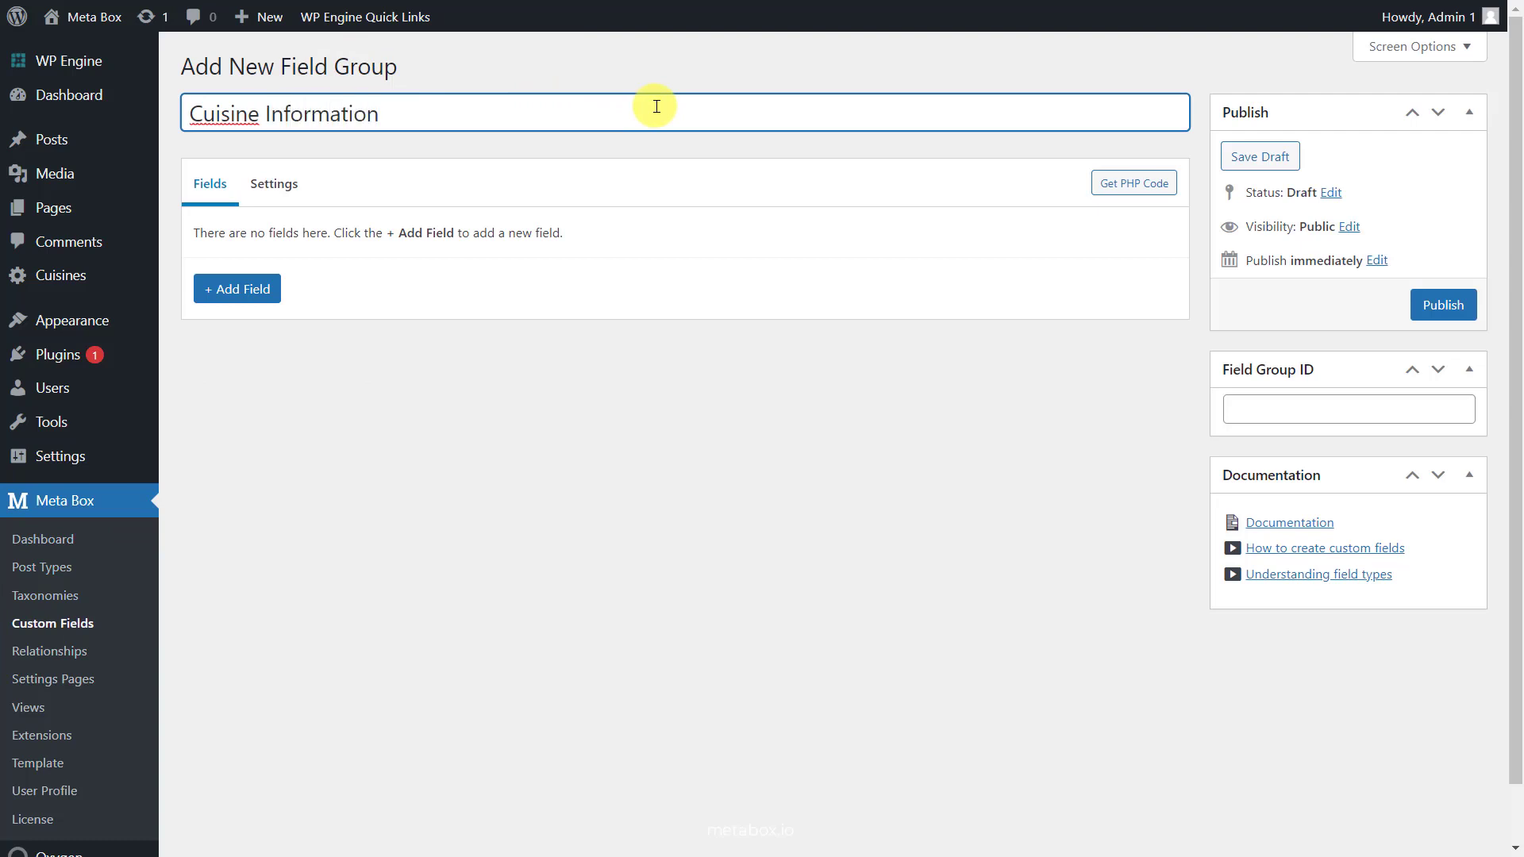
Add a text field labelled "Original Price" to the field group with "$" as its prepend text.
{"action": "left_click", "coordinate": [237, 288]}
{"action": "left_click", "coordinate": [278, 507]}
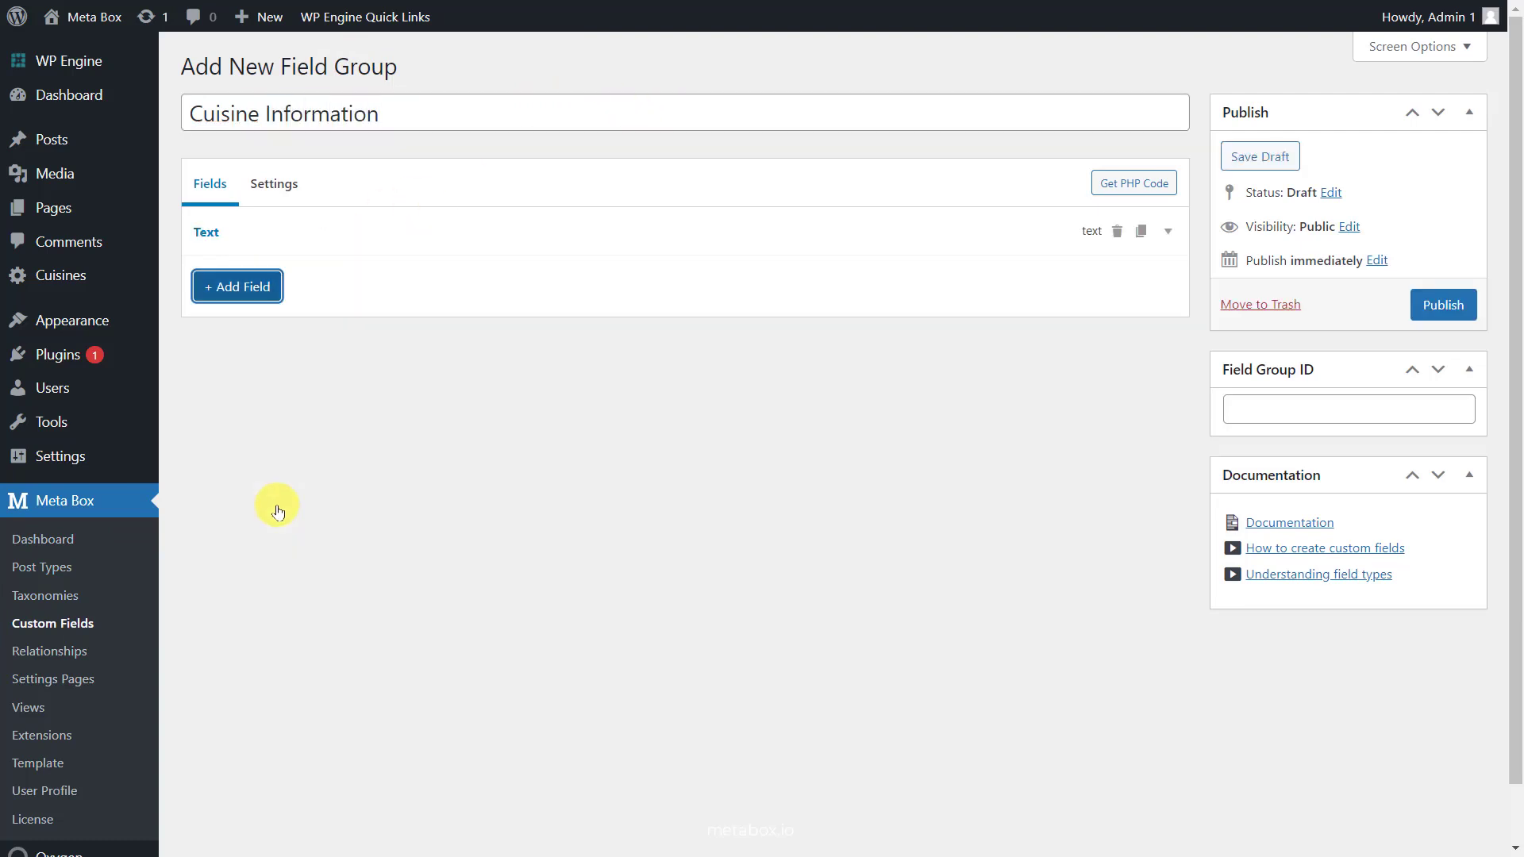
{"action": "left_click", "coordinate": [306, 232]}
{"action": "triple_click", "coordinate": [629, 309]}
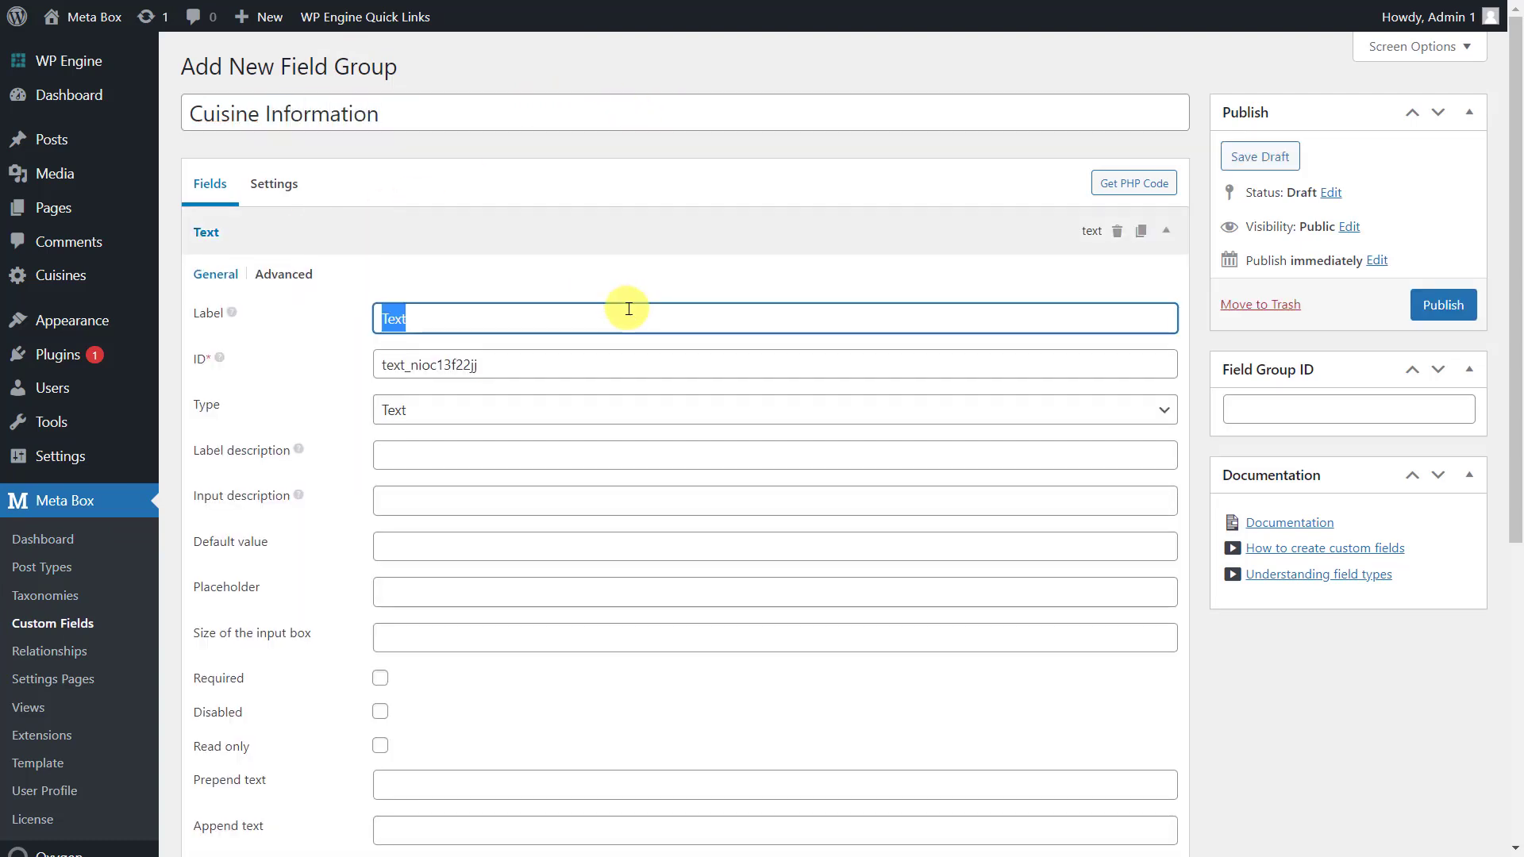
{"action": "type", "text": "Original Price"}
{"action": "scroll", "coordinate": [630, 309], "scroll_direction": "down", "scroll_amount": 3}
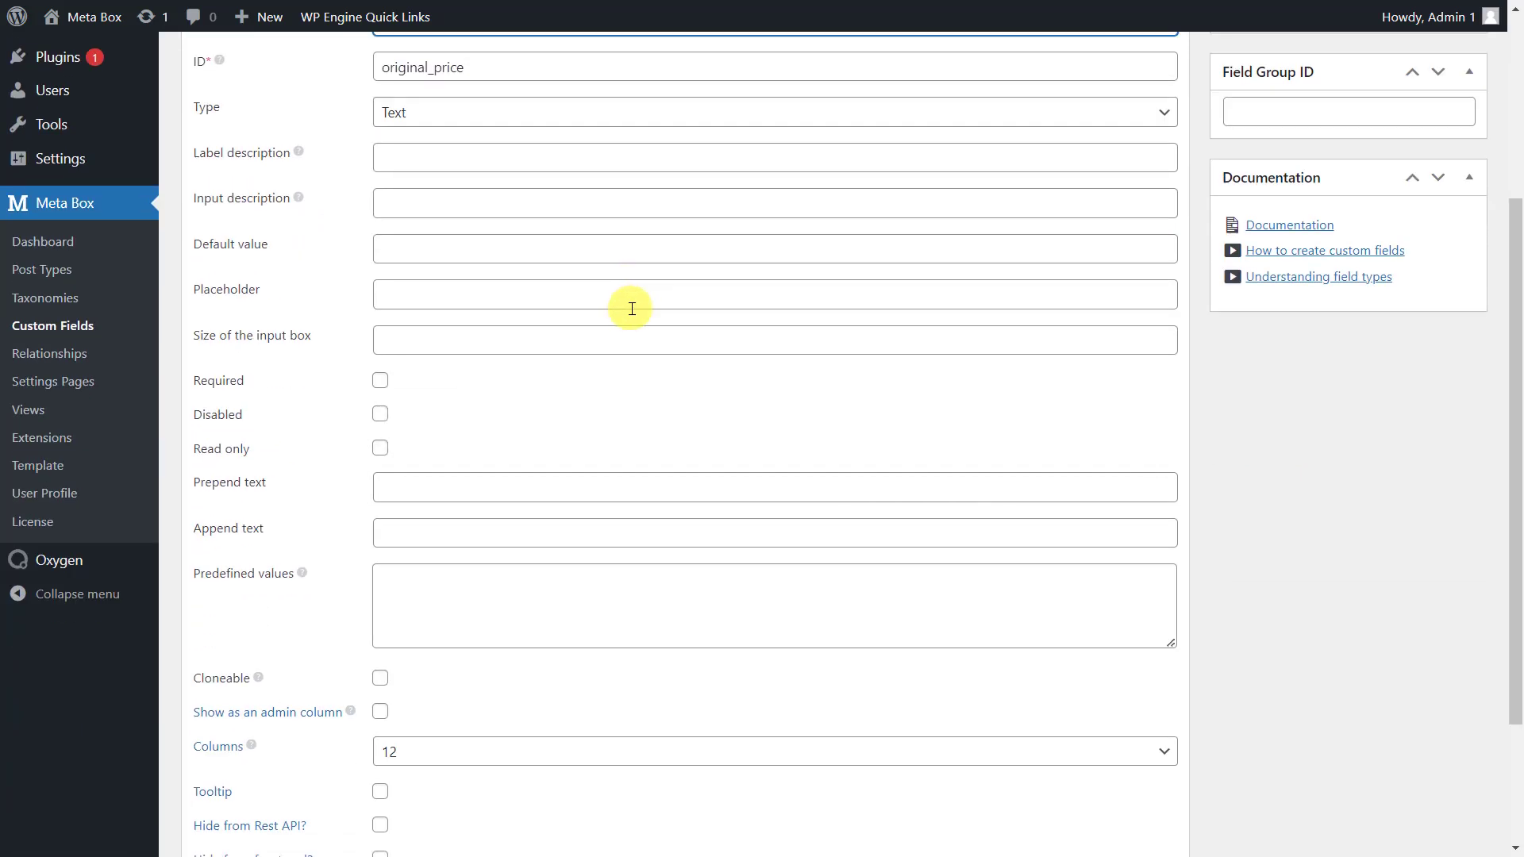
{"action": "left_click", "coordinate": [646, 485]}
{"action": "type", "text": "$"}
Show the Original Price field as an admin column with the column title "Original Price".
{"action": "scroll", "coordinate": [649, 483], "scroll_direction": "down", "scroll_amount": 2}
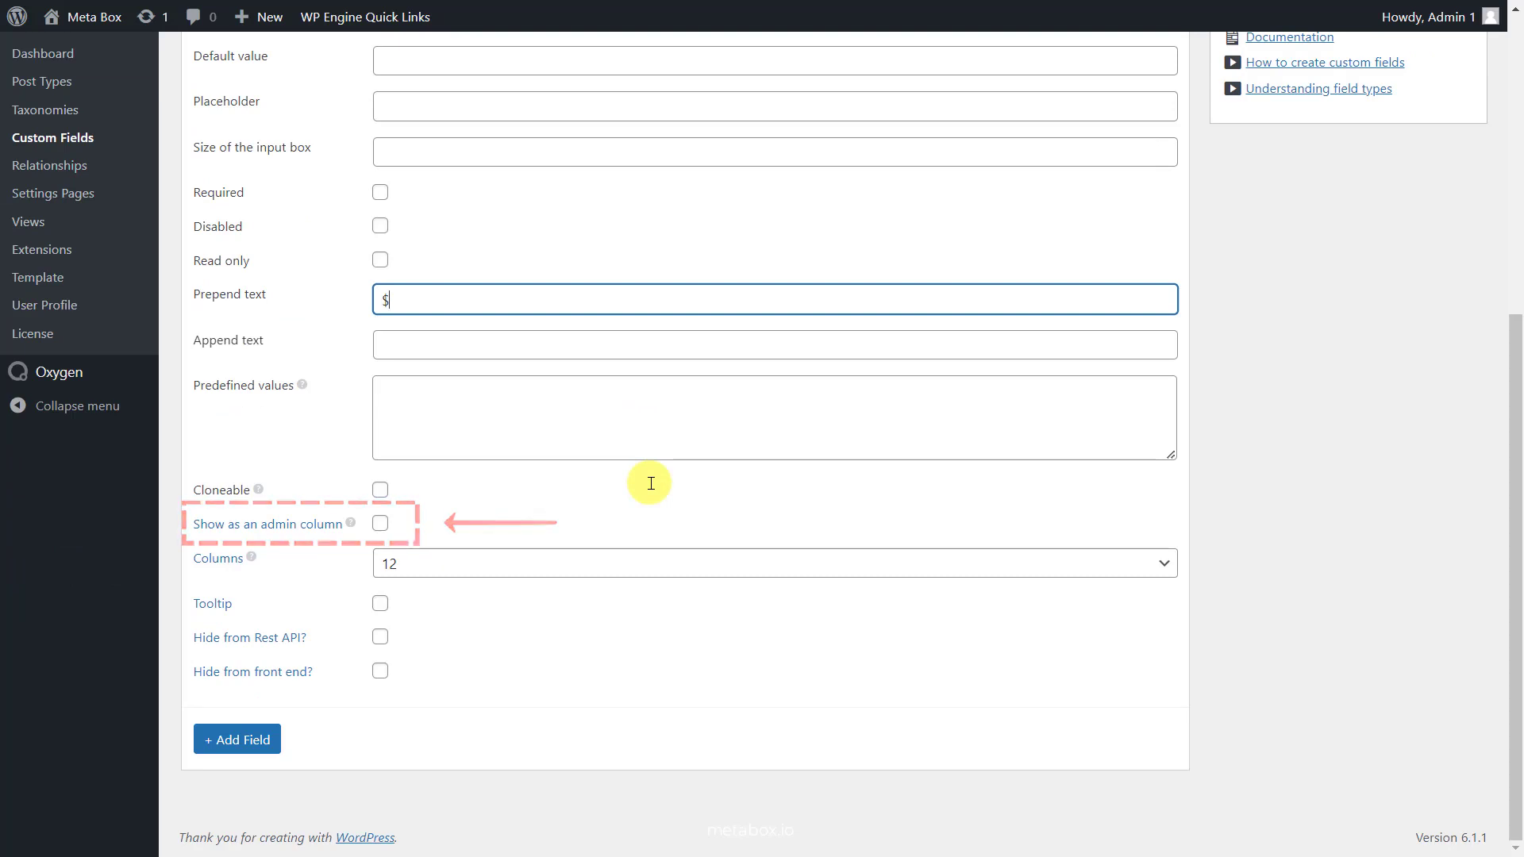
{"action": "left_click", "coordinate": [380, 525]}
{"action": "left_click", "coordinate": [380, 524]}
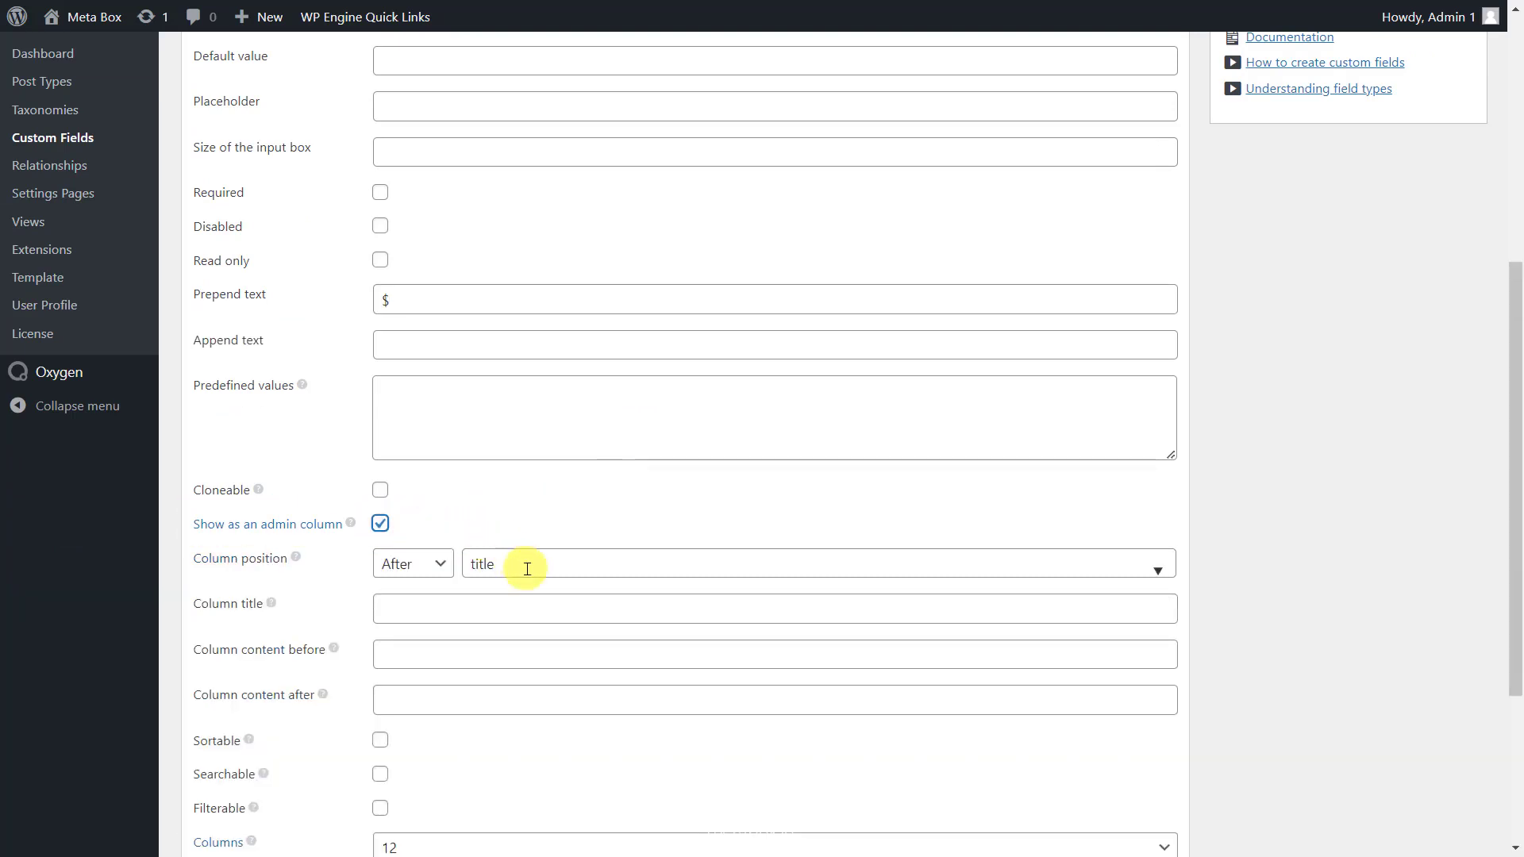
{"action": "left_click", "coordinate": [549, 607]}
{"action": "type", "text": "Original Price"}
{"action": "scroll", "coordinate": [549, 603], "scroll_direction": "up", "scroll_amount": 5}
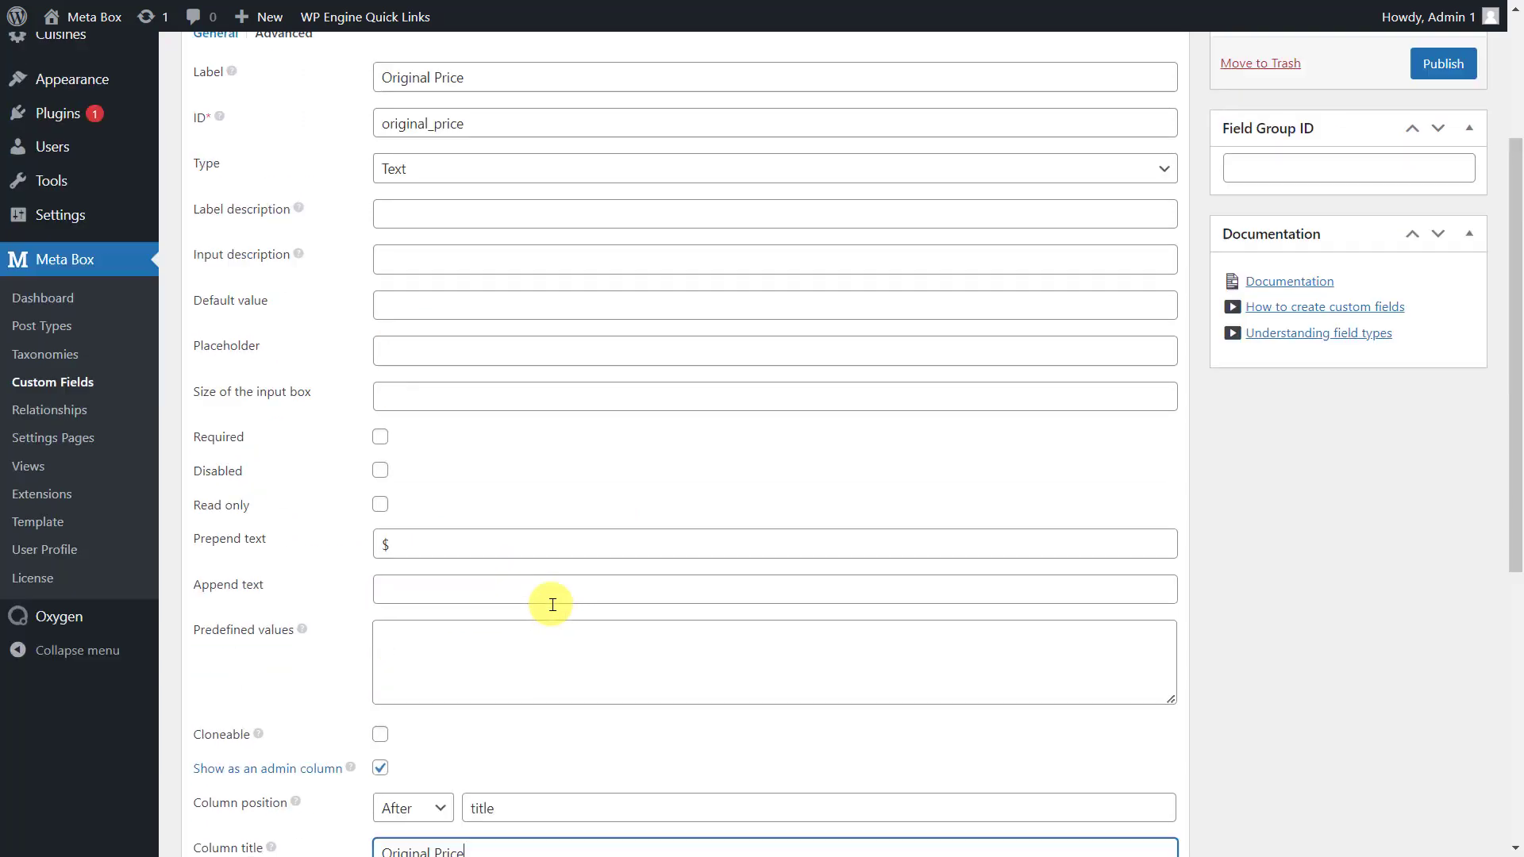
{"action": "left_click", "coordinate": [545, 234]}
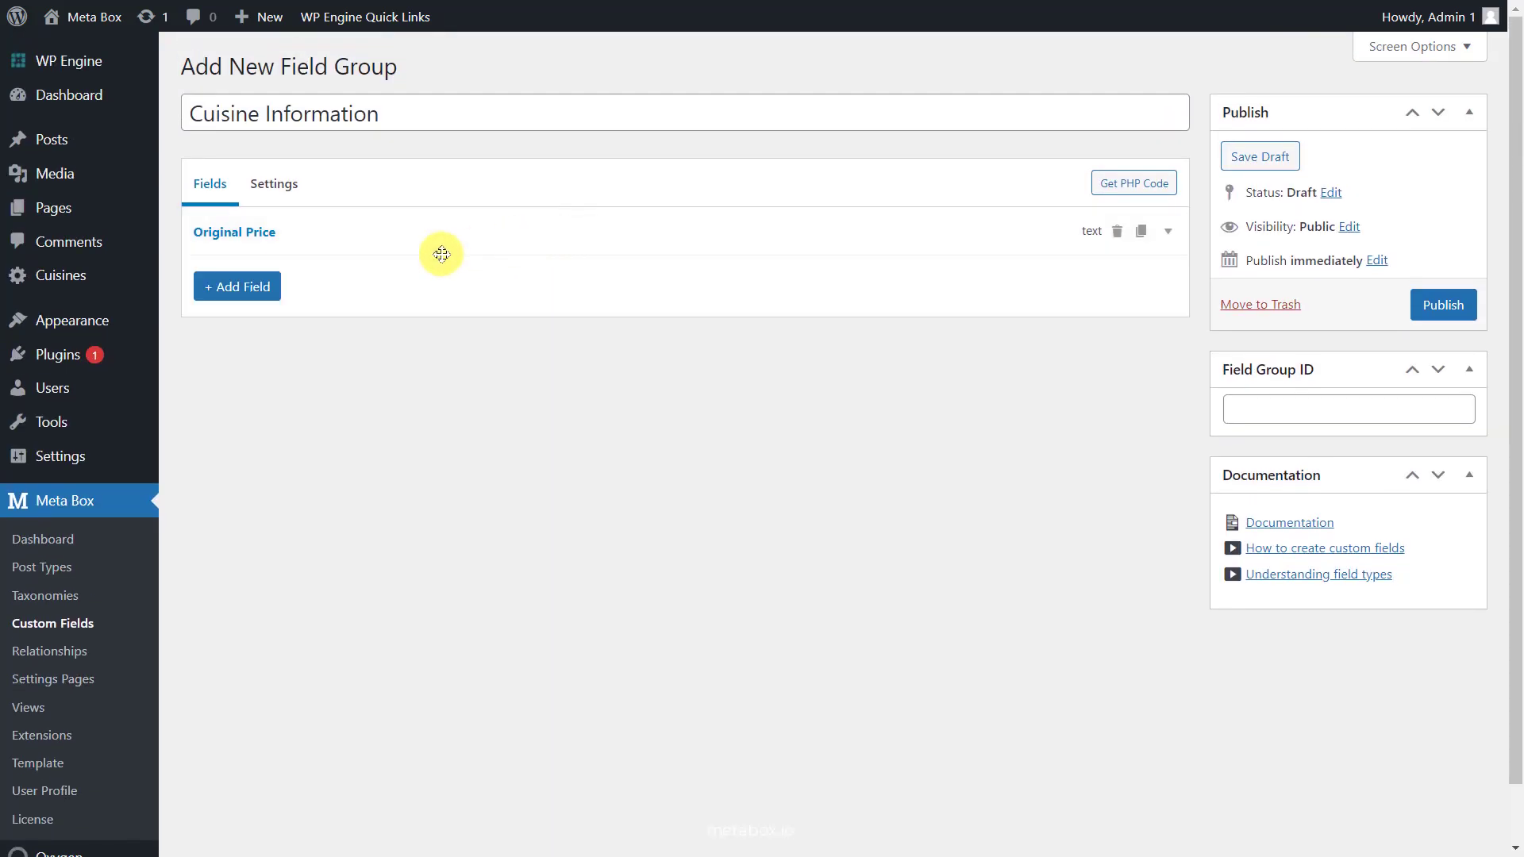
Add a second text field labelled "Promotional Price" with "$" as its prepend text.
{"action": "left_click", "coordinate": [270, 286]}
{"action": "left_click", "coordinate": [279, 508]}
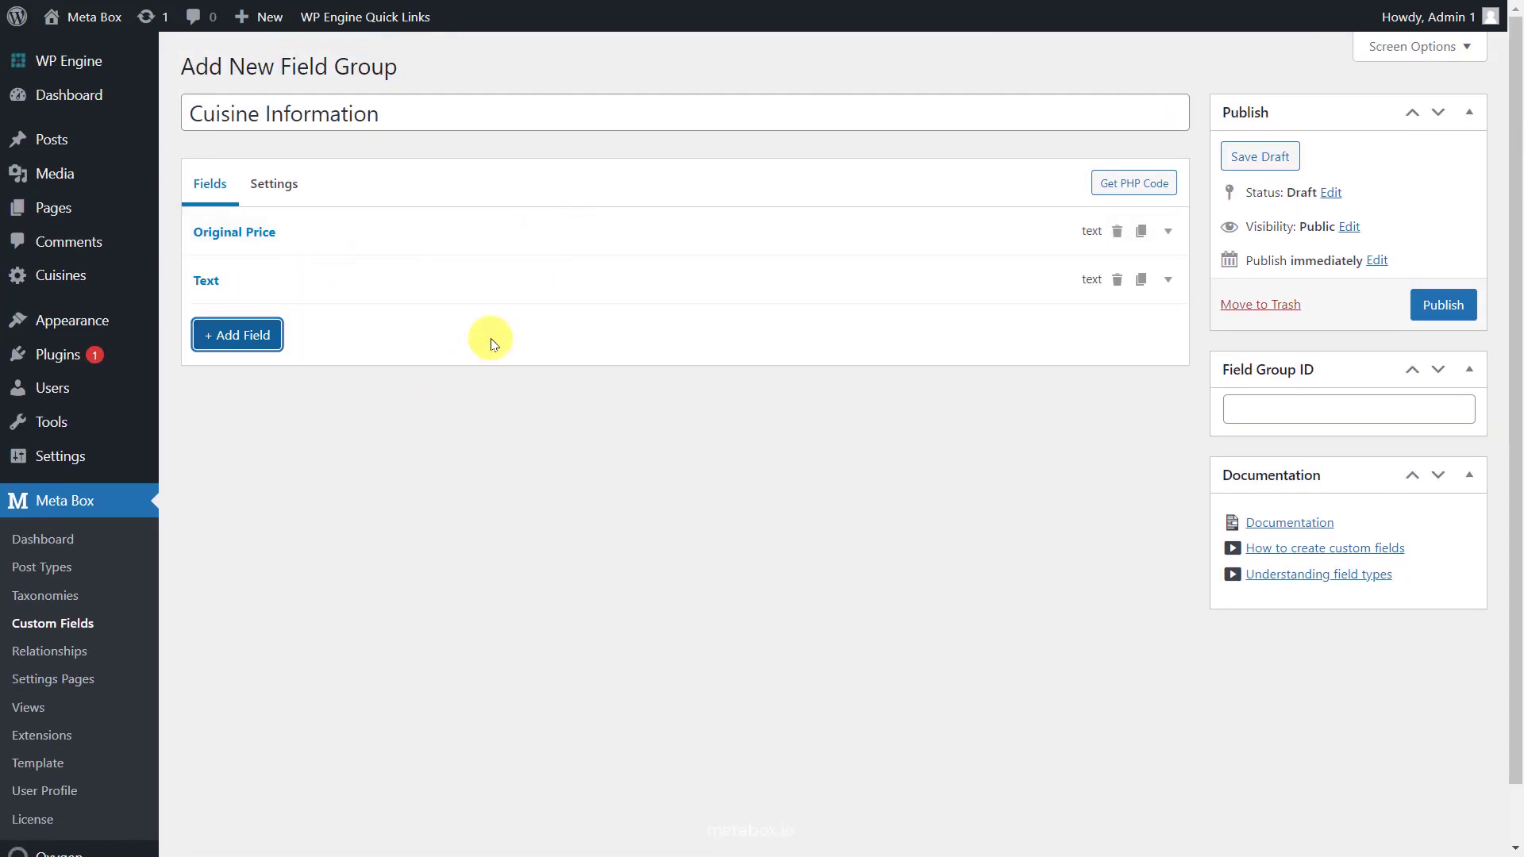
{"action": "left_click", "coordinate": [537, 274]}
{"action": "double_click", "coordinate": [688, 372]}
{"action": "type", "text": "Promotional Price"}
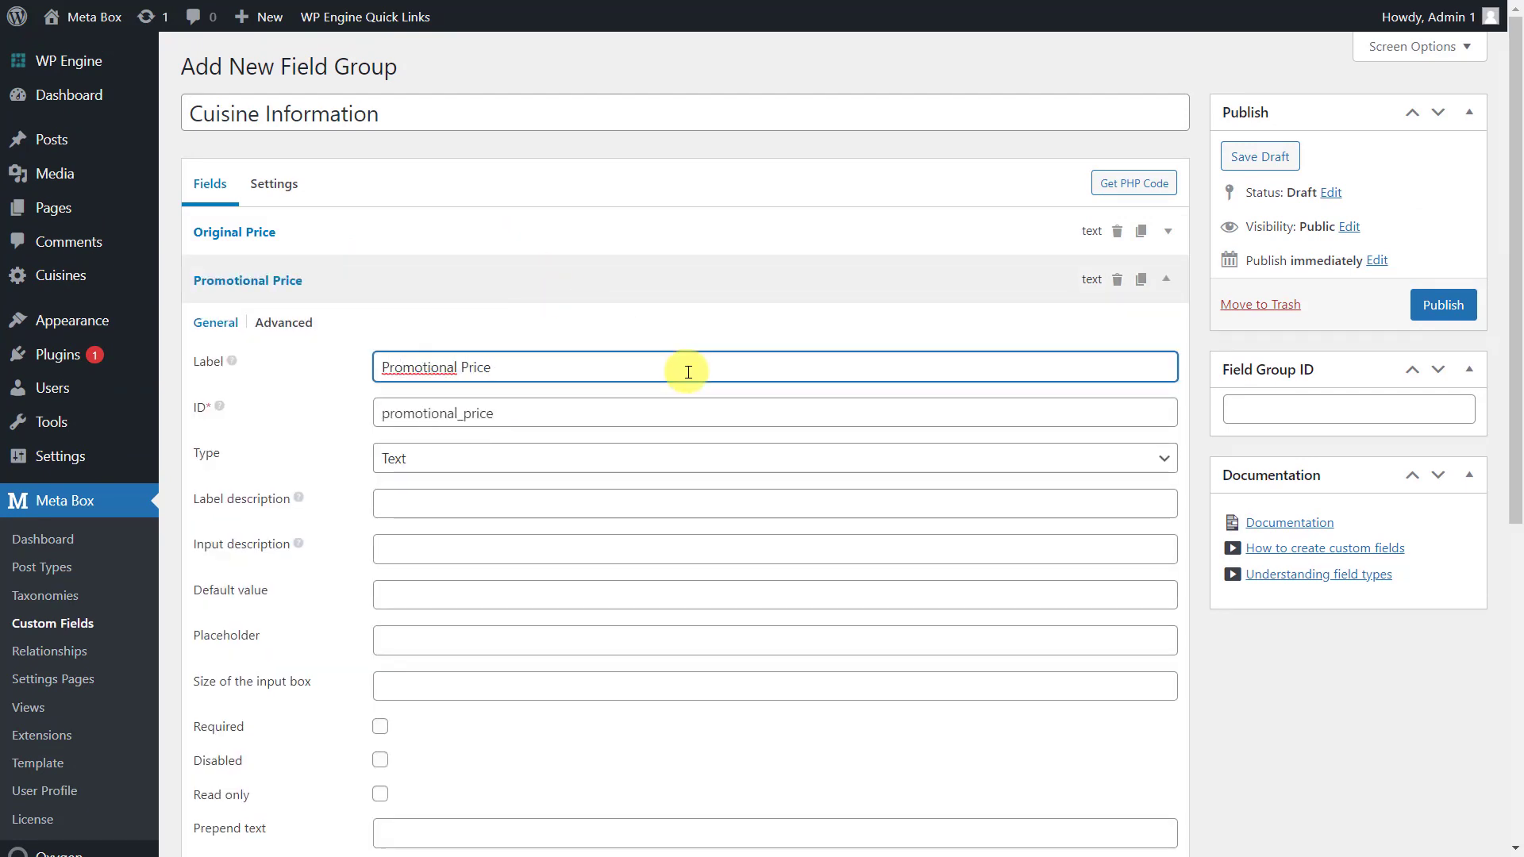
{"action": "scroll", "coordinate": [688, 371], "scroll_direction": "down", "scroll_amount": 4}
{"action": "left_click", "coordinate": [704, 530]}
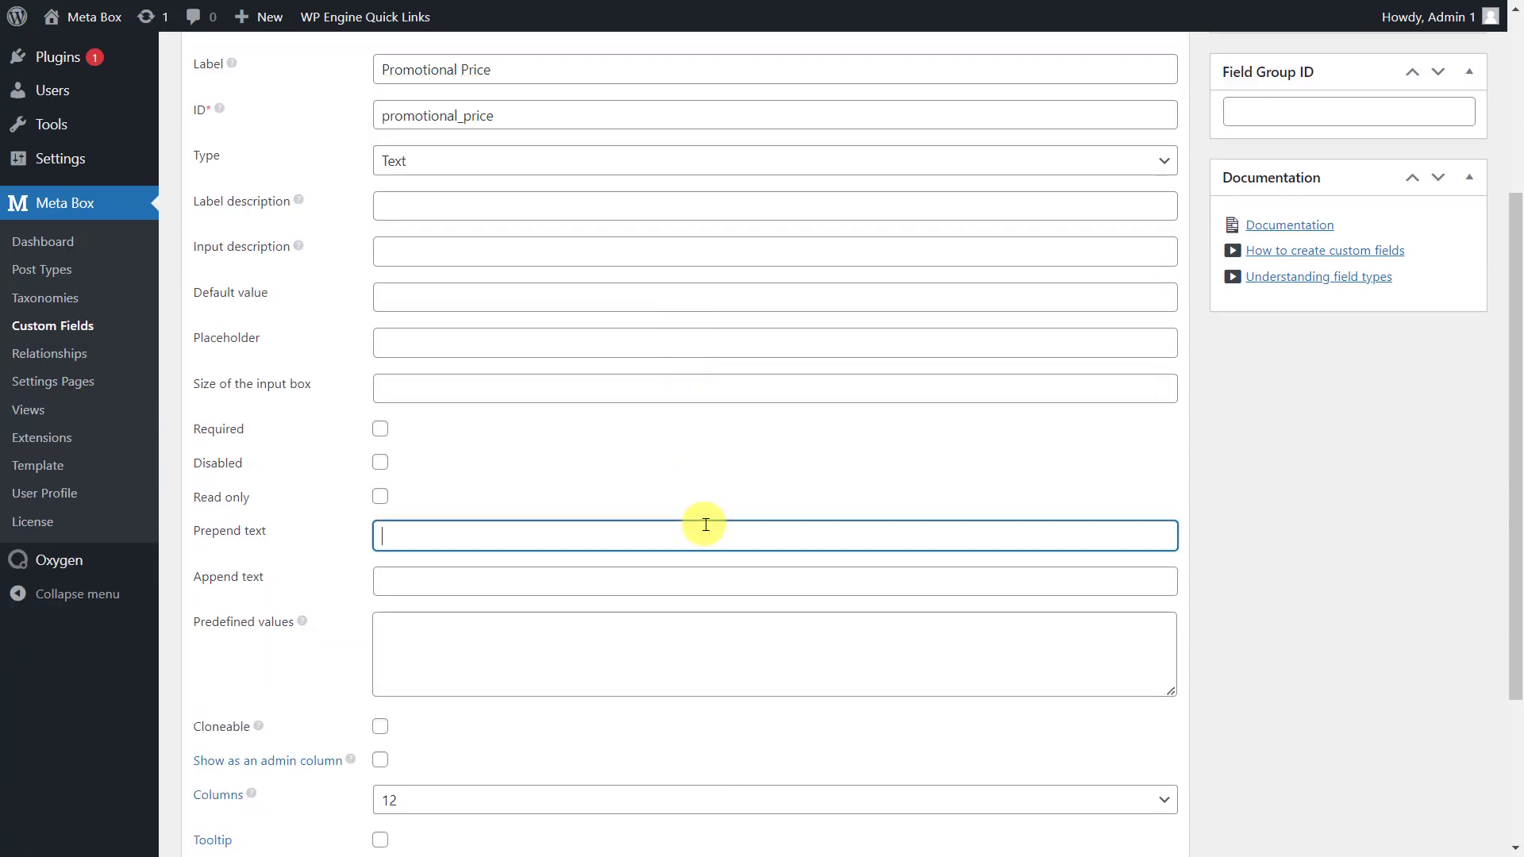
{"action": "type", "text": "$"}
Show the Promotional Price field as an admin column placed after original_price, with the column title "Promotional Price".
{"action": "scroll", "coordinate": [704, 520], "scroll_direction": "down", "scroll_amount": 3}
{"action": "left_click", "coordinate": [380, 561]}
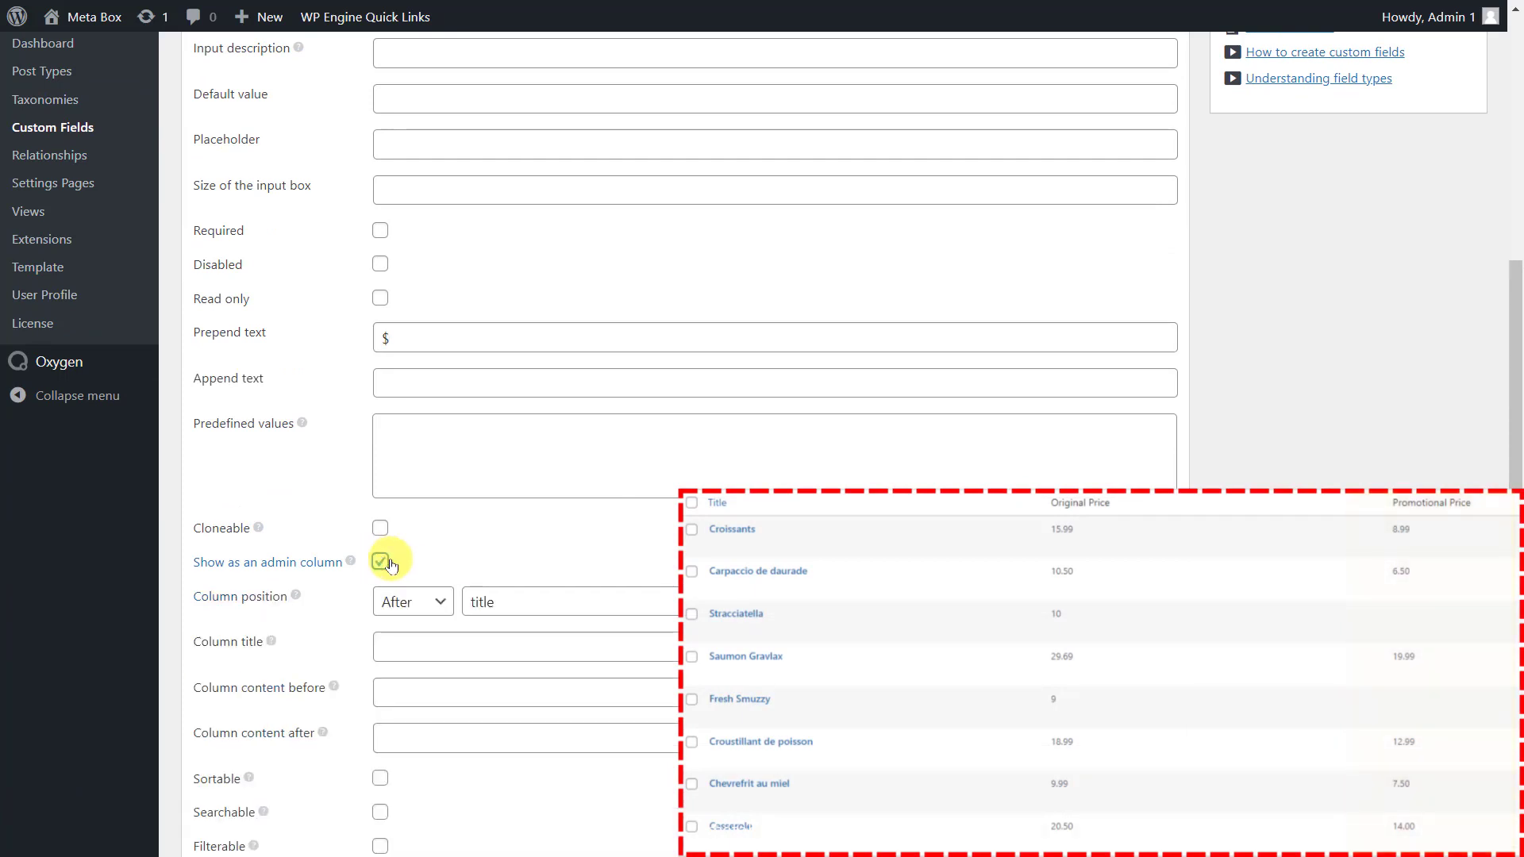
{"action": "left_click", "coordinate": [584, 599]}
{"action": "double_click", "coordinate": [584, 599]}
{"action": "type", "text": "original_price"}
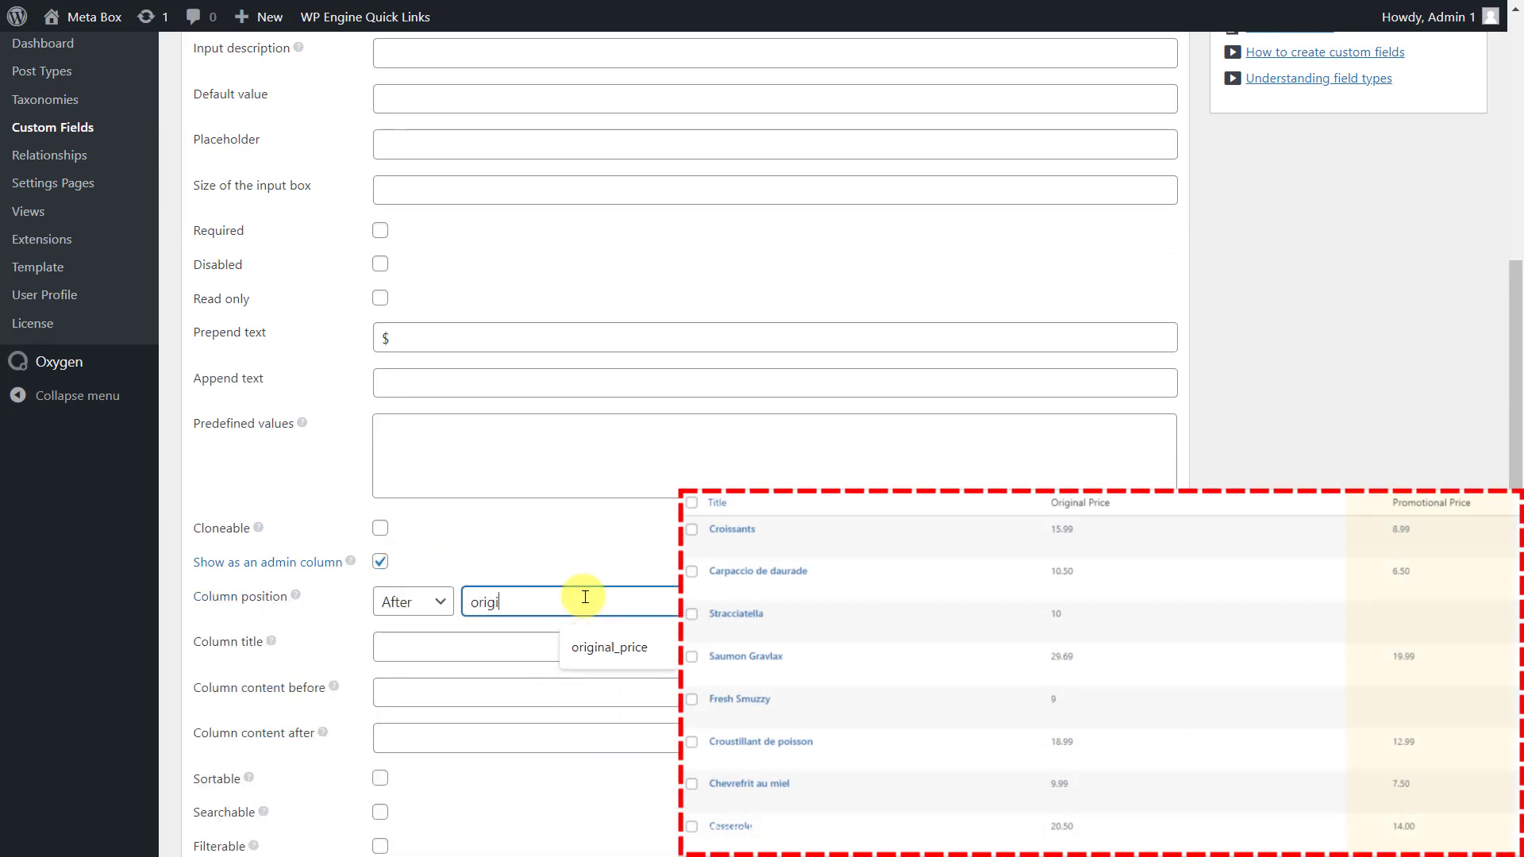
{"action": "left_click", "coordinate": [551, 637]}
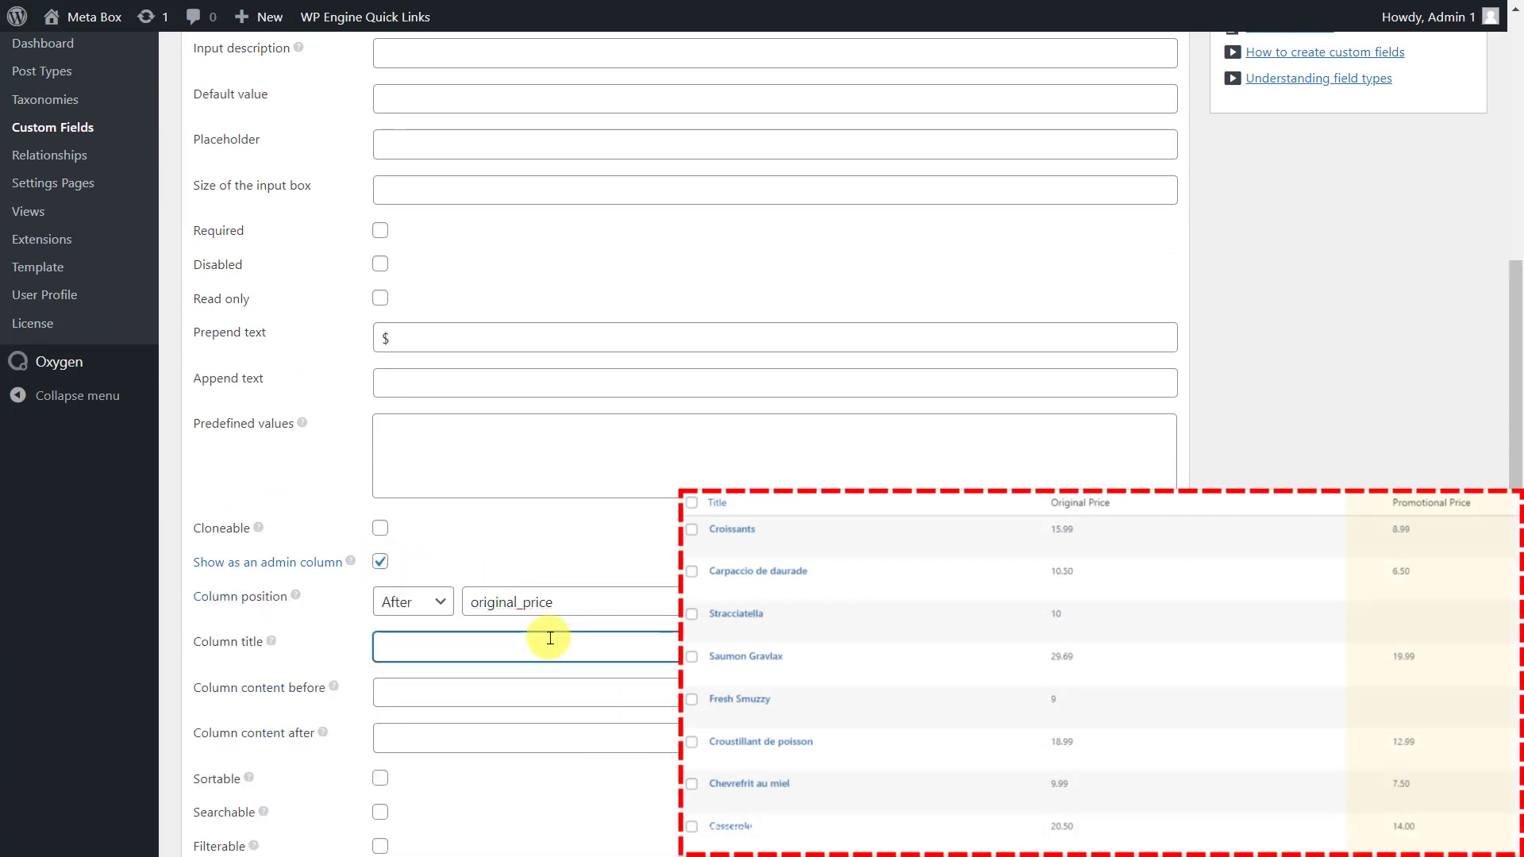
{"action": "type", "text": "Promotional Price"}
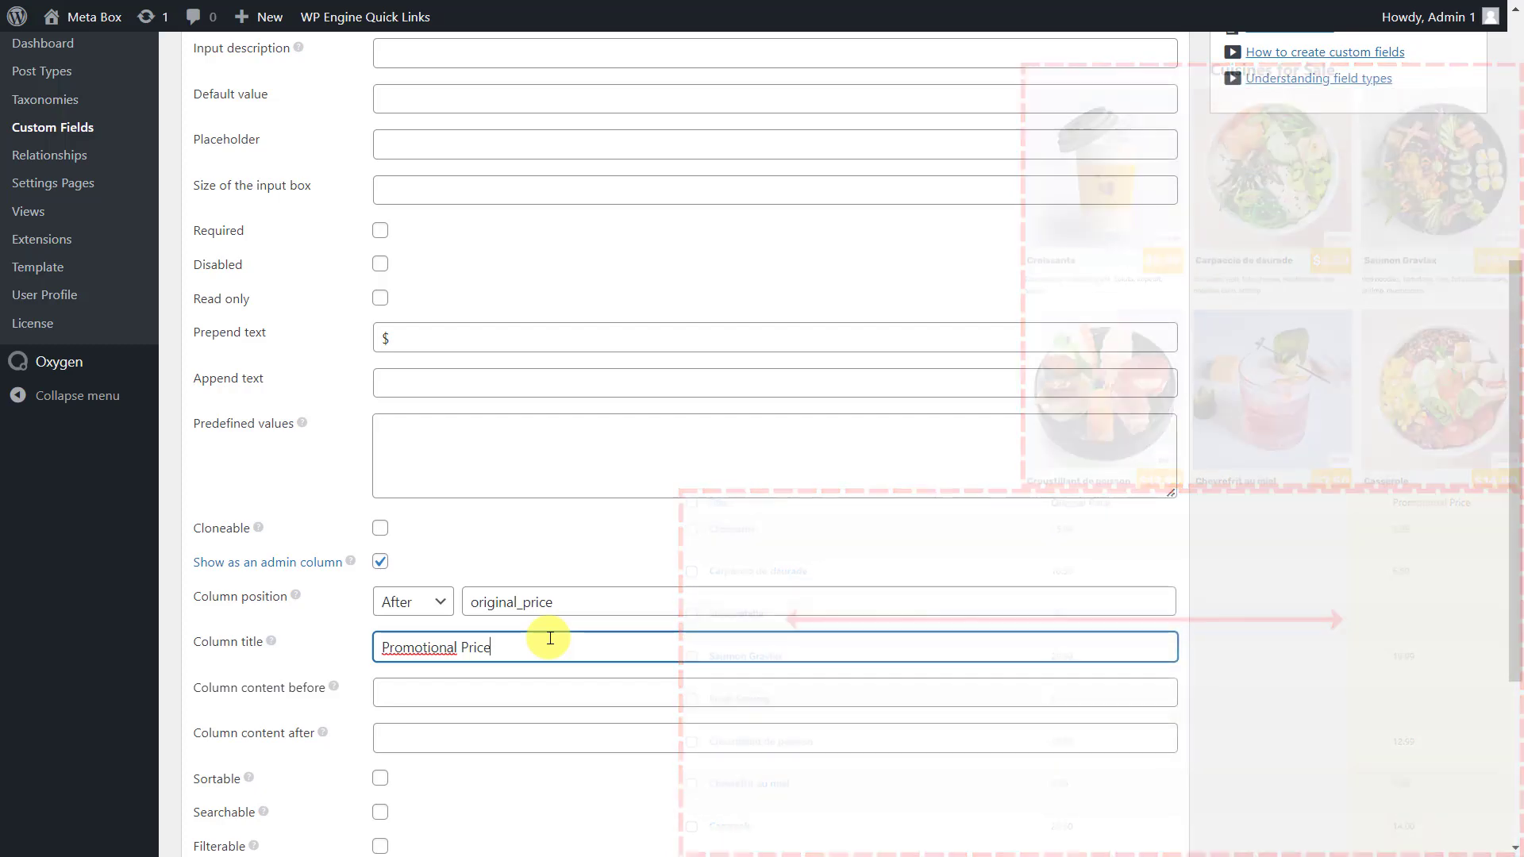
{"action": "scroll", "coordinate": [548, 637], "scroll_direction": "up", "scroll_amount": 6}
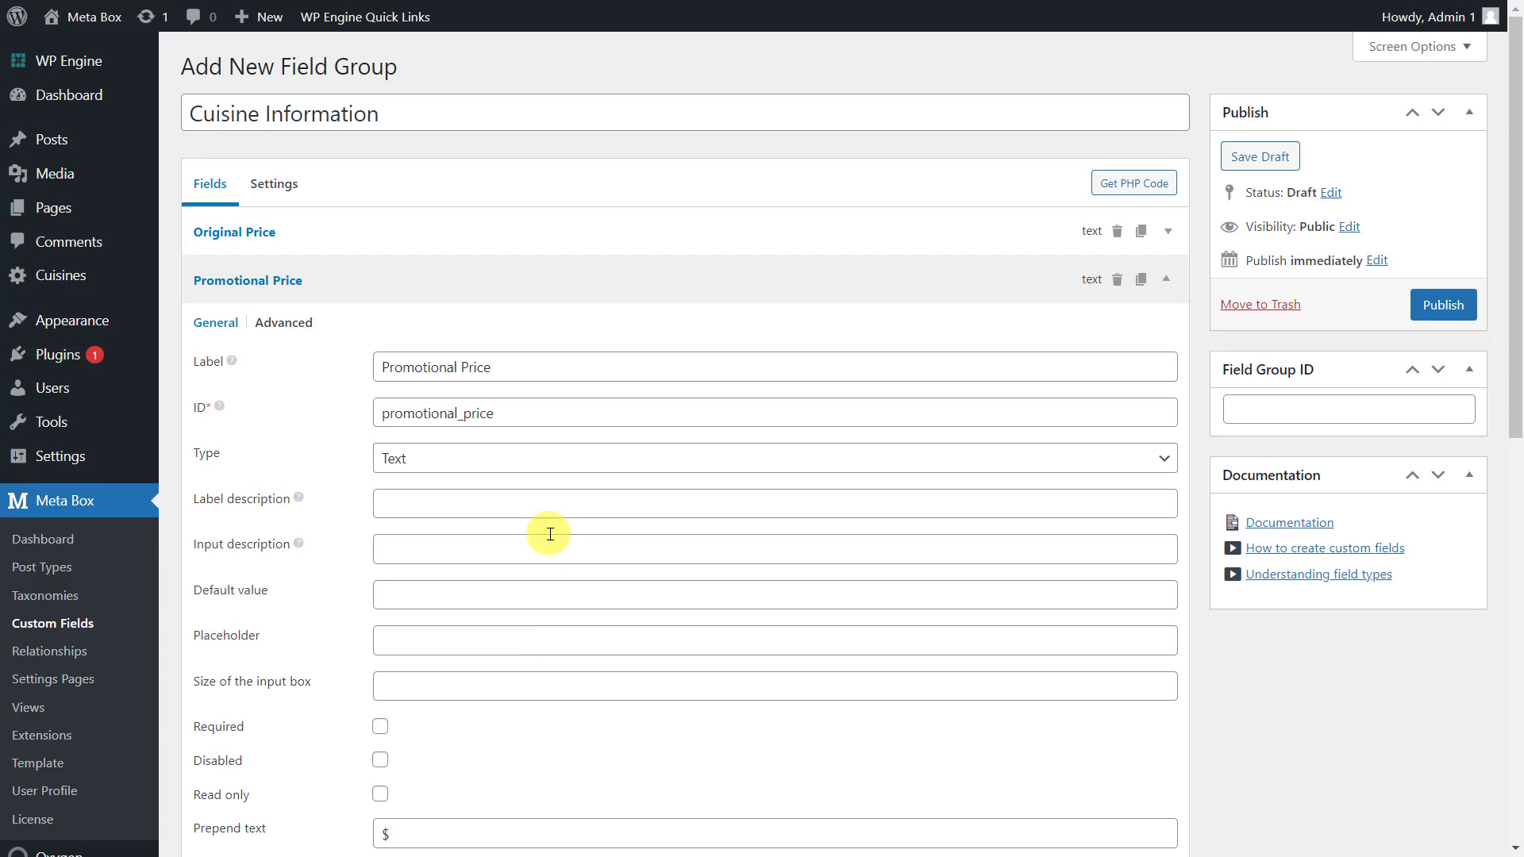
{"action": "left_click", "coordinate": [554, 277]}
Set the field group's location to the Cuisine post type instead of Post, and publish the group.
{"action": "left_click", "coordinate": [284, 193]}
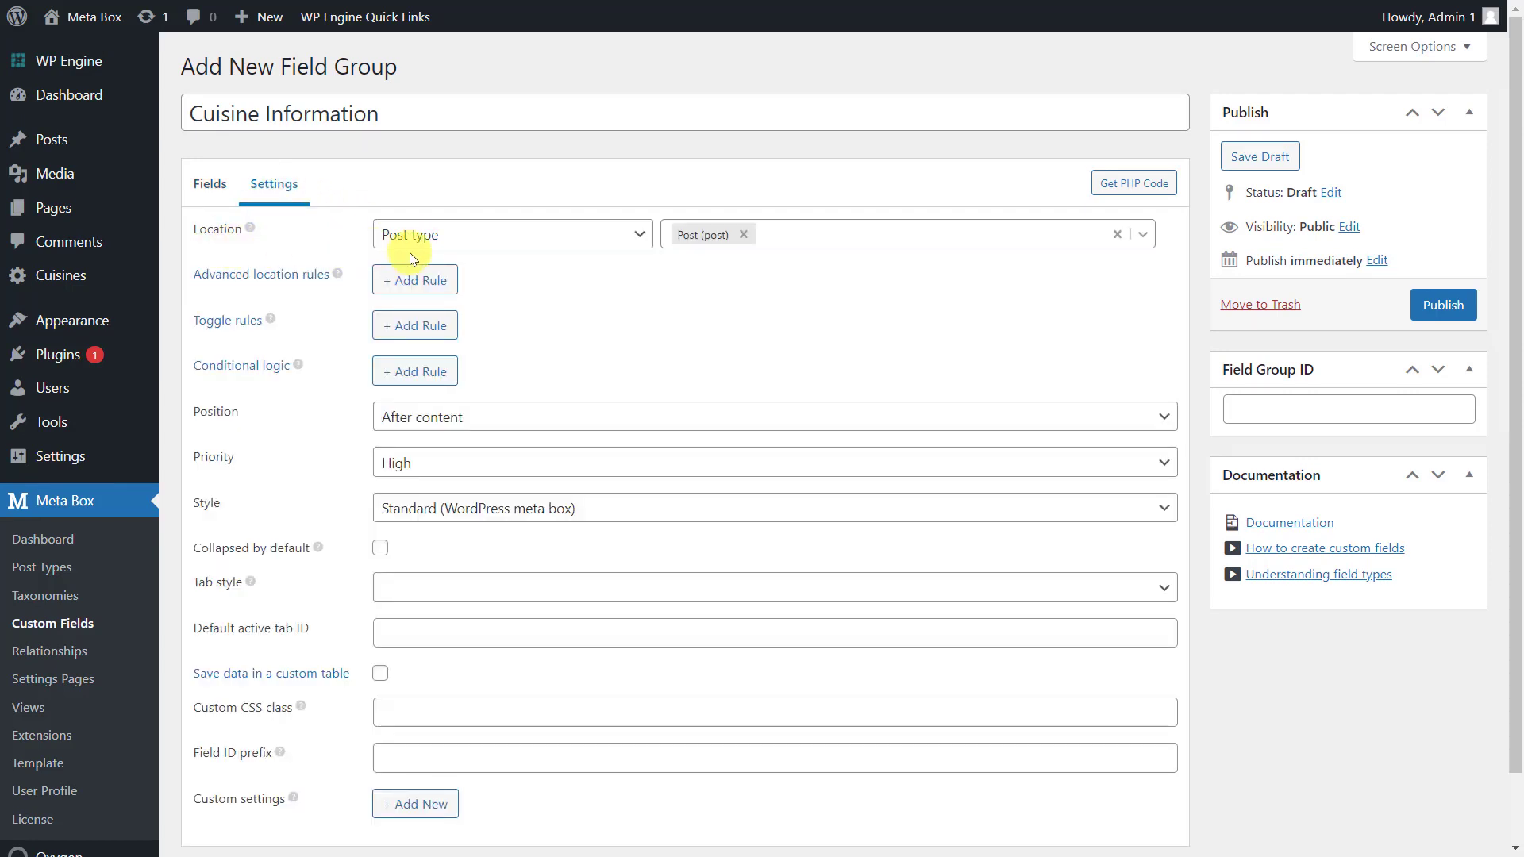
{"action": "left_click", "coordinate": [750, 234]}
{"action": "left_click", "coordinate": [754, 228]}
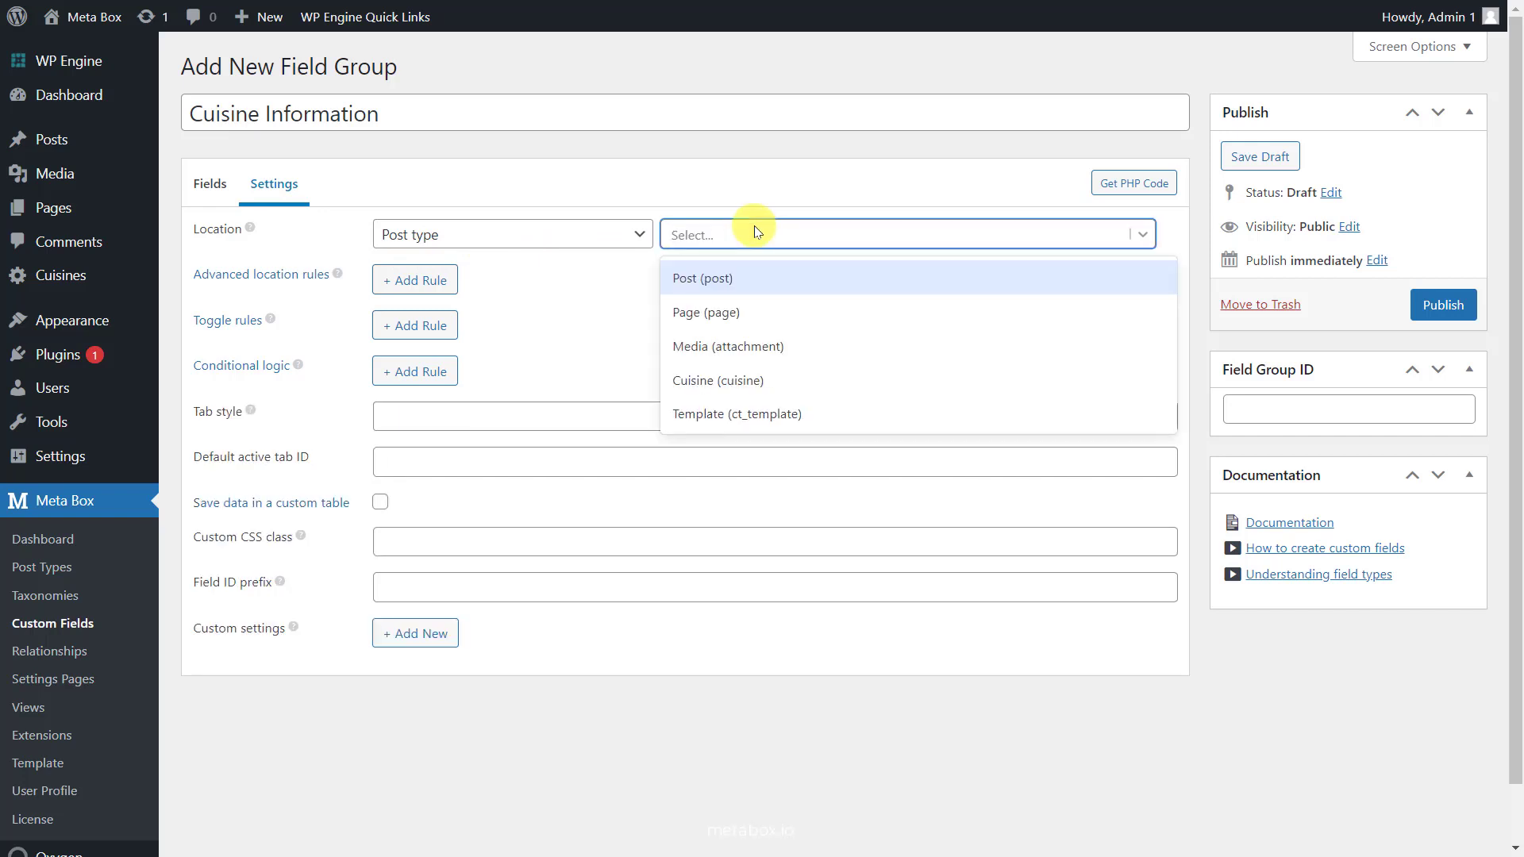
{"action": "left_click", "coordinate": [790, 379]}
{"action": "left_click", "coordinate": [1432, 305]}
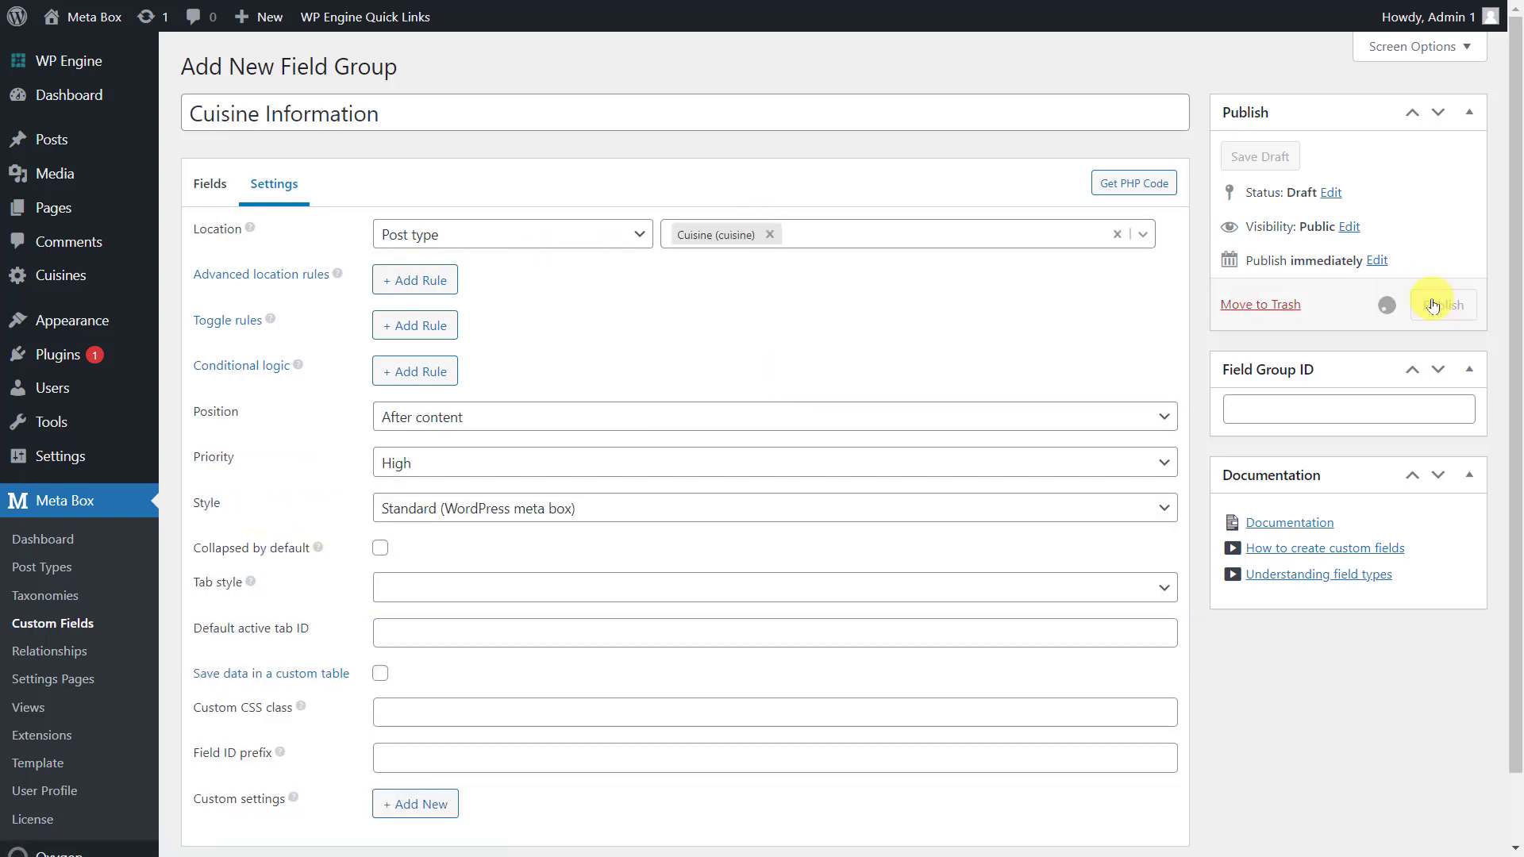
Create a new cuisine post titled "Croissants" with the body text "Consectetur adipisicing elit. Soluta, impedit, saepe.".
{"action": "mouse_move", "coordinate": [102, 283]}
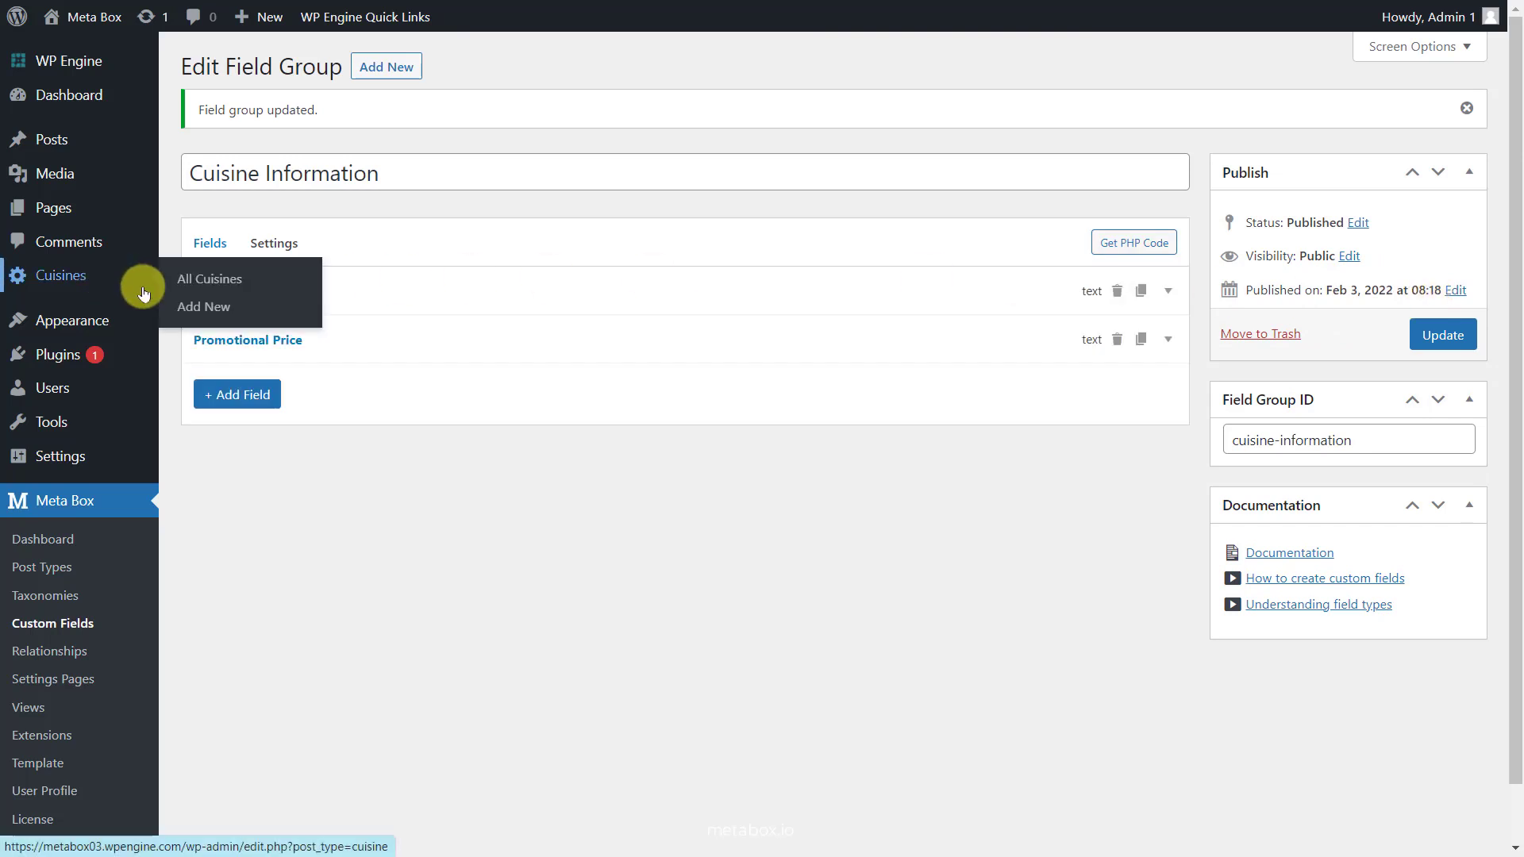
{"action": "left_click", "coordinate": [204, 307]}
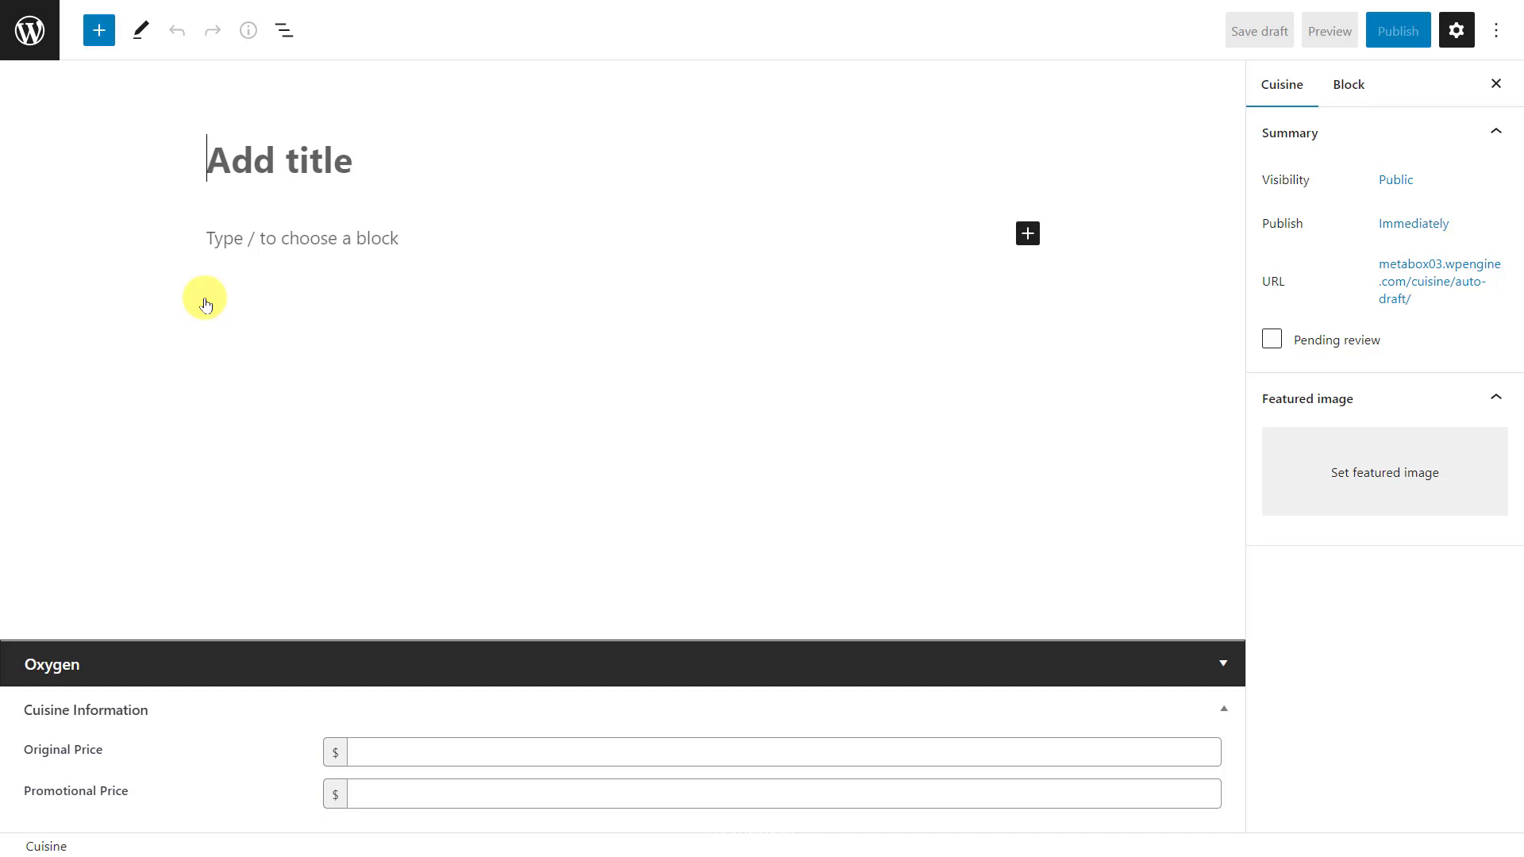
{"action": "type", "text": "Croissants"}
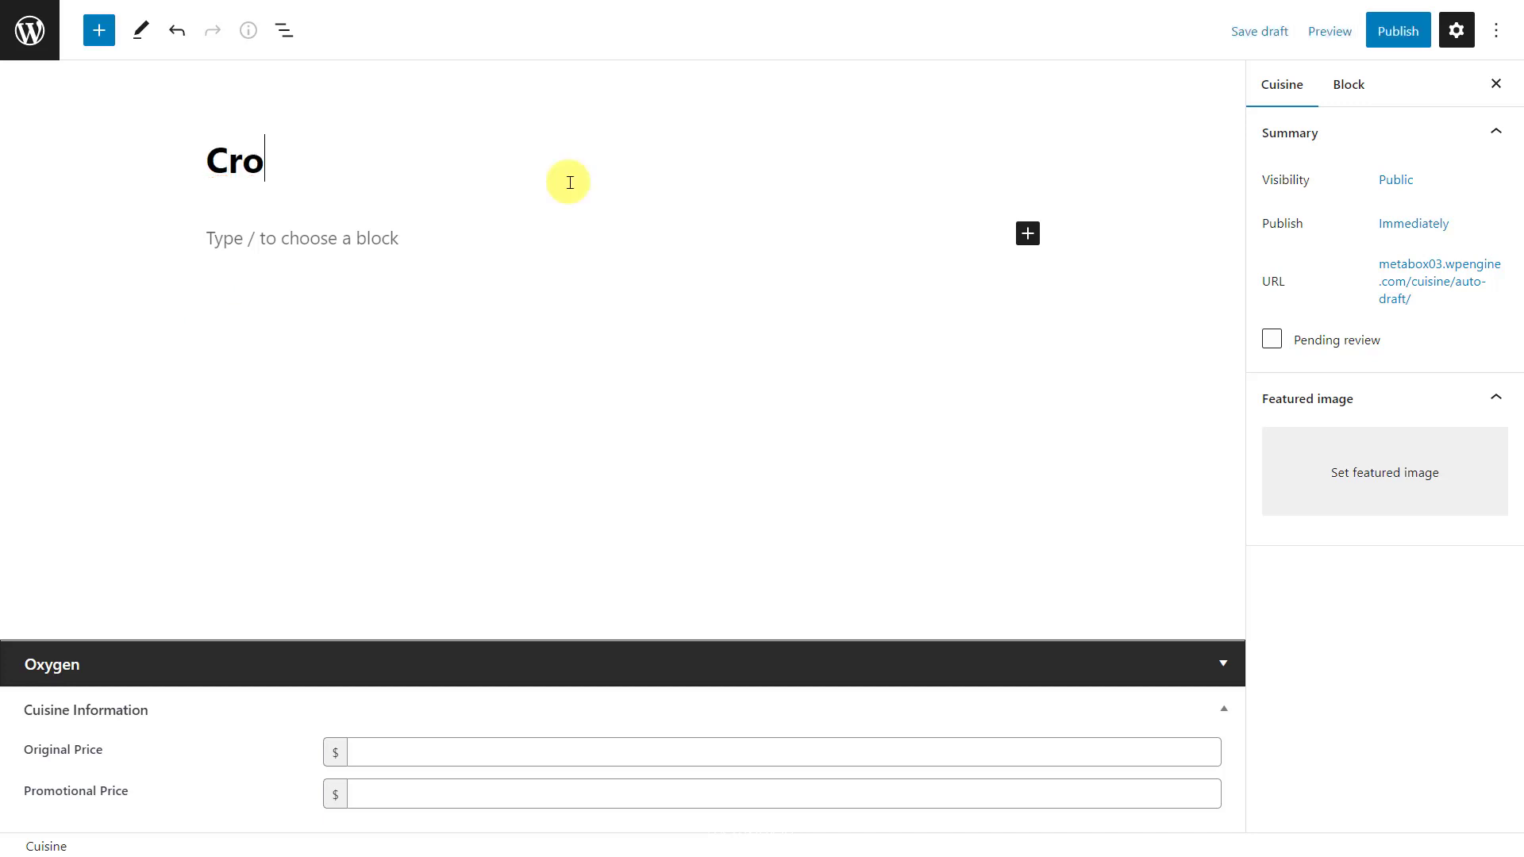
{"action": "left_click", "coordinate": [572, 230]}
{"action": "type", "text": "Consectetur adipisicing elit. Soluta, impedit, saepe."}
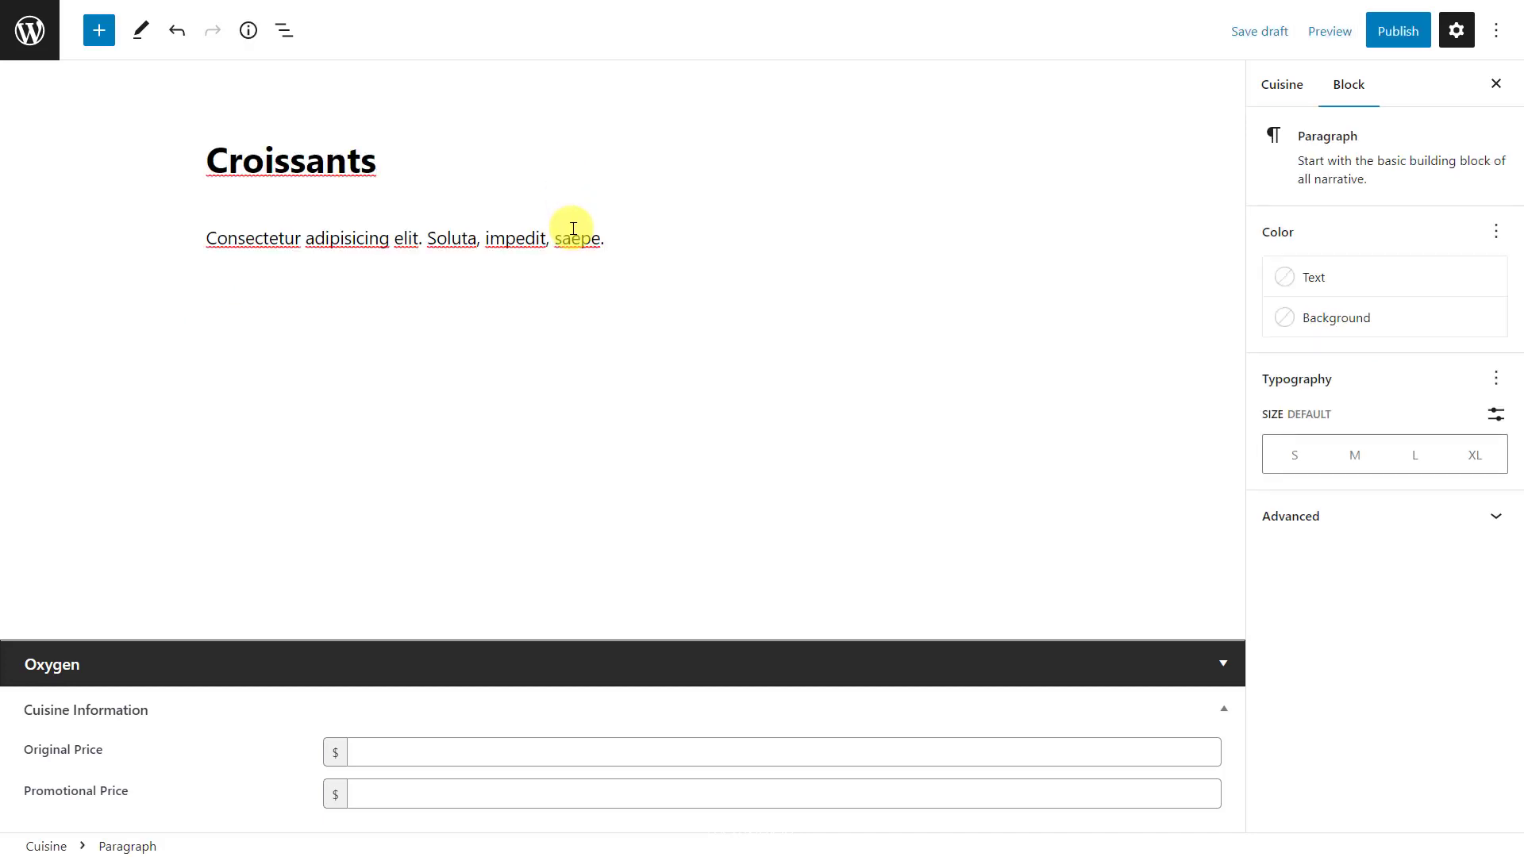
Set the yellow-labelled coffee cup picture from the media library as the post's featured image.
{"action": "left_click", "coordinate": [1282, 85]}
{"action": "left_click", "coordinate": [1420, 468]}
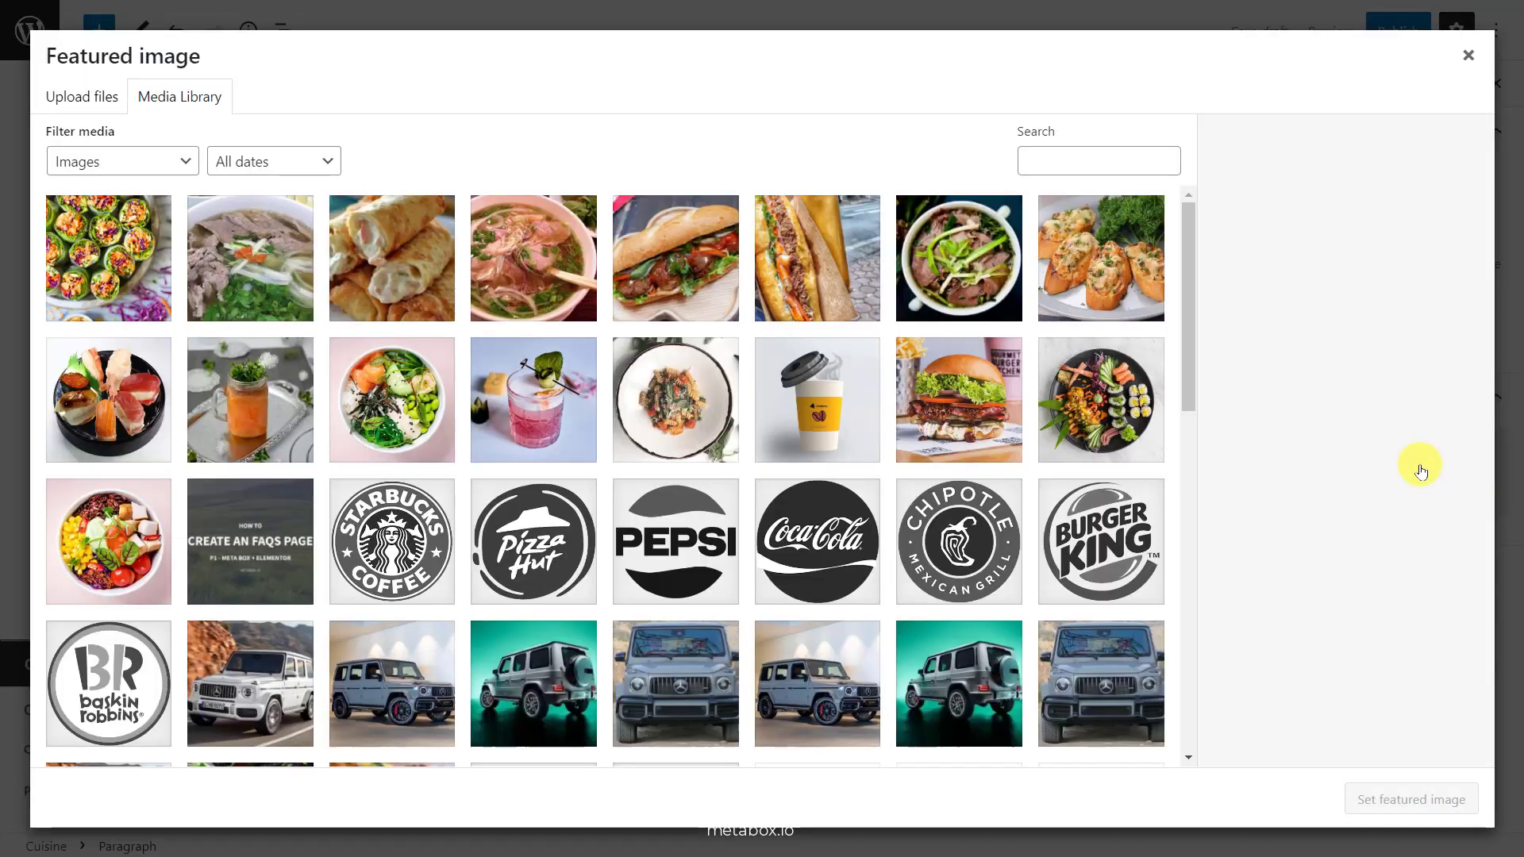
{"action": "left_click", "coordinate": [818, 396]}
{"action": "left_click", "coordinate": [1369, 797]}
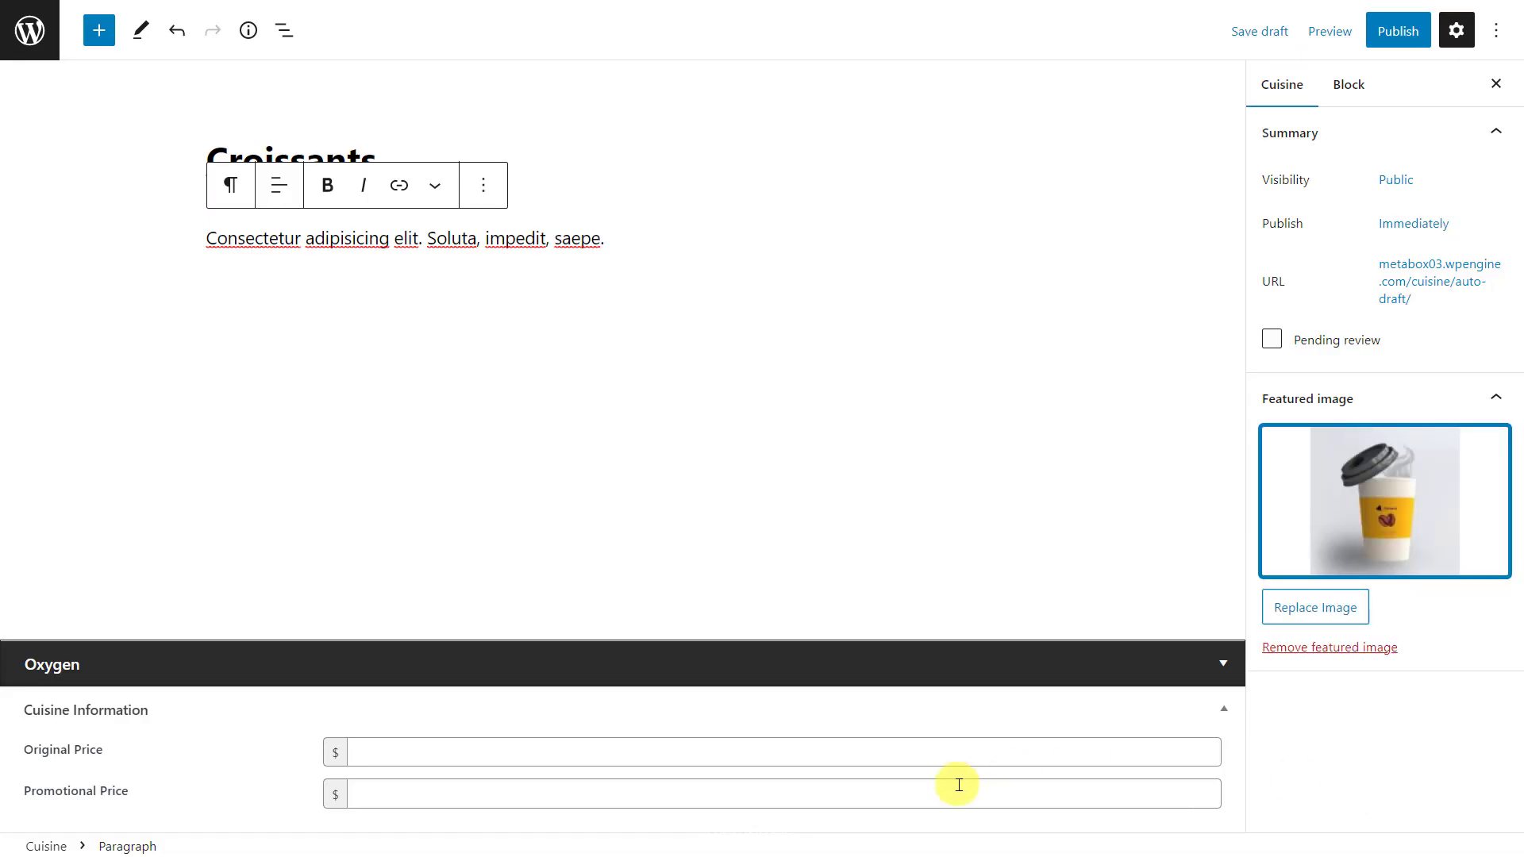
Set the Croissants post's original price to 15.99 and its promotional price to 8.99.
{"action": "left_click", "coordinate": [868, 758]}
{"action": "type", "text": "15.99"}
{"action": "left_click", "coordinate": [874, 792]}
{"action": "type", "text": "8.99"}
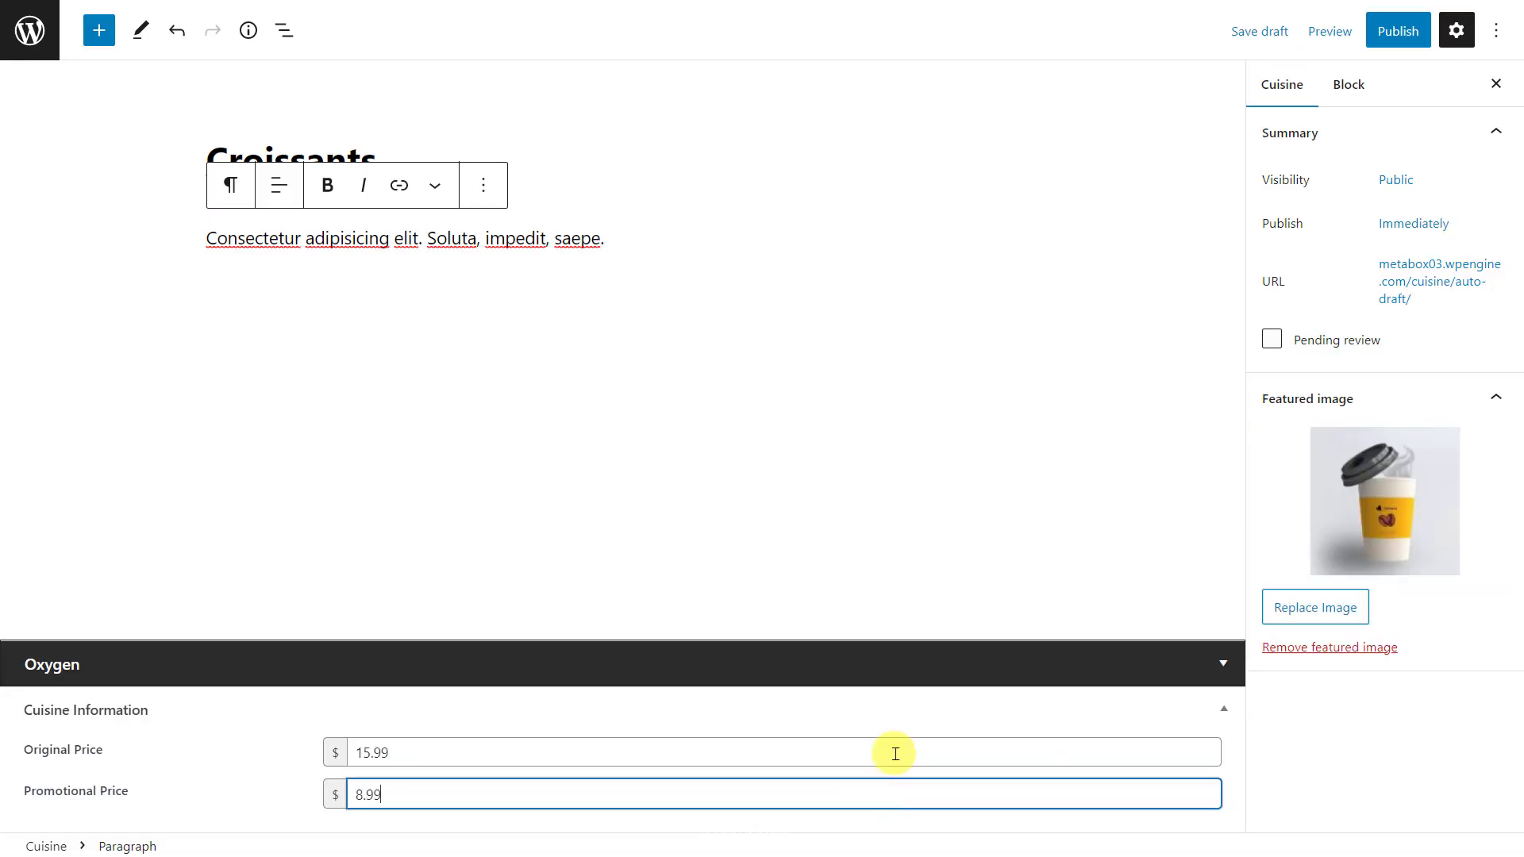
Publish the Croissants cuisine post.
{"action": "left_click", "coordinate": [1398, 30]}
{"action": "left_click", "coordinate": [1347, 28]}
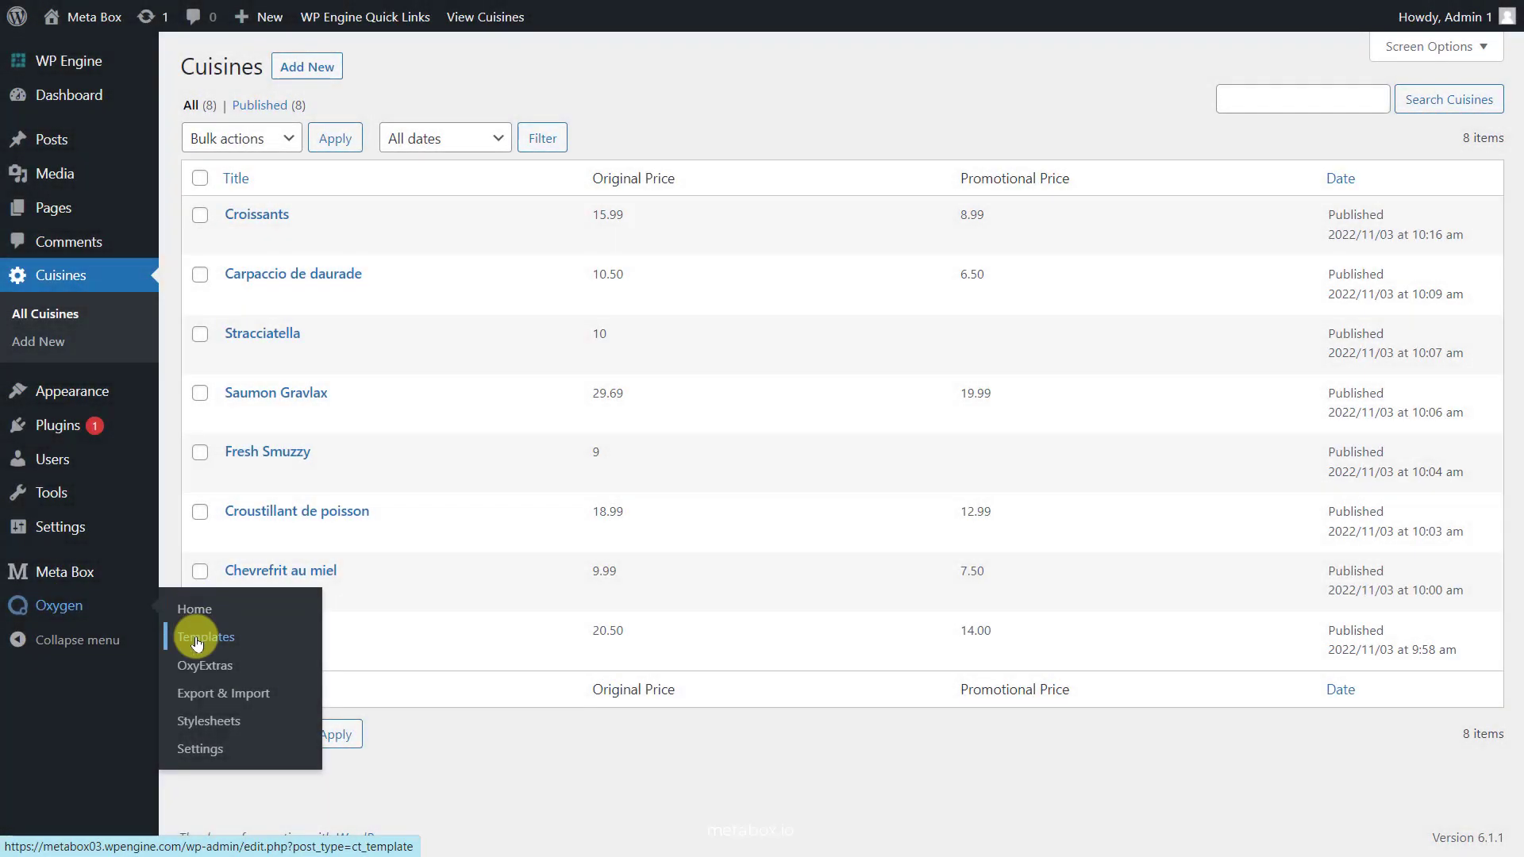
Create a new Oxygen template titled "Cuisine Template" that inherits its design from "inactive - Default Page".
{"action": "left_click", "coordinate": [196, 640]}
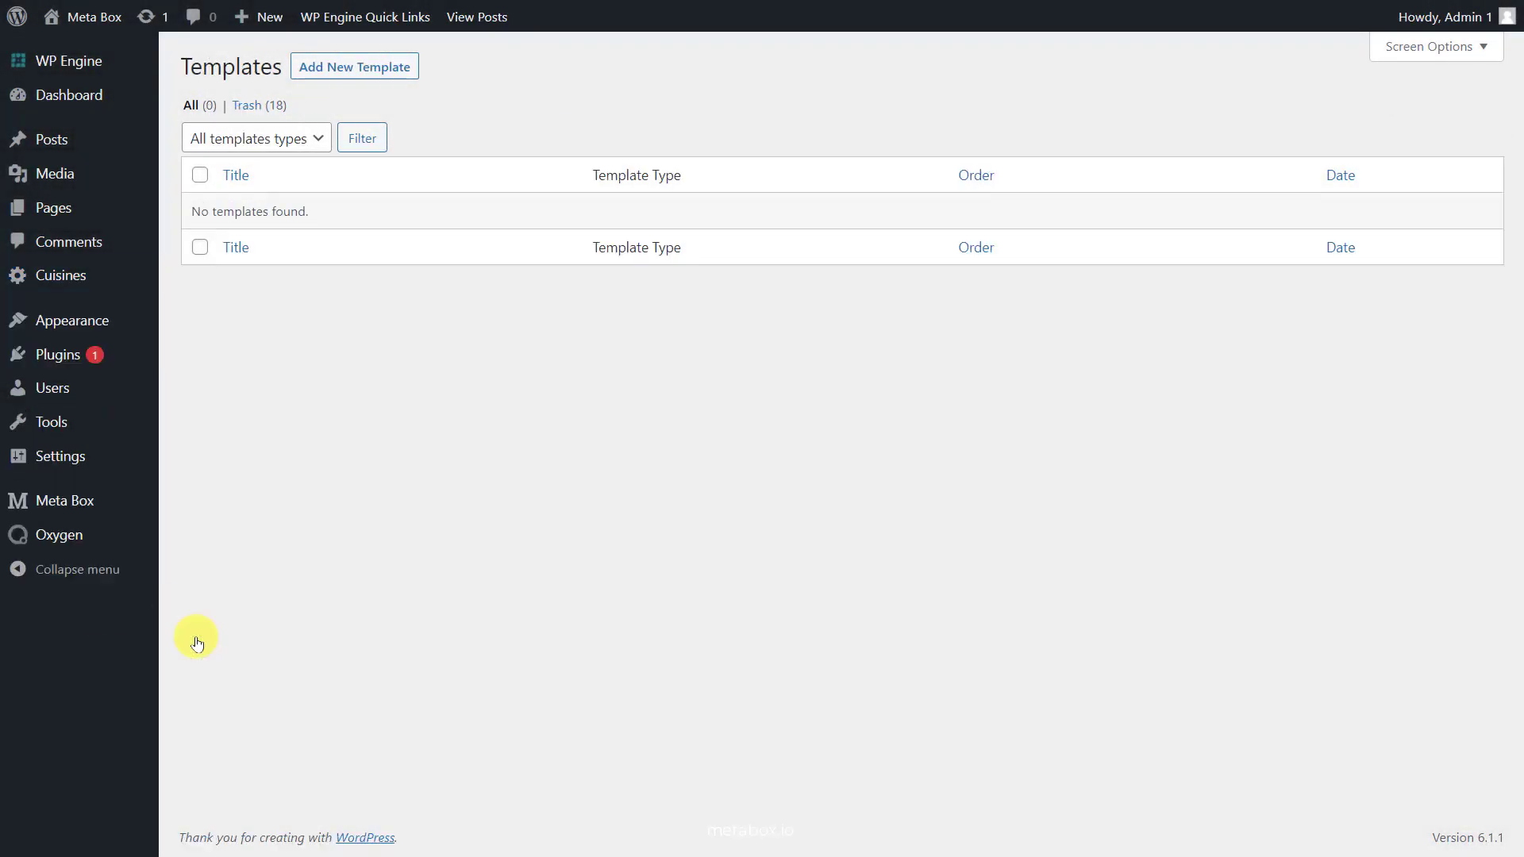
{"action": "left_click", "coordinate": [374, 67]}
{"action": "type", "text": "Cuisine Template"}
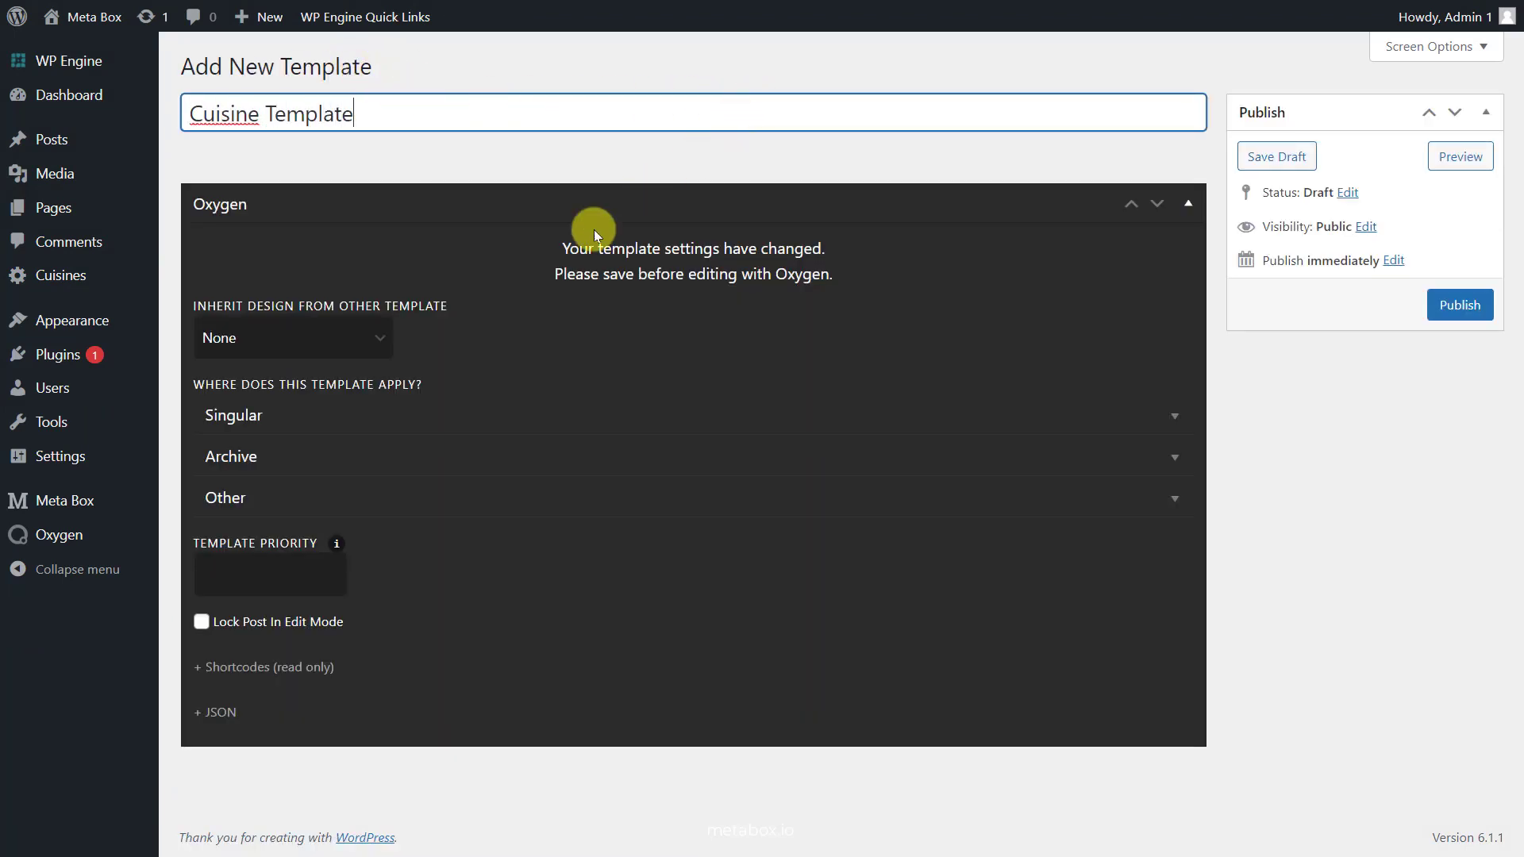
{"action": "left_click", "coordinate": [380, 338]}
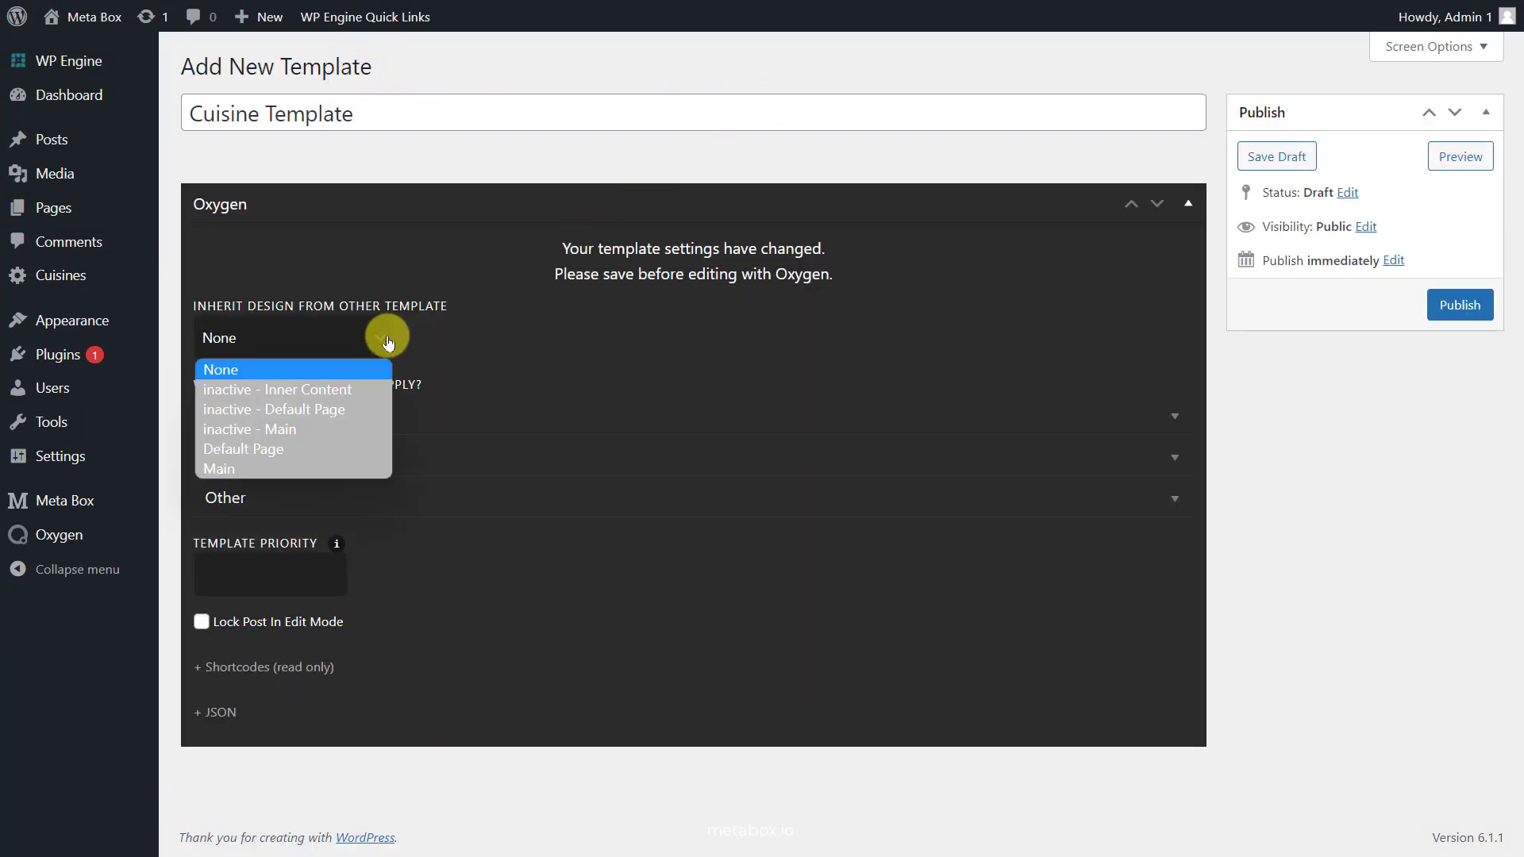
{"action": "left_click", "coordinate": [369, 407]}
Apply the template to singular Pages and publish it.
{"action": "left_click", "coordinate": [368, 413]}
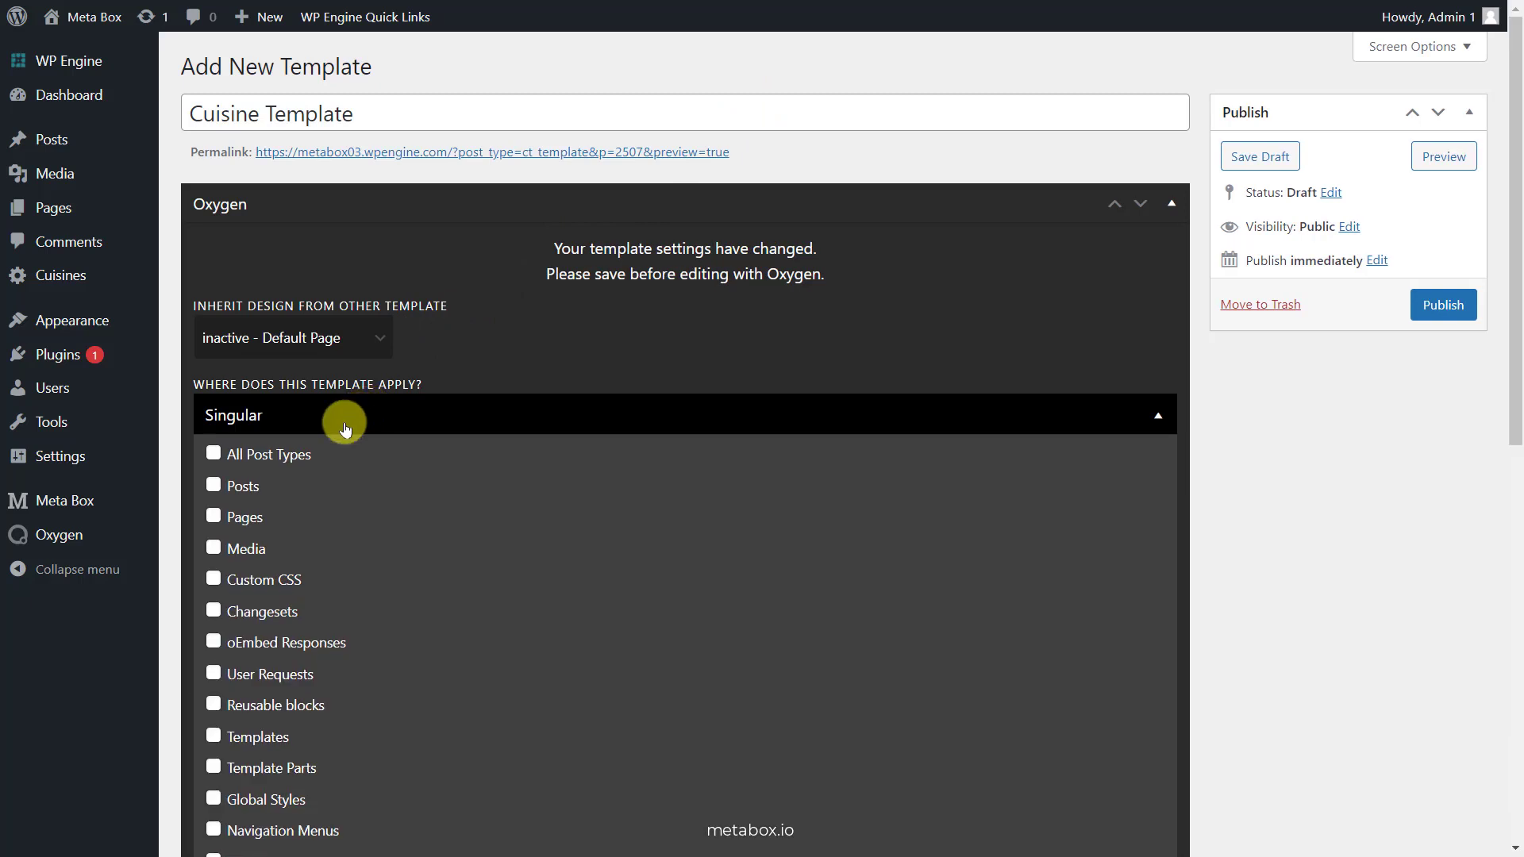
{"action": "left_click", "coordinate": [213, 516]}
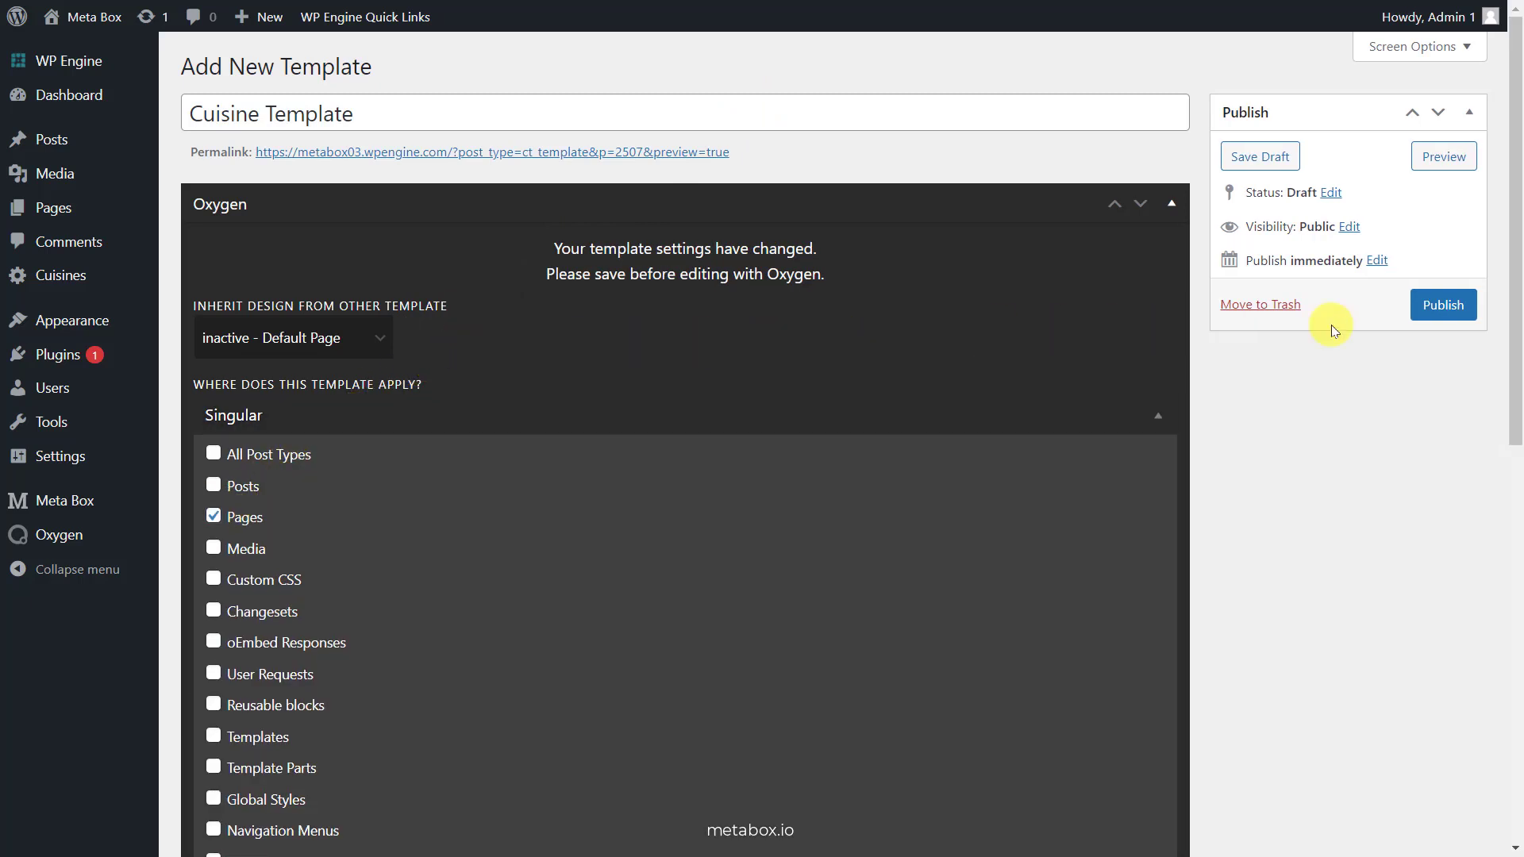
{"action": "left_click", "coordinate": [1449, 305]}
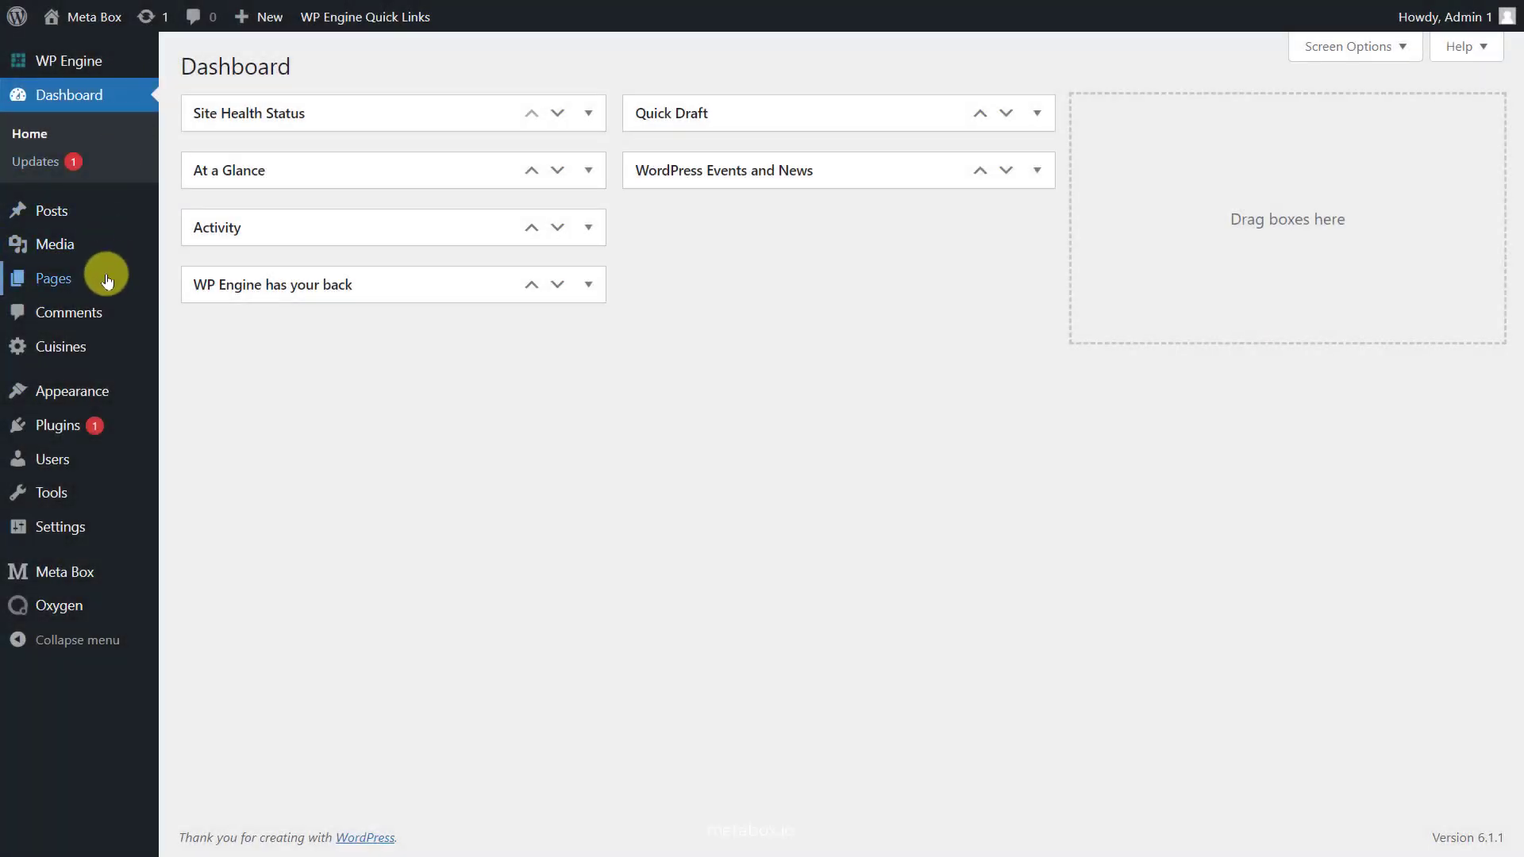
Create a new page titled "Cuisine for Sale" rendered with the Cuisine Template, and publish it.
{"action": "mouse_move", "coordinate": [126, 286]}
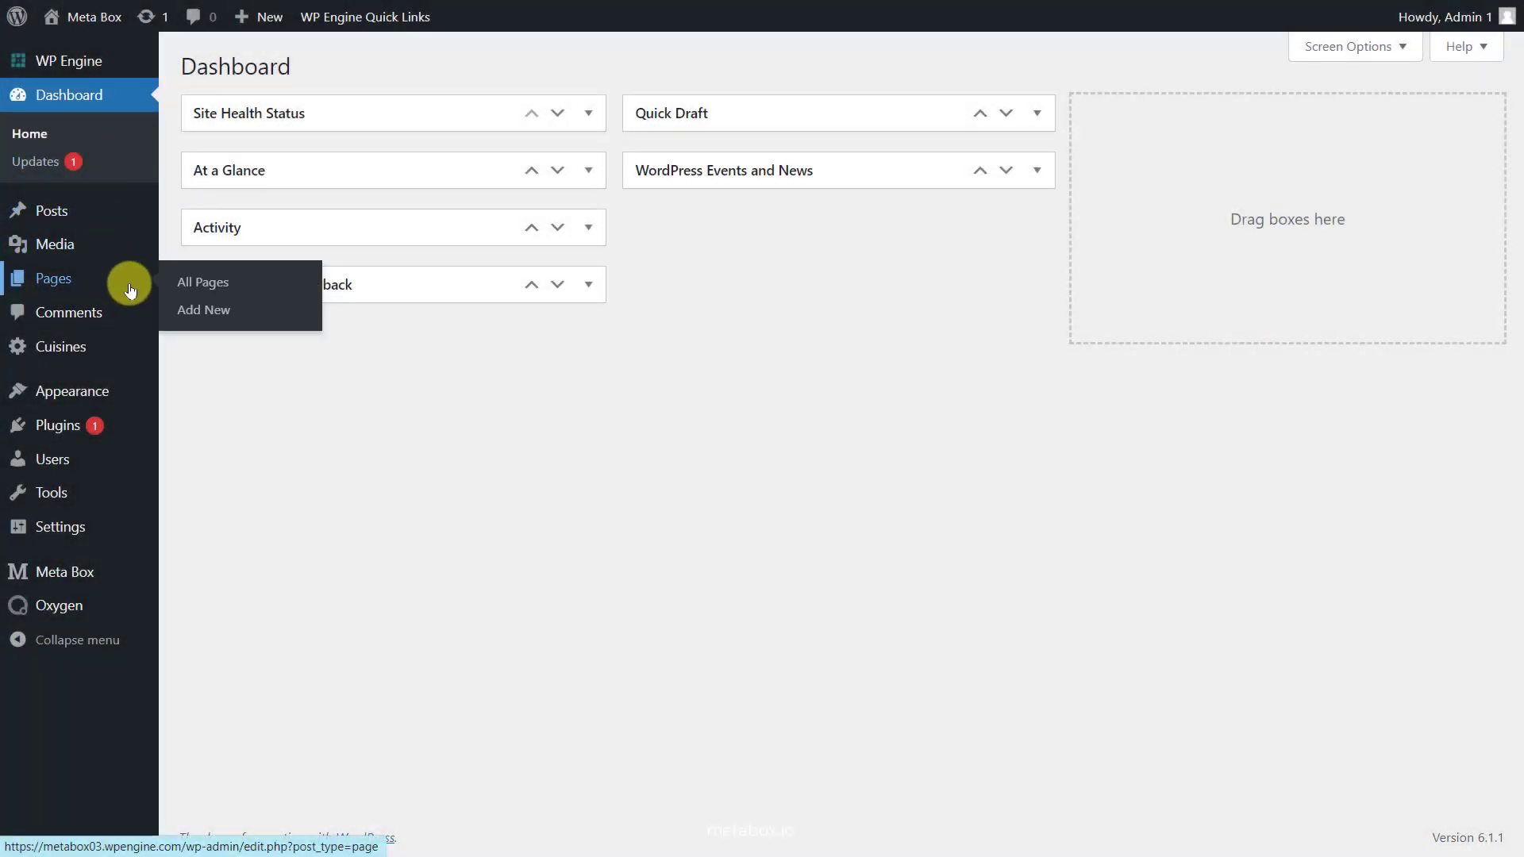
{"action": "left_click", "coordinate": [200, 310]}
{"action": "type", "text": "Cuisine for Sale"}
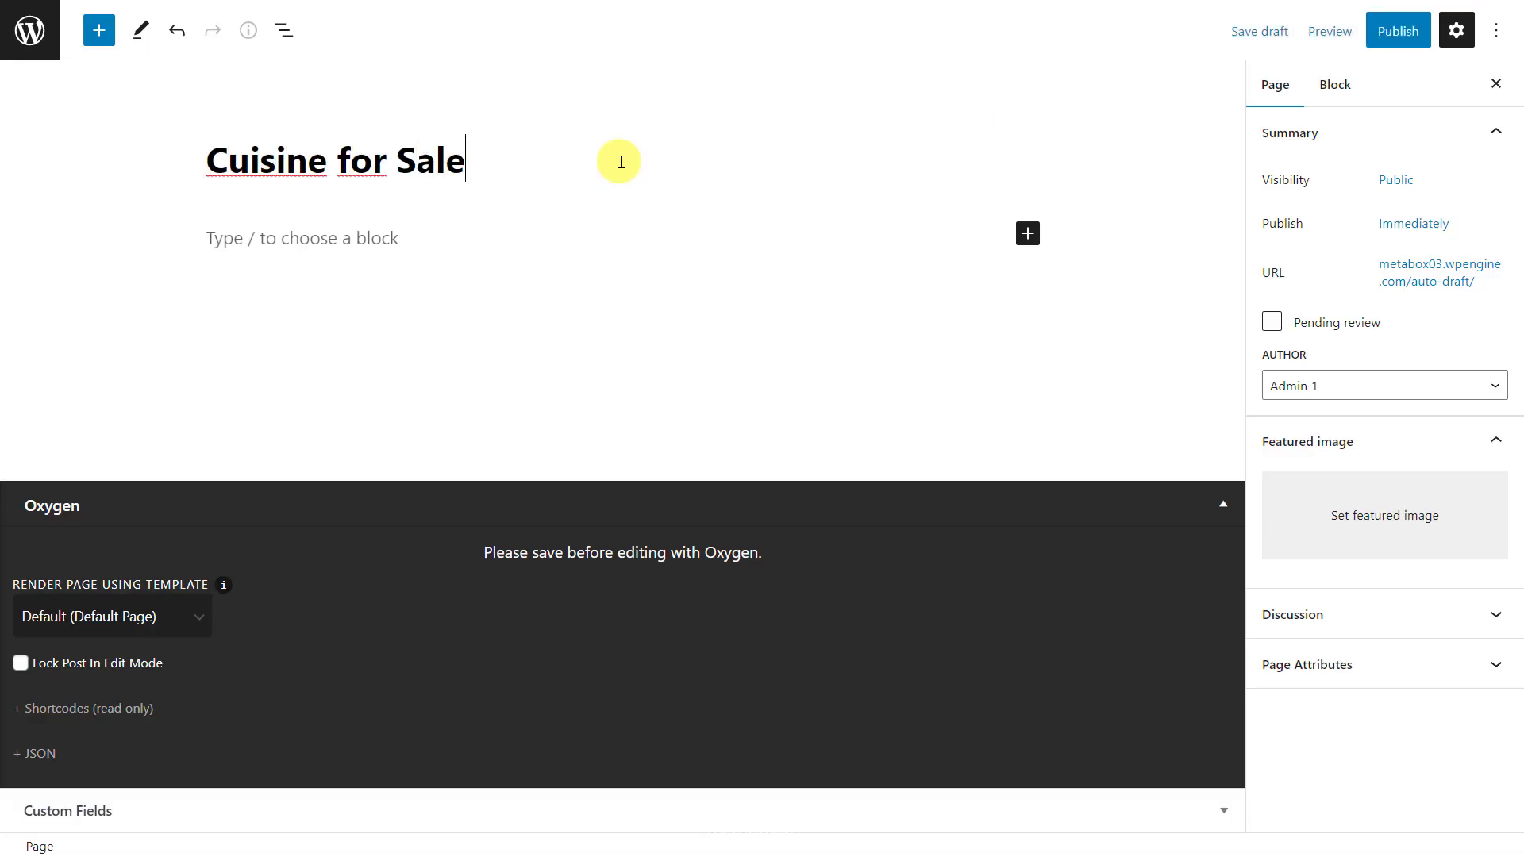
{"action": "left_click", "coordinate": [201, 611]}
{"action": "left_click", "coordinate": [176, 584]}
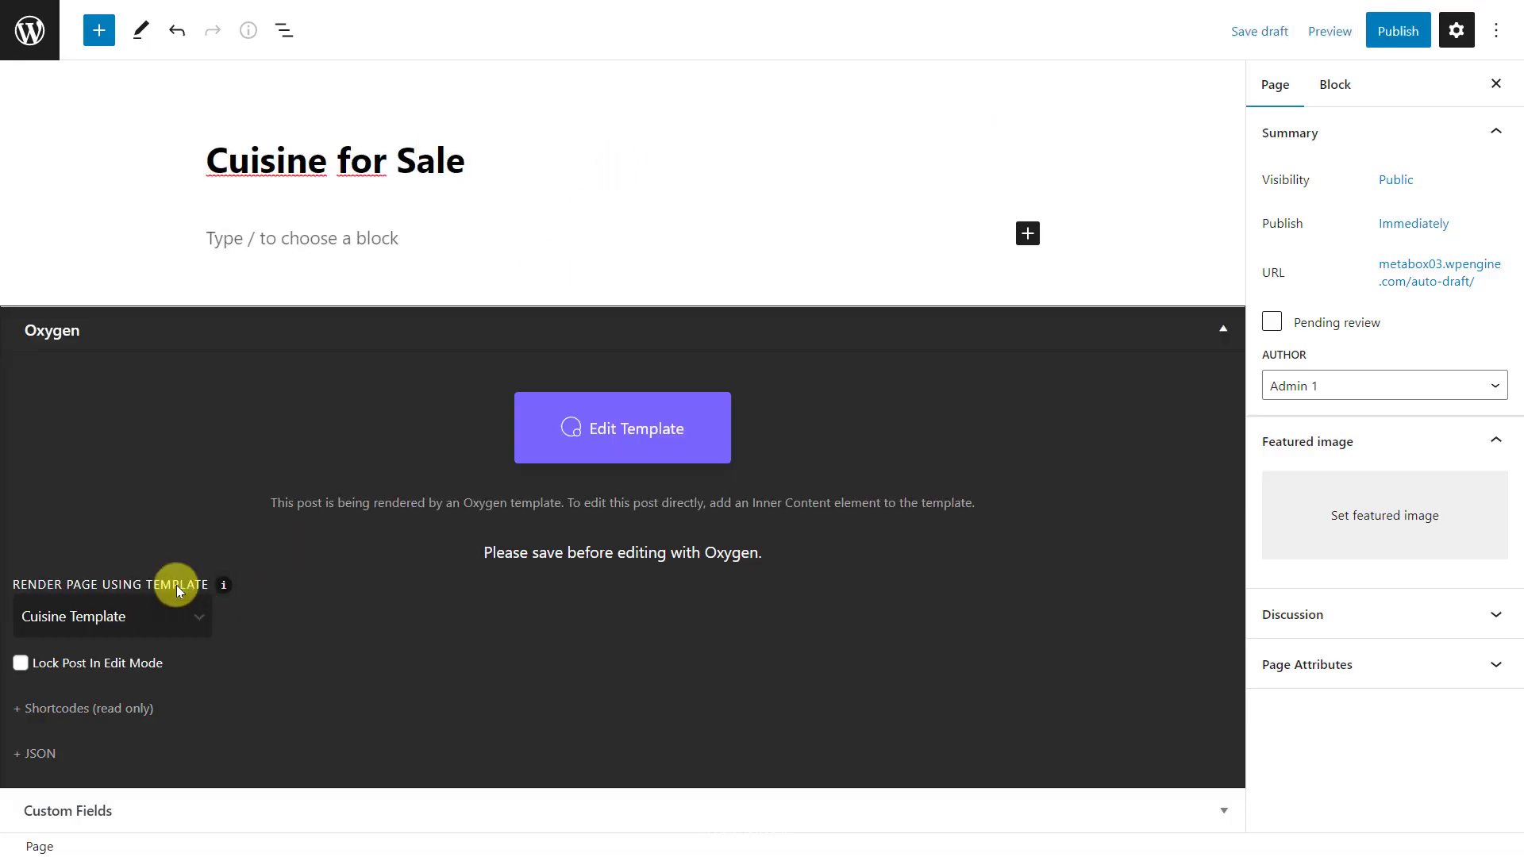
{"action": "left_click", "coordinate": [1406, 31]}
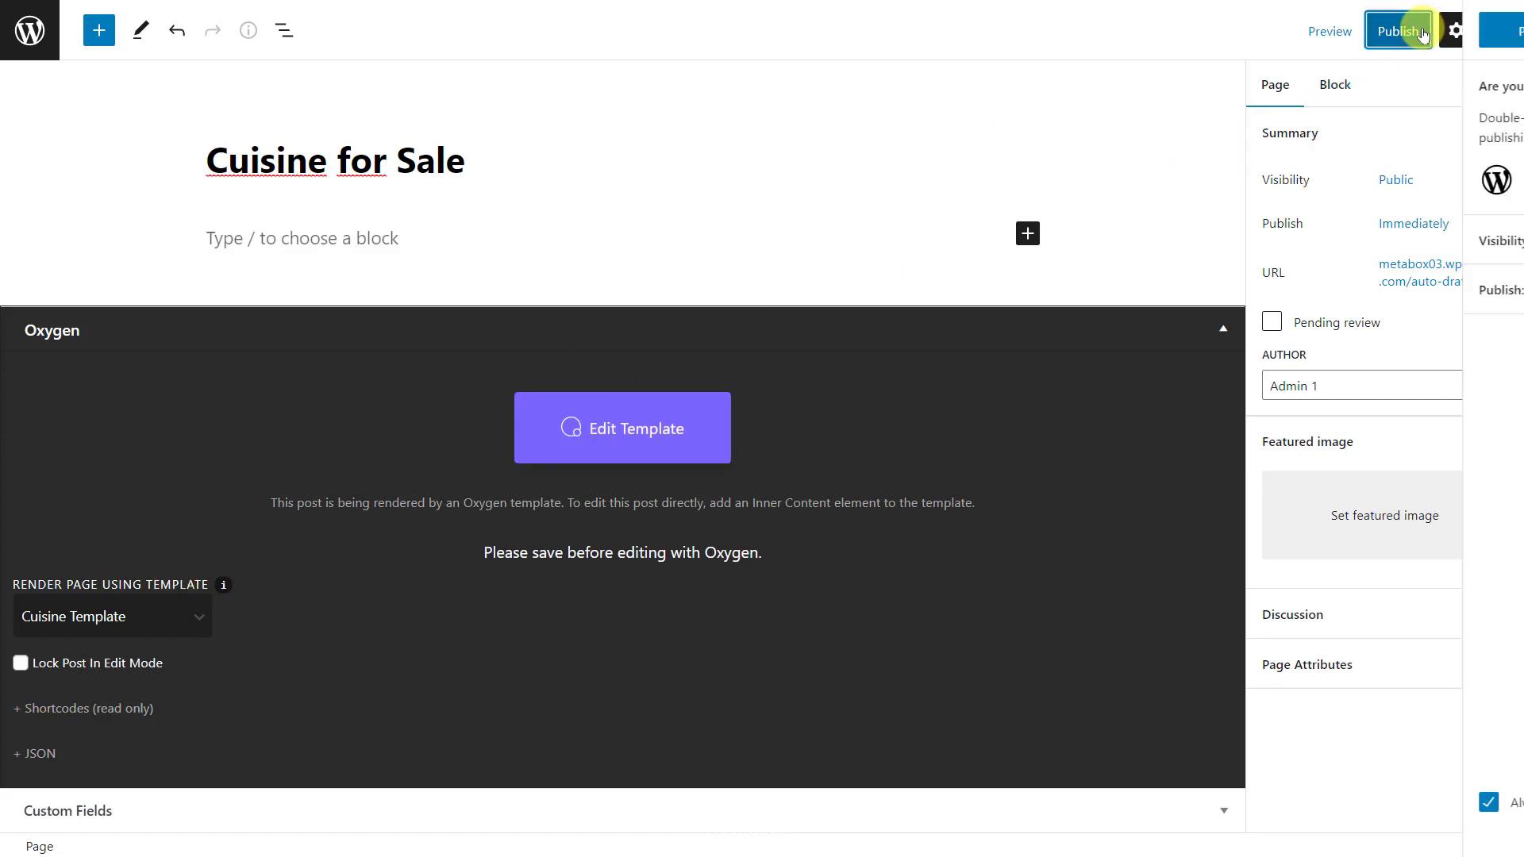
{"action": "left_click", "coordinate": [1377, 33]}
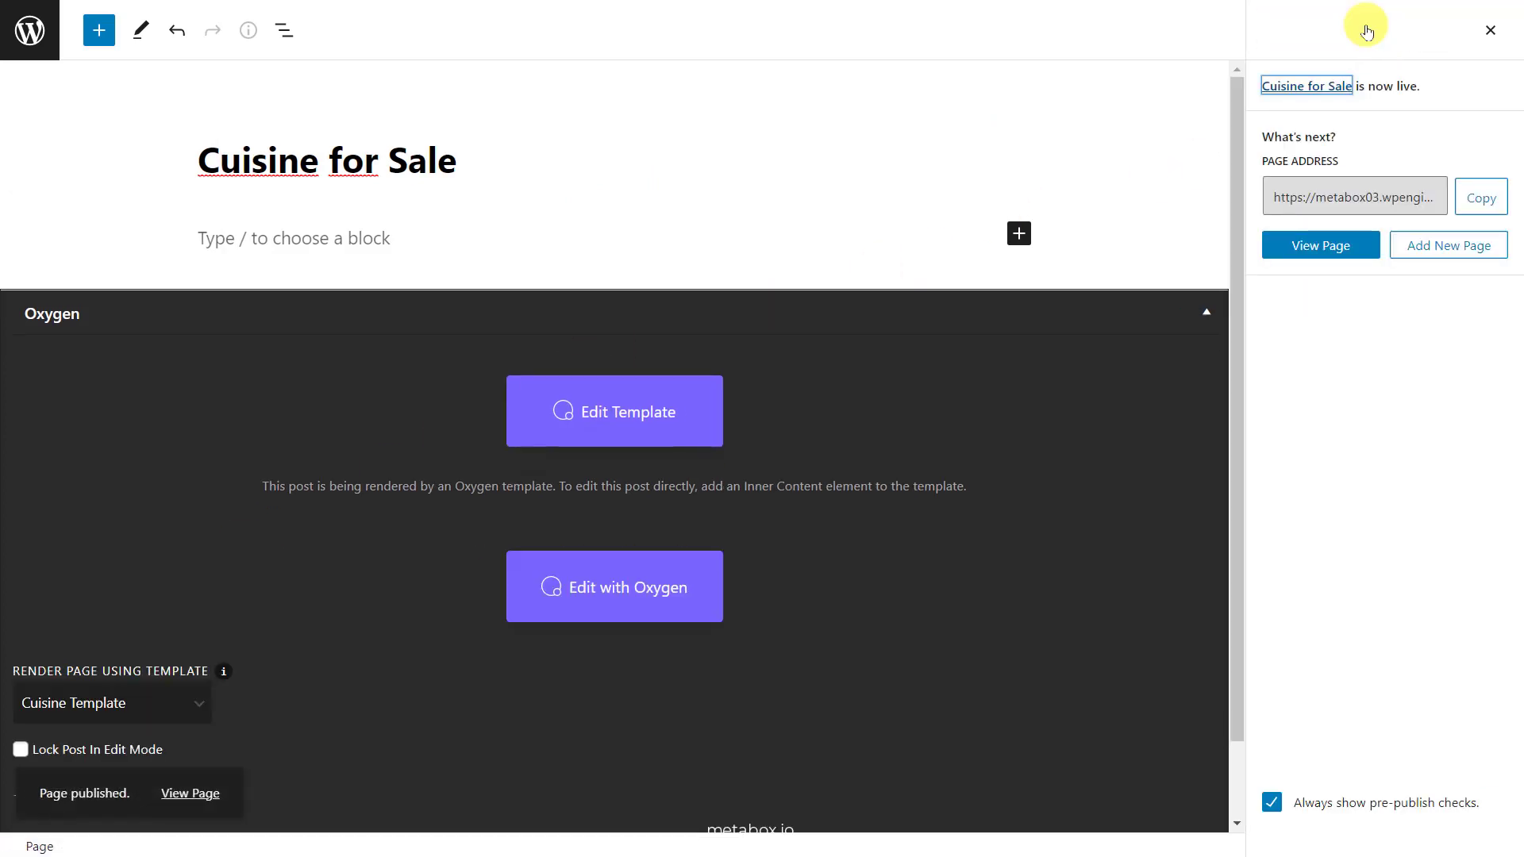
Open the new page in the Oxygen editor and set the previewed page to Cuisine for Sale.
{"action": "left_click", "coordinate": [681, 578]}
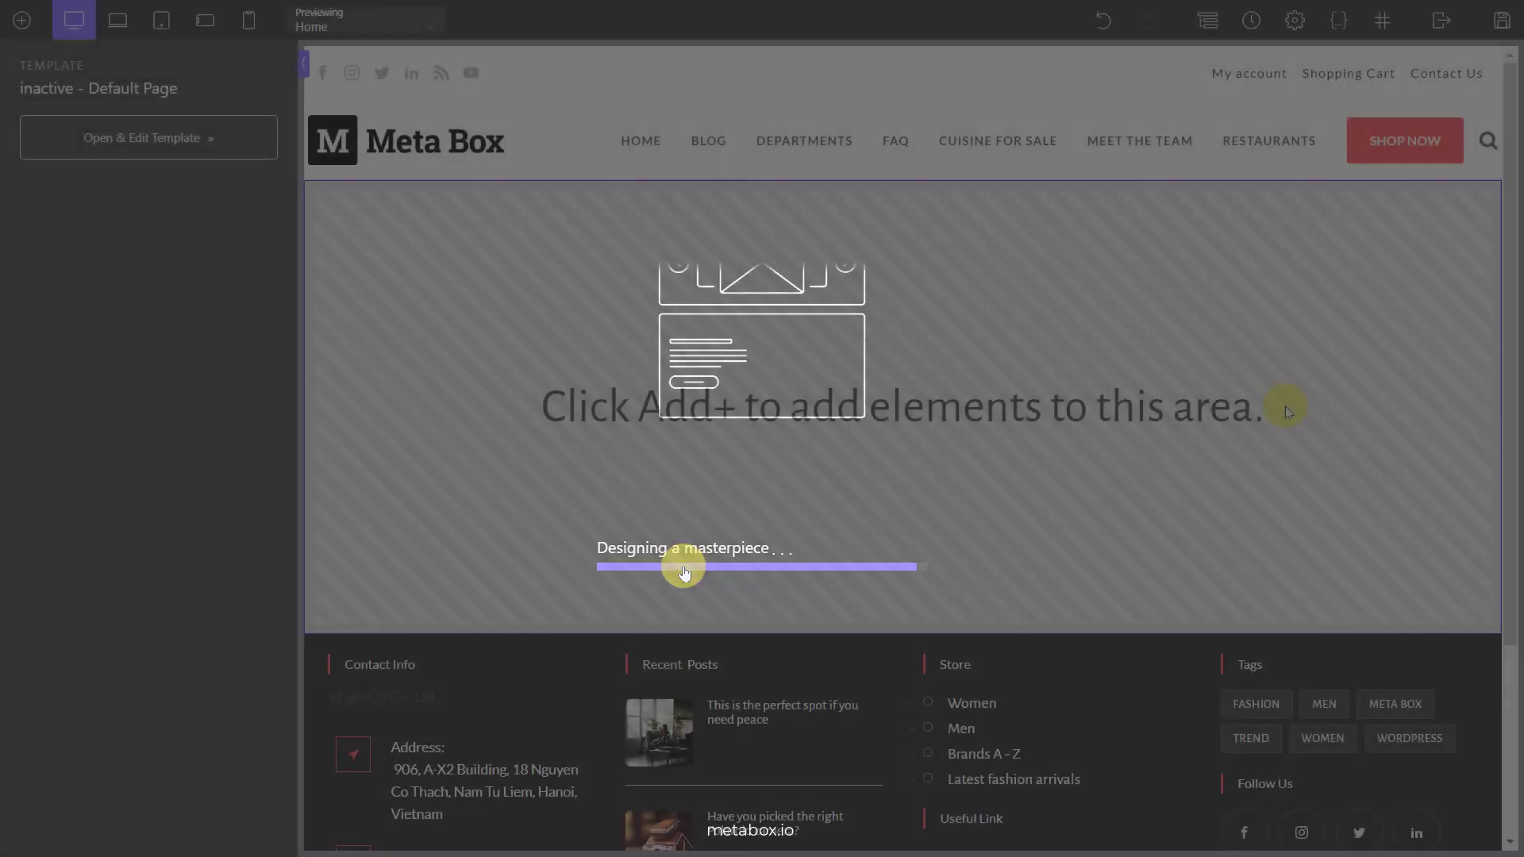
{"action": "left_click", "coordinate": [426, 19]}
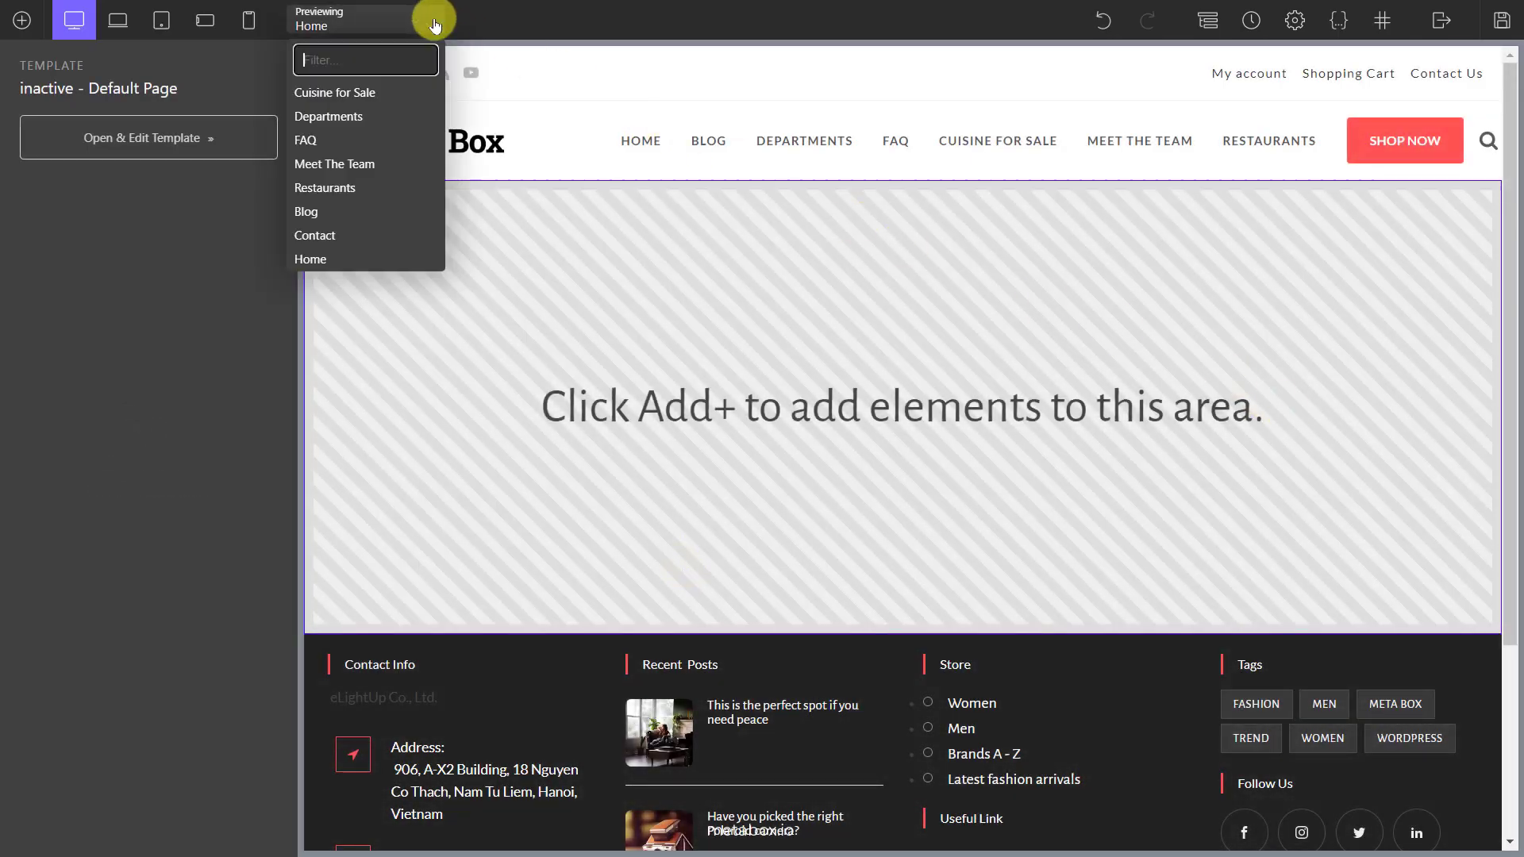
{"action": "left_click", "coordinate": [414, 91]}
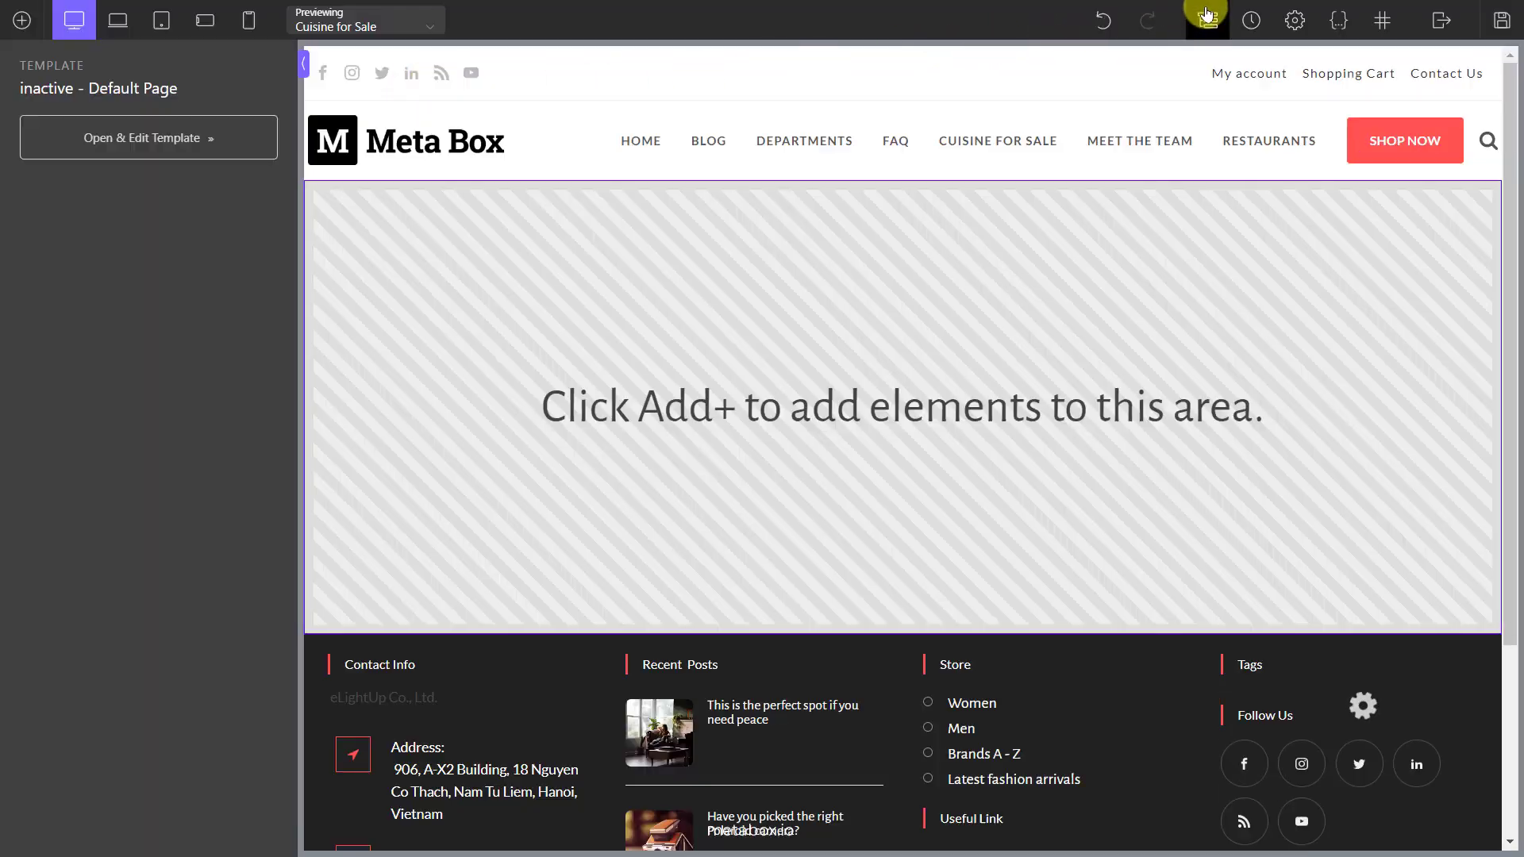
Show the page's element structure and add a Section to the Inner Content area.
{"action": "left_click", "coordinate": [1207, 16]}
{"action": "left_click", "coordinate": [22, 20]}
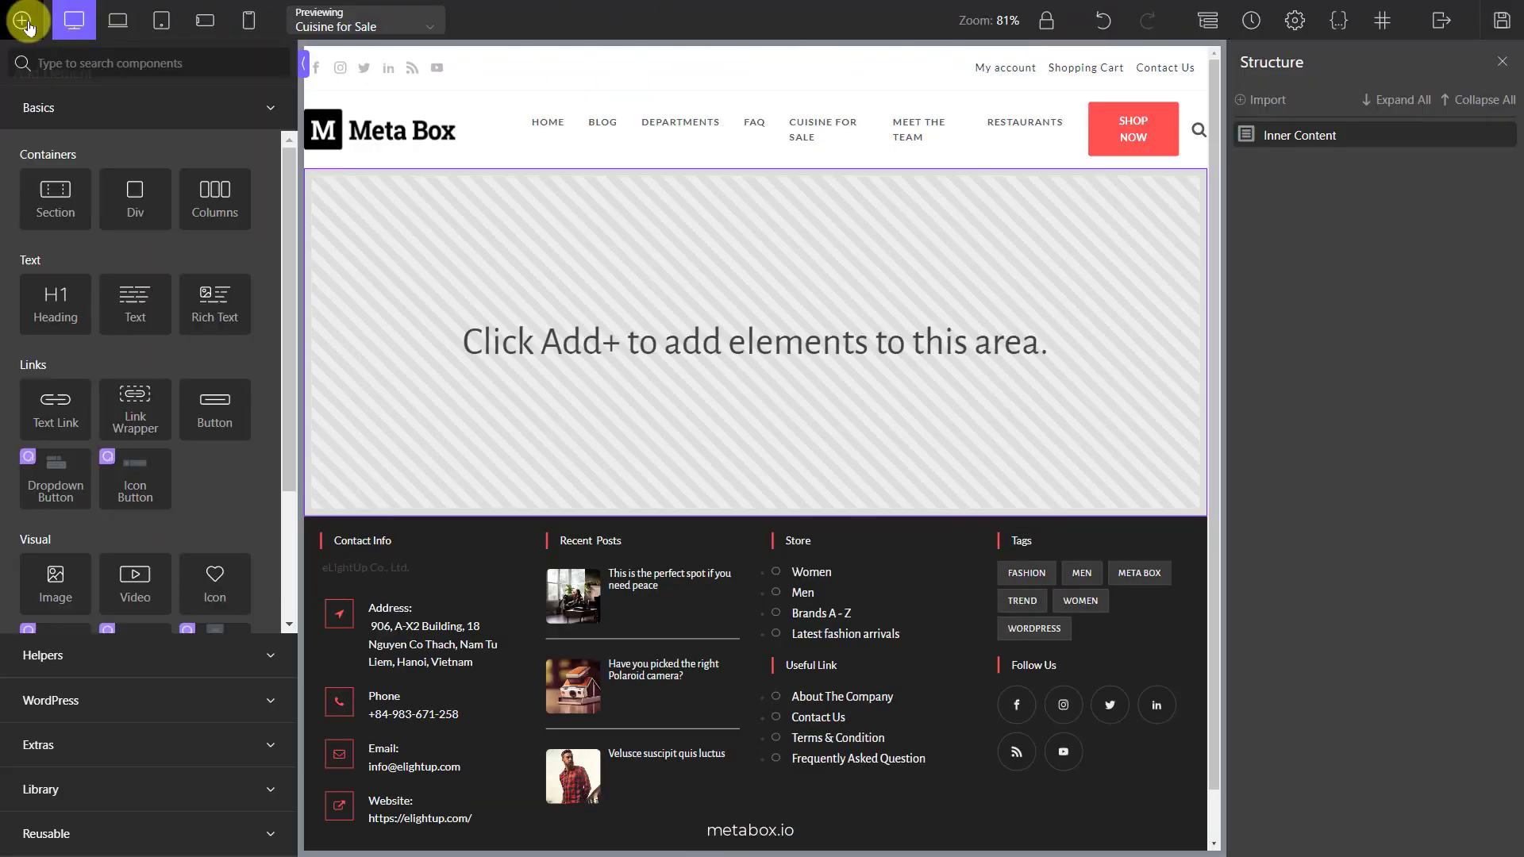
{"action": "left_click", "coordinate": [51, 195]}
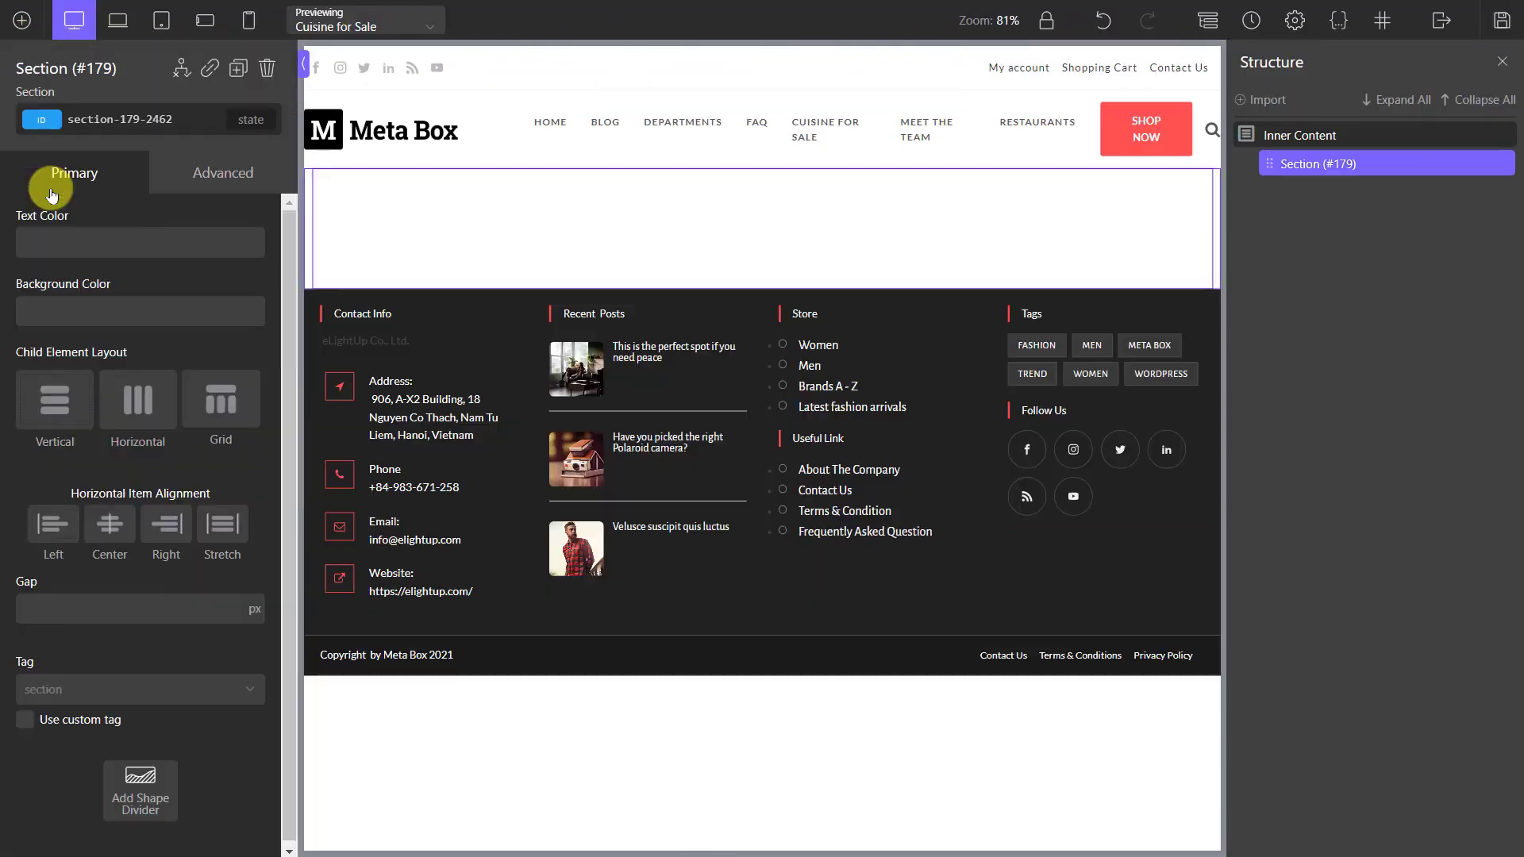
Add a Heading to the Section and replace its placeholder text with the post's dynamic Title.
{"action": "left_click", "coordinate": [22, 20]}
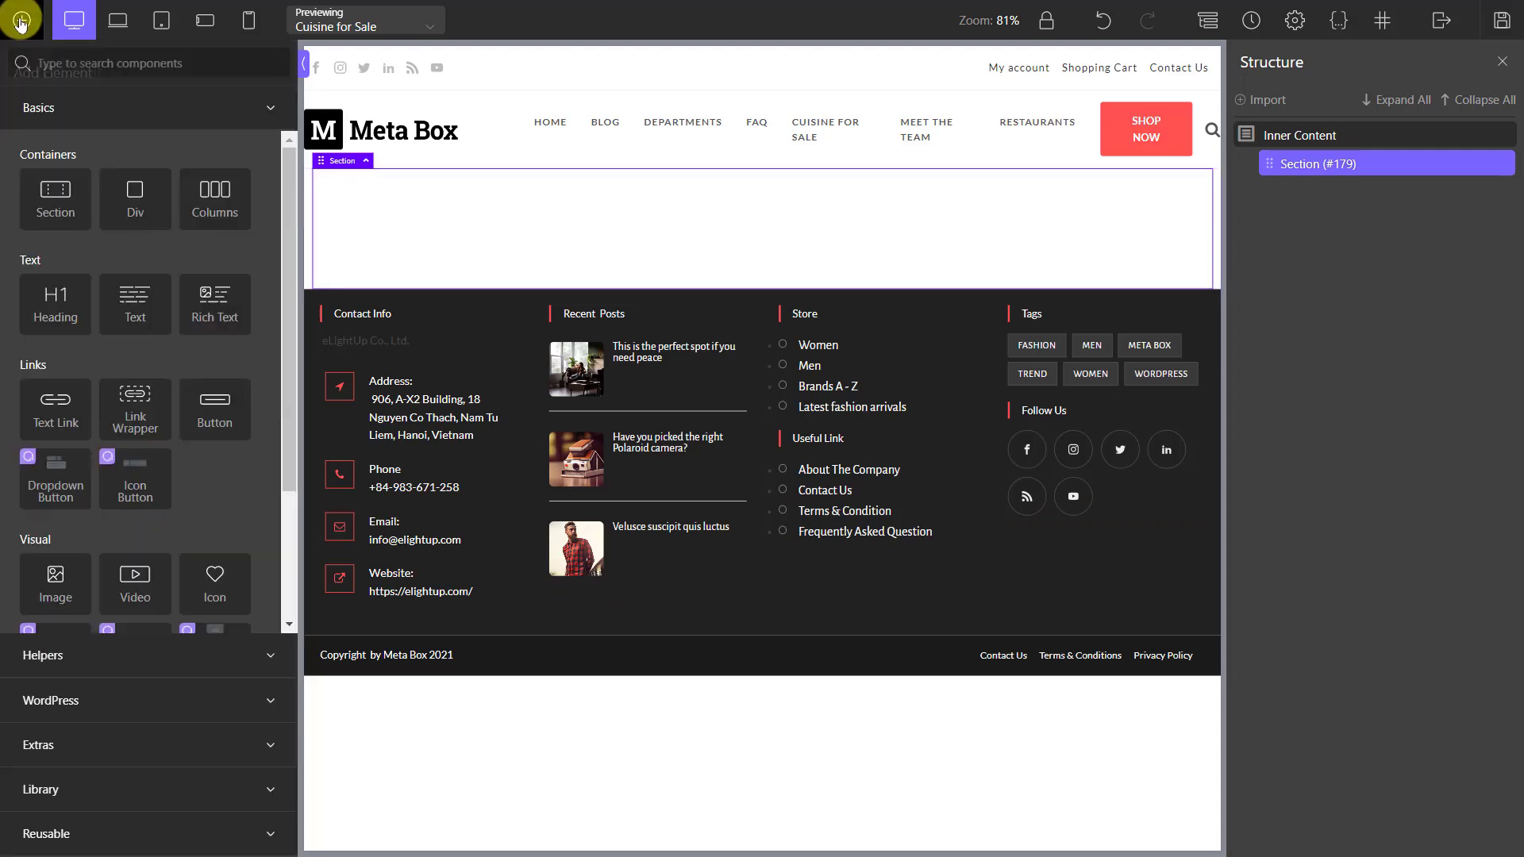
{"action": "left_click", "coordinate": [56, 295]}
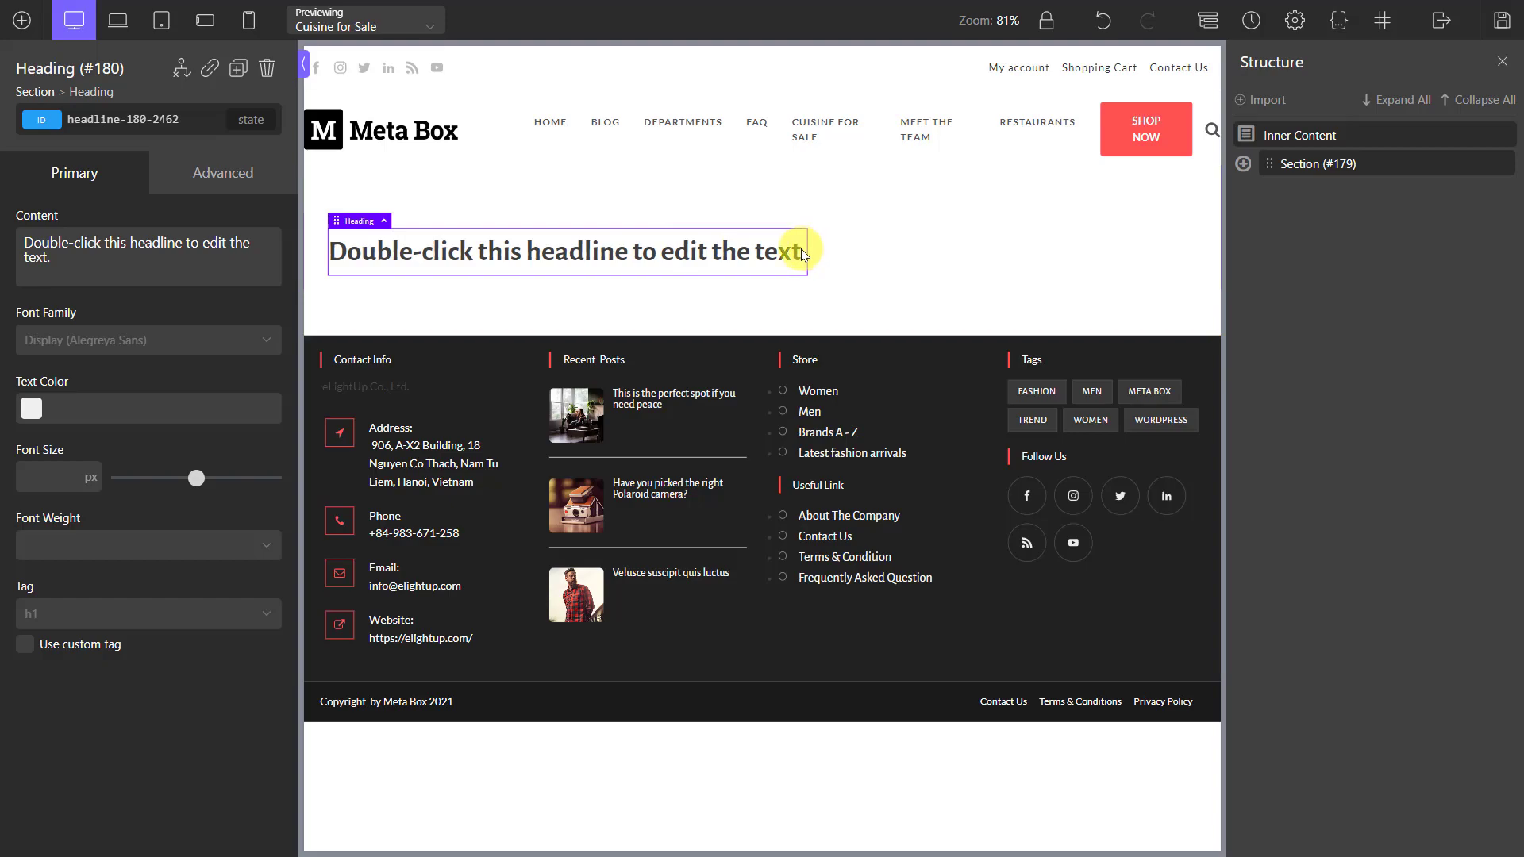
{"action": "double_click", "coordinate": [801, 254]}
{"action": "left_click", "coordinate": [1024, 13]}
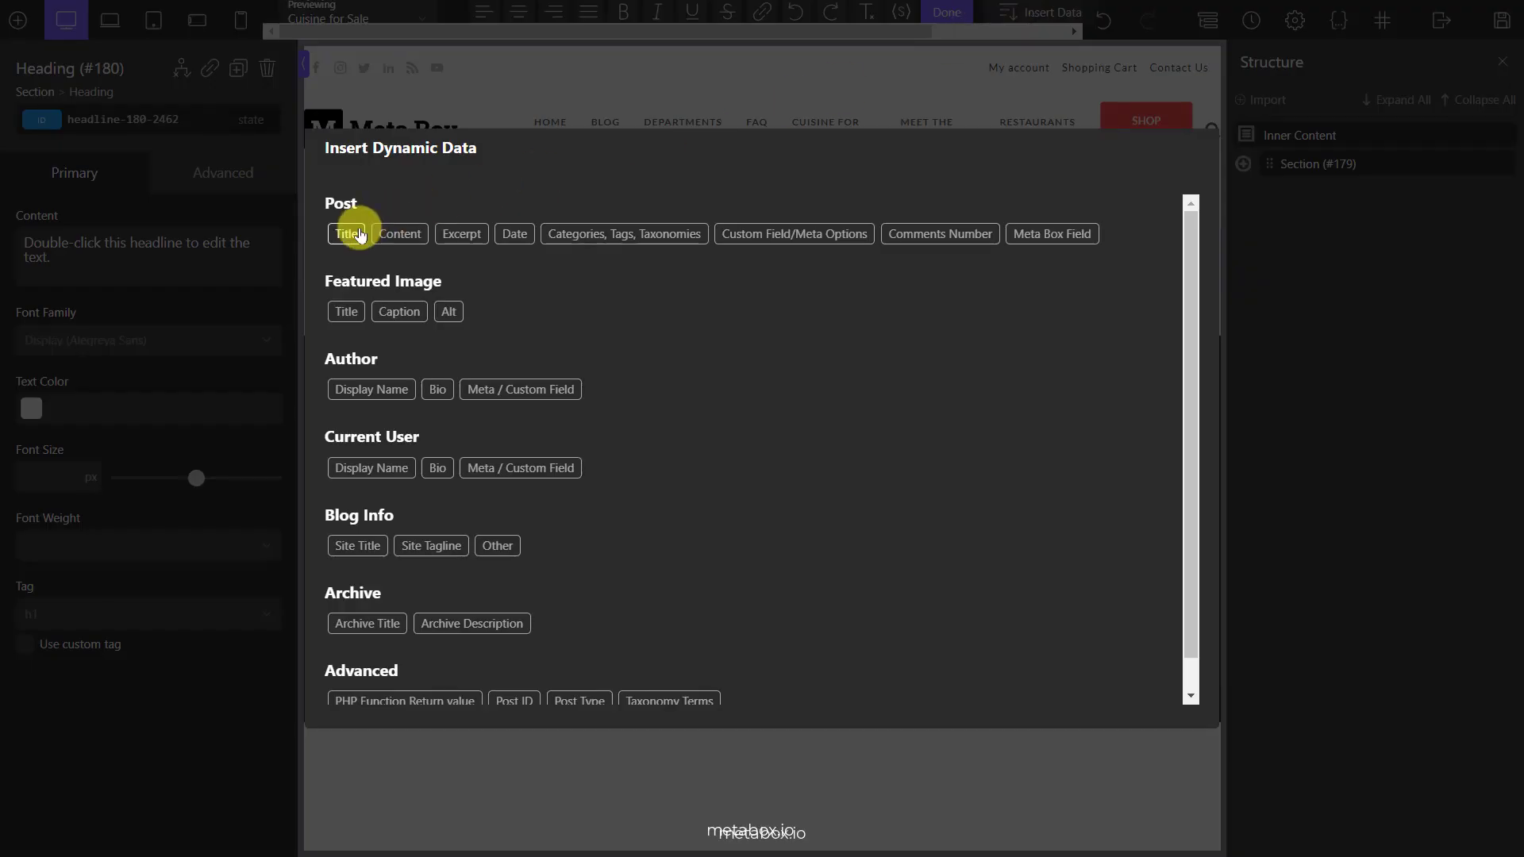
{"action": "left_click", "coordinate": [359, 234]}
{"action": "left_click", "coordinate": [398, 436]}
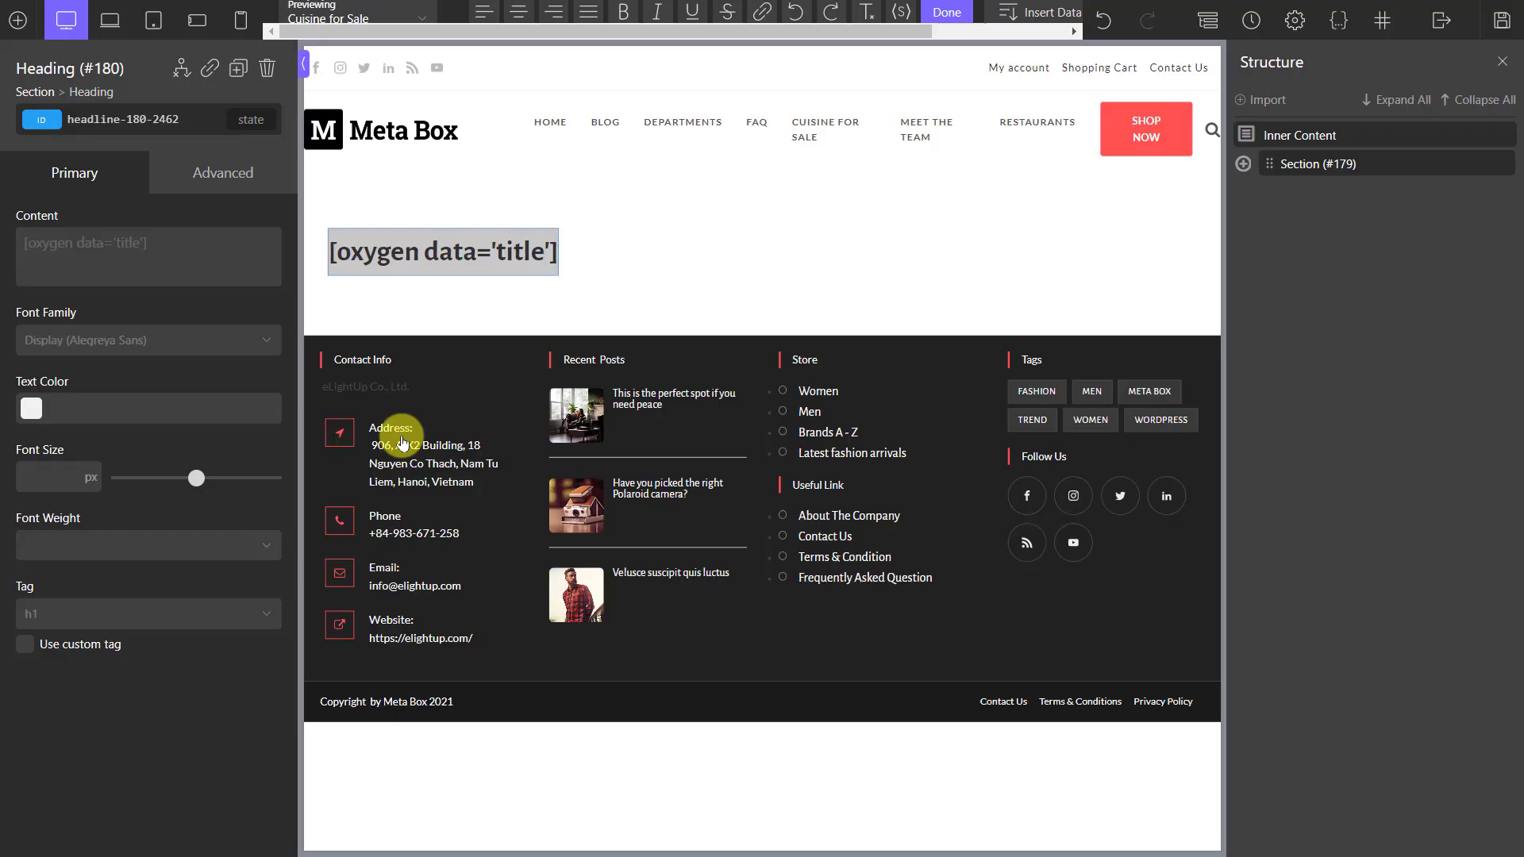
{"action": "left_click", "coordinate": [947, 12]}
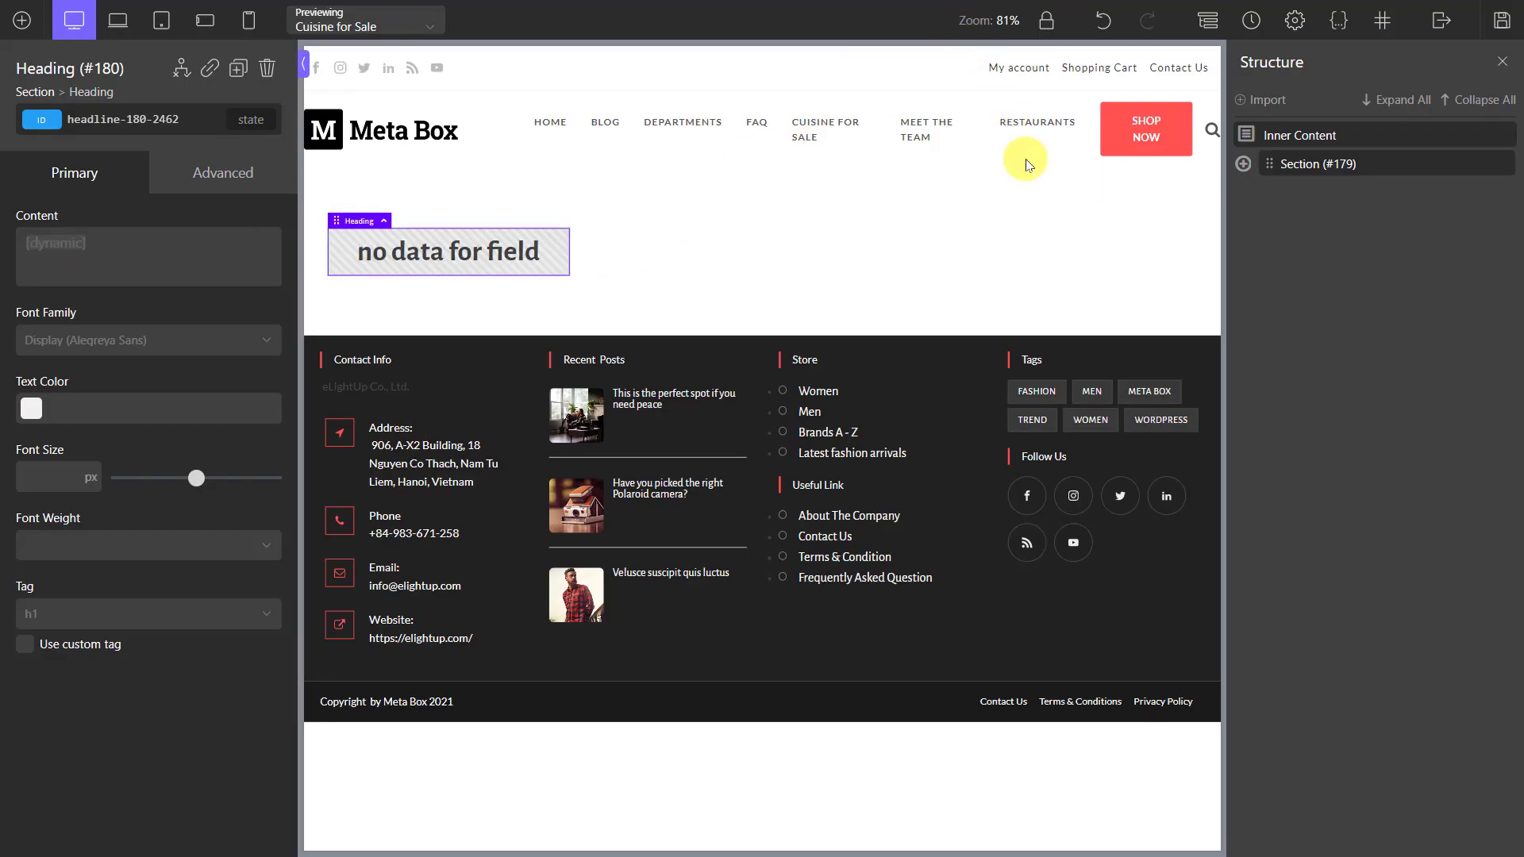
Add a Div below the Heading and expand the Section in the structure tree.
{"action": "left_click", "coordinate": [11, 17]}
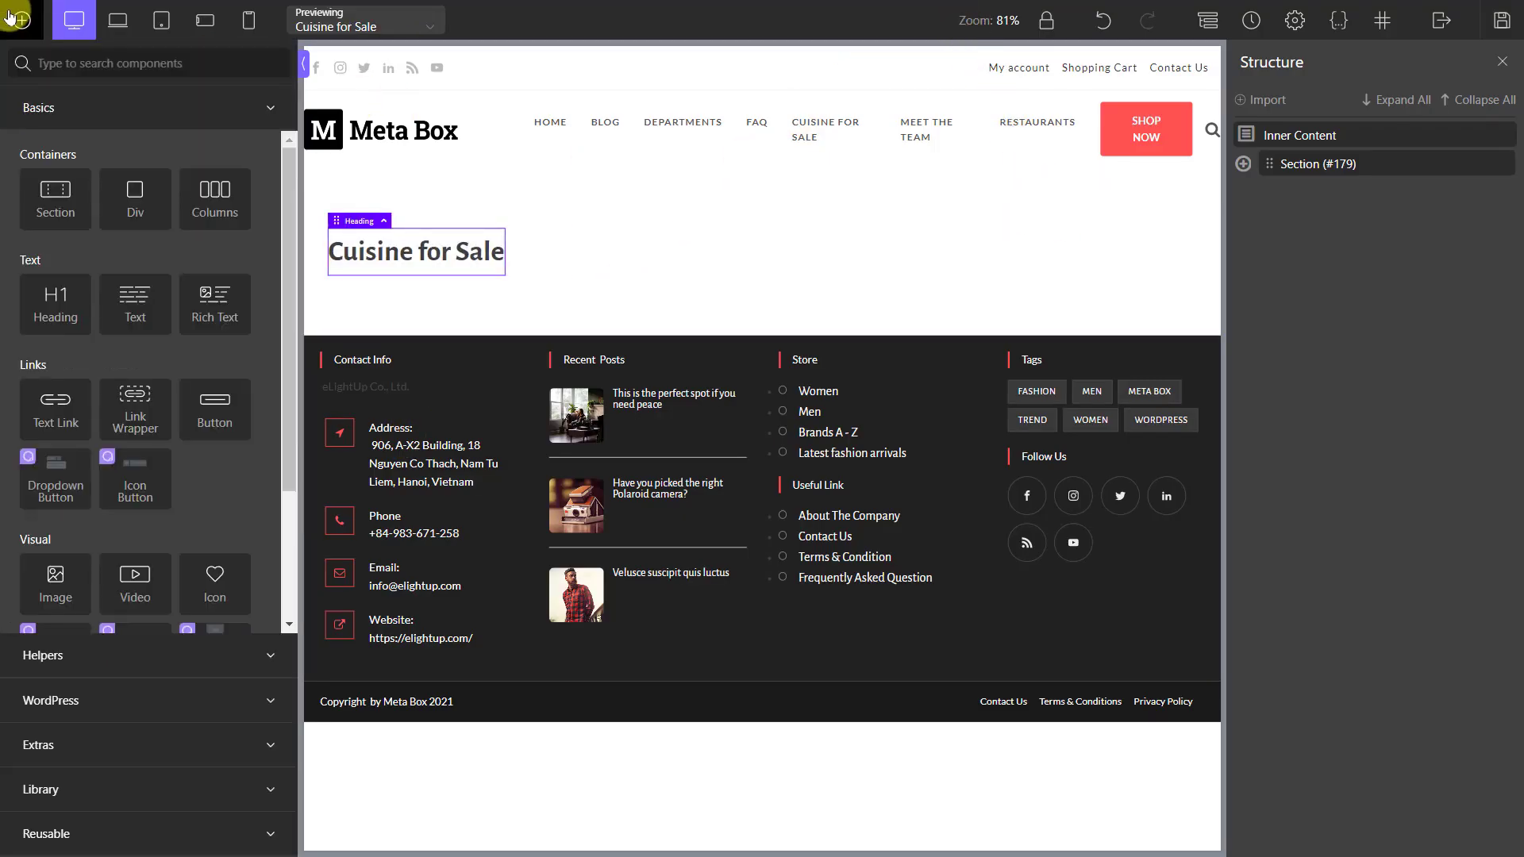
{"action": "left_click", "coordinate": [123, 200]}
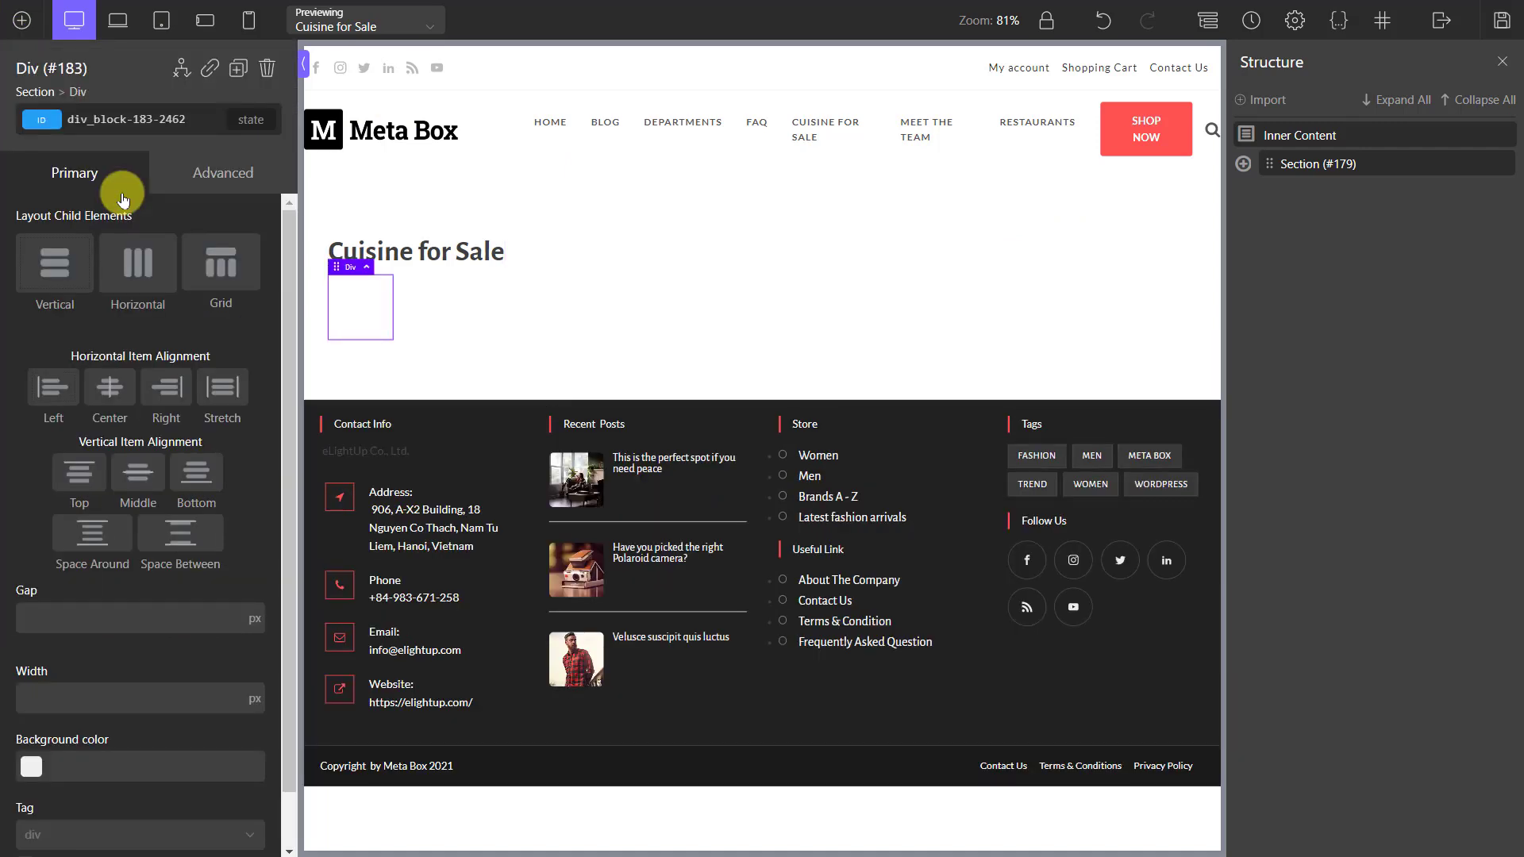
{"action": "left_click", "coordinate": [1243, 164]}
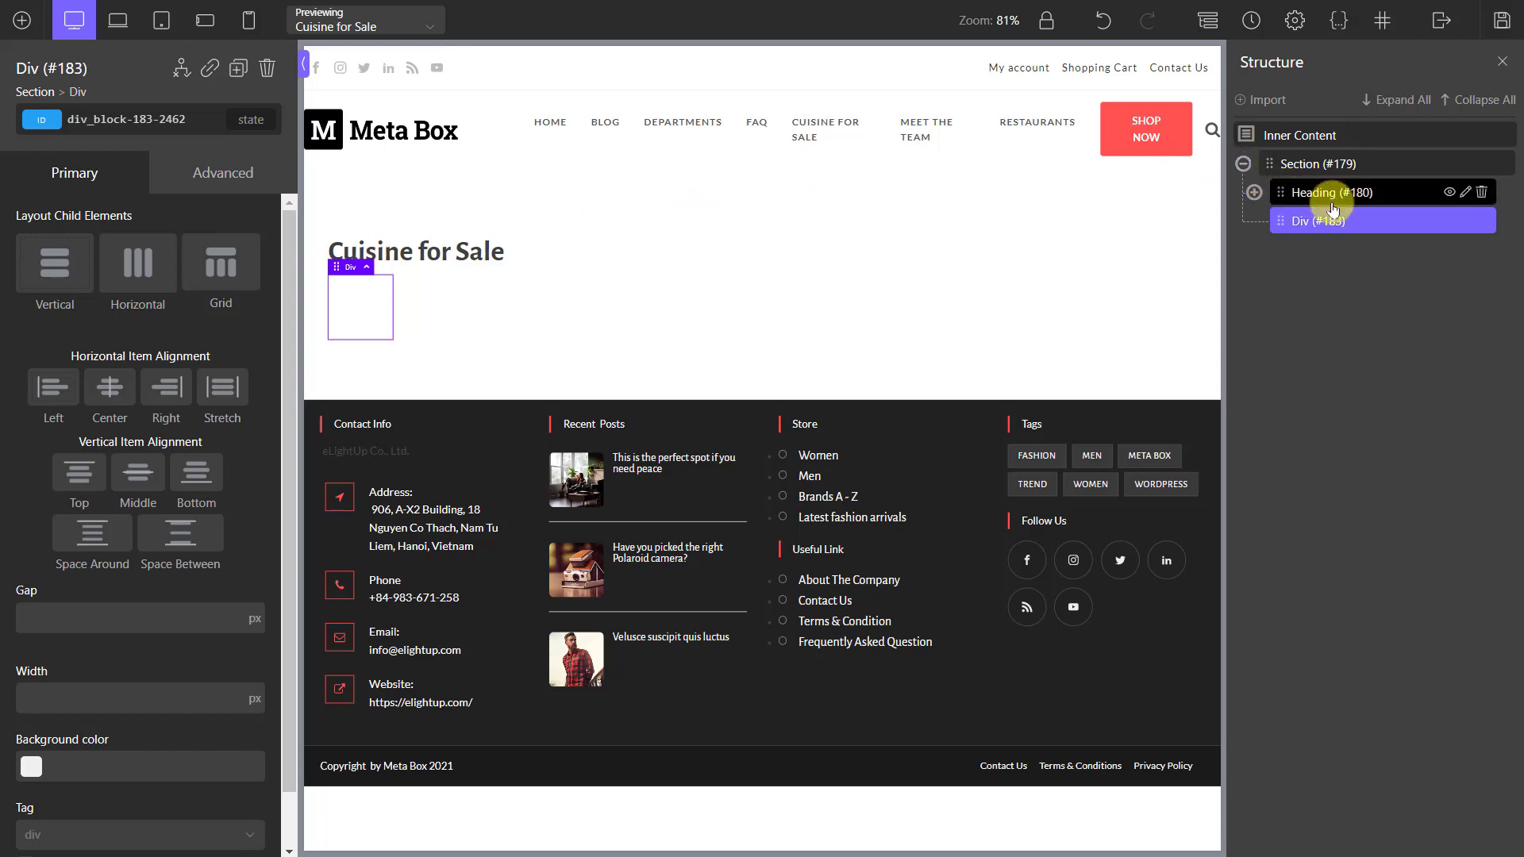
Add a Repeater inside the Div and expand the Div in the structure tree.
{"action": "left_click", "coordinate": [22, 19]}
{"action": "left_click", "coordinate": [165, 63]}
{"action": "type", "text": "r"}
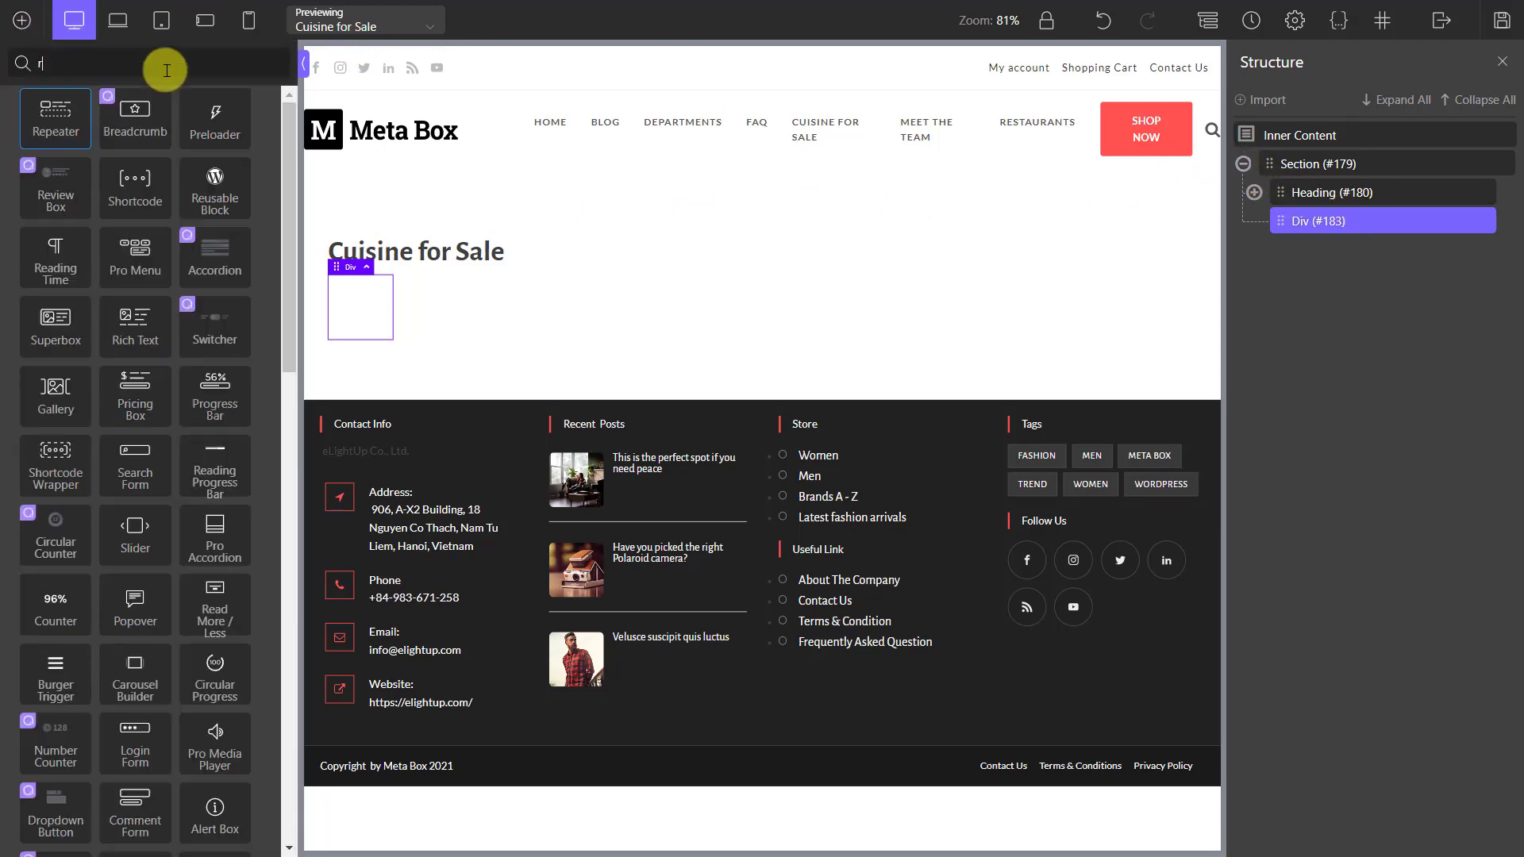
{"action": "type", "text": "e"}
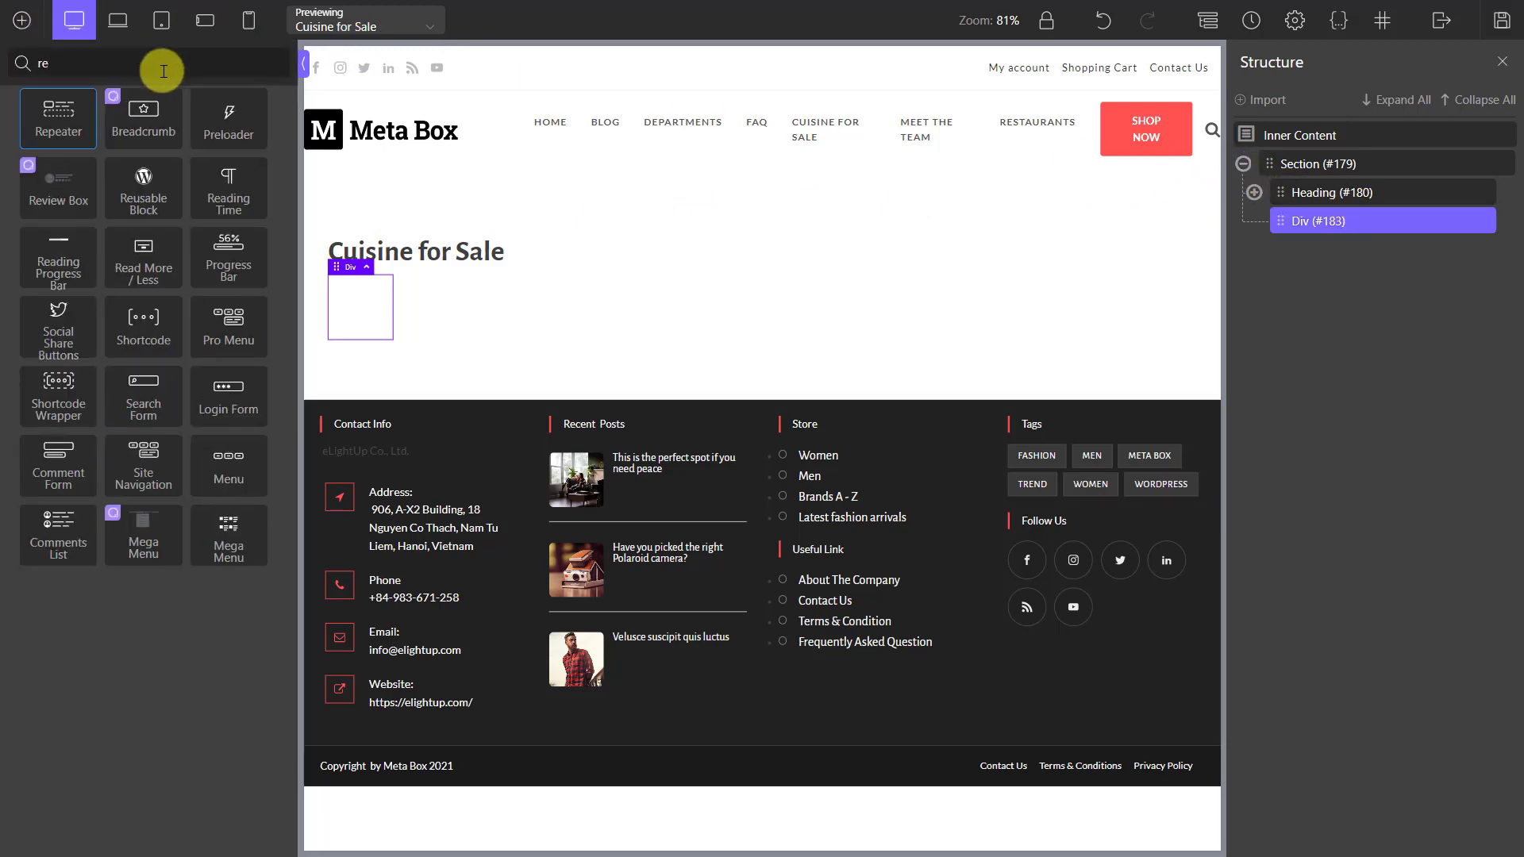
{"action": "left_click", "coordinate": [72, 117]}
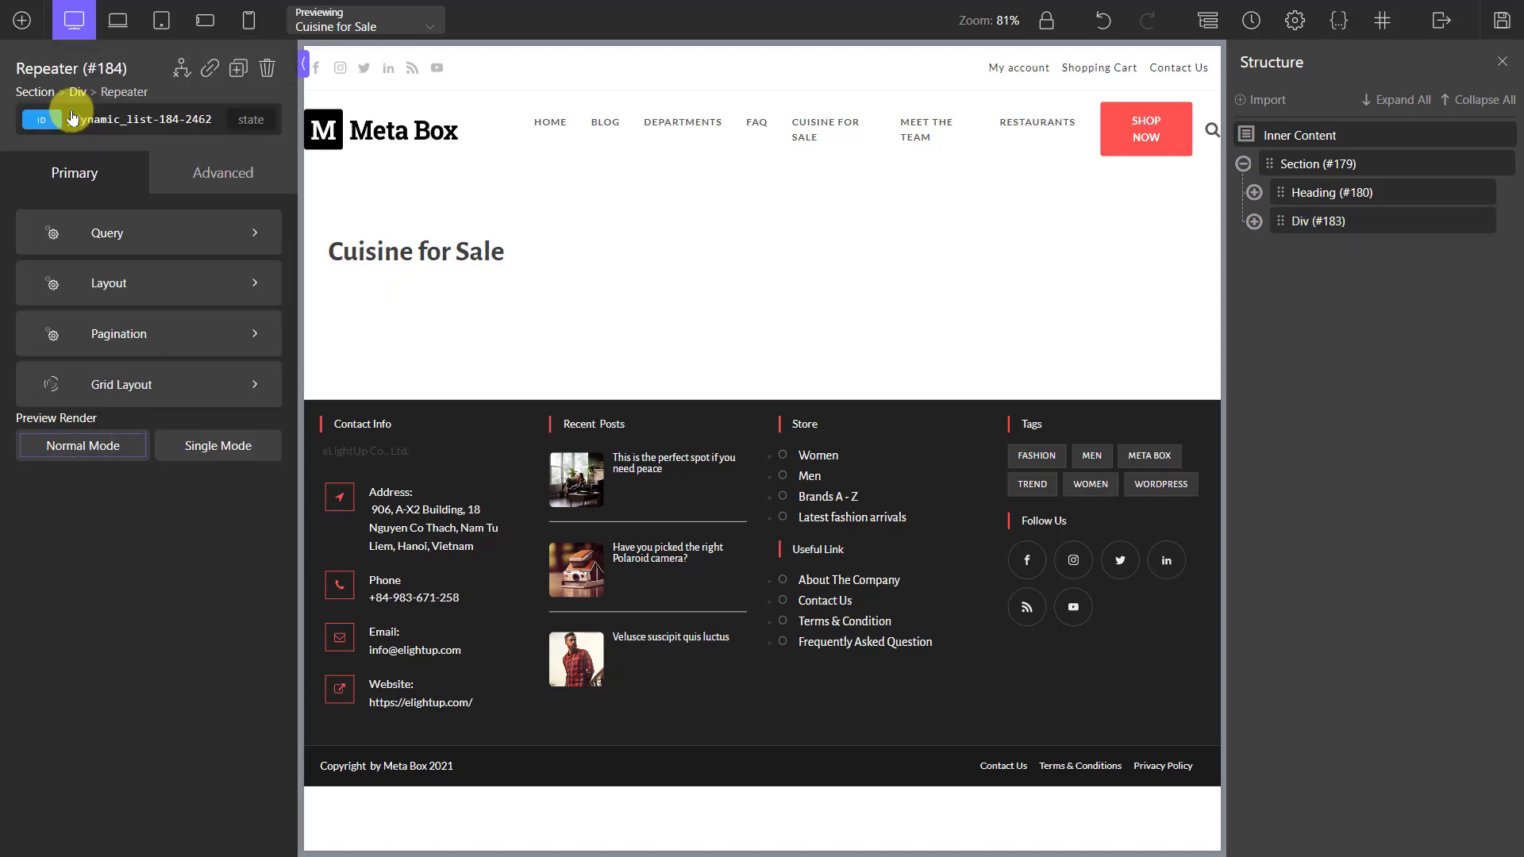
{"action": "left_click", "coordinate": [1254, 221]}
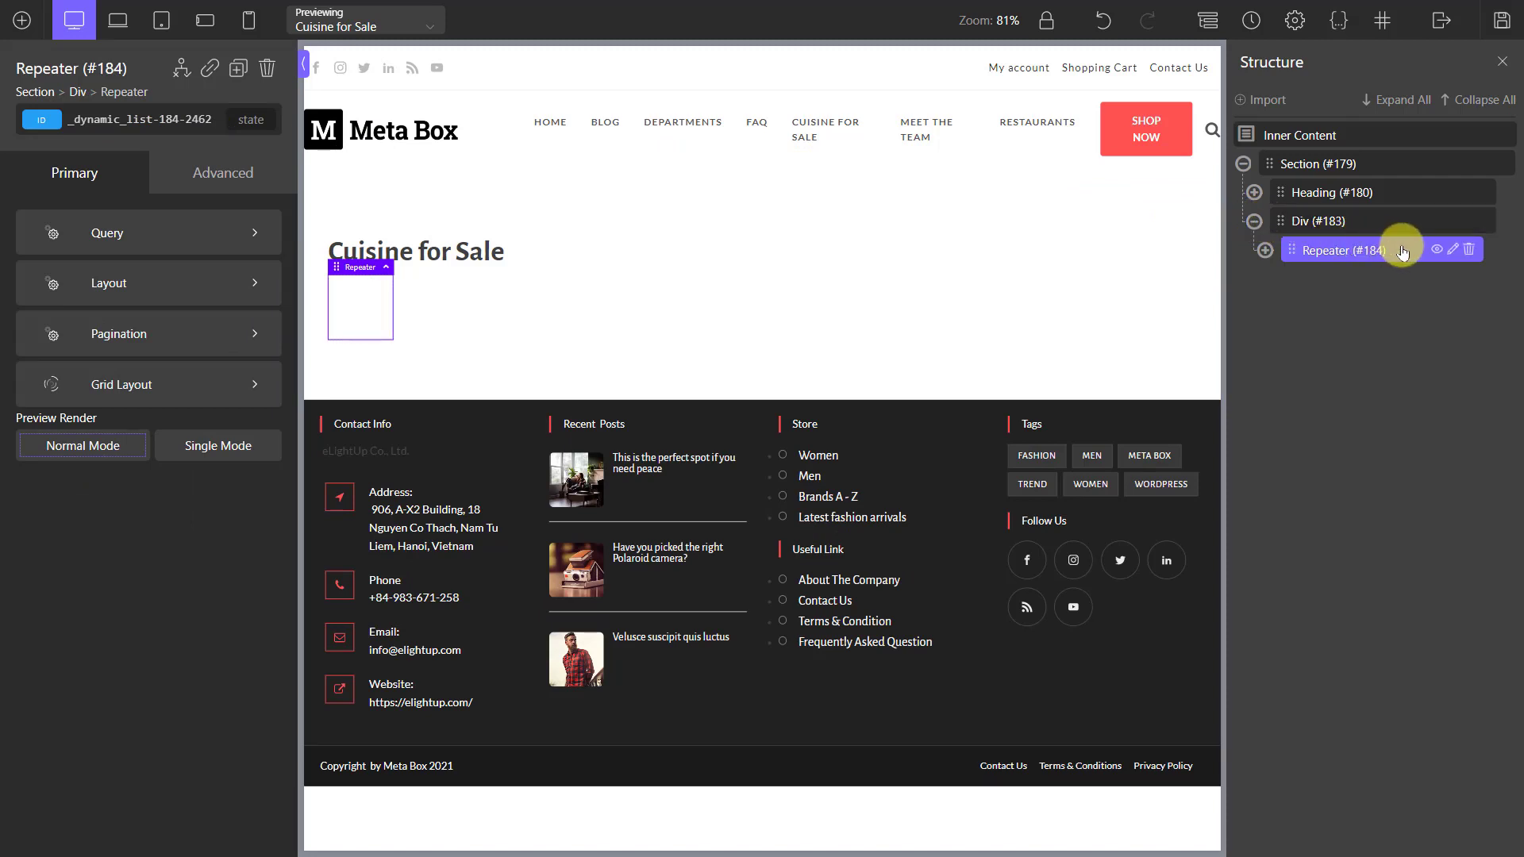
Switch the Repeater's WP Query to advanced and add a first query parameter.
{"action": "left_click", "coordinate": [232, 236]}
{"action": "left_click", "coordinate": [240, 270]}
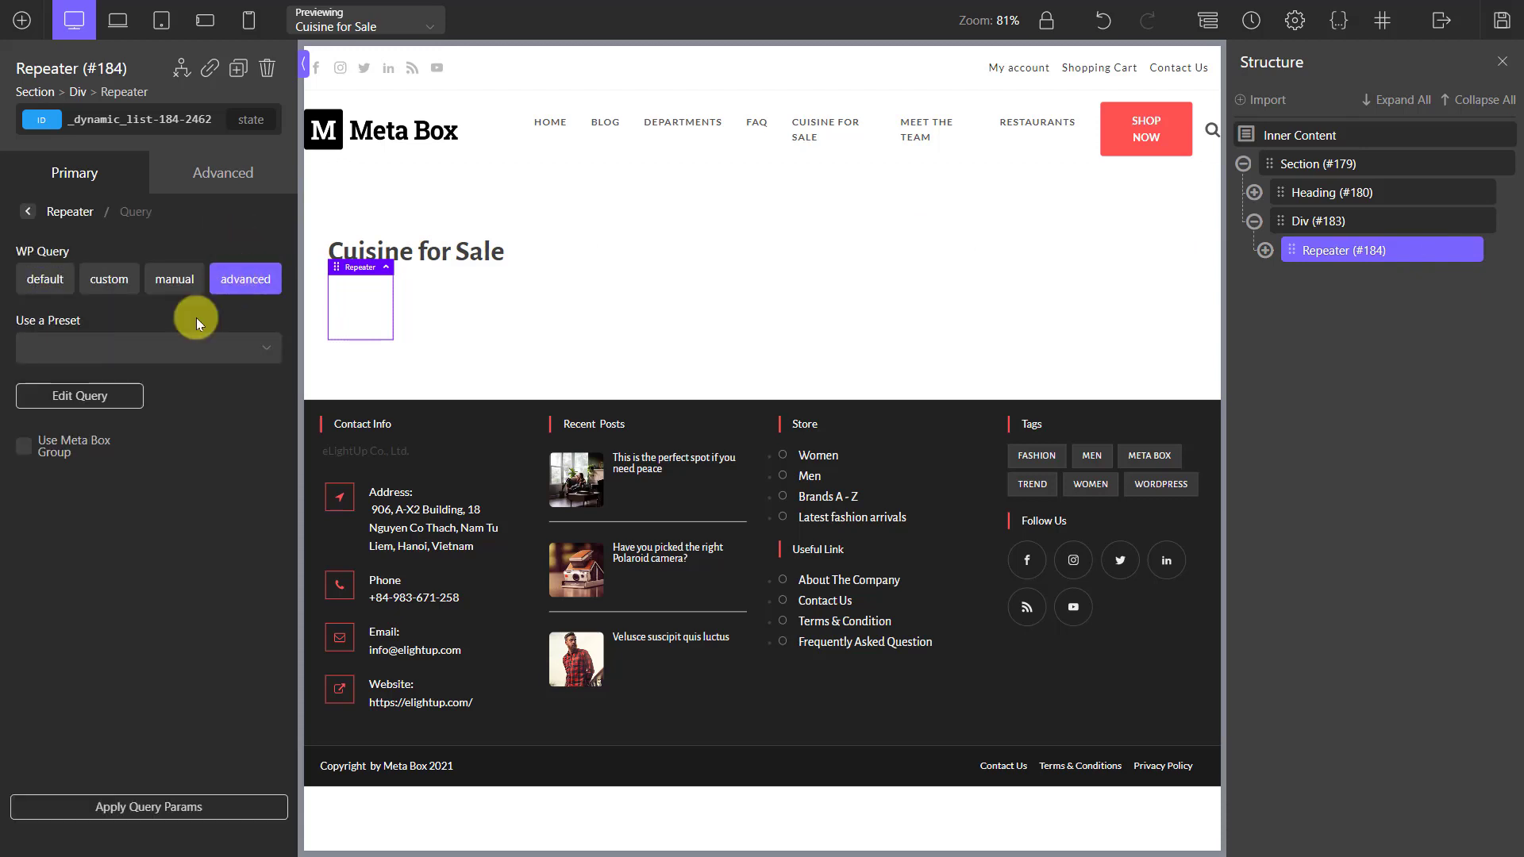
{"action": "left_click", "coordinate": [127, 396]}
{"action": "left_click", "coordinate": [754, 232]}
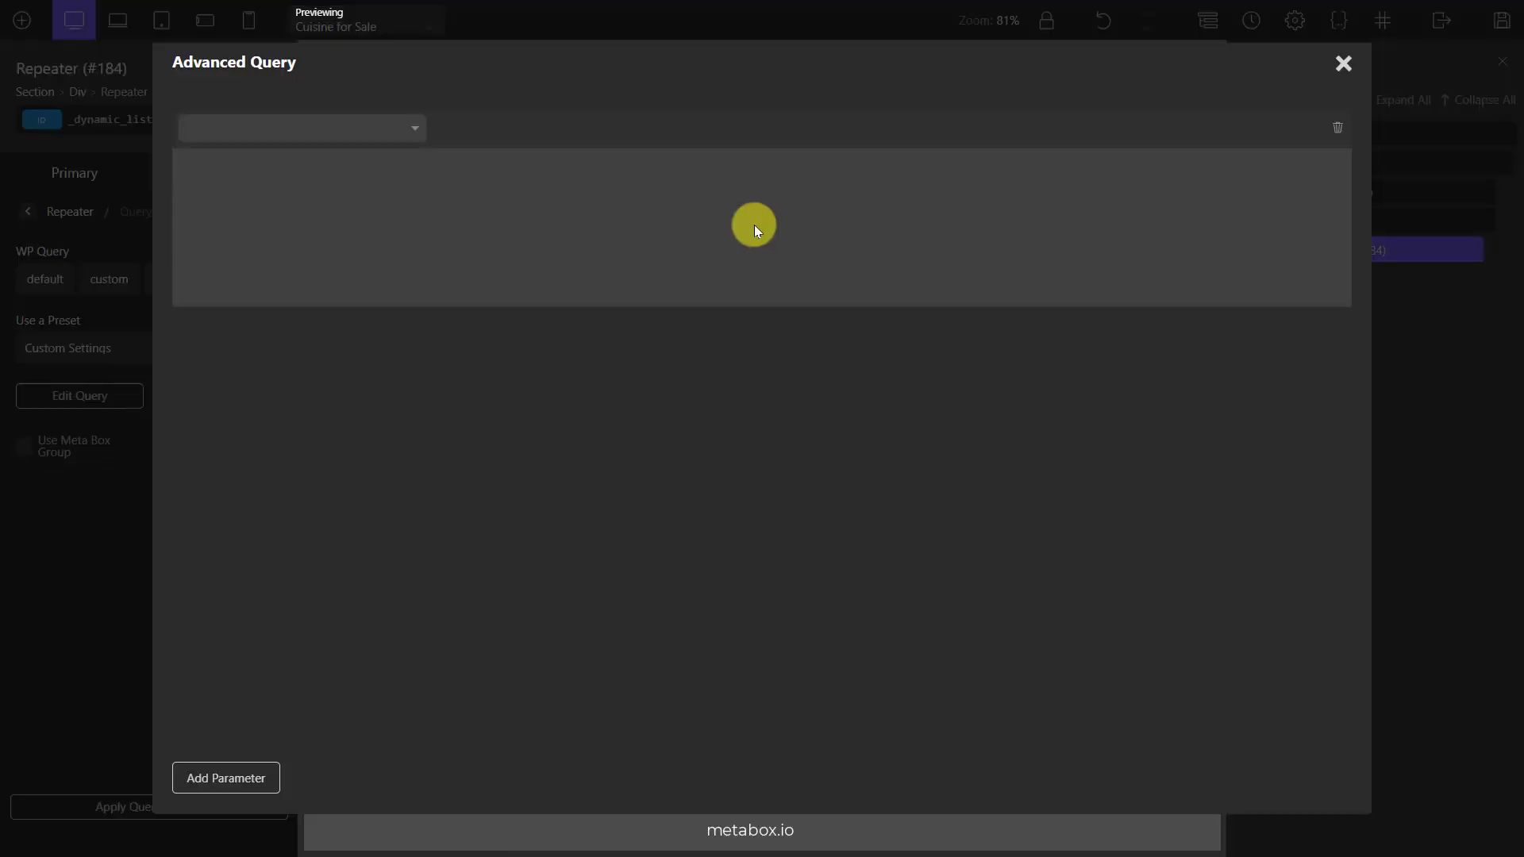
Set the first query parameter to post_type with the value "cuisine".
{"action": "left_click", "coordinate": [343, 129]}
{"action": "type", "text": "post_type"}
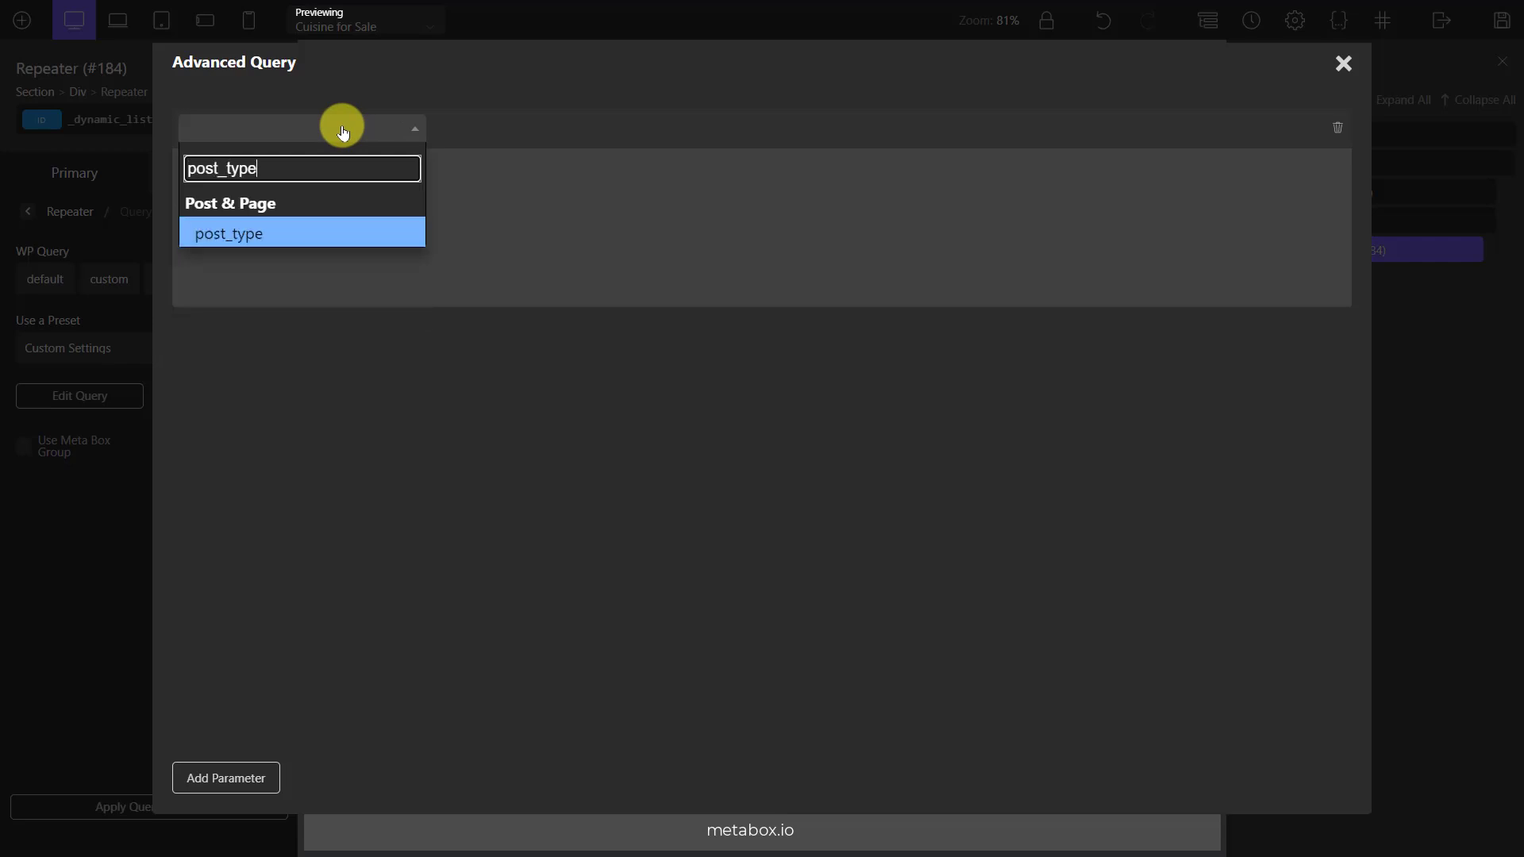
{"action": "left_click", "coordinate": [343, 233]}
{"action": "left_click", "coordinate": [469, 128]}
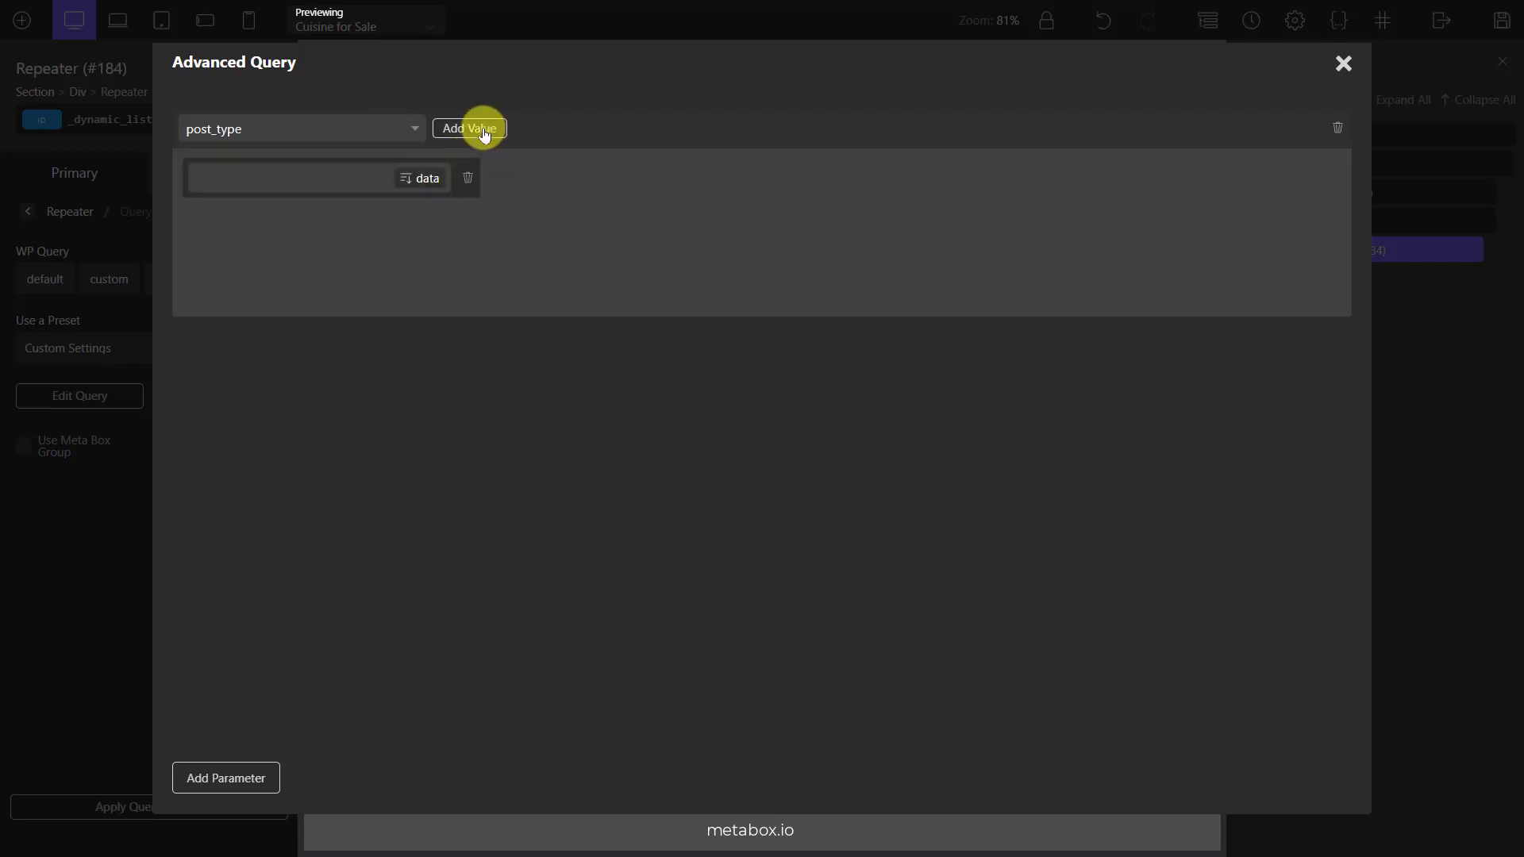
{"action": "left_click", "coordinate": [347, 180]}
{"action": "left_click", "coordinate": [348, 181]}
Add a second query parameter, meta_key, with the value "promotional_price".
{"action": "left_click", "coordinate": [239, 766]}
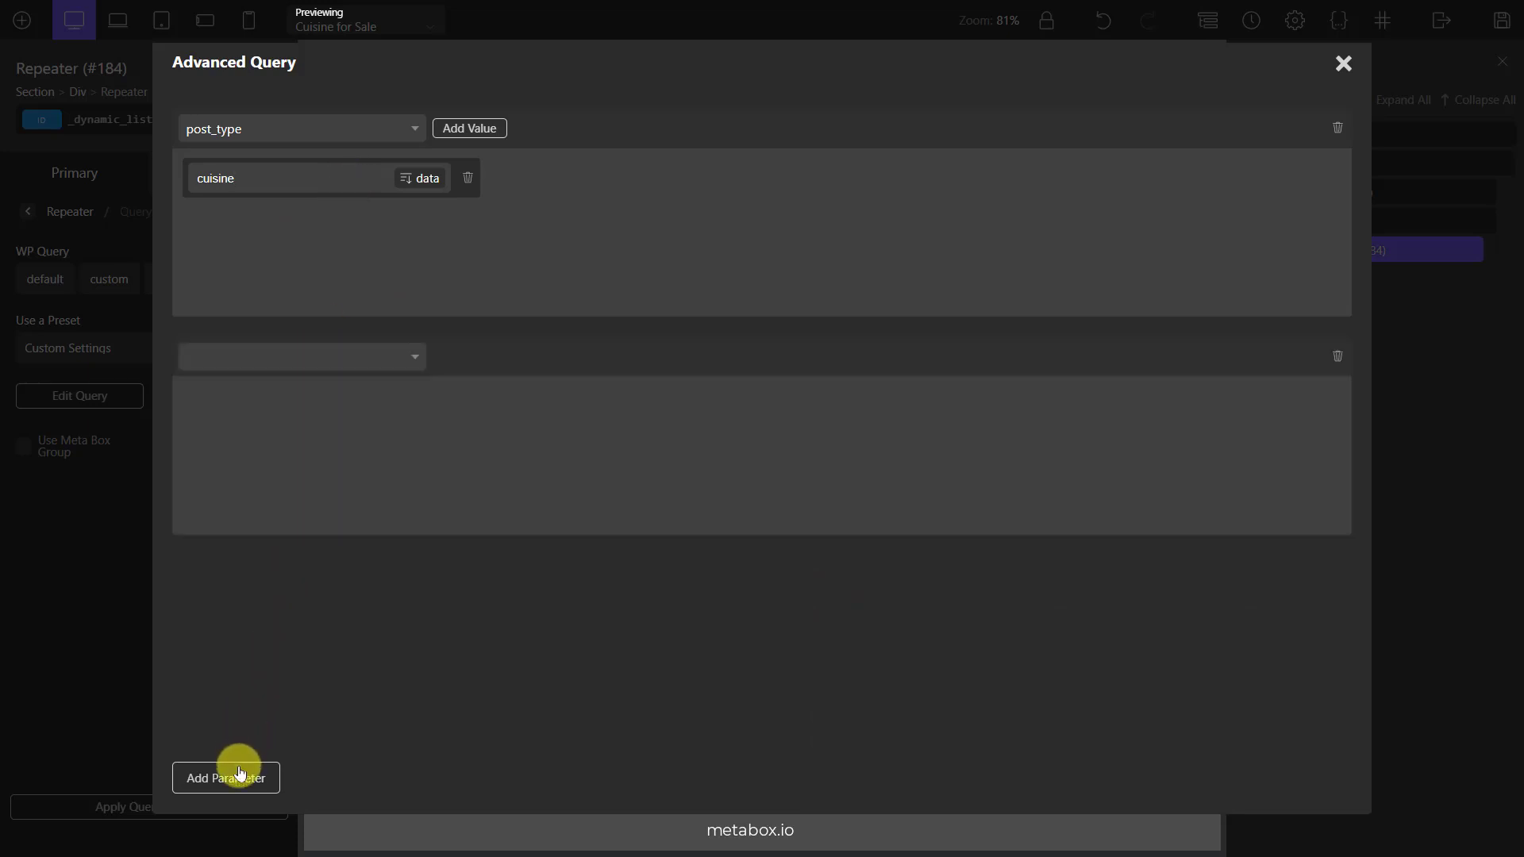
{"action": "left_click", "coordinate": [330, 356]}
{"action": "type", "text": "meta_key"}
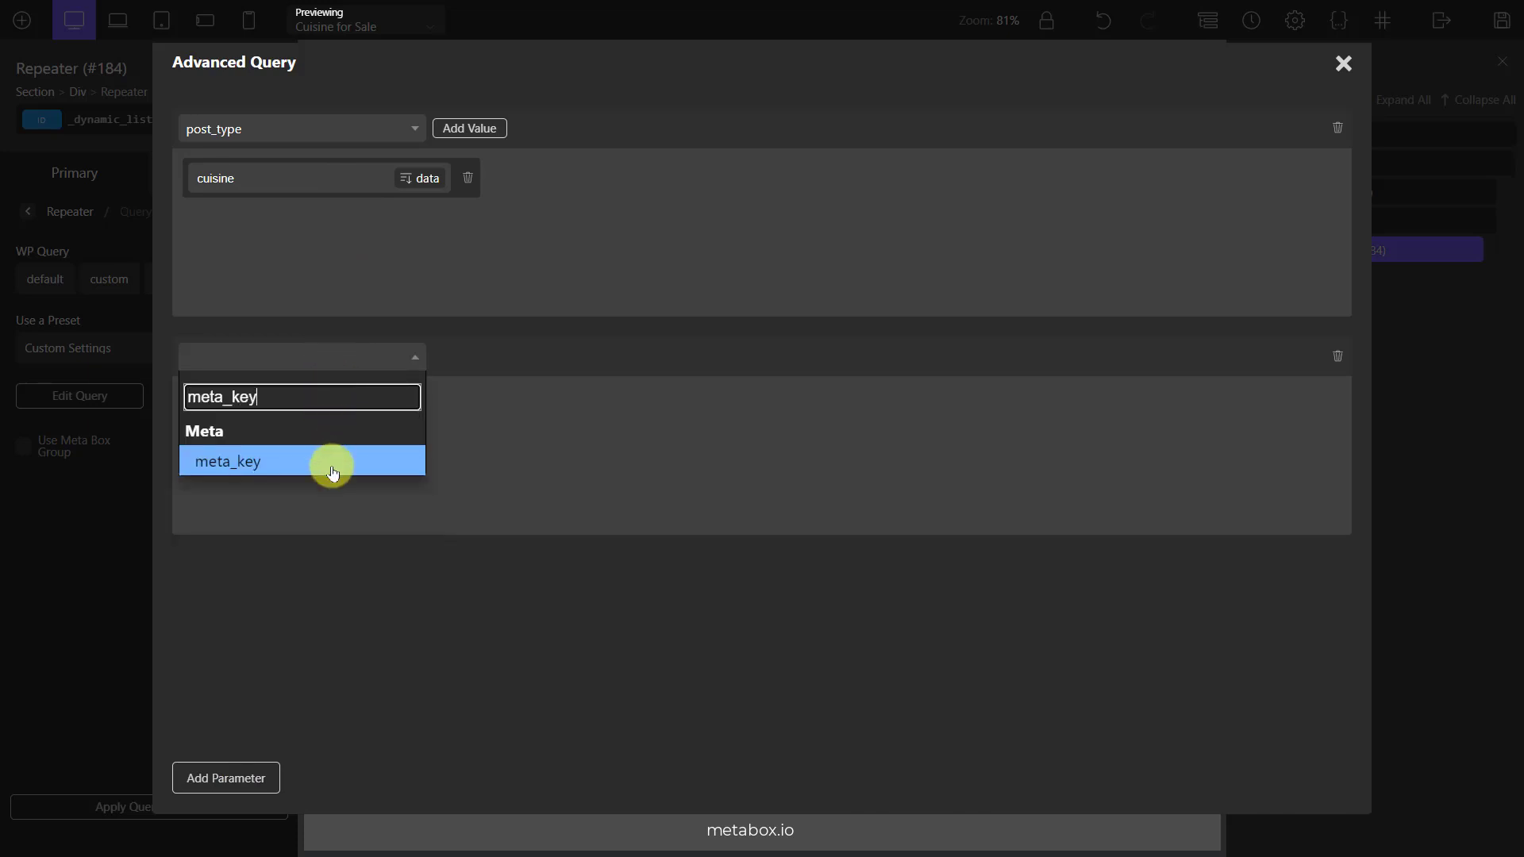
{"action": "left_click", "coordinate": [331, 464]}
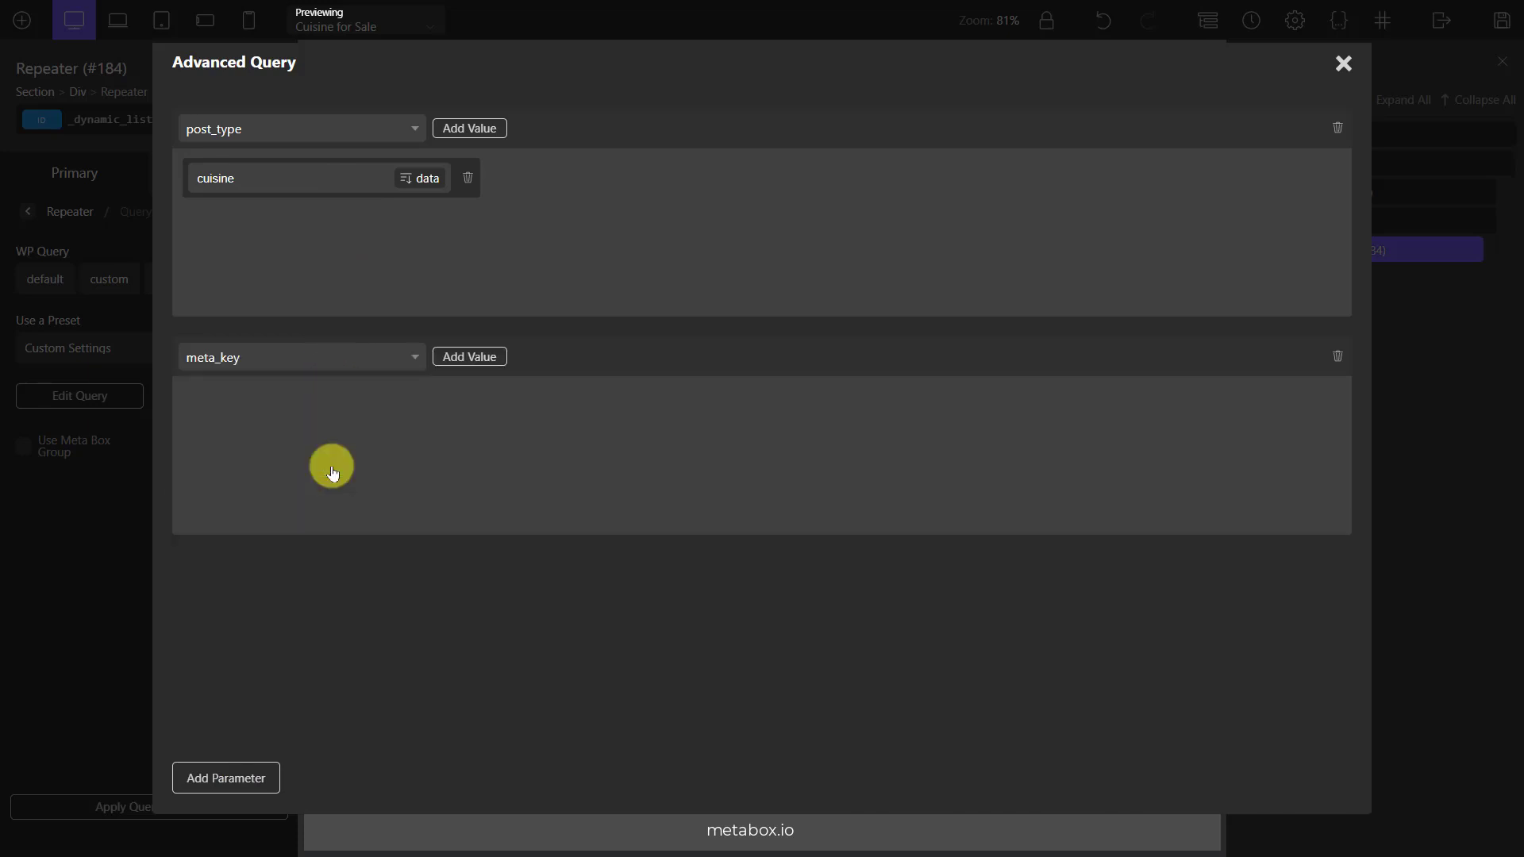
{"action": "left_click", "coordinate": [456, 354]}
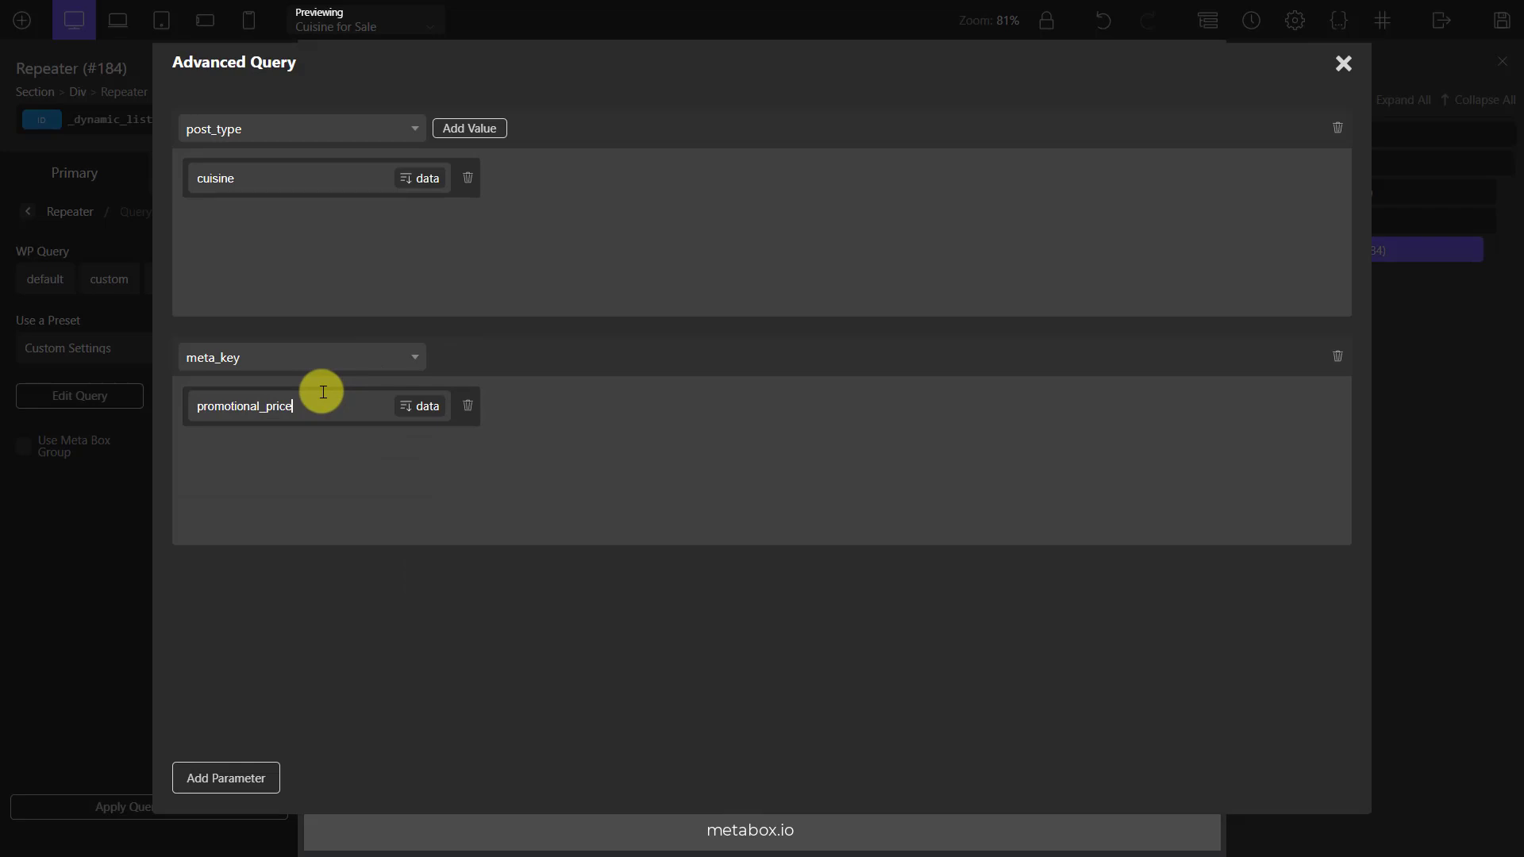
Add a posts_per_page query parameter with the value 6 and apply the query parameters to the Repeater.
{"action": "left_click", "coordinate": [227, 778]}
{"action": "left_click", "coordinate": [287, 585]}
{"action": "type", "text": "posts"}
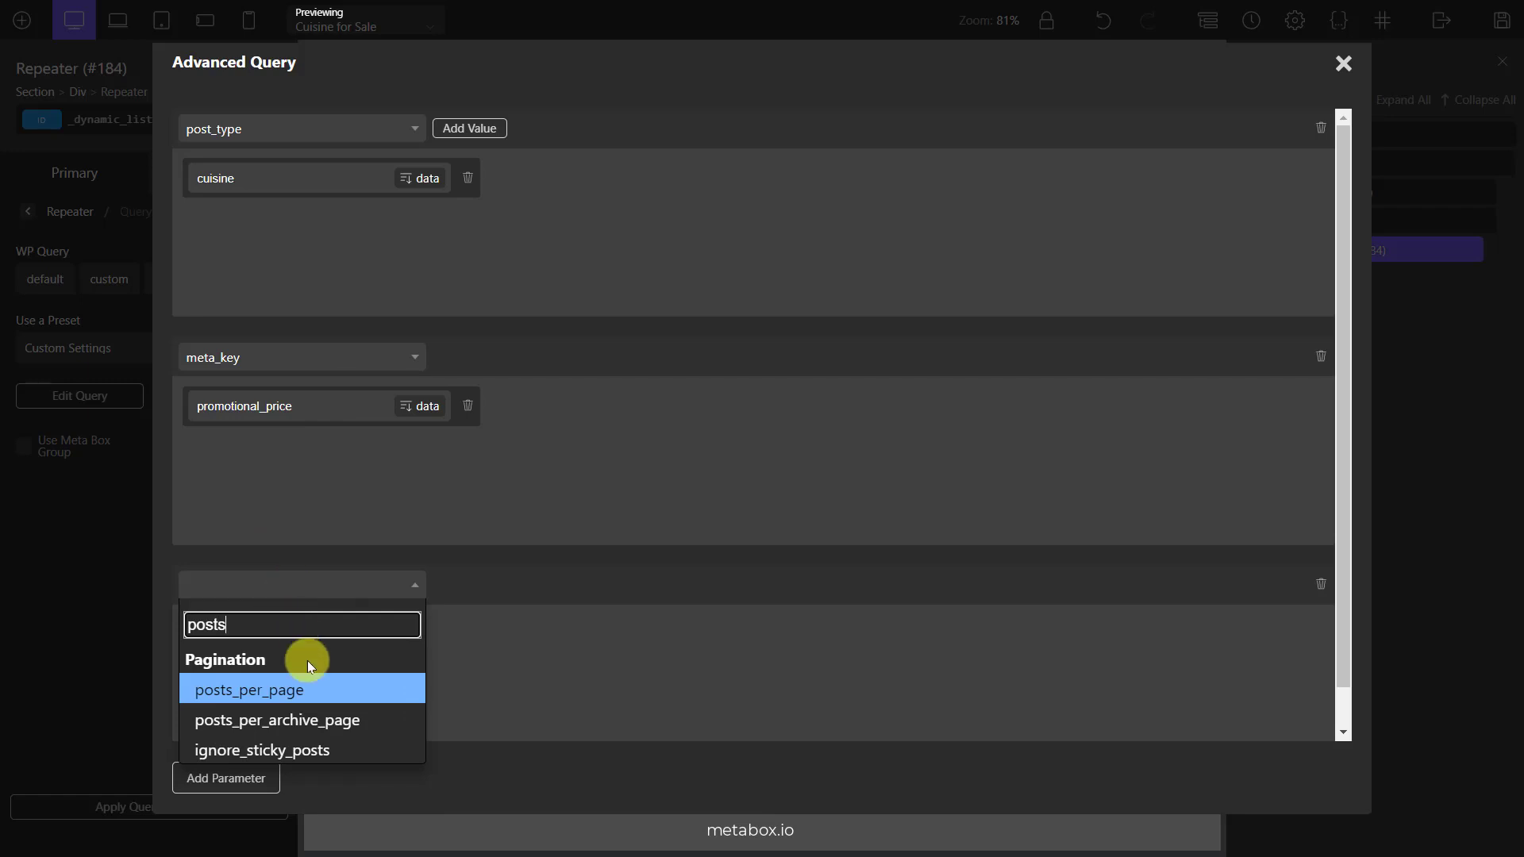
{"action": "left_click", "coordinate": [313, 687]}
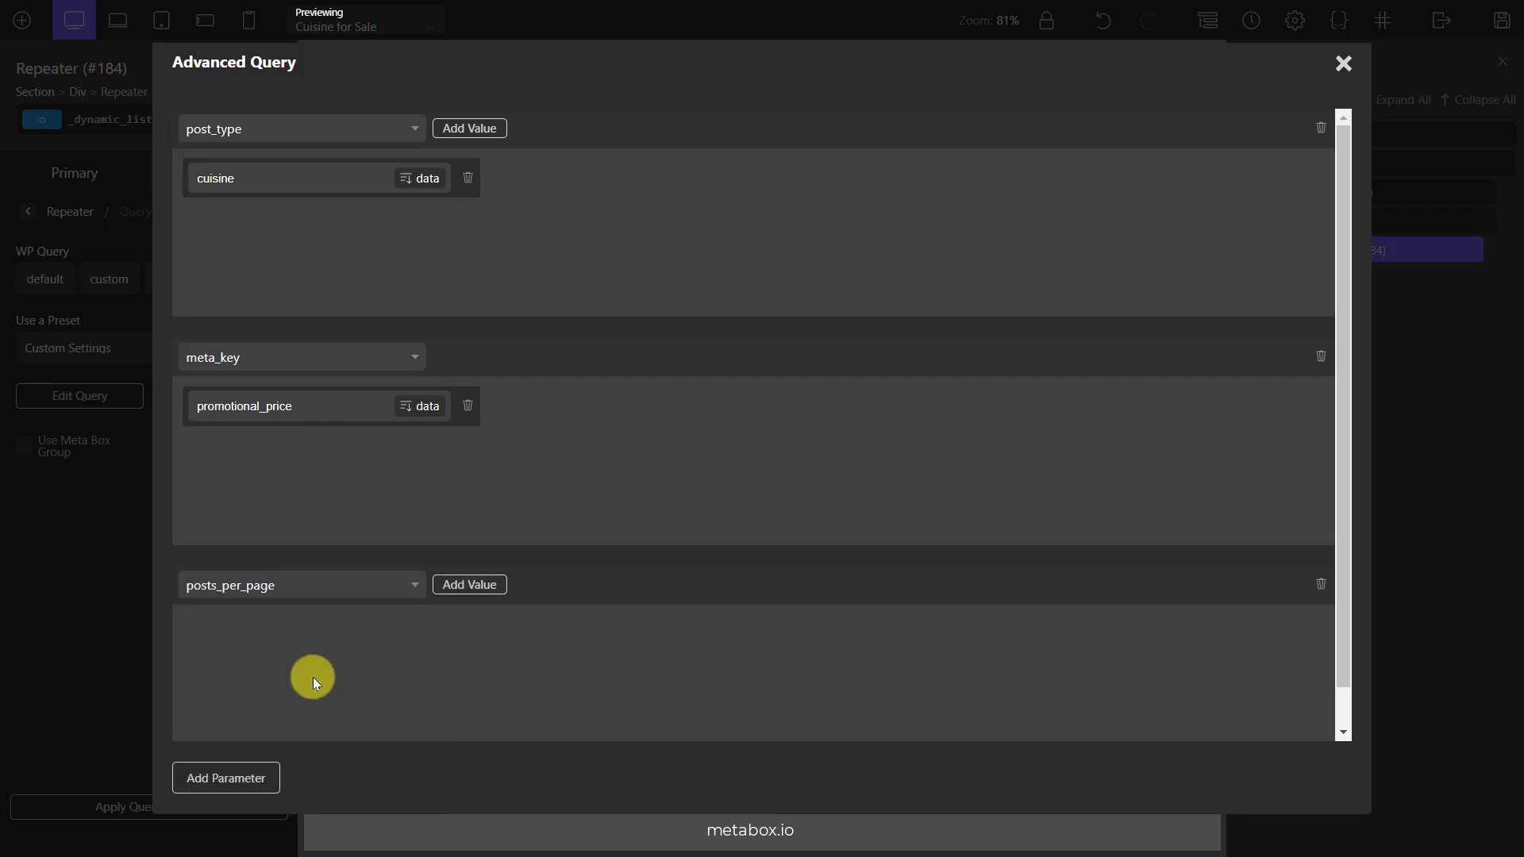
{"action": "left_click", "coordinate": [456, 584]}
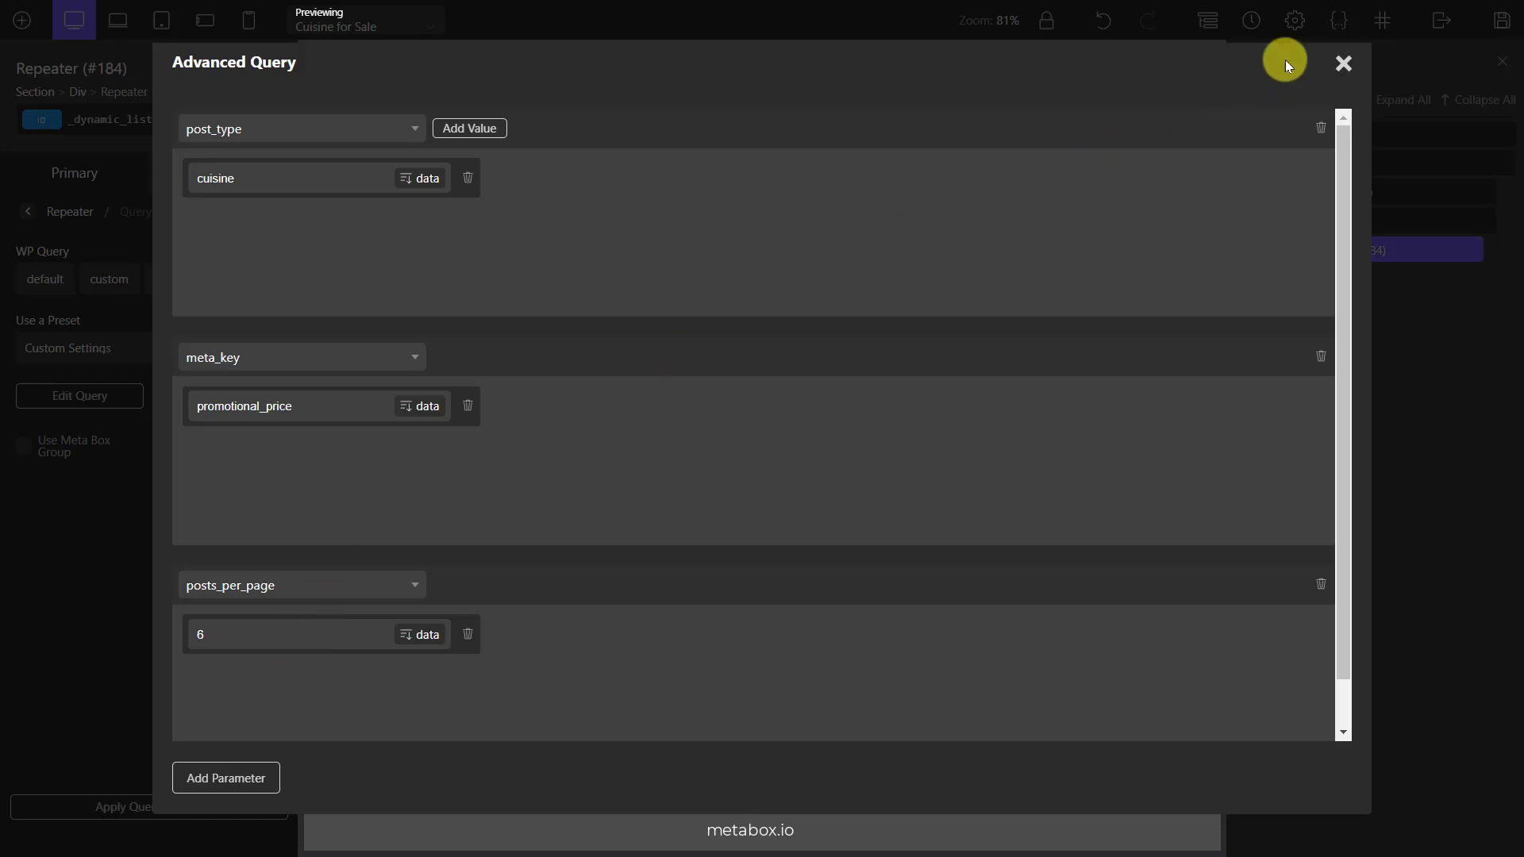
{"action": "left_click", "coordinate": [1343, 60]}
{"action": "left_click", "coordinate": [237, 808]}
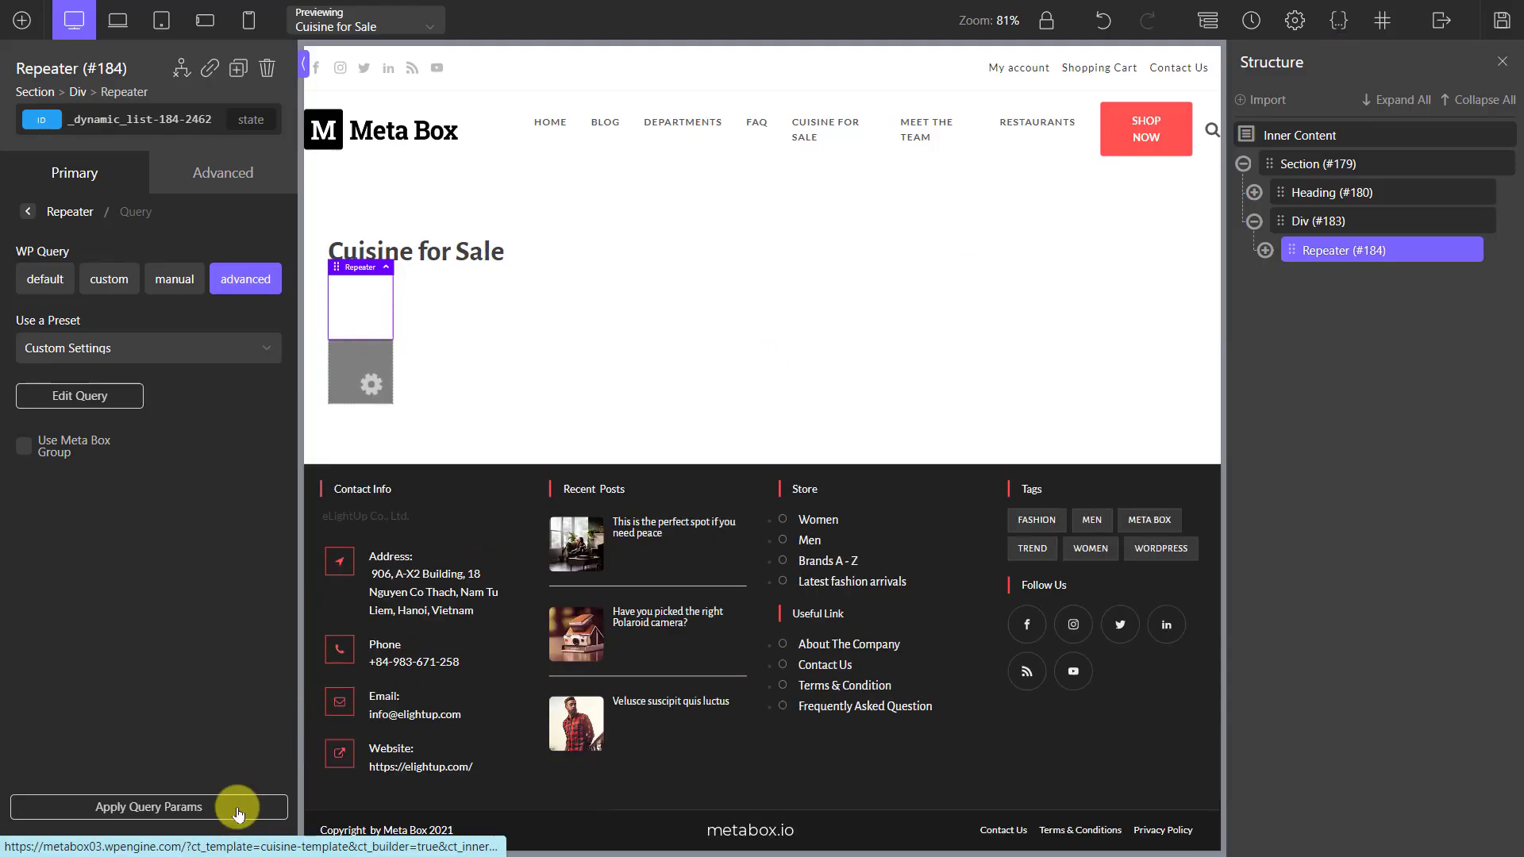
Add an Image to the Div inside the Repeater and use the post's Featured Image as its dynamic source.
{"action": "left_click", "coordinate": [1265, 250]}
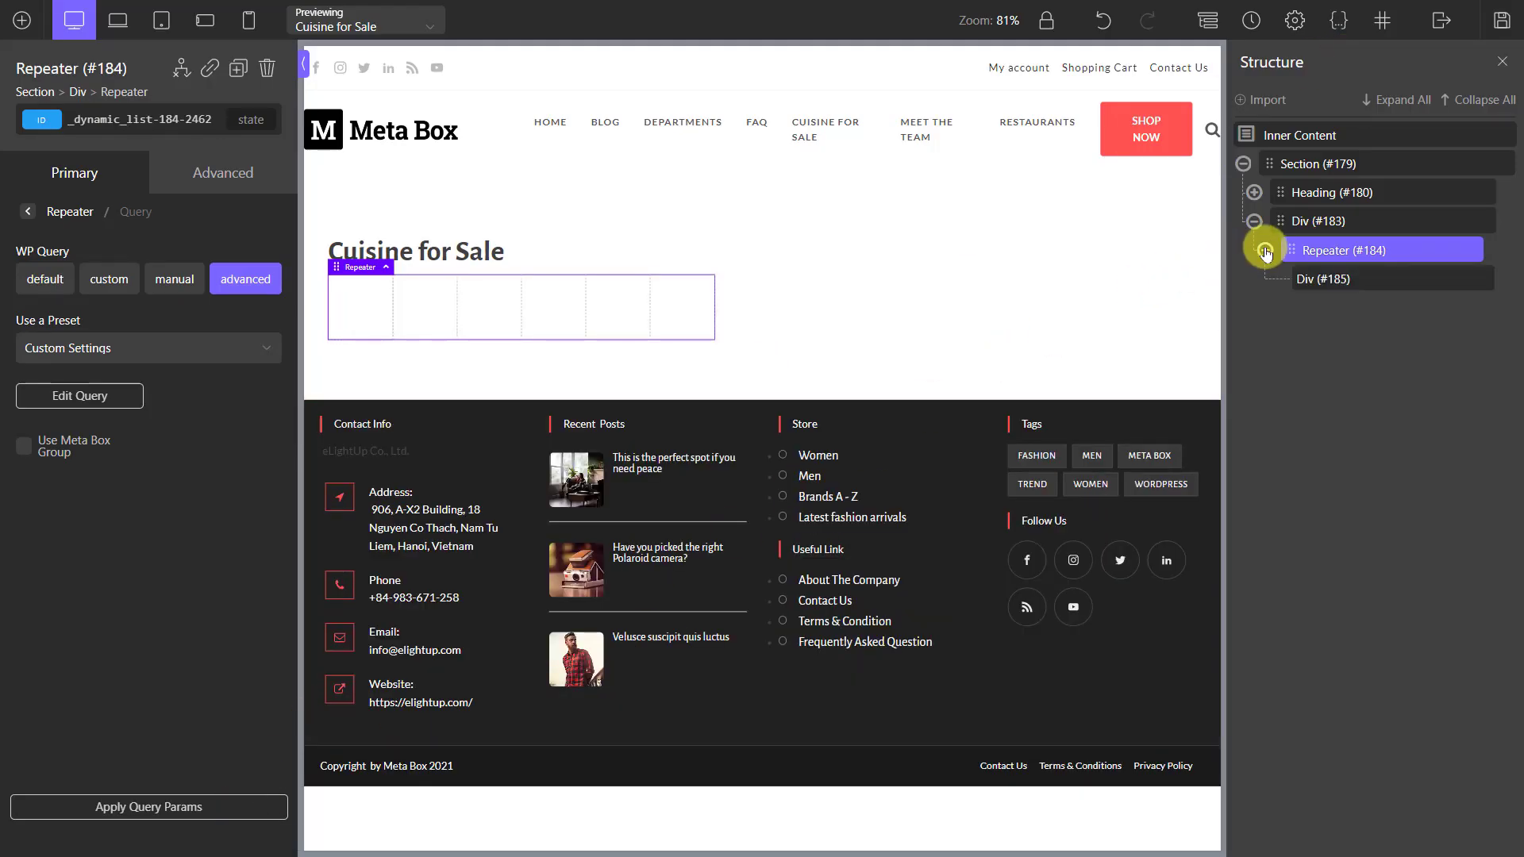
{"action": "left_click", "coordinate": [1365, 278]}
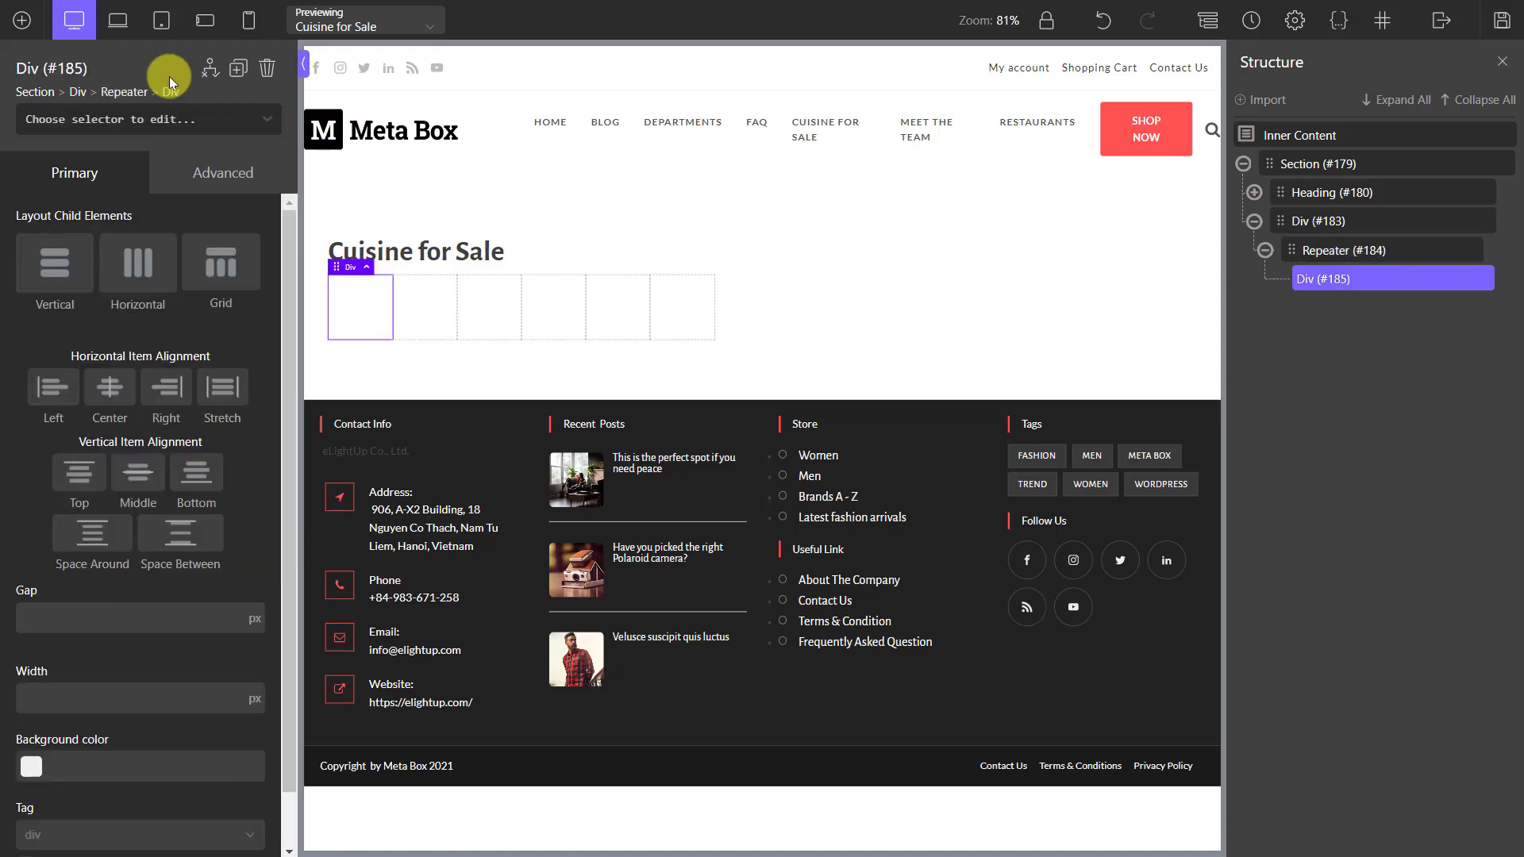
{"action": "left_click", "coordinate": [22, 30]}
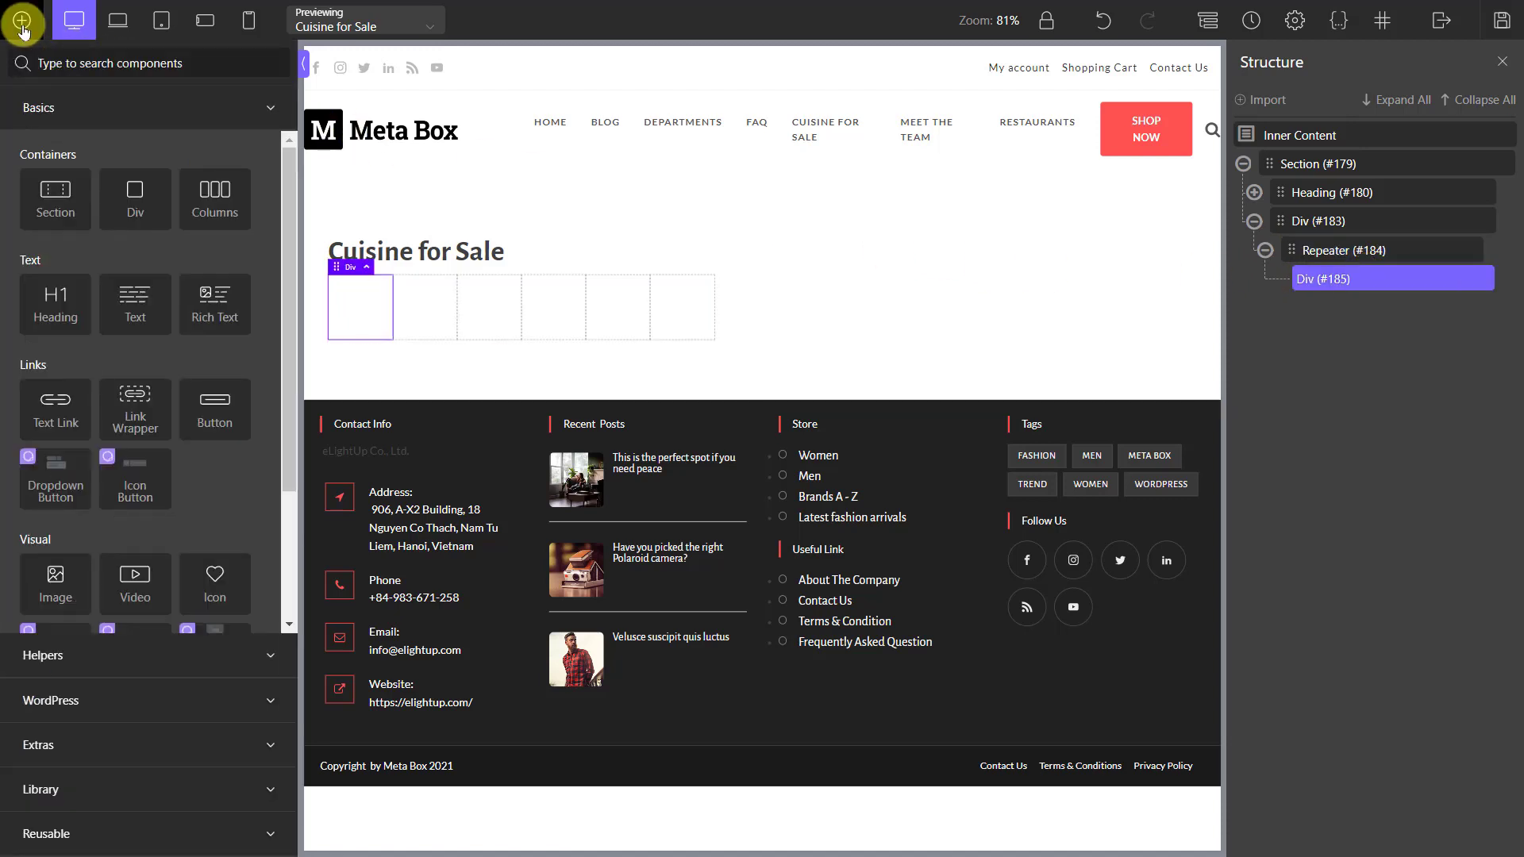
{"action": "left_click", "coordinate": [73, 583]}
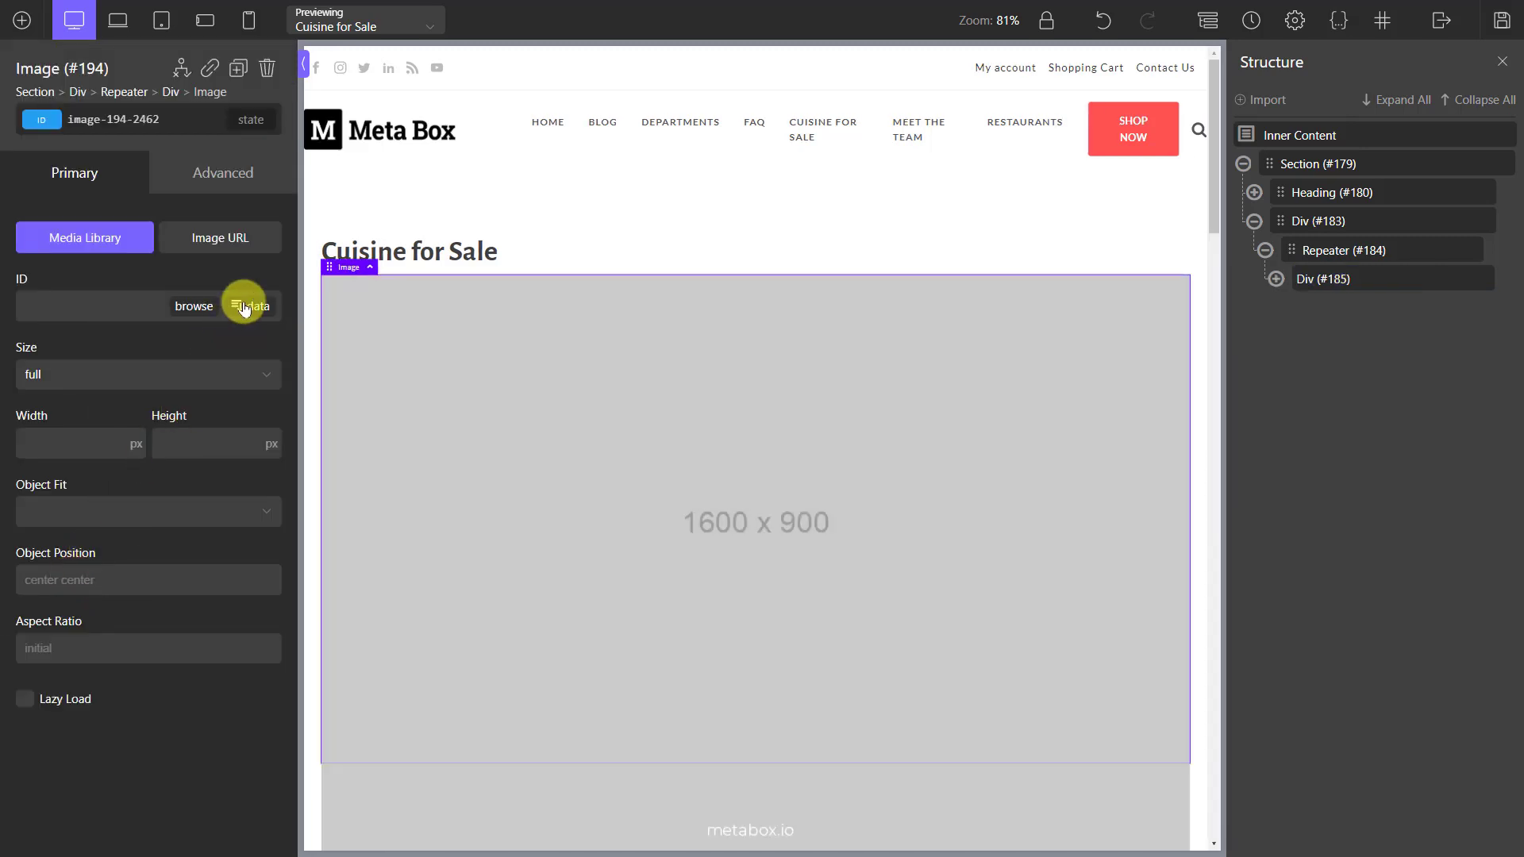
{"action": "left_click", "coordinate": [244, 308]}
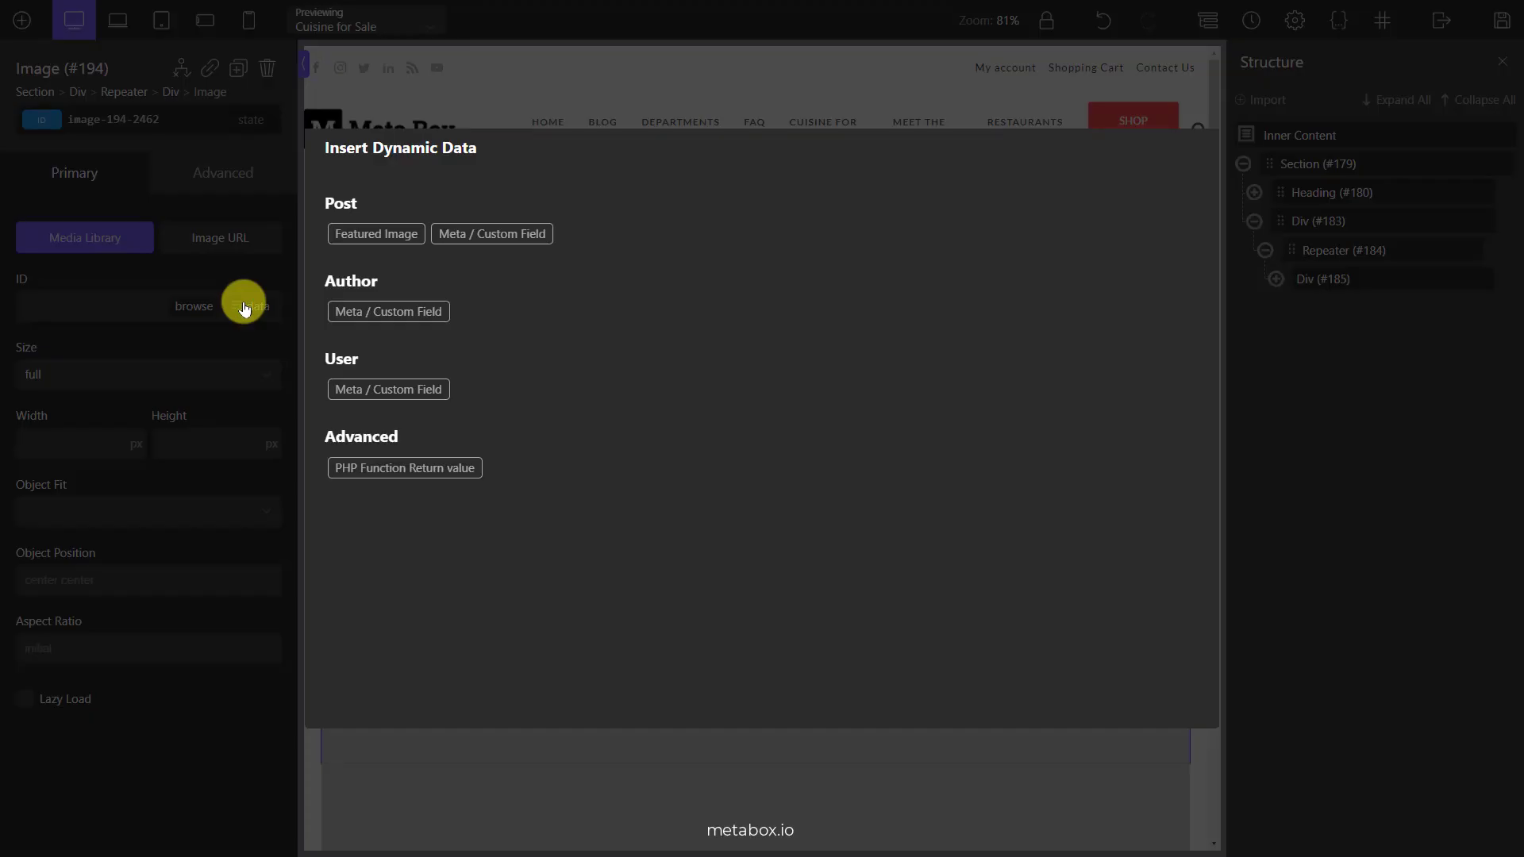
{"action": "left_click", "coordinate": [350, 237]}
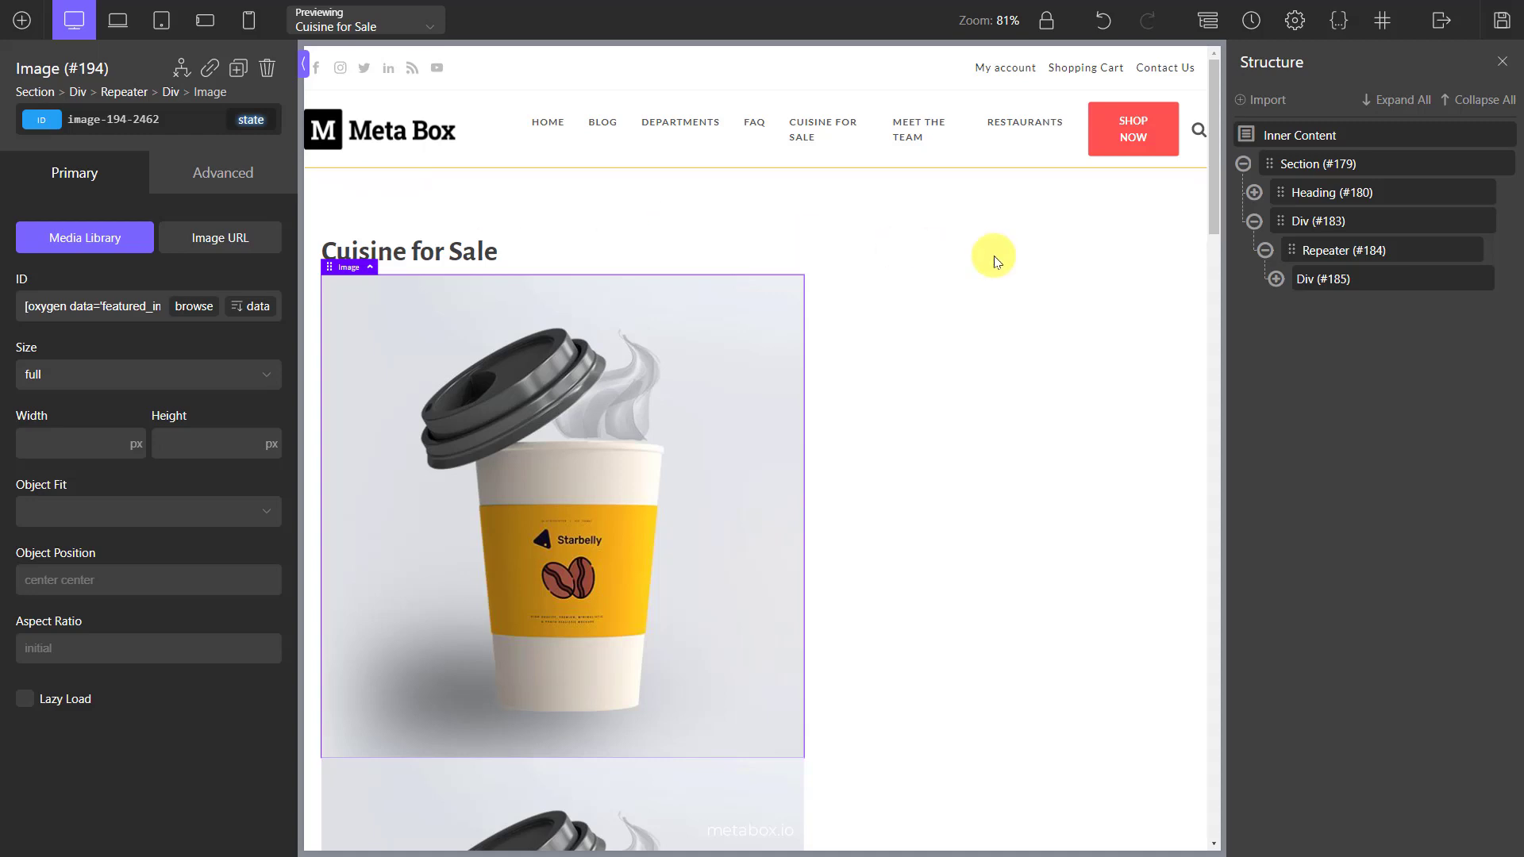
Add a Div below the Image in the Repeater's Div and place a Heading inside the new Div.
{"action": "left_click", "coordinate": [1274, 280]}
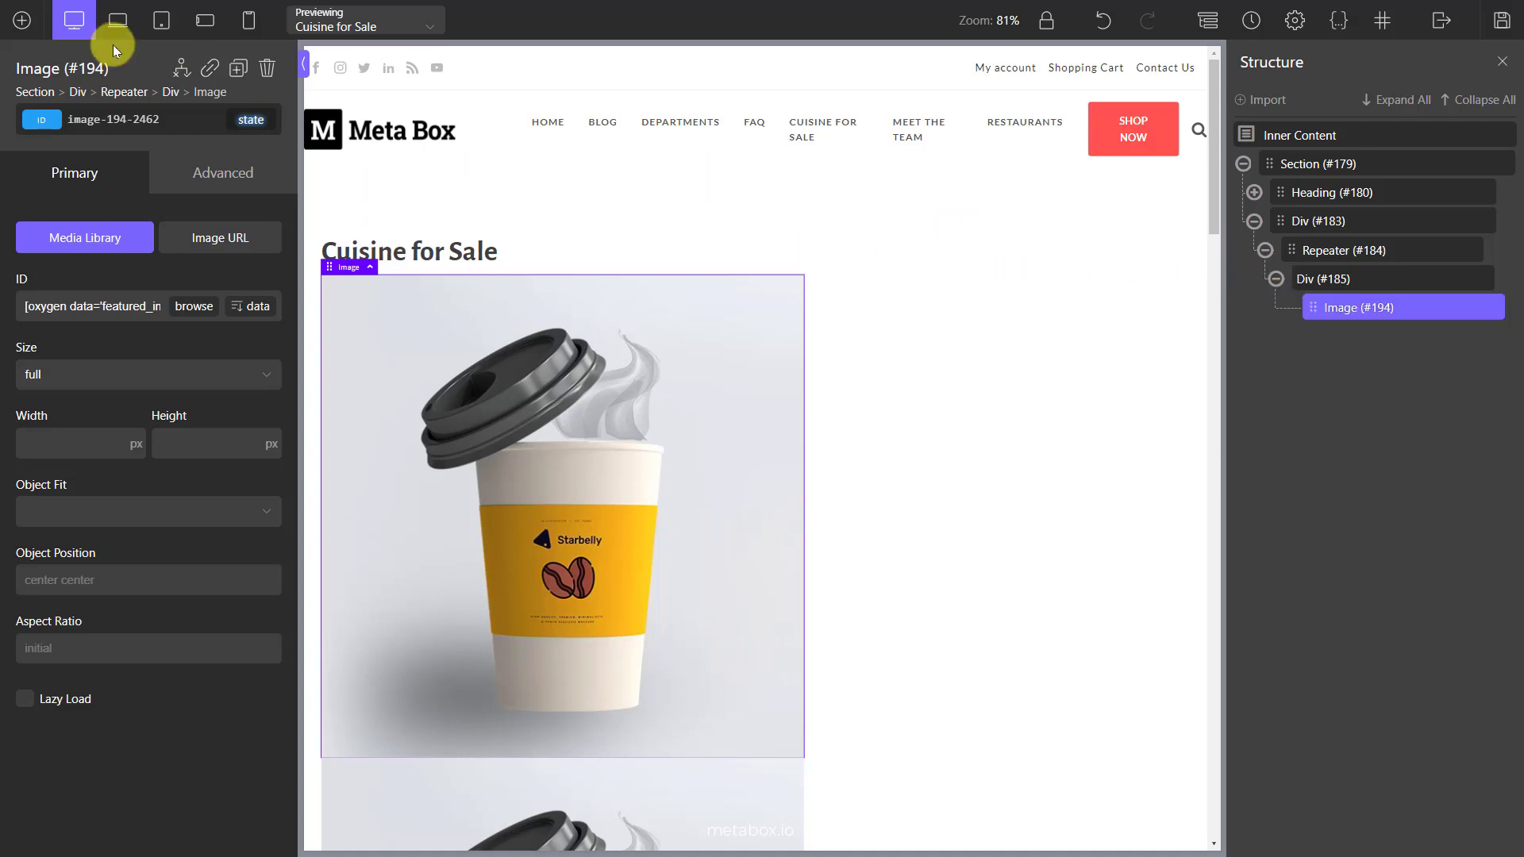
{"action": "left_click", "coordinate": [23, 21]}
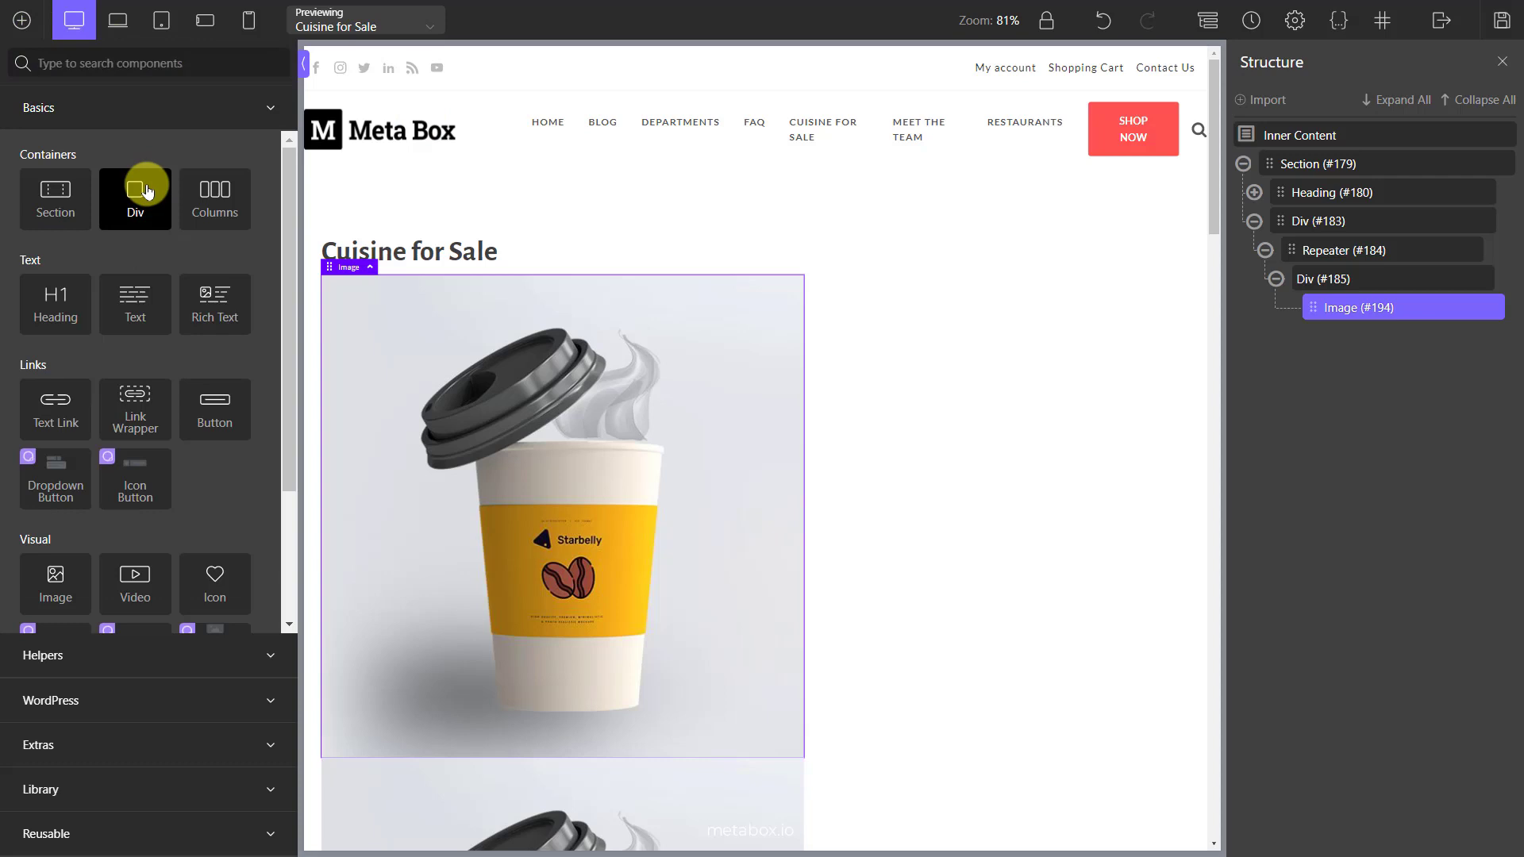
{"action": "left_click", "coordinate": [142, 196]}
{"action": "left_click", "coordinate": [22, 24]}
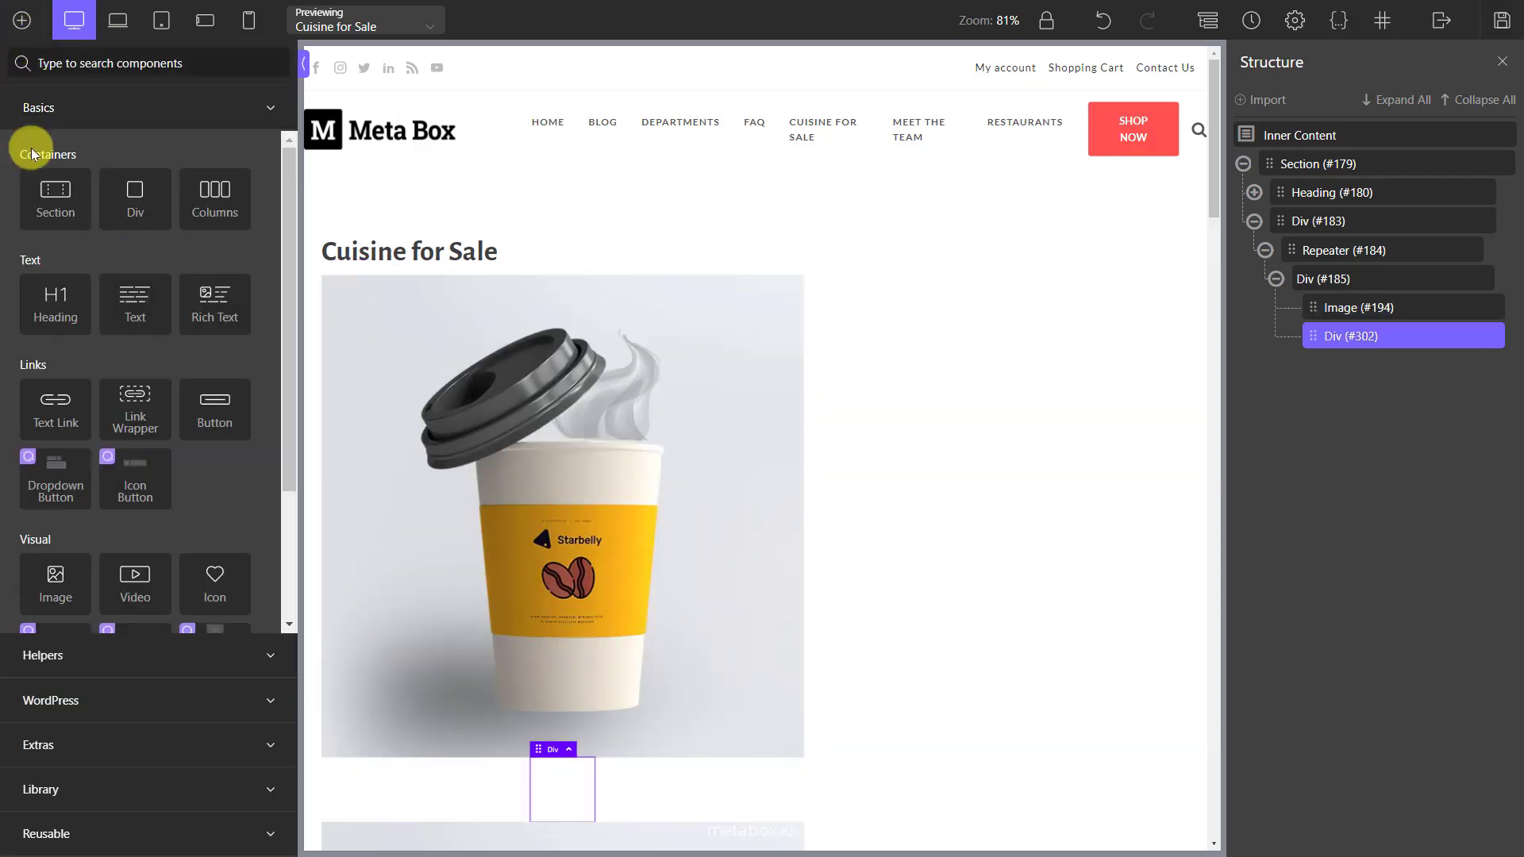
{"action": "left_click", "coordinate": [50, 296]}
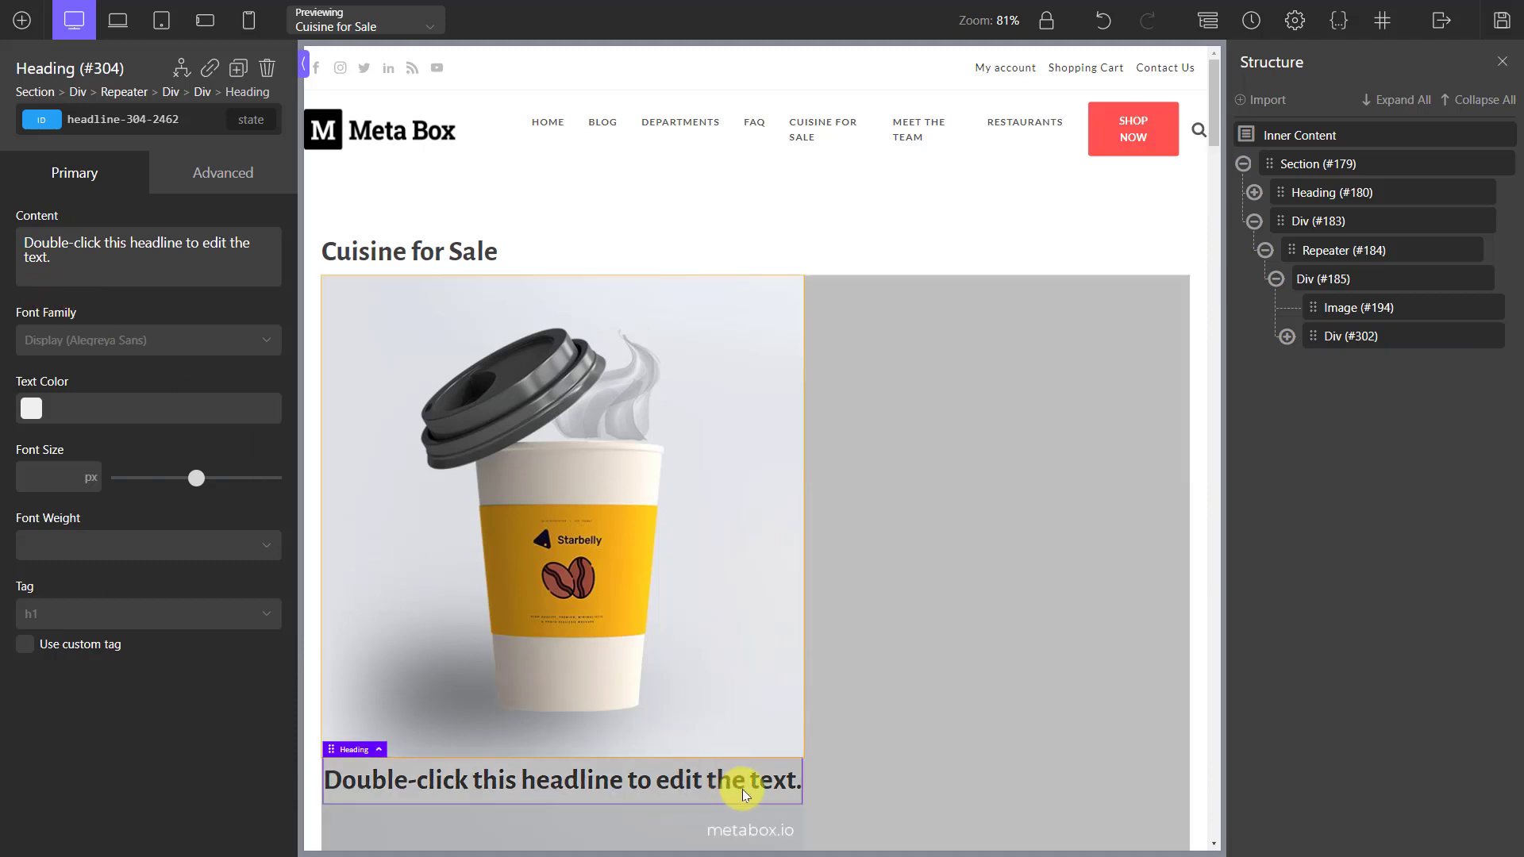
Replace the new Heading's placeholder text with the dynamic post Title, linked to the permalink.
{"action": "double_click", "coordinate": [744, 795]}
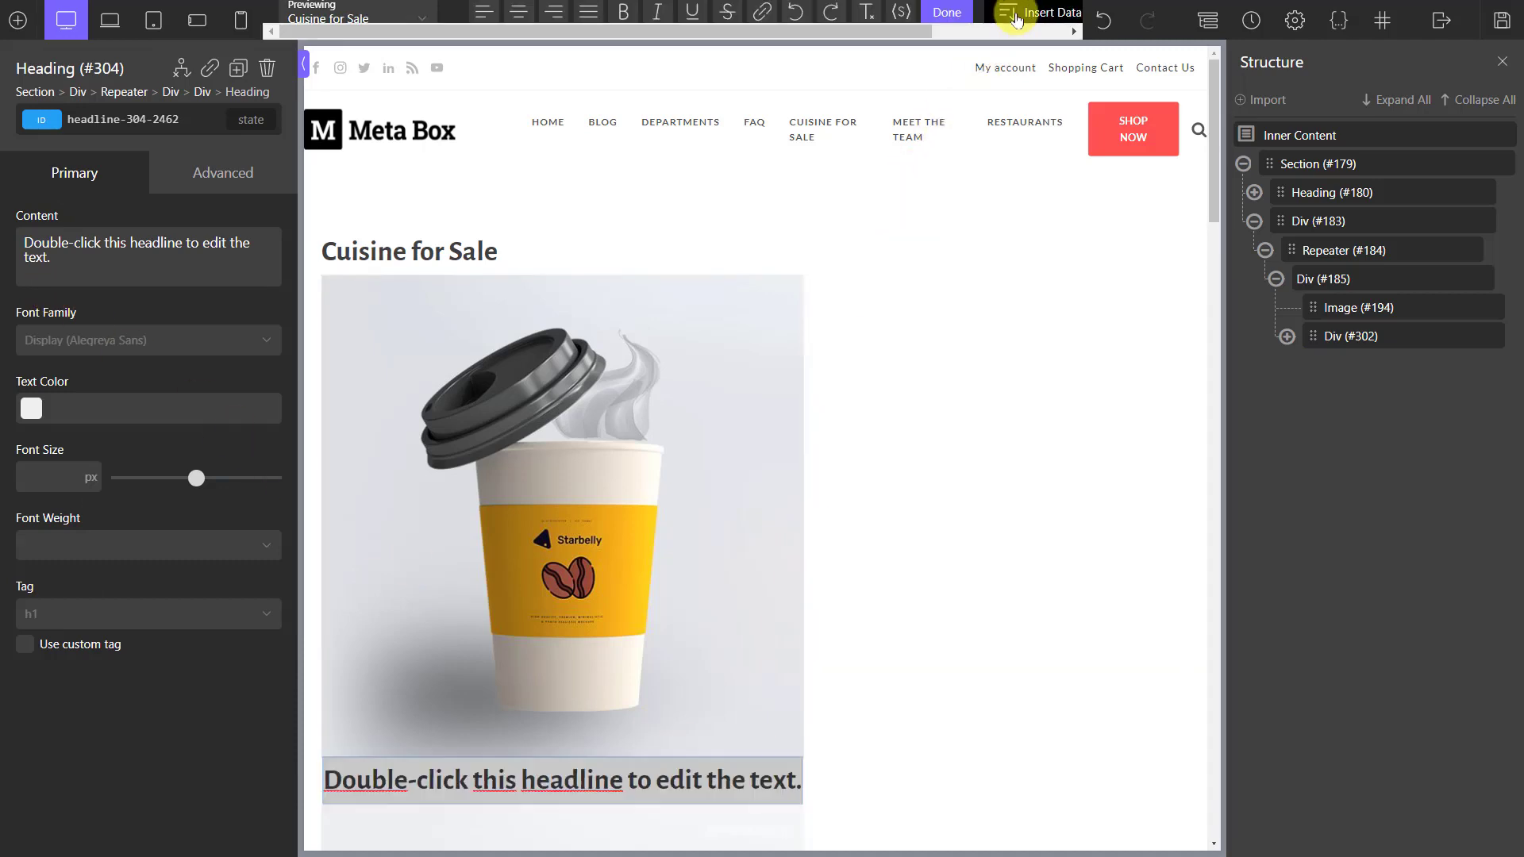
{"action": "left_click", "coordinate": [1016, 14]}
{"action": "left_click", "coordinate": [347, 233]}
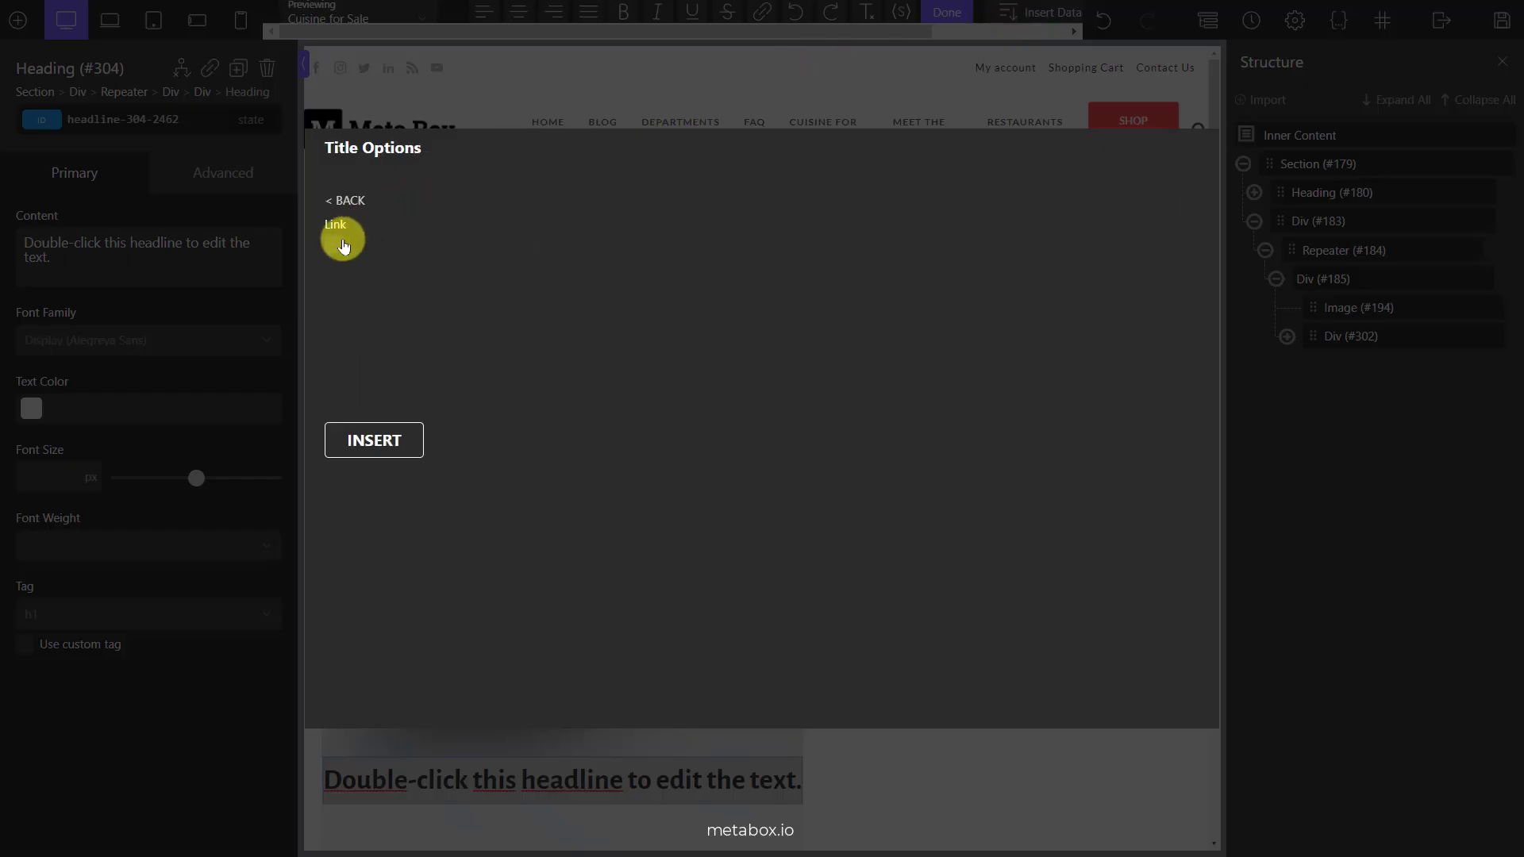
{"action": "left_click", "coordinate": [336, 246]}
{"action": "left_click", "coordinate": [378, 438]}
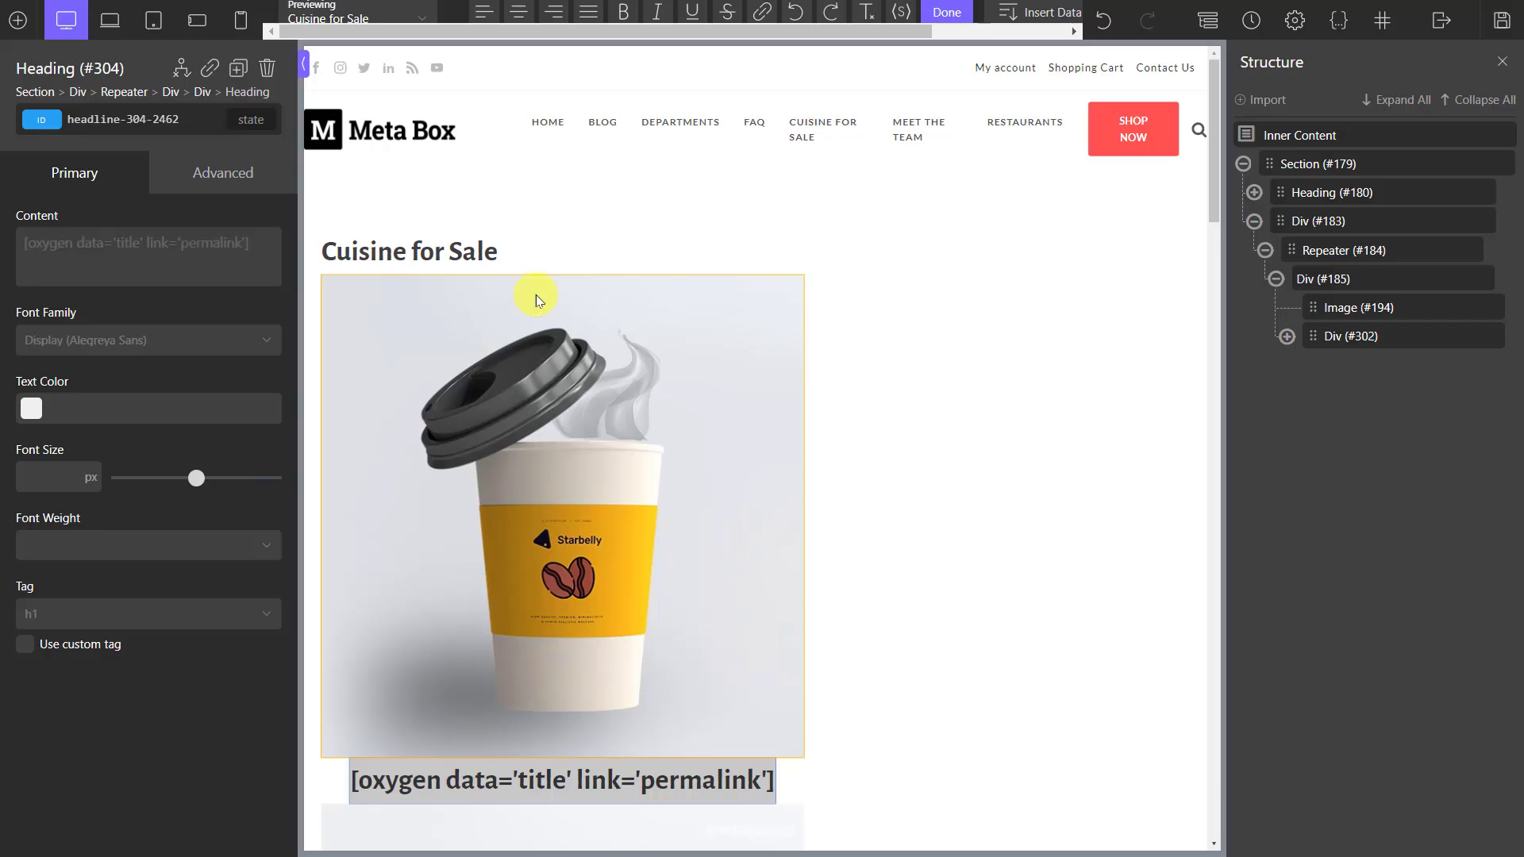
{"action": "left_click", "coordinate": [941, 13]}
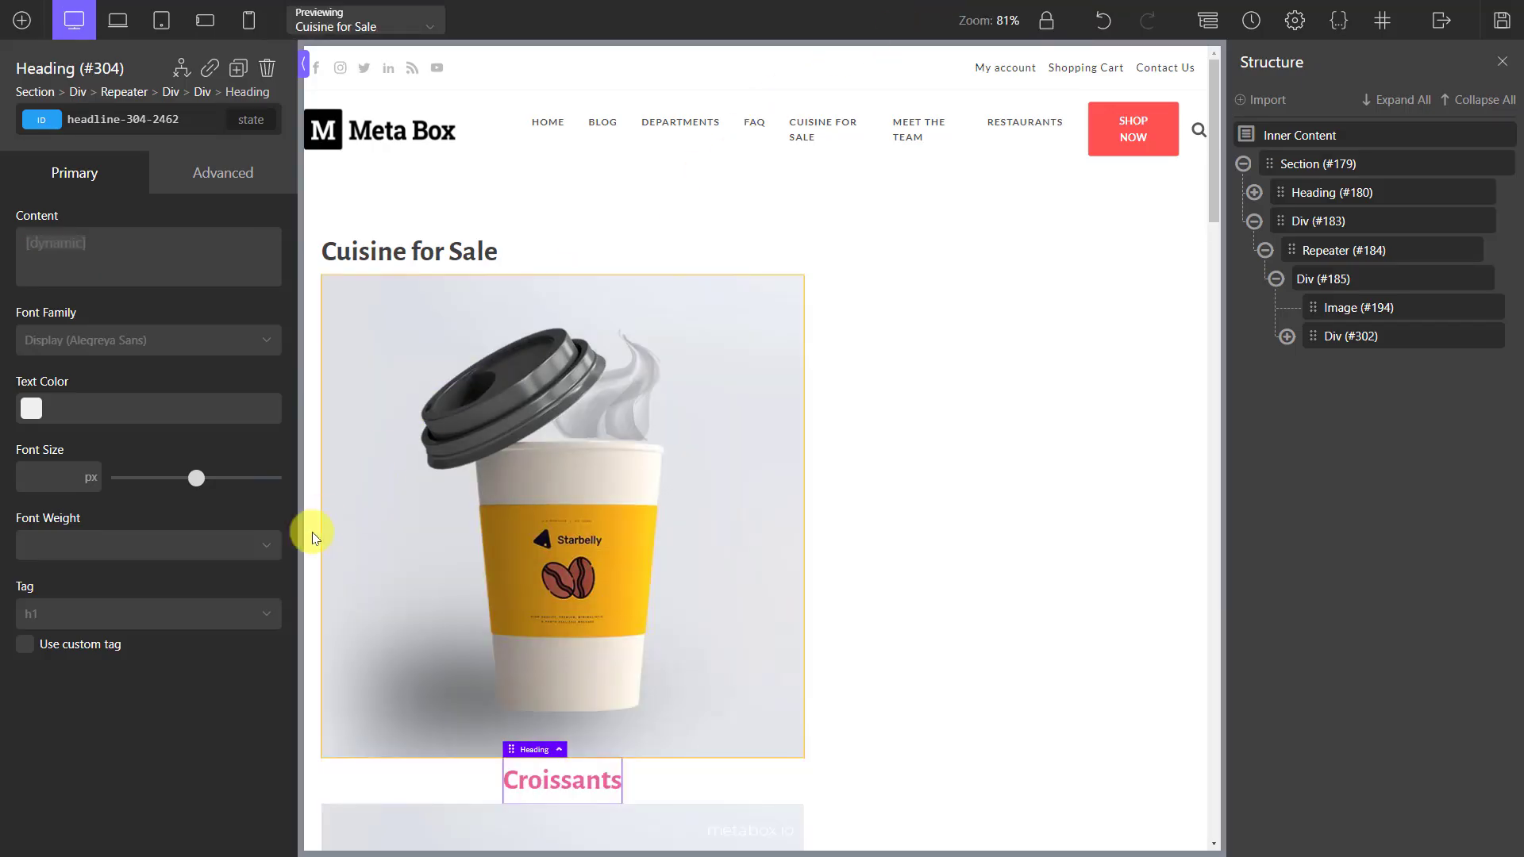
Set the dynamic title Heading's tag to H2.
{"action": "left_click", "coordinate": [262, 613]}
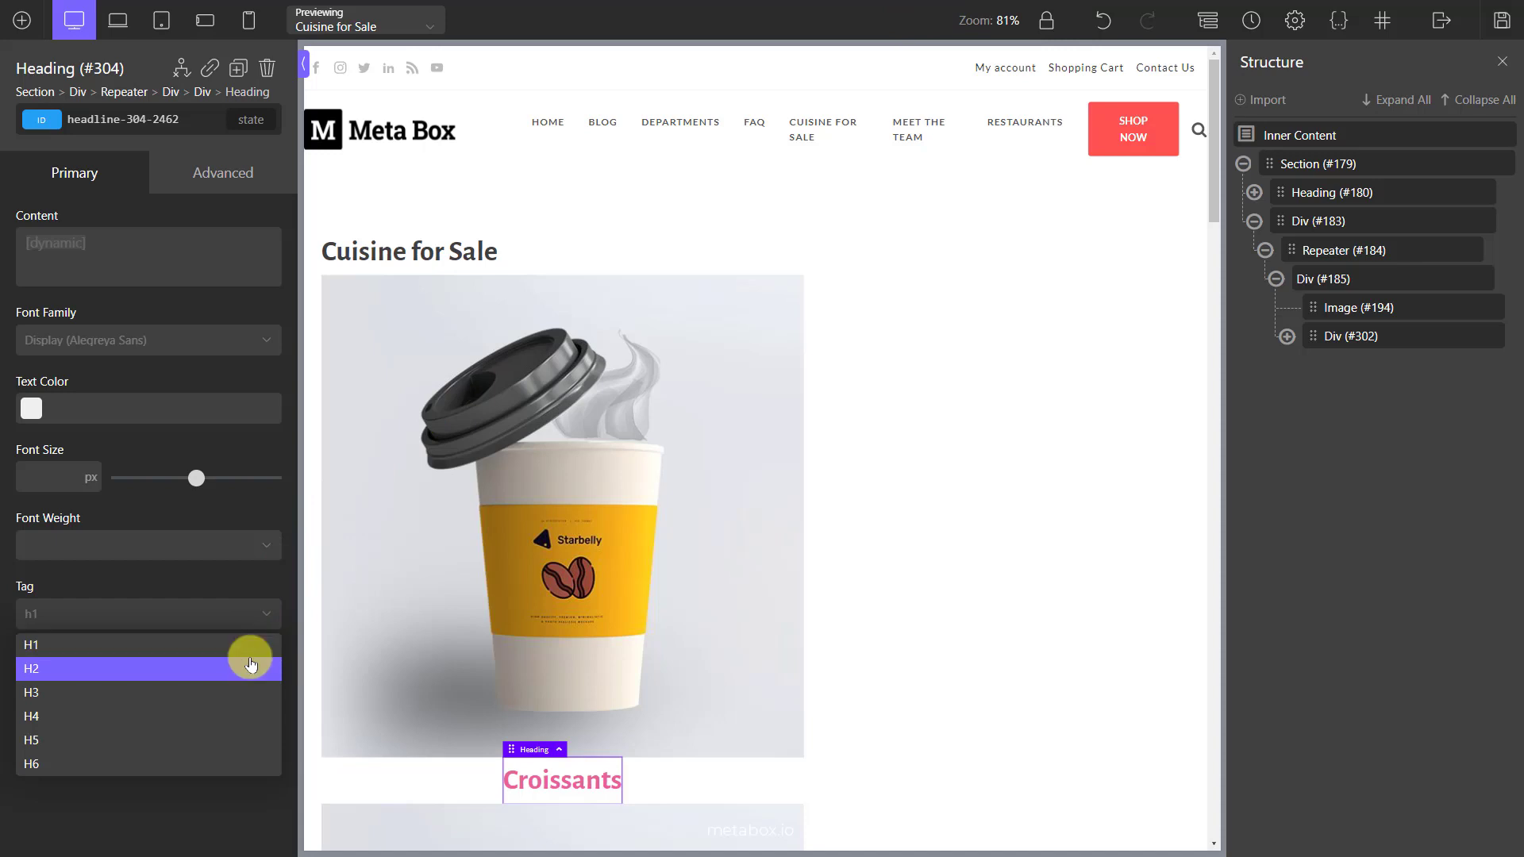
{"action": "left_click", "coordinate": [250, 667]}
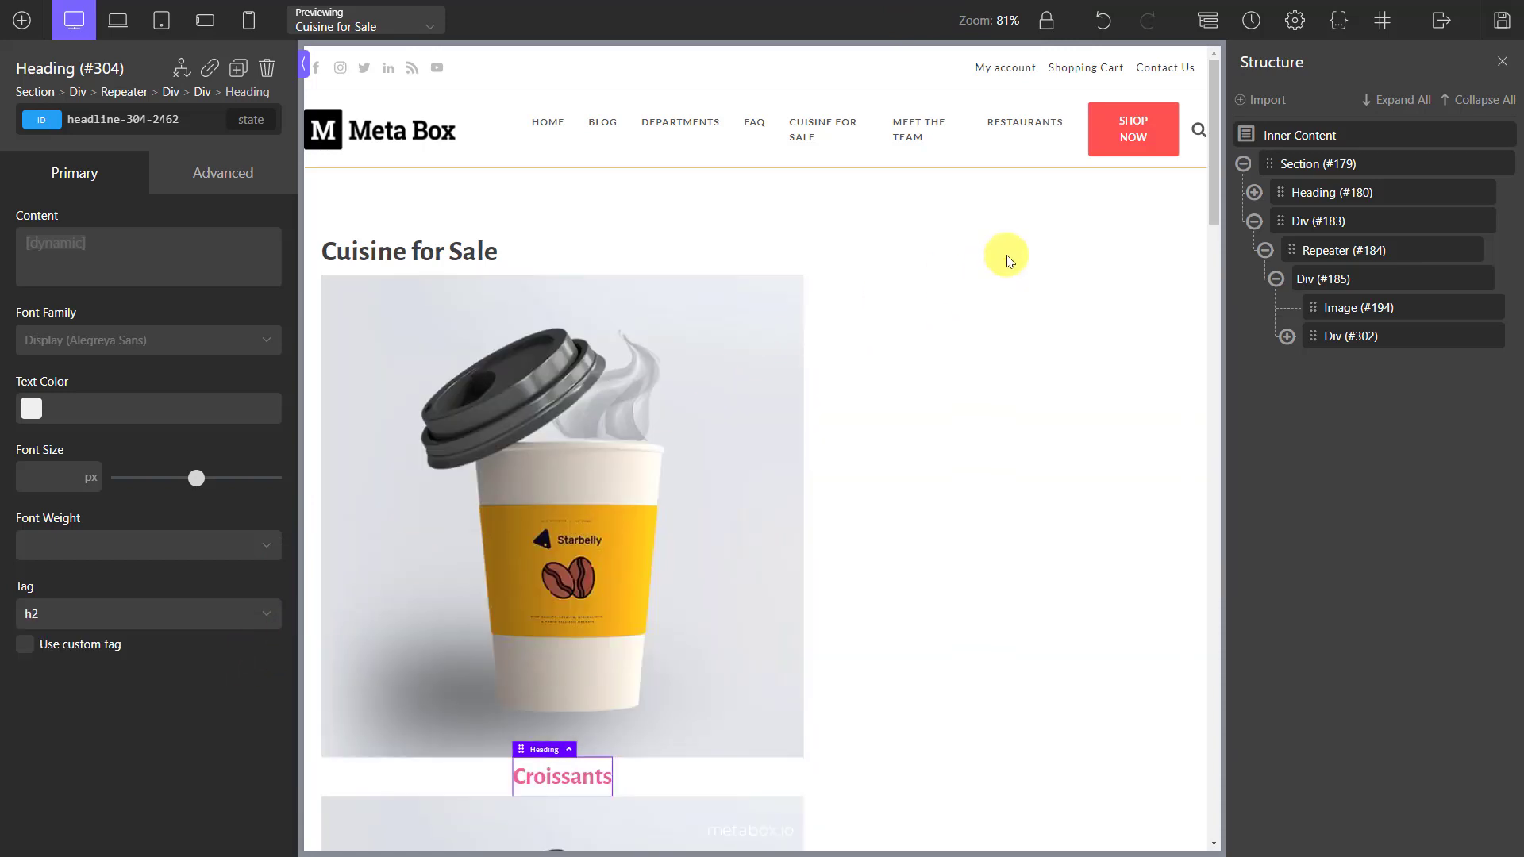
{"action": "scroll", "coordinate": [1007, 260], "scroll_direction": "down", "scroll_amount": 15}
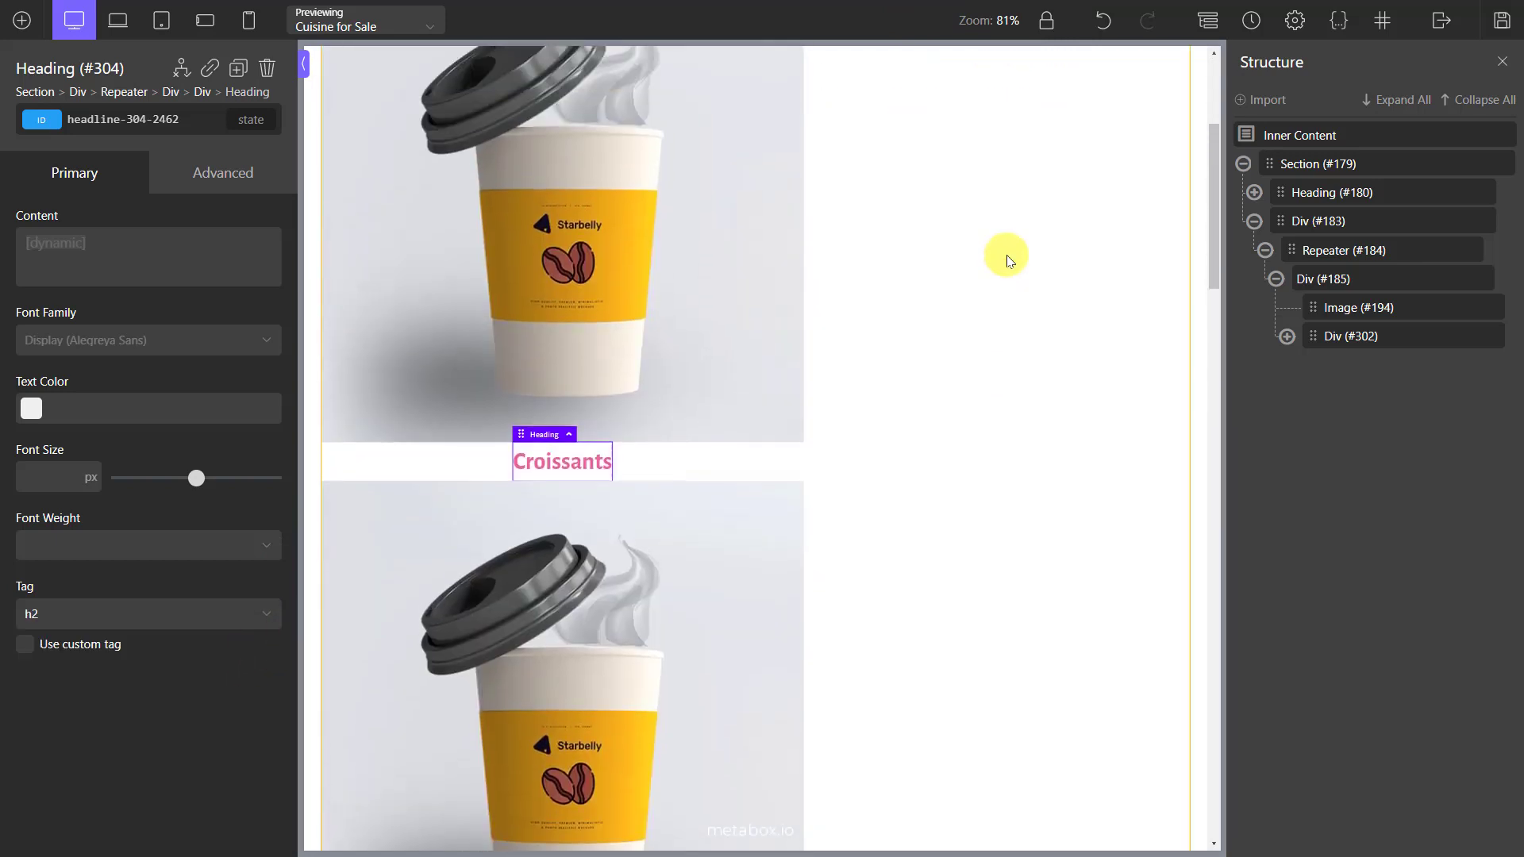
Add a nested Div below the title Heading and place a Text element inside it.
{"action": "left_click", "coordinate": [1287, 336]}
{"action": "left_click", "coordinate": [1396, 340]}
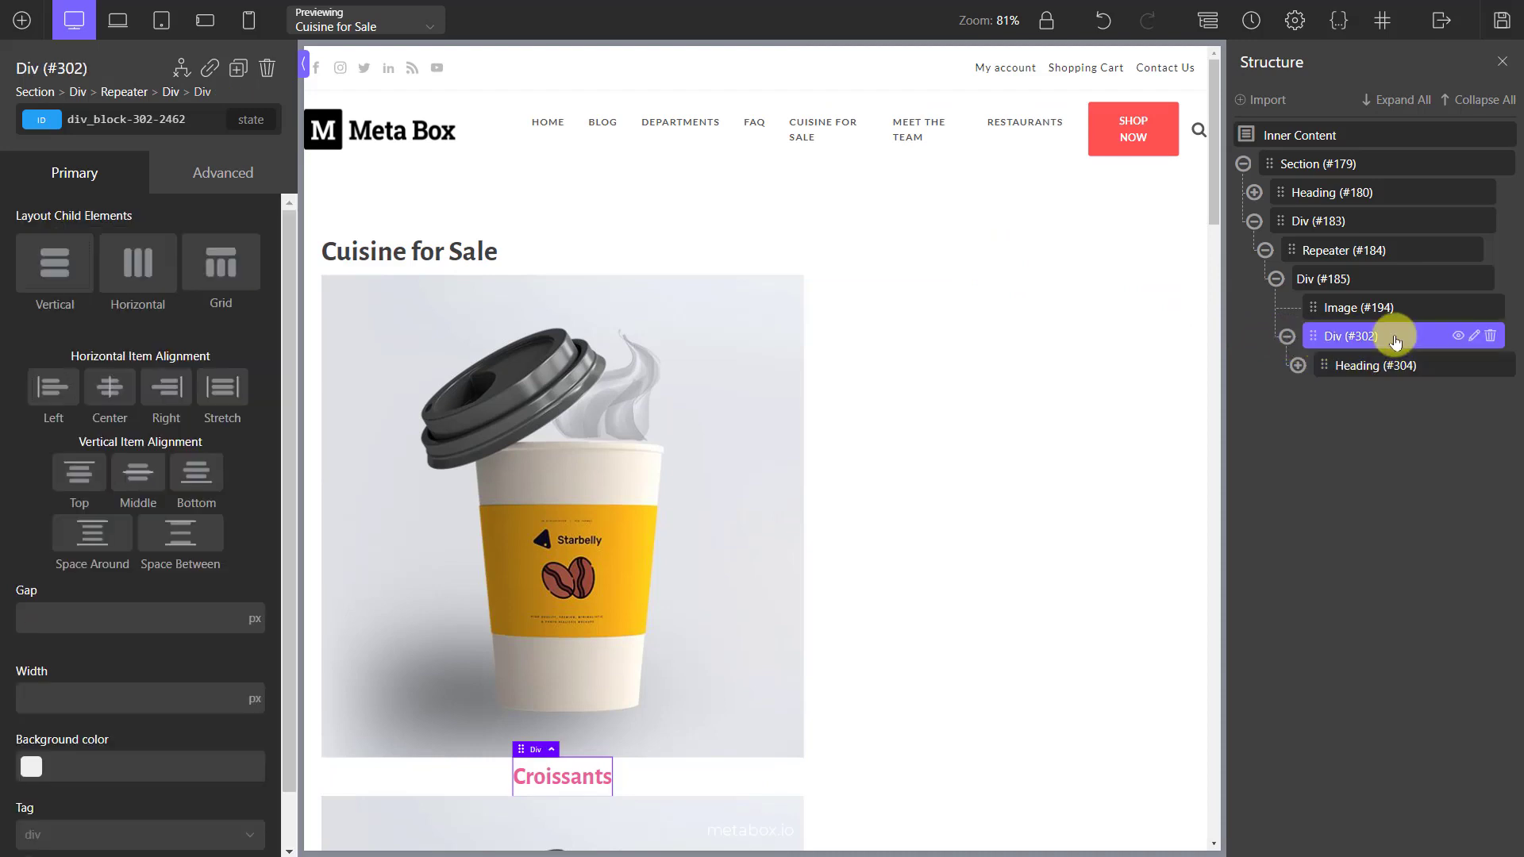
{"action": "left_click", "coordinate": [23, 20]}
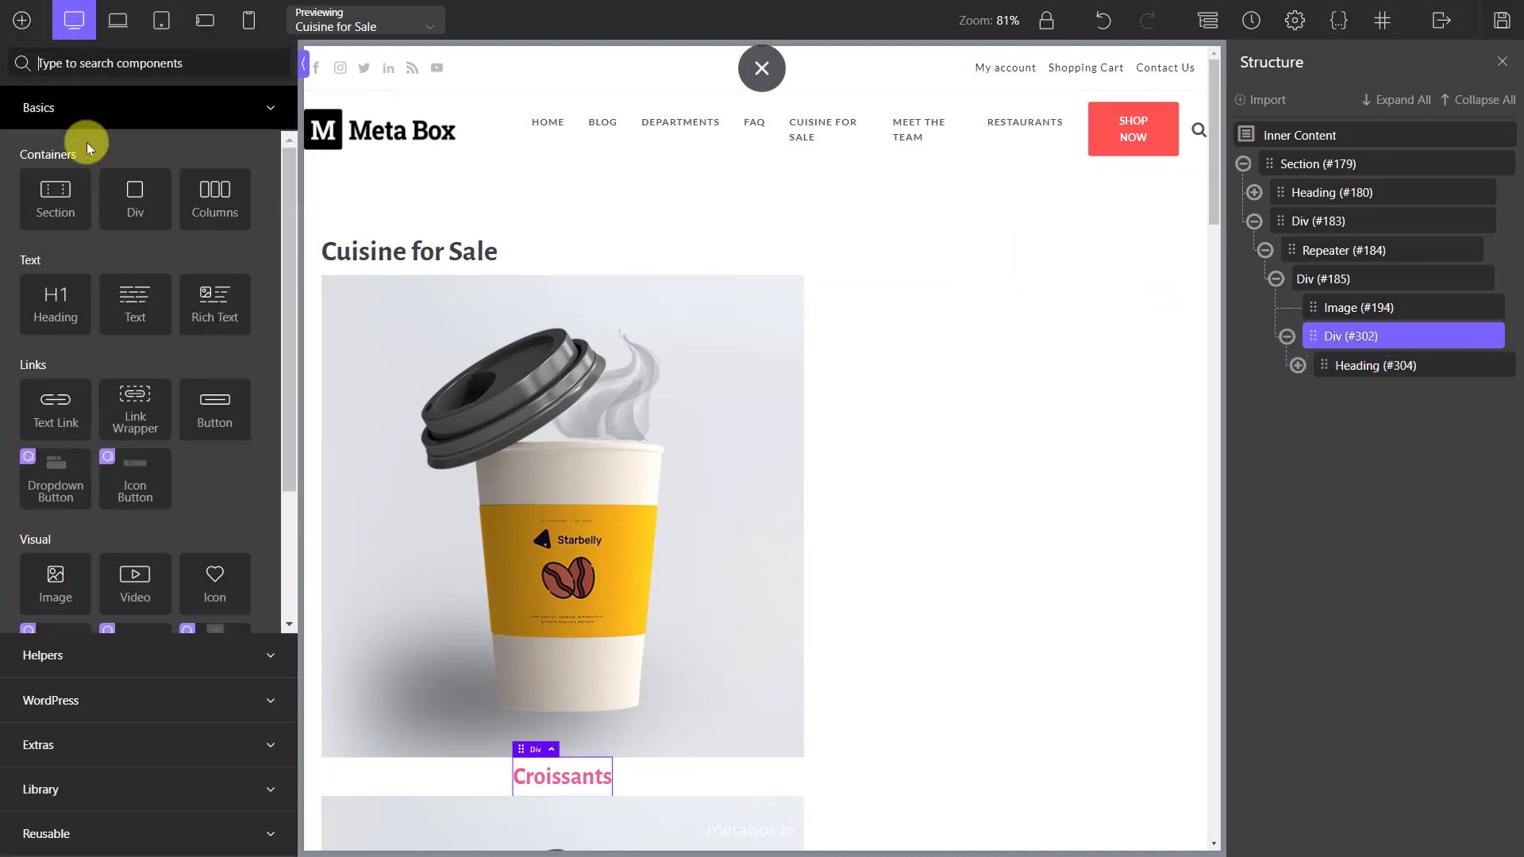
{"action": "left_click", "coordinate": [127, 195]}
{"action": "left_click", "coordinate": [16, 25]}
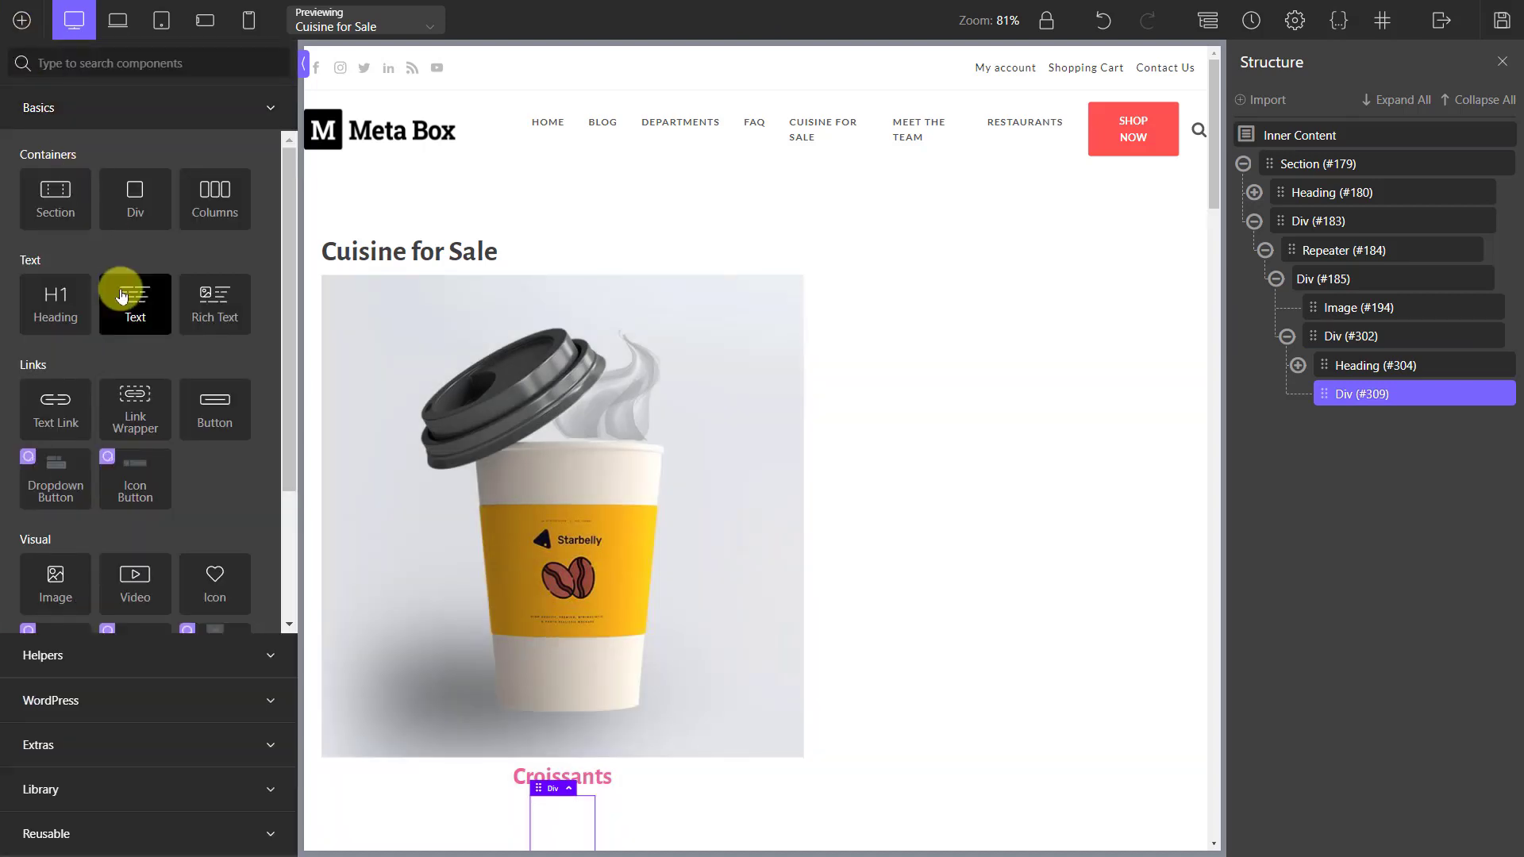
{"action": "left_click", "coordinate": [122, 296]}
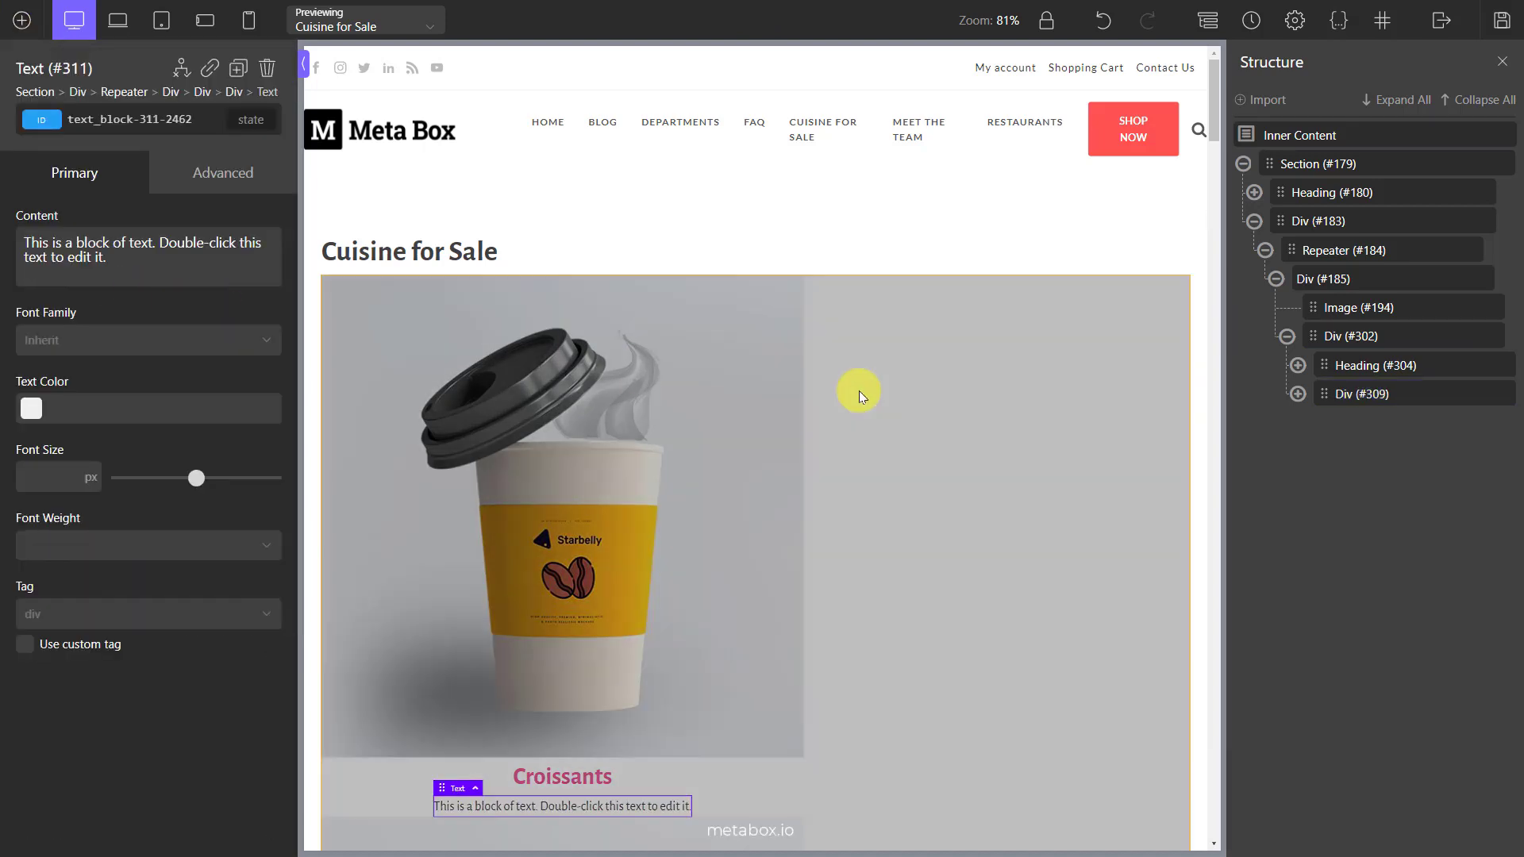
Replace the Text element's placeholder with the Original Price Meta Box field, including its prepend and append text.
{"action": "scroll", "coordinate": [765, 500], "scroll_direction": "down", "scroll_amount": 3}
{"action": "double_click", "coordinate": [637, 565]}
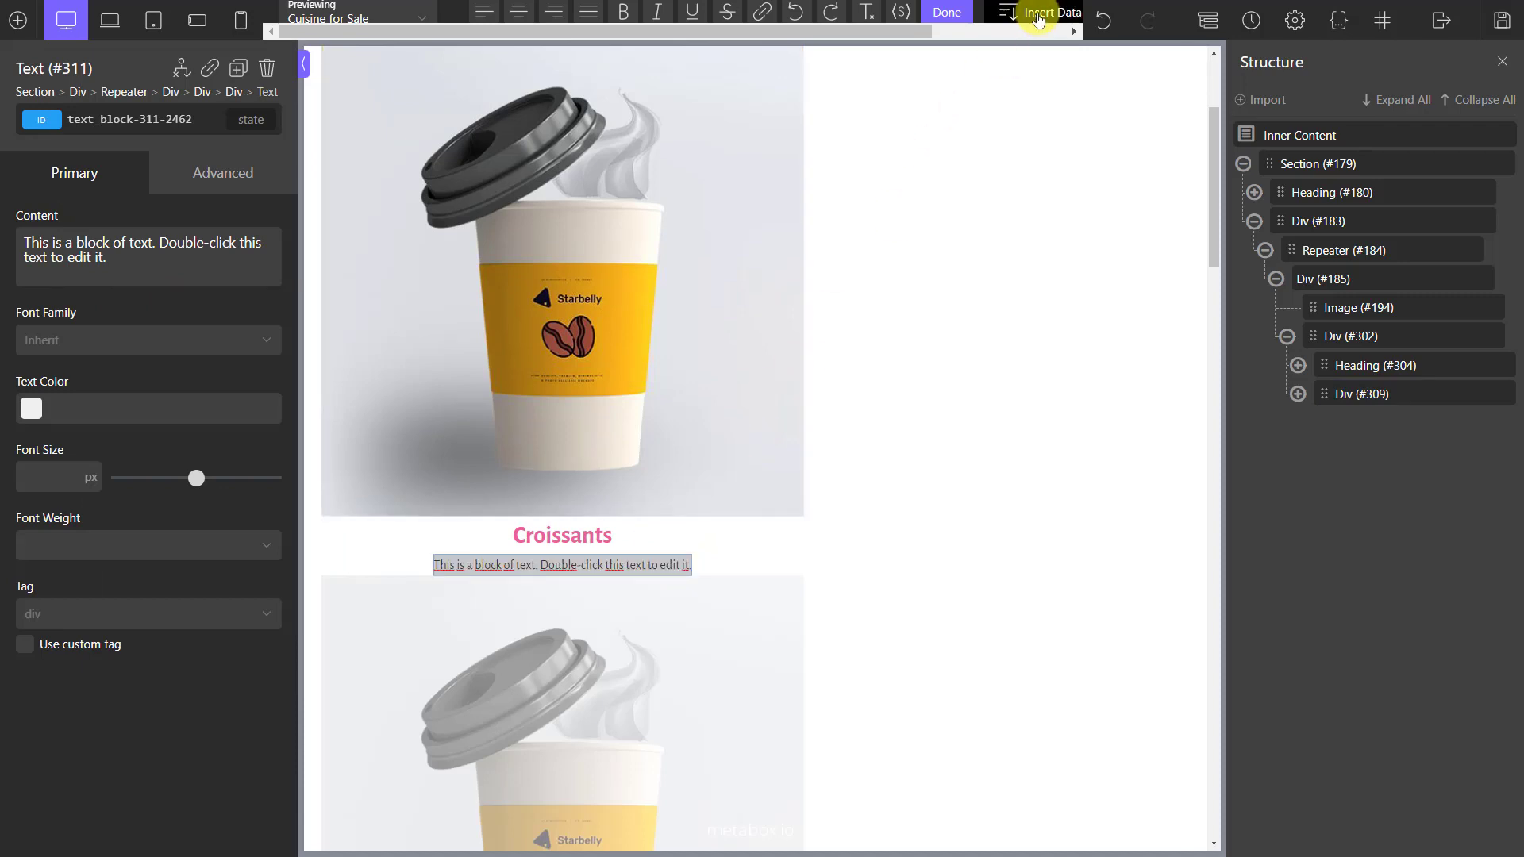
{"action": "left_click", "coordinate": [1038, 19]}
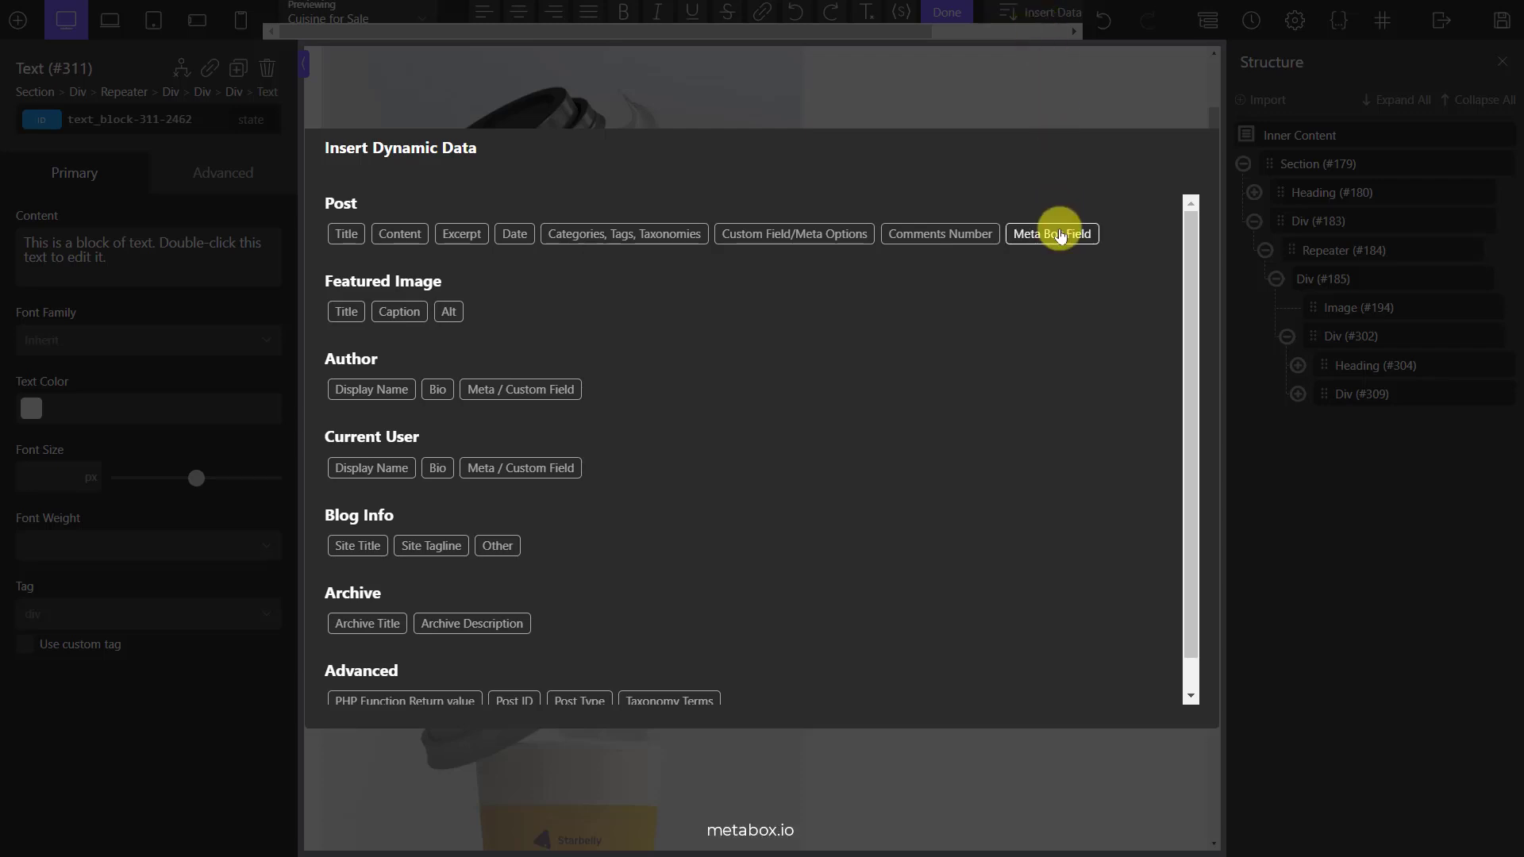
{"action": "left_click", "coordinate": [1060, 234]}
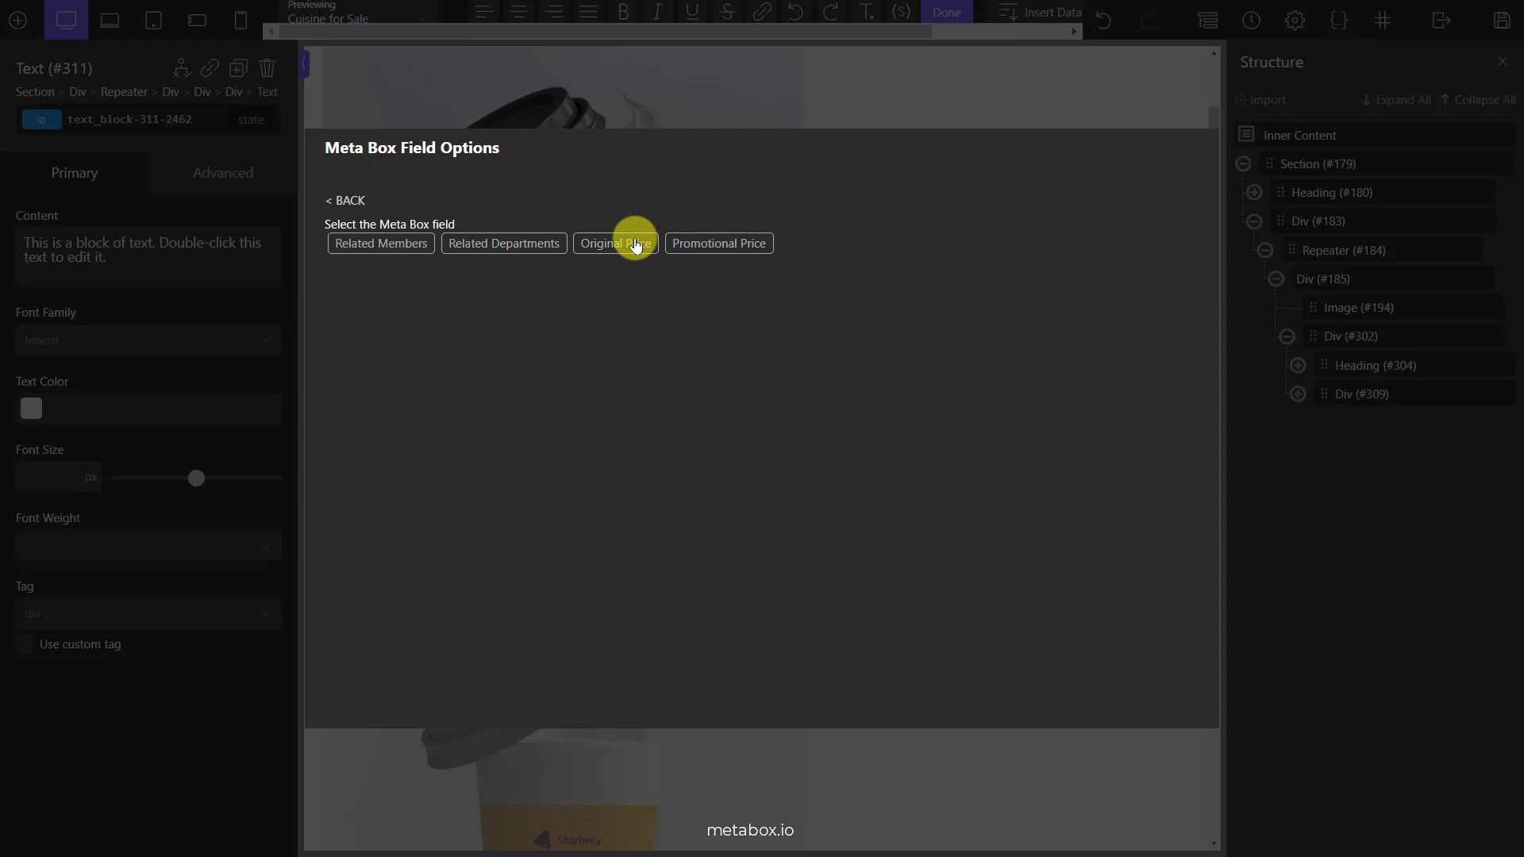
{"action": "left_click", "coordinate": [635, 244]}
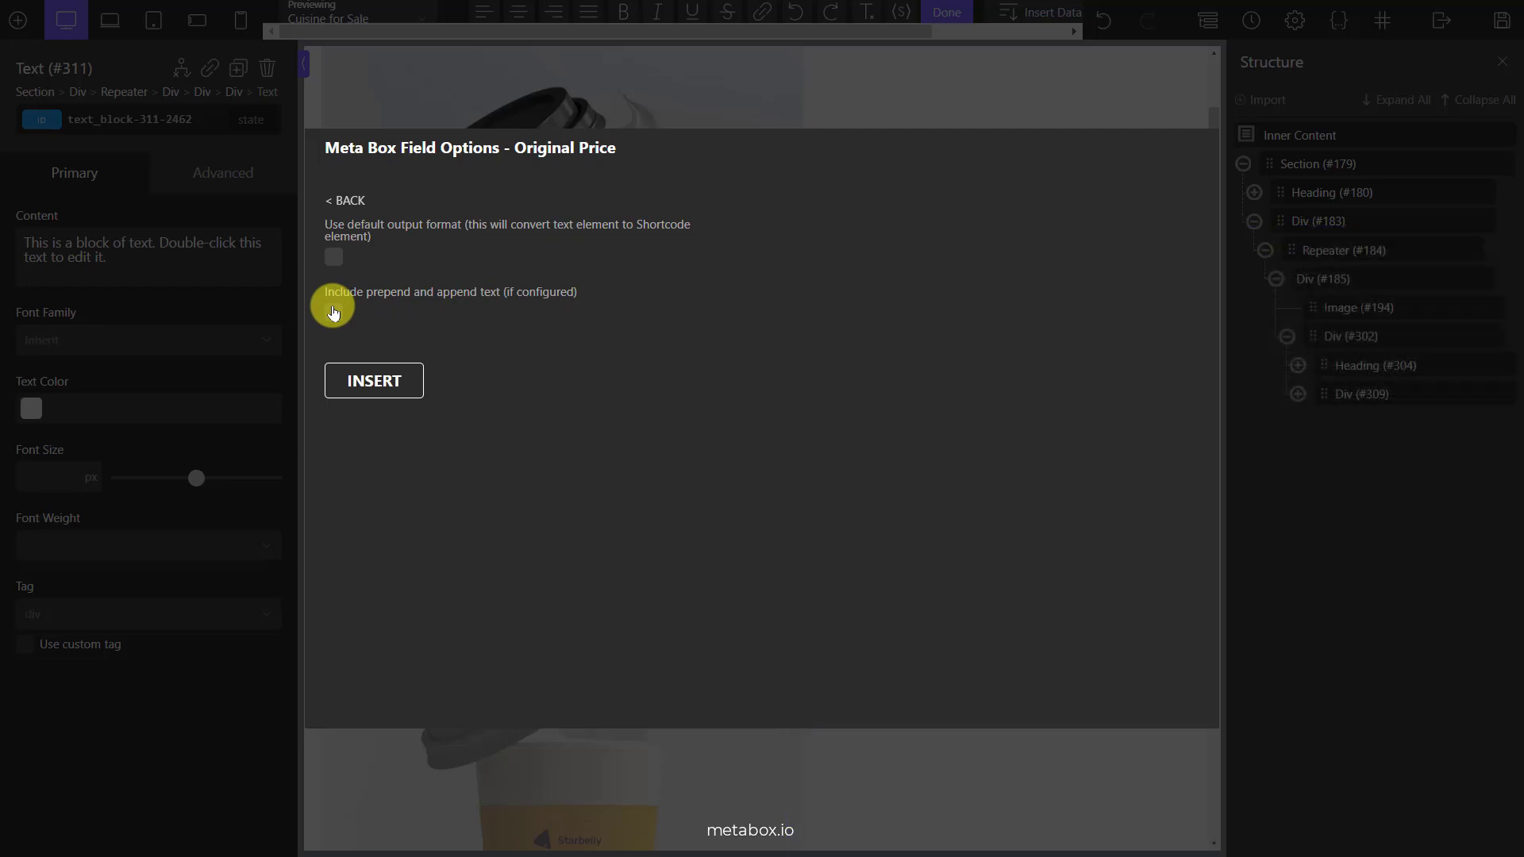
{"action": "left_click", "coordinate": [333, 315]}
{"action": "left_click", "coordinate": [370, 385]}
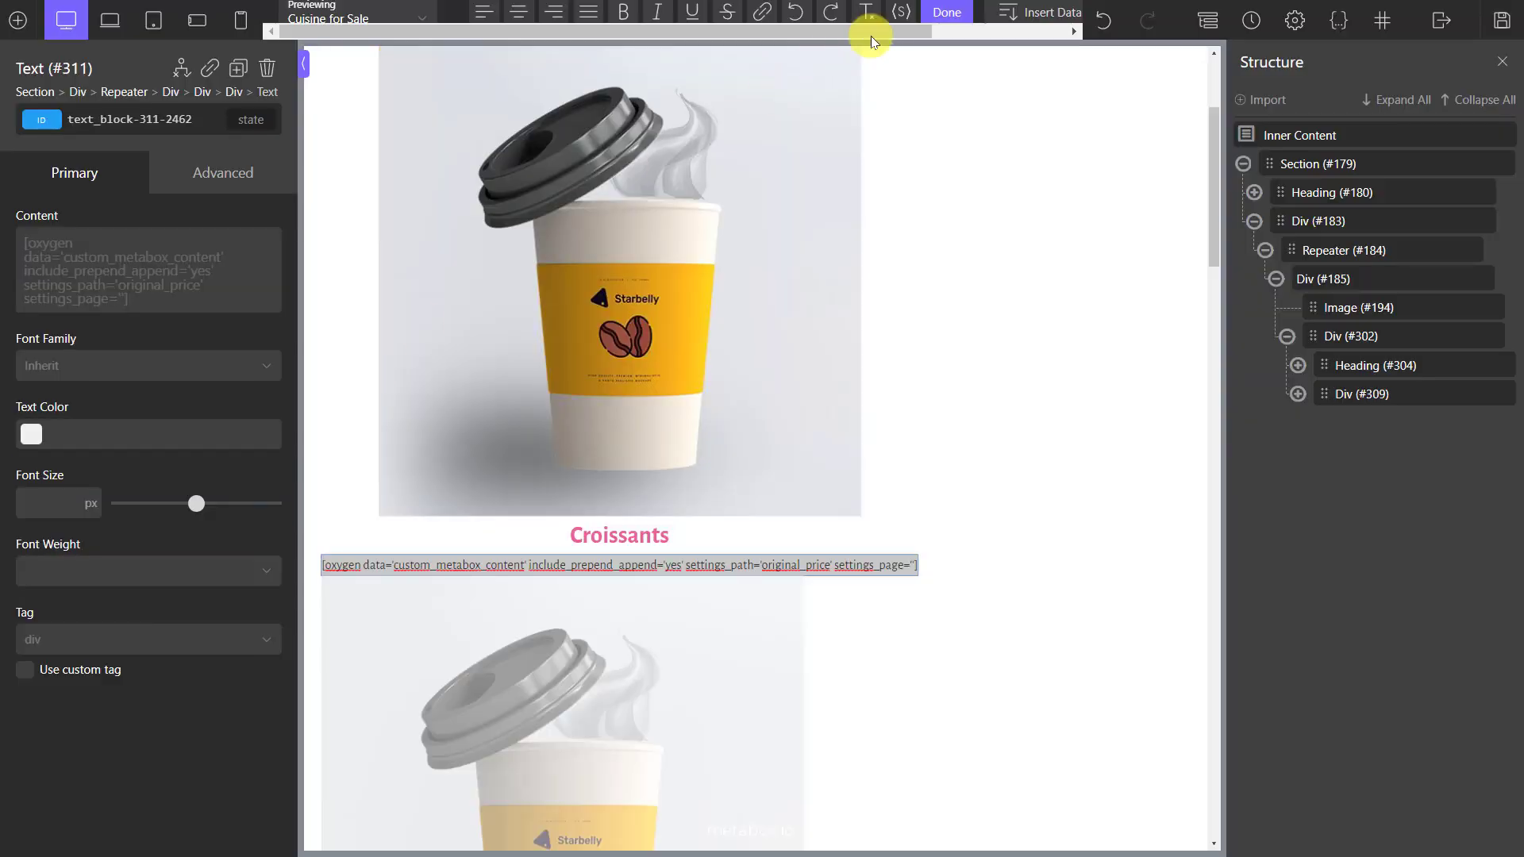
{"action": "left_click", "coordinate": [941, 13]}
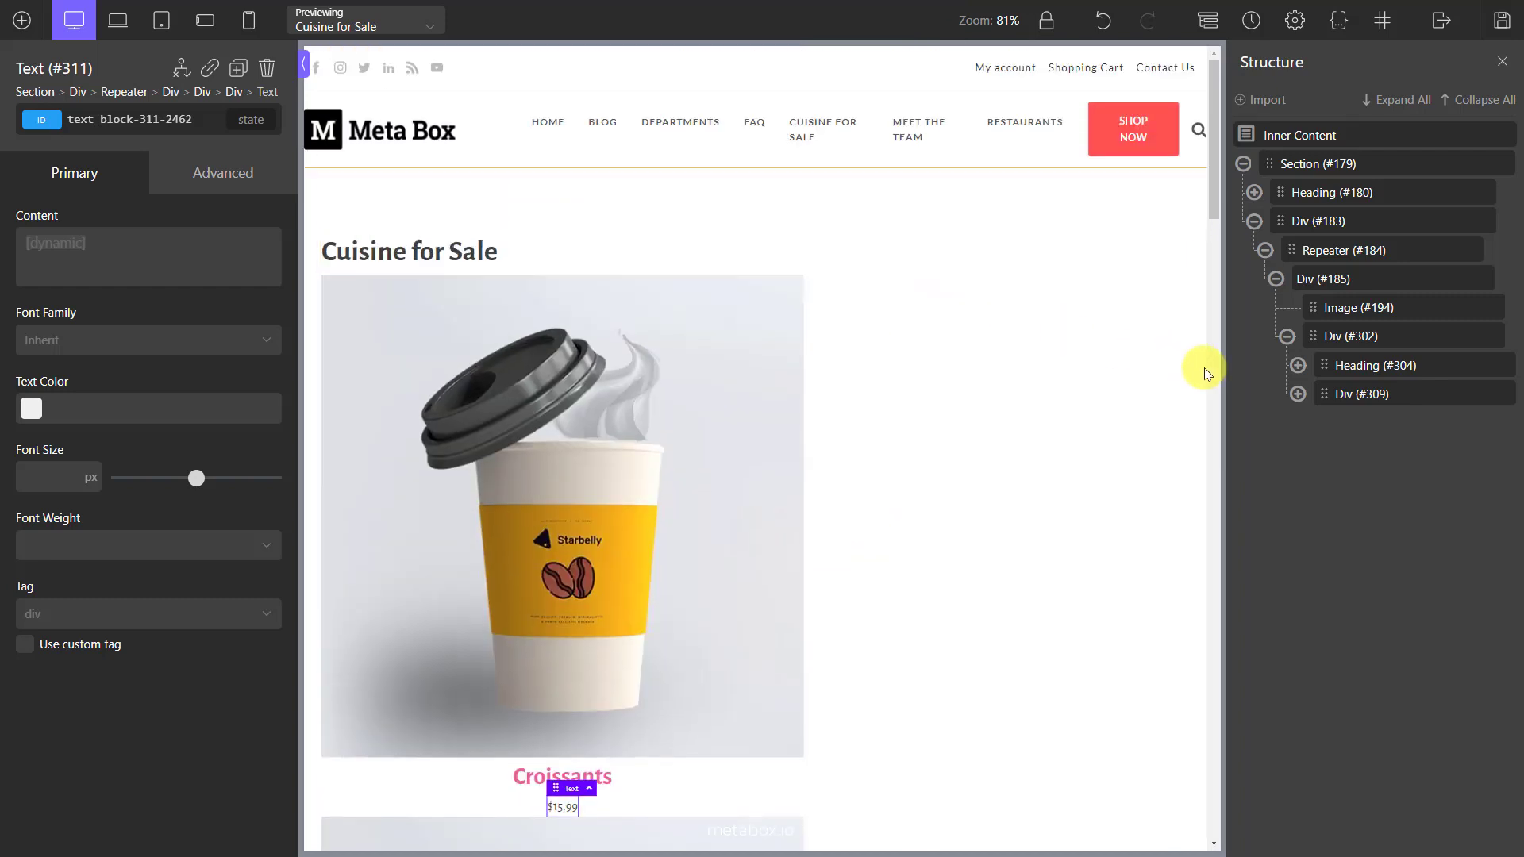
Duplicate the Original Price Text element inside the nested price Div and select the copy.
{"action": "left_click", "coordinate": [1298, 394]}
{"action": "right_click", "coordinate": [1491, 428]}
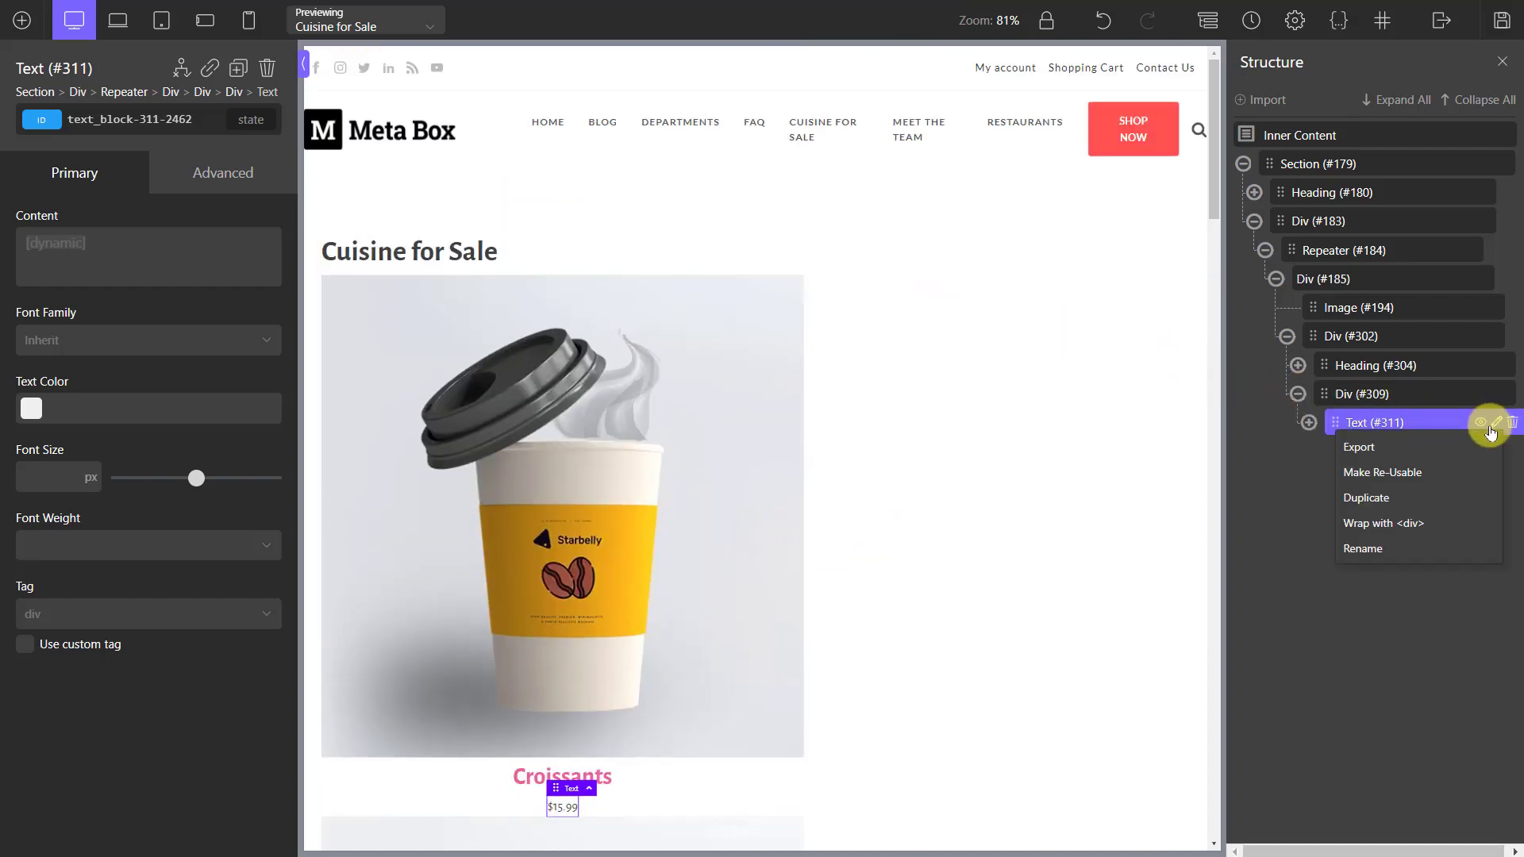
{"action": "left_click", "coordinate": [1464, 493]}
{"action": "left_click", "coordinate": [1448, 453]}
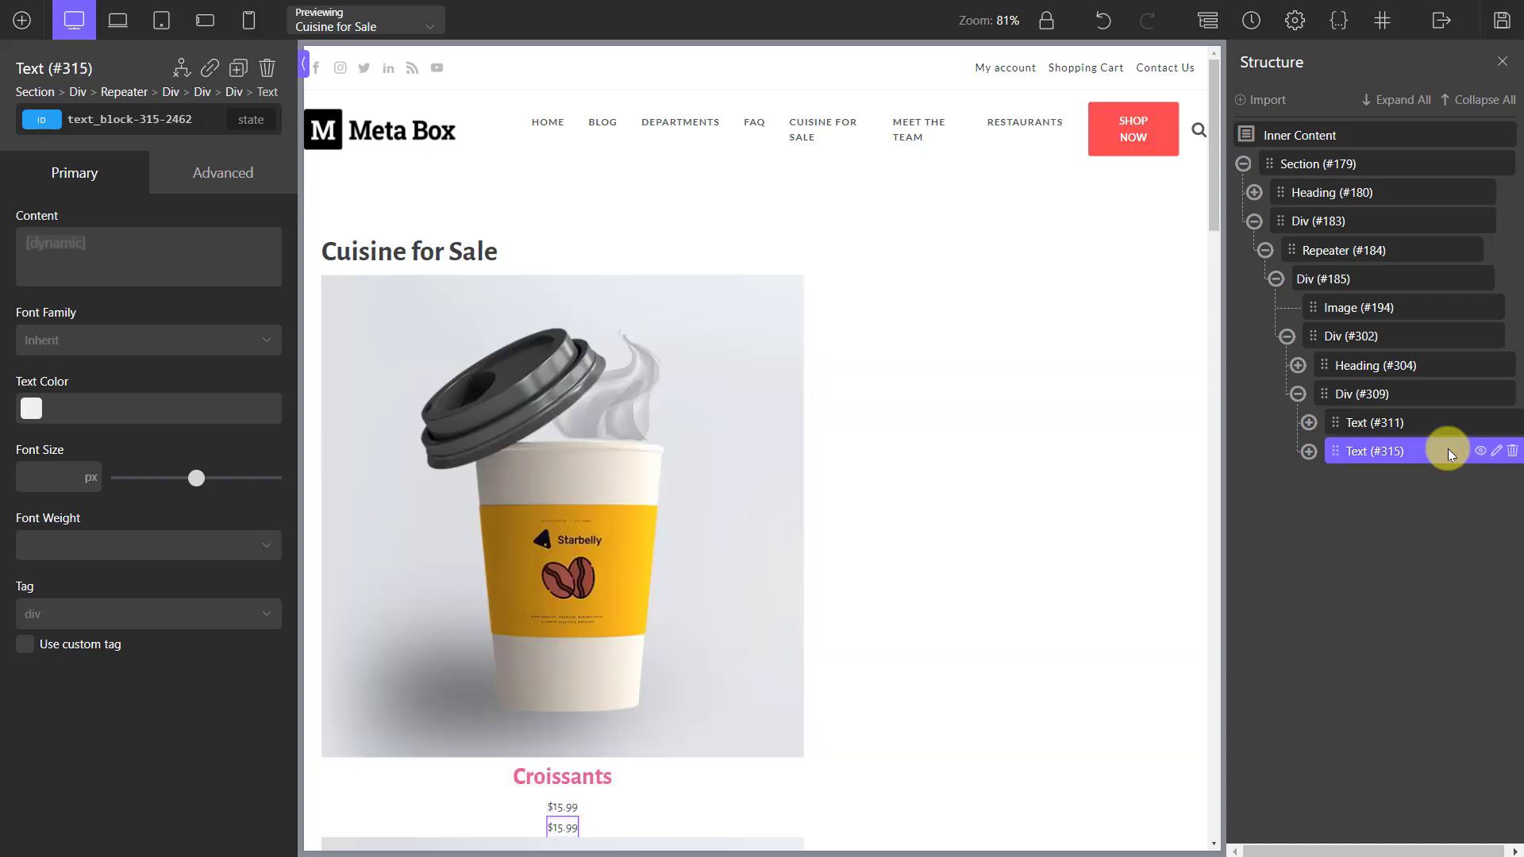
Replace the duplicated Text's content with the Promotional Price Meta Box field, including its prepend and append text.
{"action": "scroll", "coordinate": [1038, 416], "scroll_direction": "down", "scroll_amount": 3}
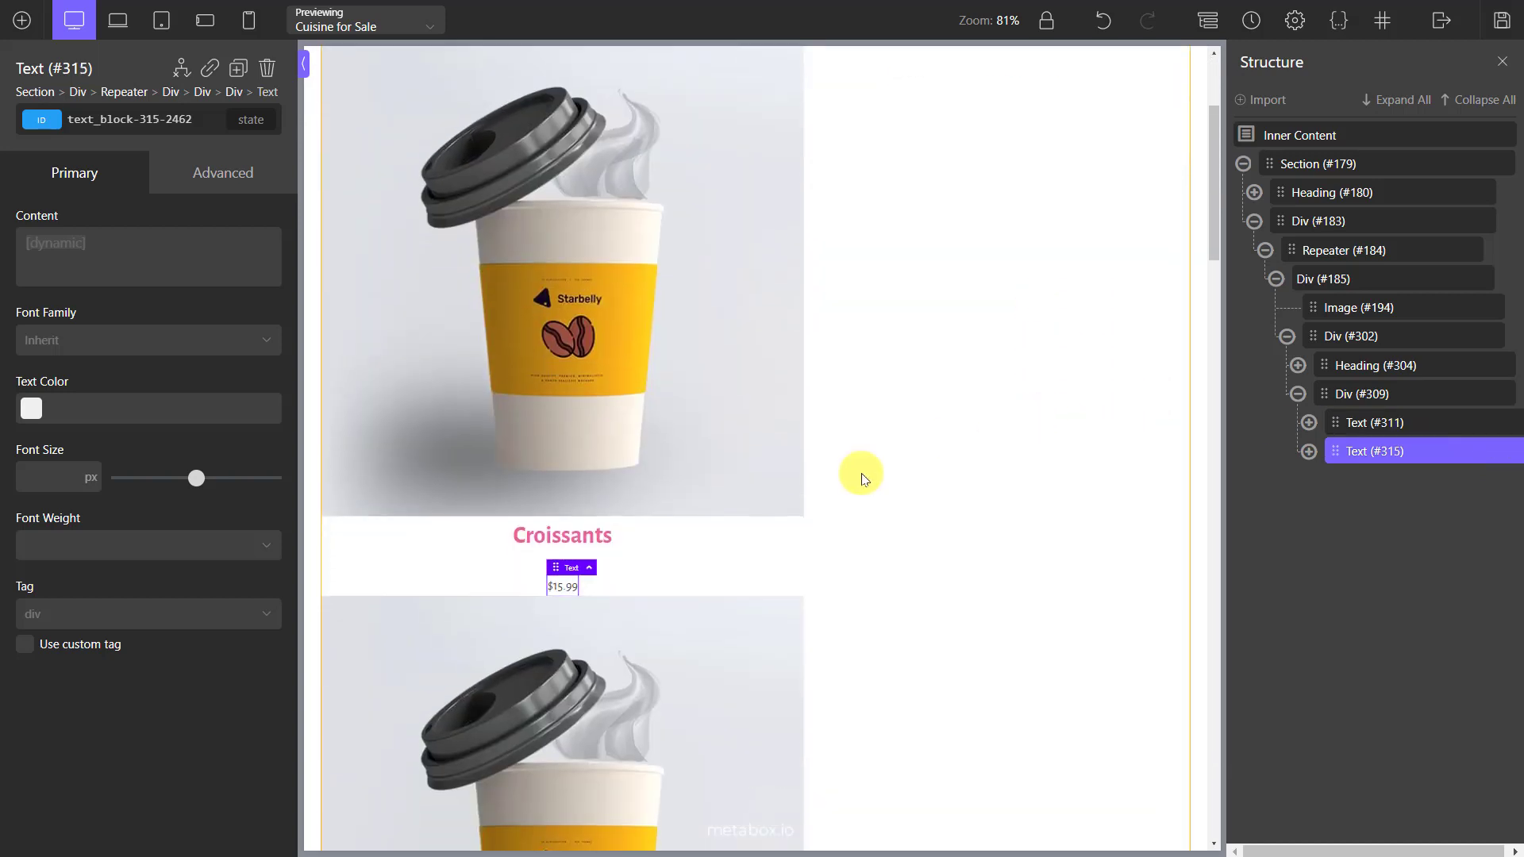
{"action": "double_click", "coordinate": [570, 597]}
{"action": "triple_click", "coordinate": [570, 592]}
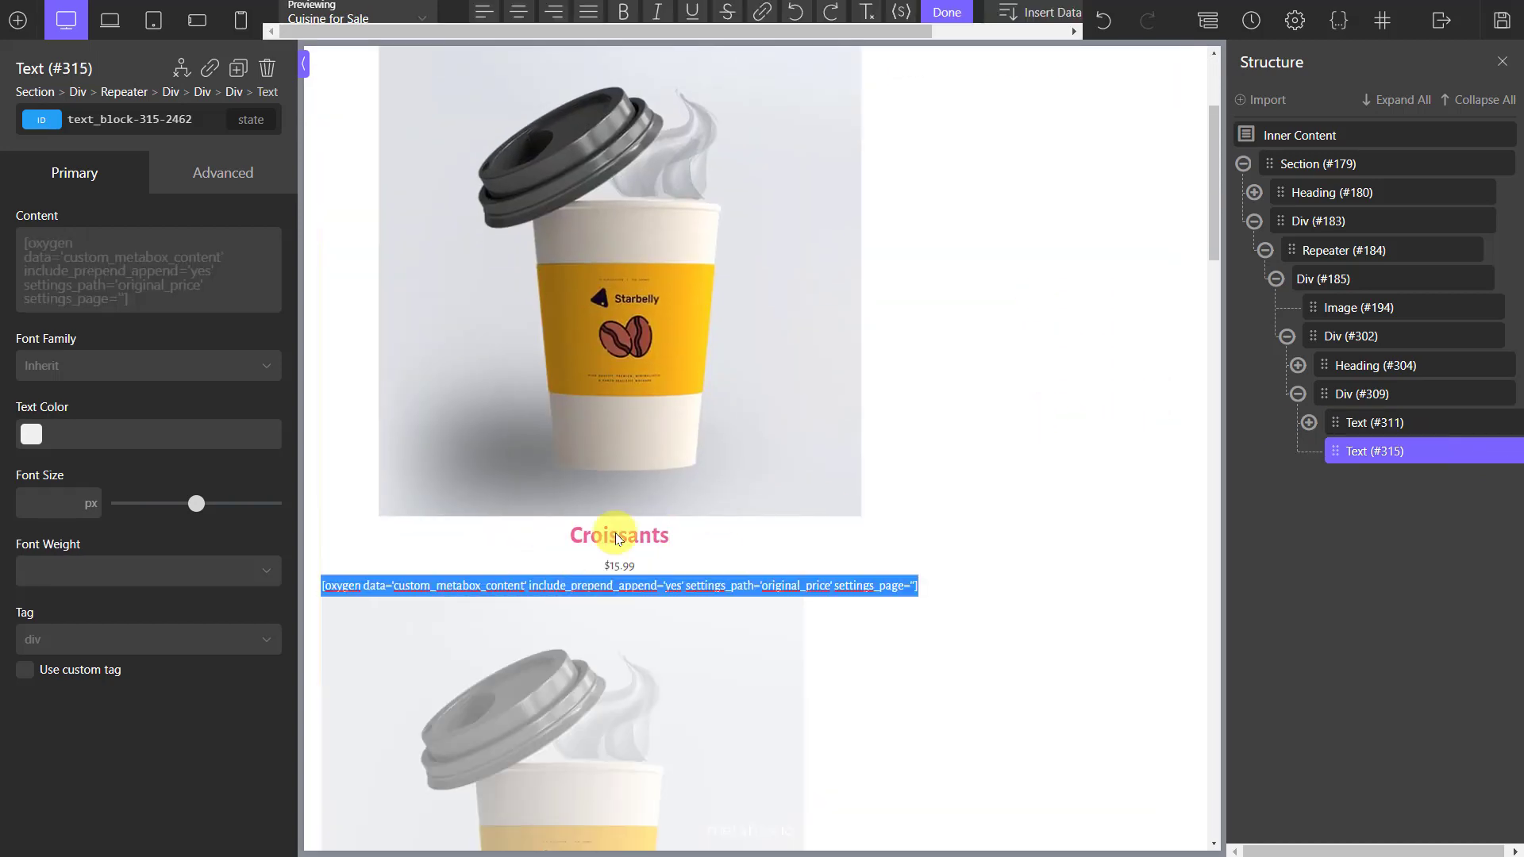
{"action": "left_click", "coordinate": [1048, 12]}
{"action": "left_click", "coordinate": [1068, 238]}
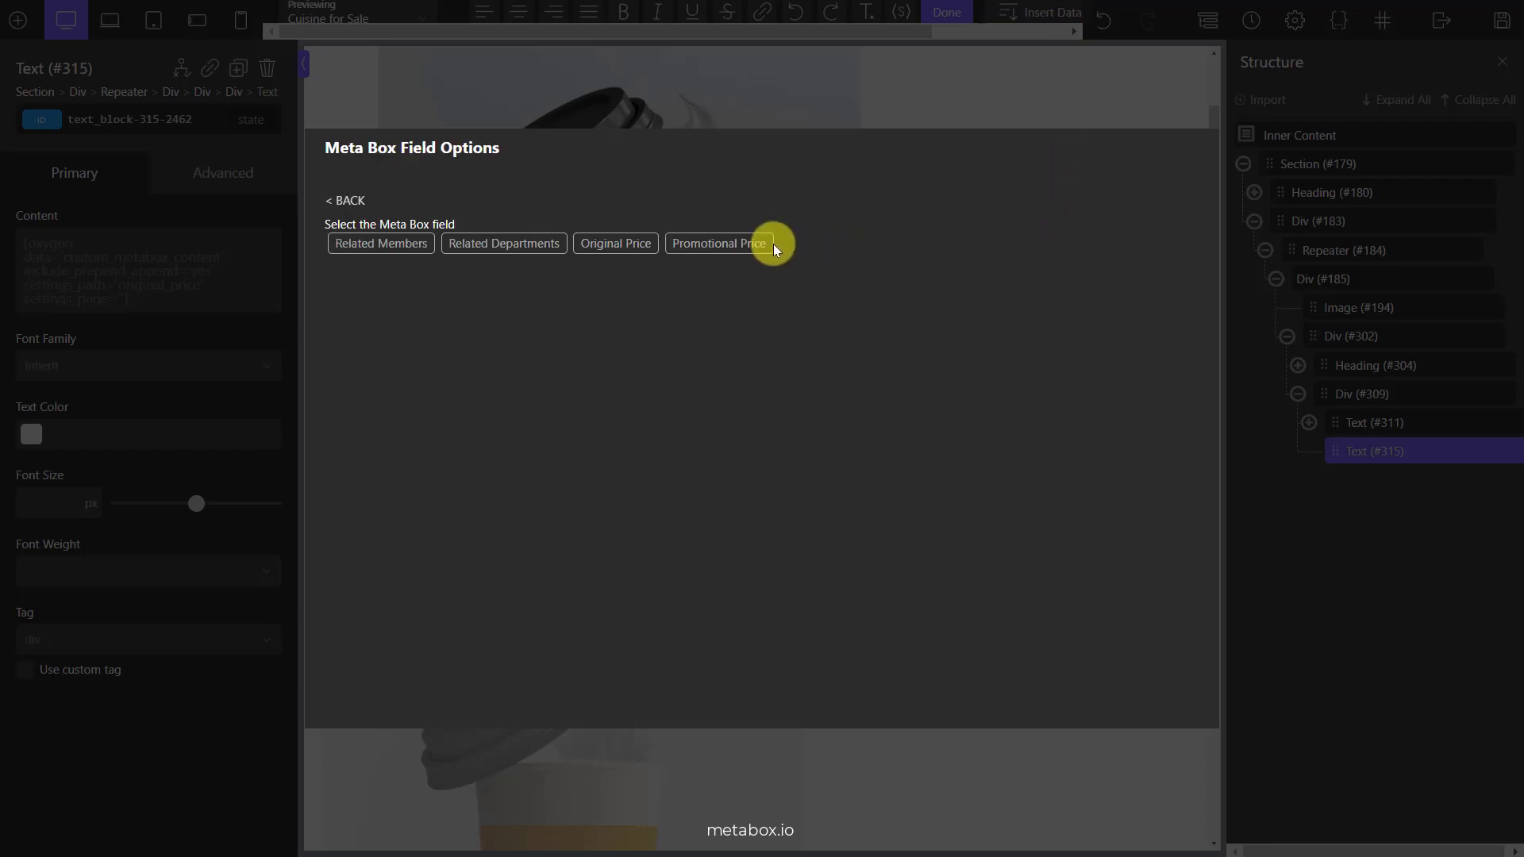
{"action": "left_click", "coordinate": [762, 240]}
{"action": "left_click", "coordinate": [334, 315]}
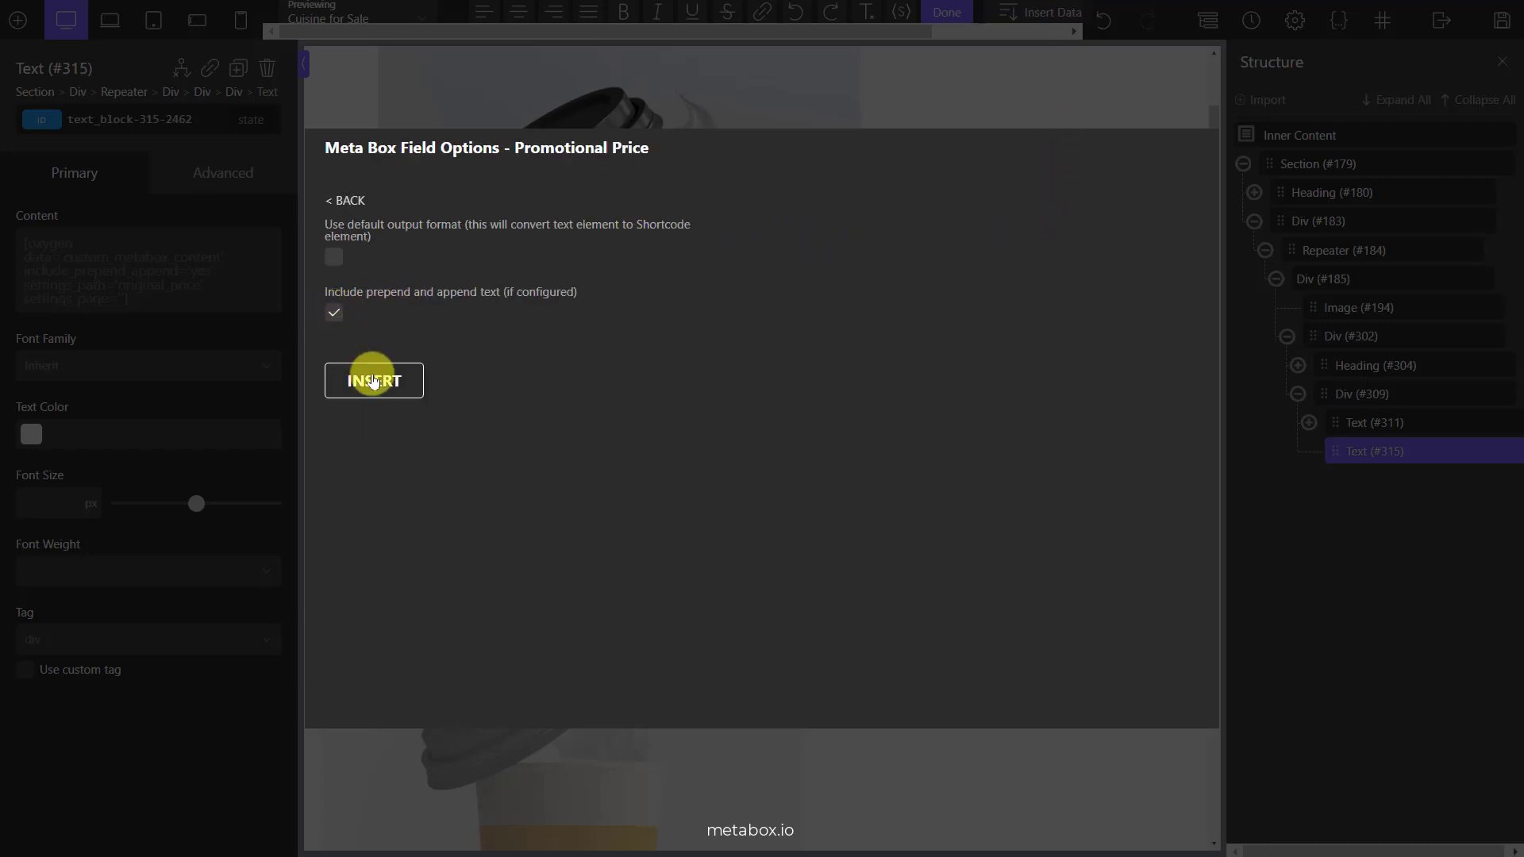
{"action": "left_click", "coordinate": [374, 382]}
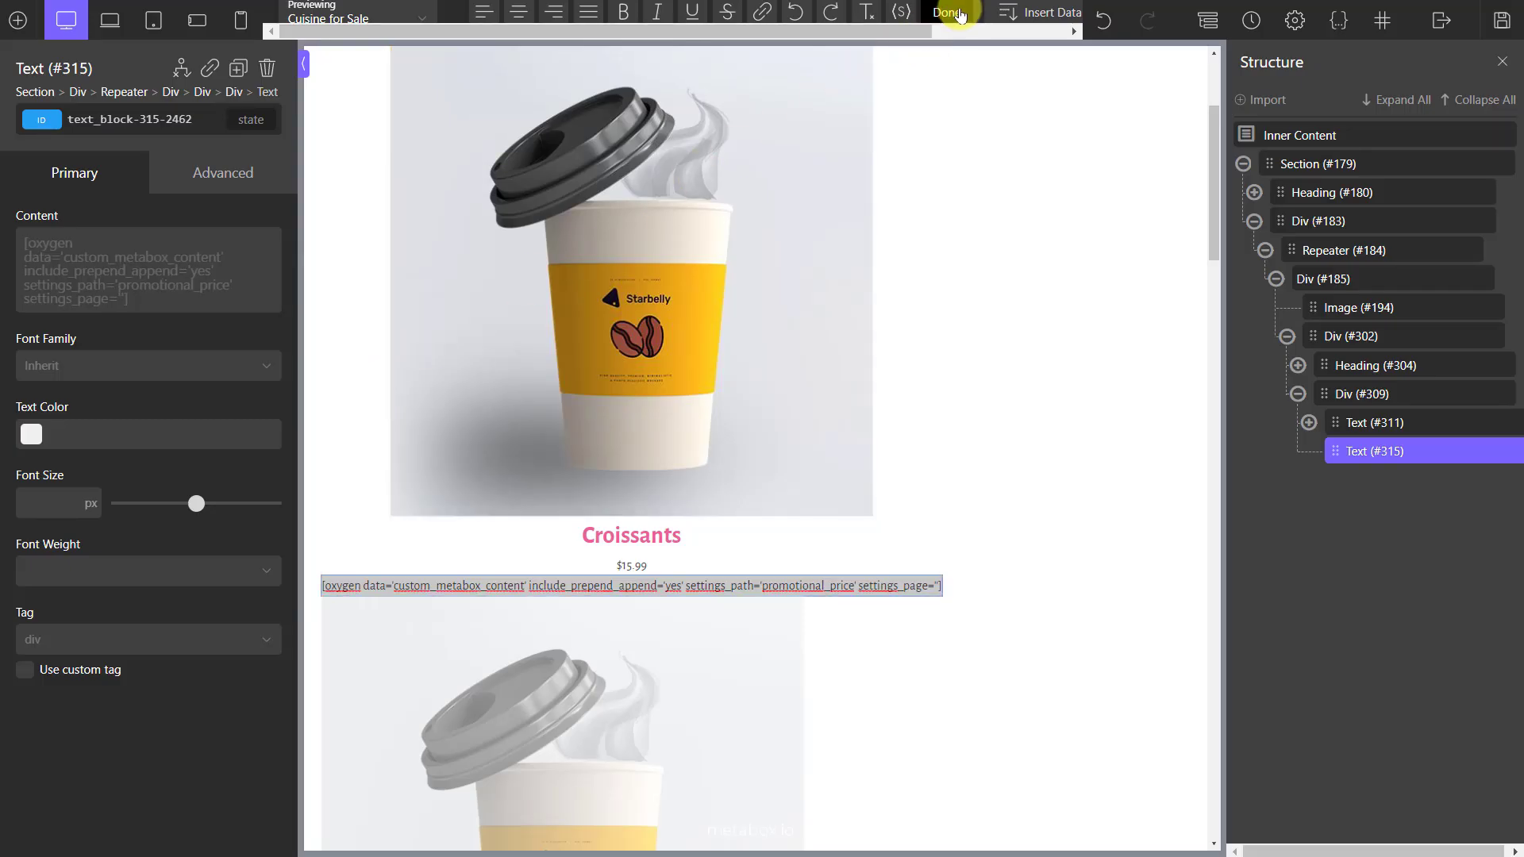
{"action": "left_click", "coordinate": [949, 13]}
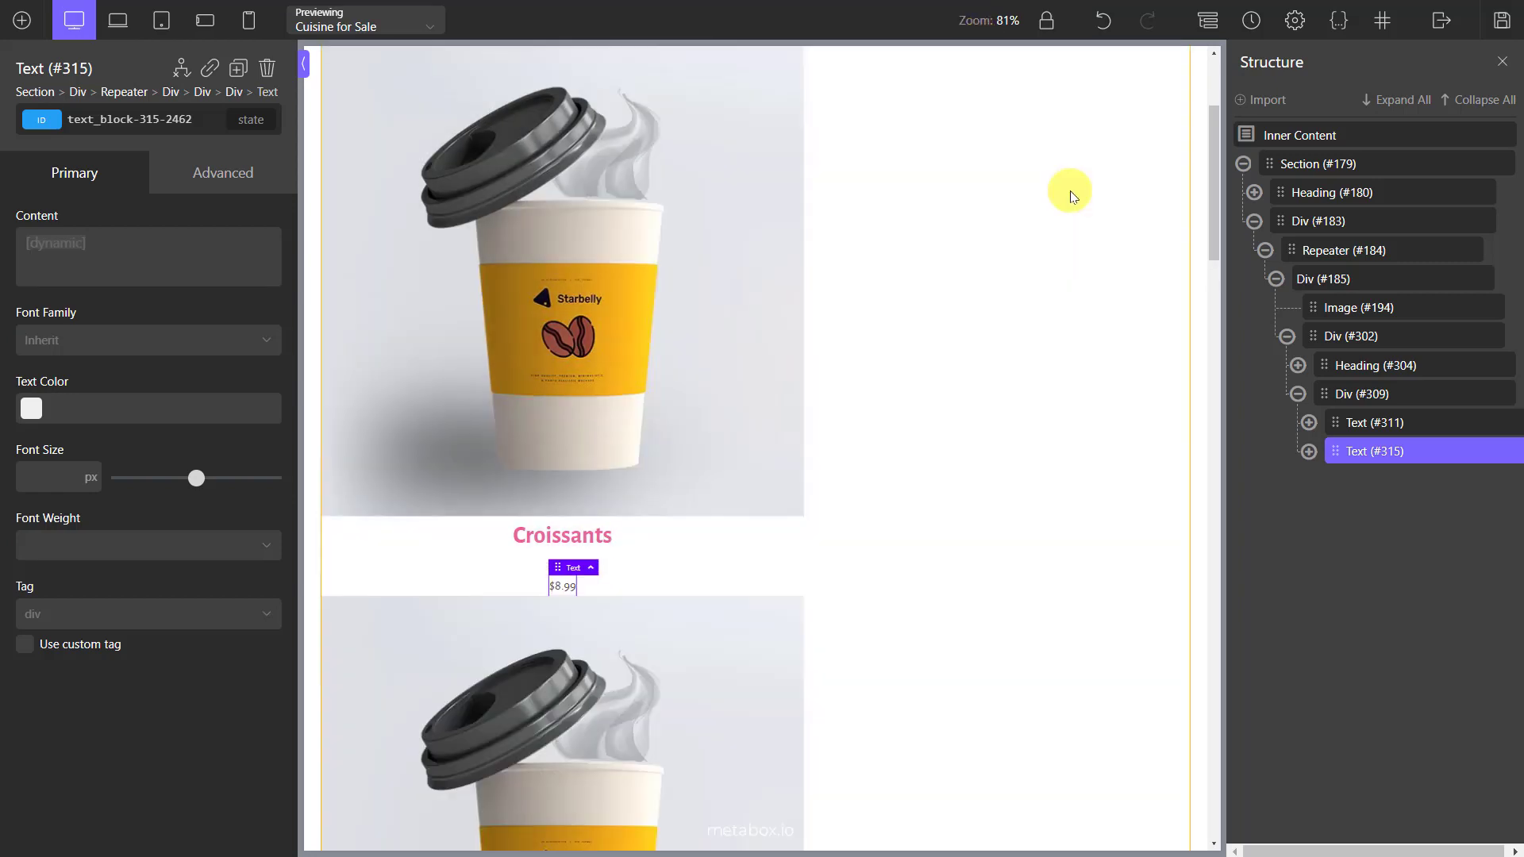
Add a new Div inside the Repeater's Div, below the title and prices, and place a Text element in it.
{"action": "scroll", "coordinate": [1070, 196], "scroll_direction": "down", "scroll_amount": 5}
{"action": "scroll", "coordinate": [1070, 196], "scroll_direction": "up", "scroll_amount": 8}
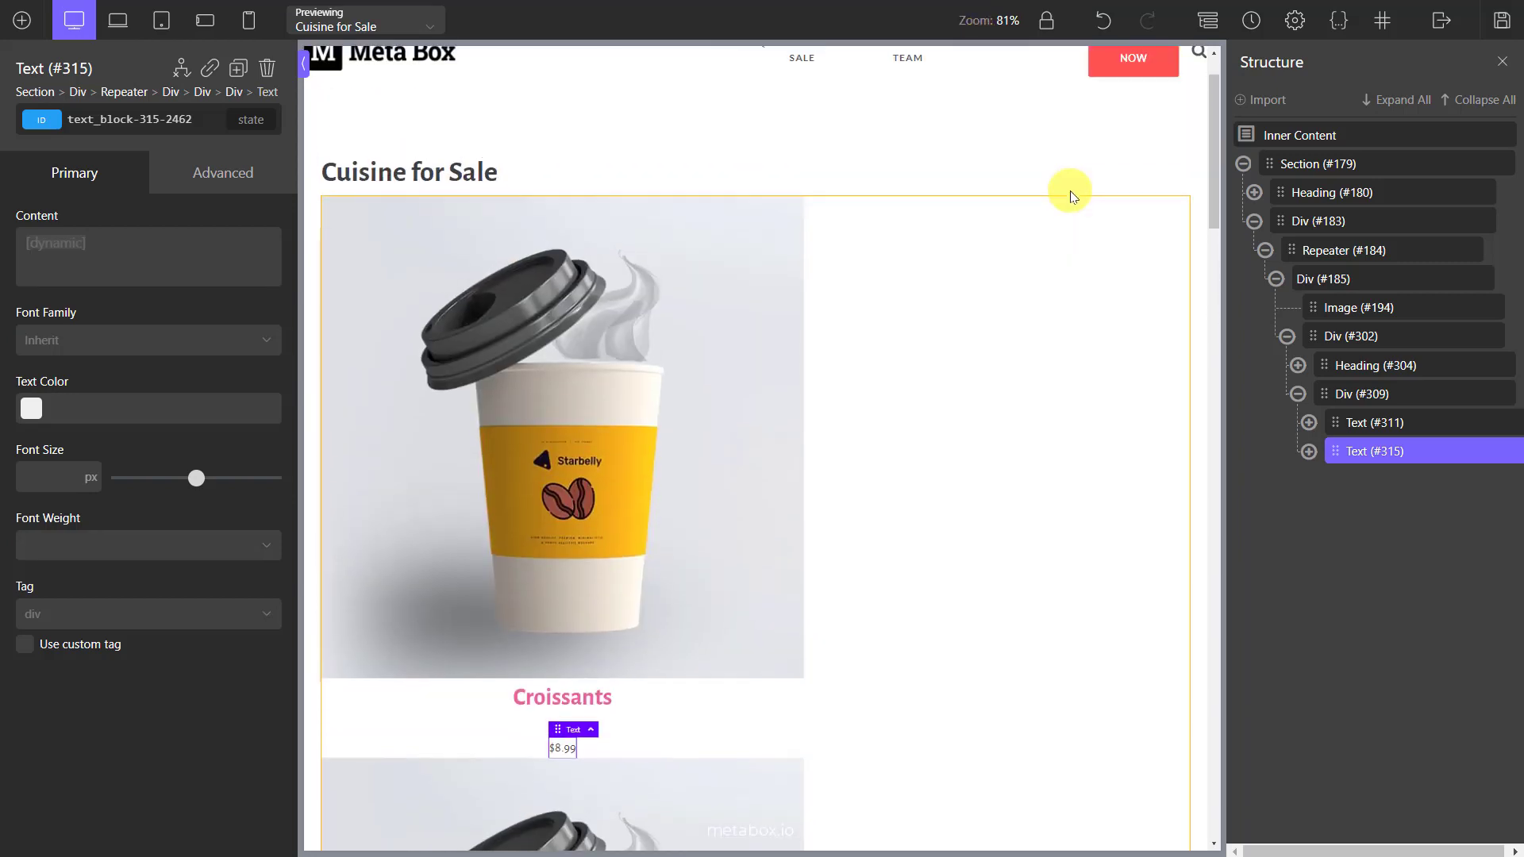
{"action": "left_click", "coordinate": [1328, 278]}
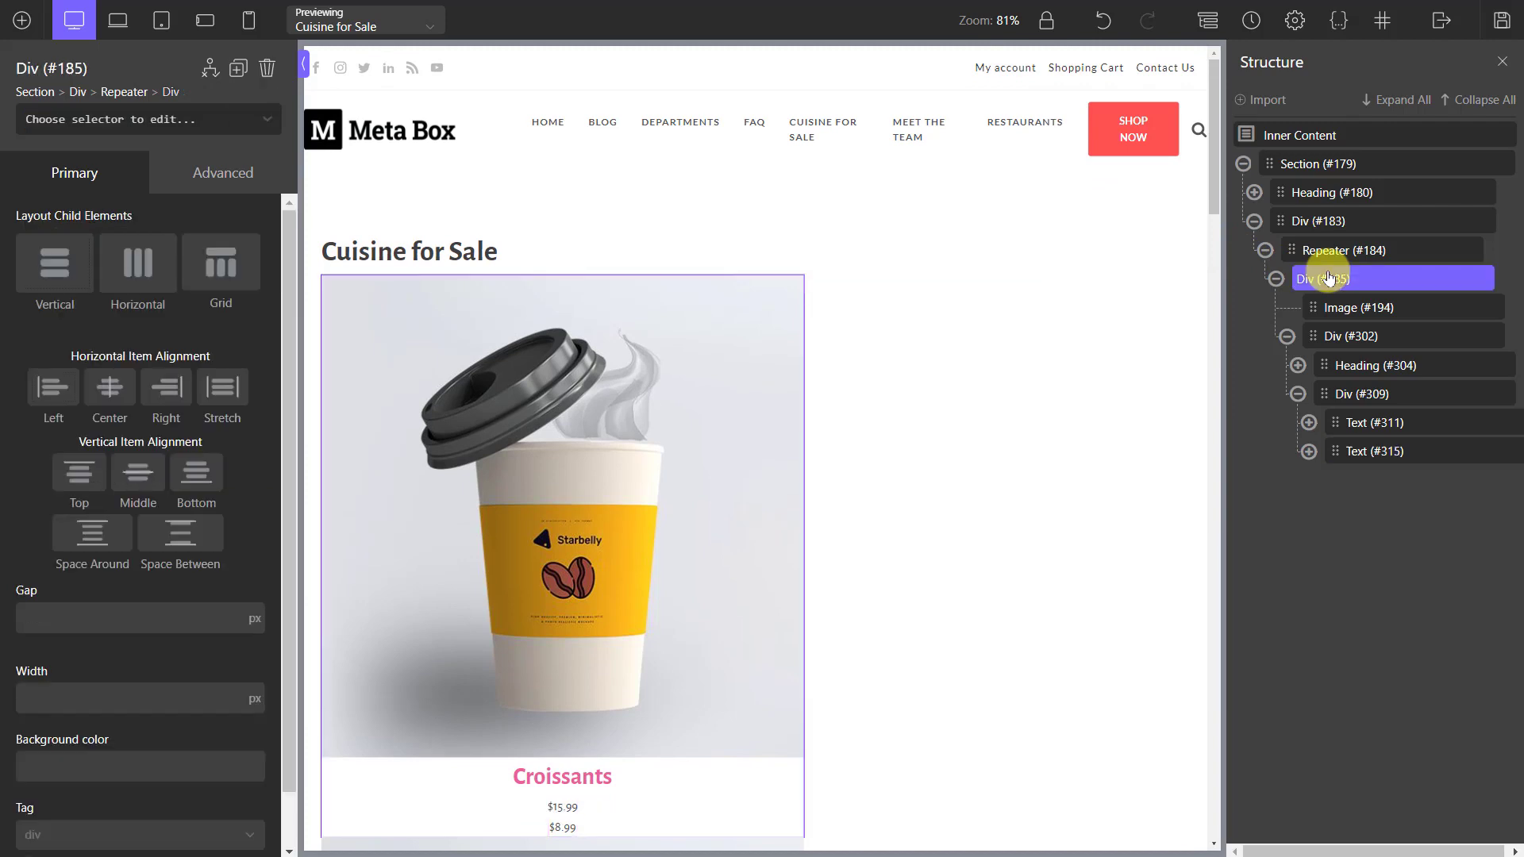
{"action": "left_click", "coordinate": [24, 18]}
{"action": "left_click", "coordinate": [133, 202]}
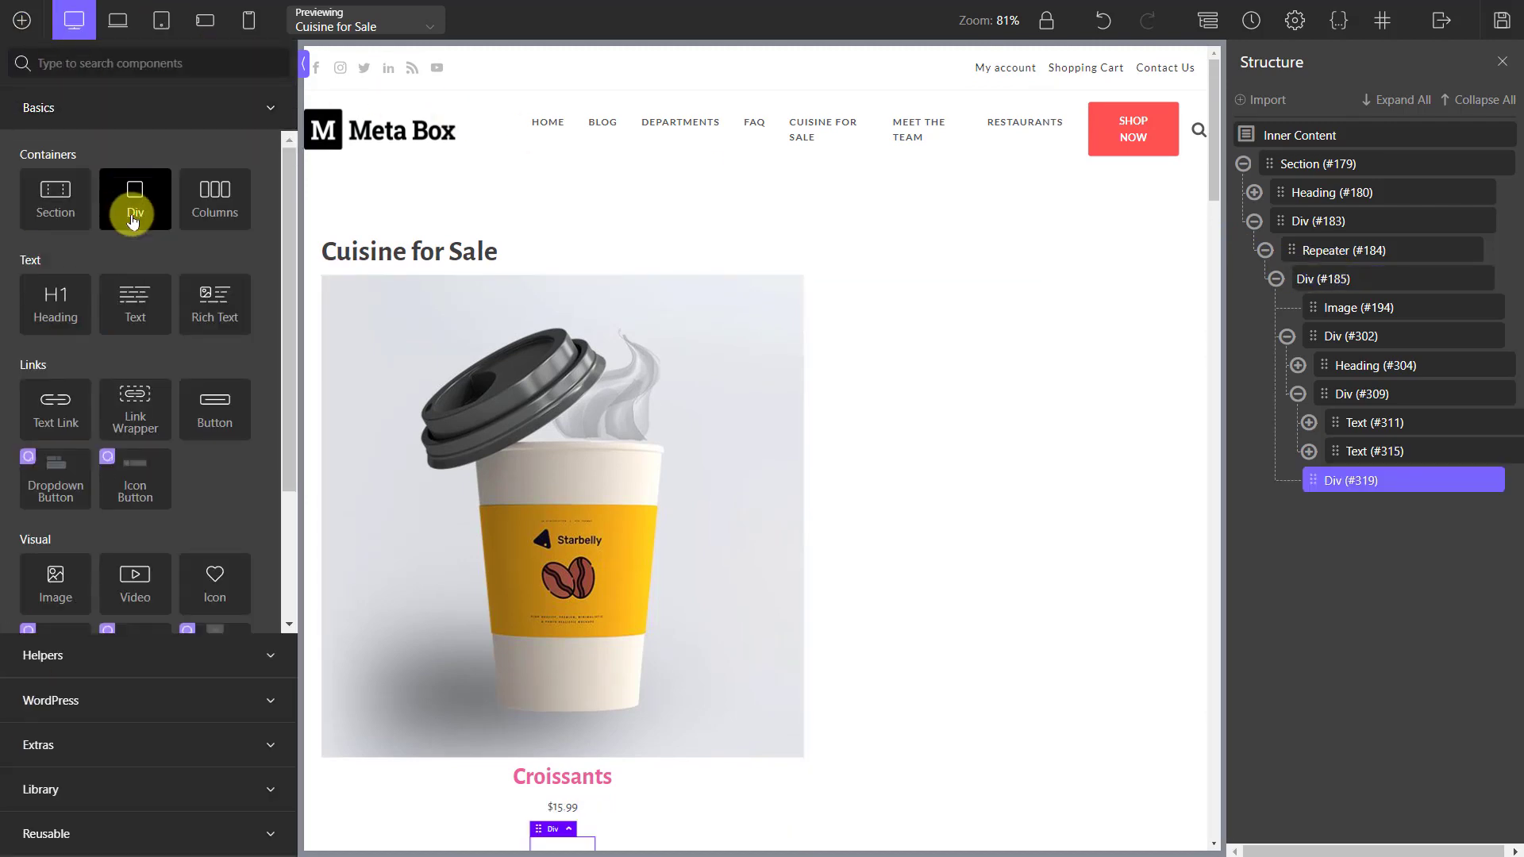
{"action": "left_click", "coordinate": [150, 297]}
Replace the new Text element's placeholder with the dynamic post Content.
{"action": "scroll", "coordinate": [937, 460], "scroll_direction": "down", "scroll_amount": 3}
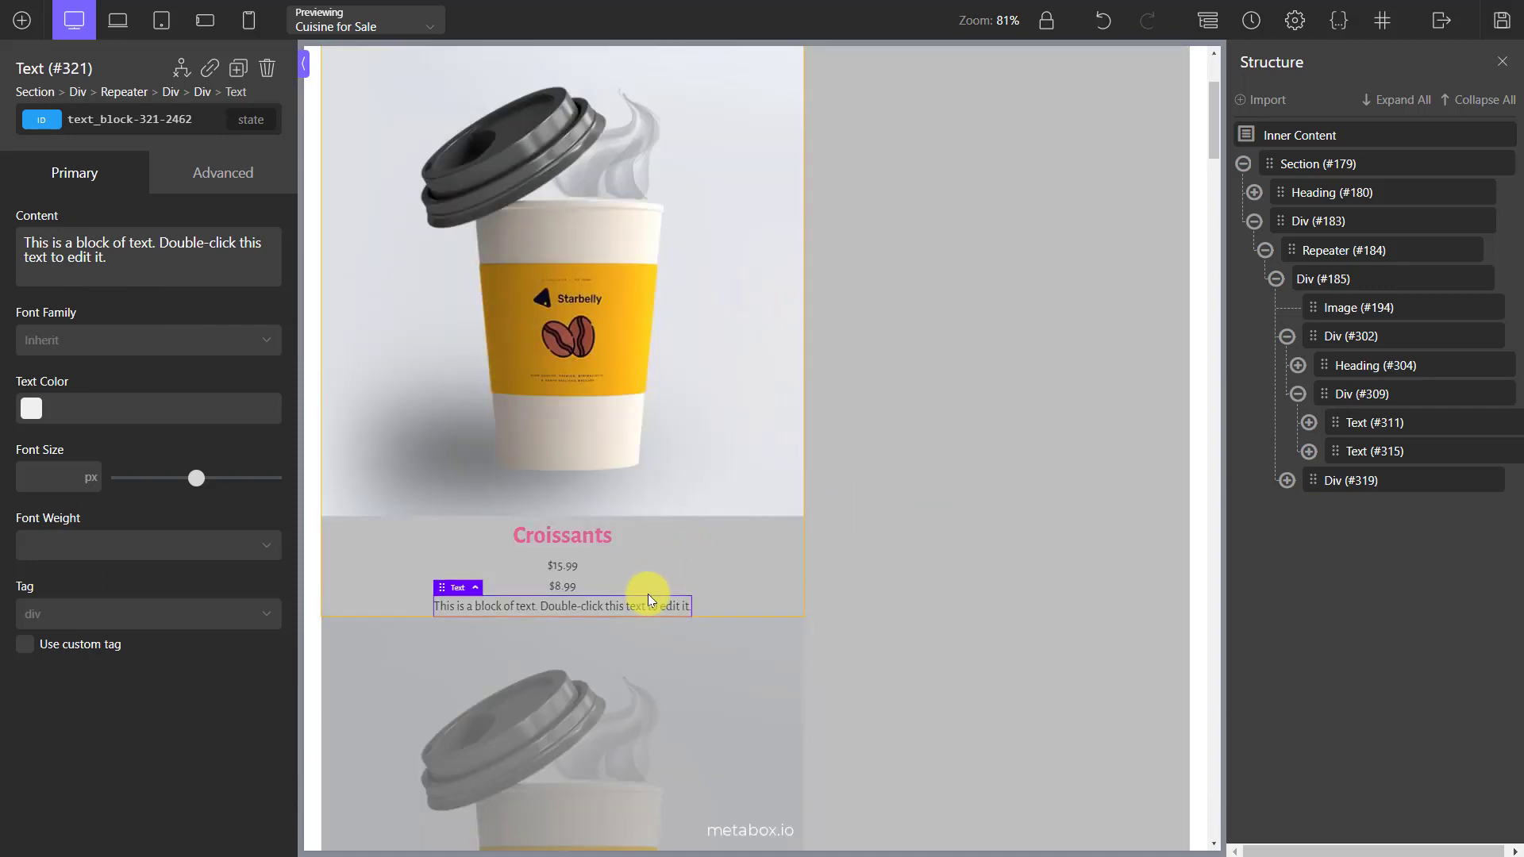
{"action": "double_click", "coordinate": [648, 600]}
{"action": "left_click", "coordinate": [1010, 8]}
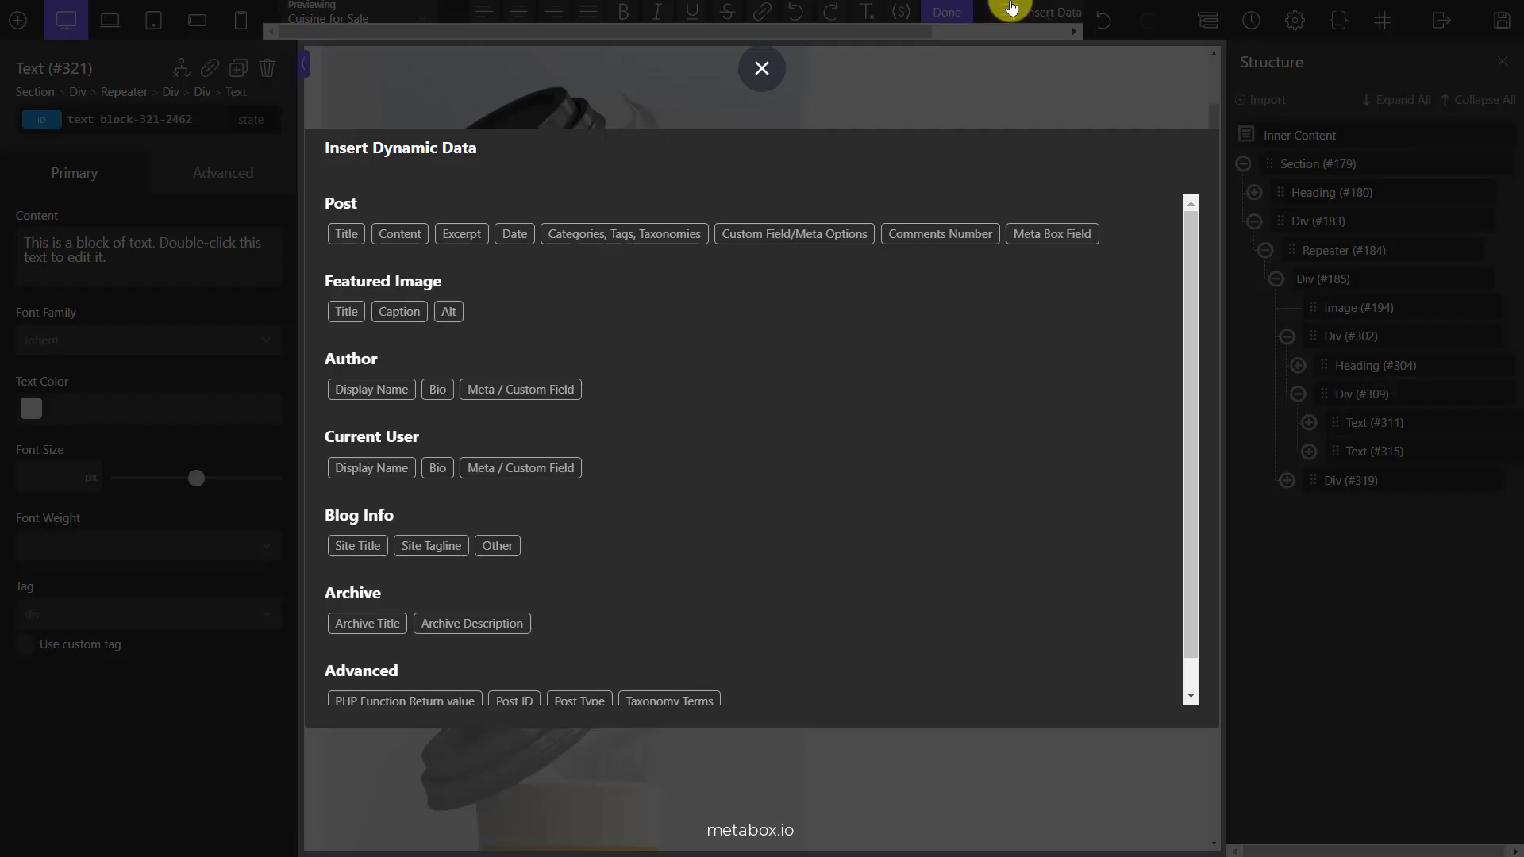
{"action": "left_click", "coordinate": [398, 231]}
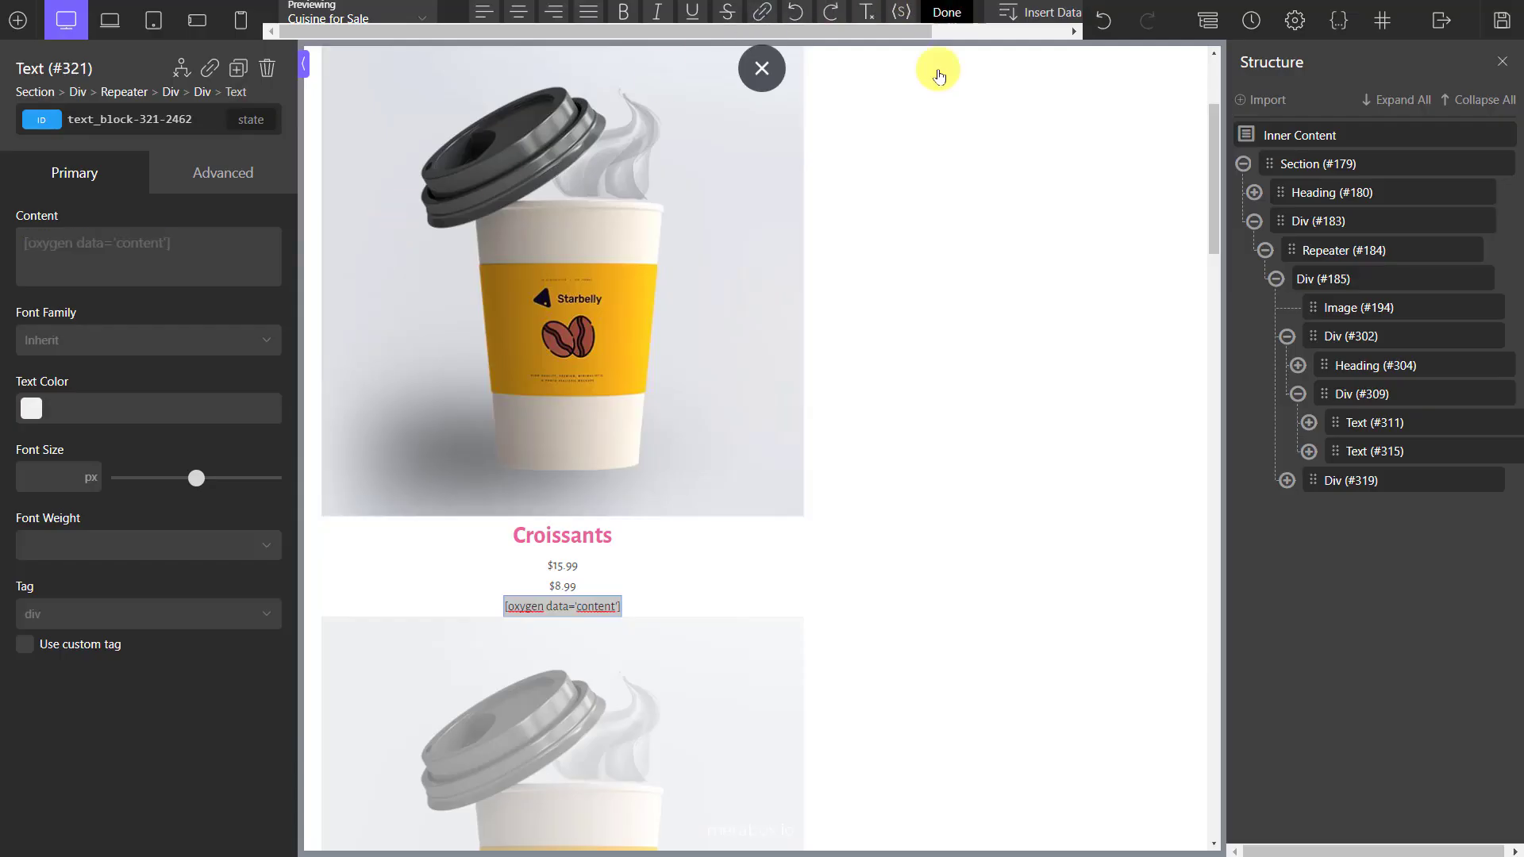
{"action": "left_click", "coordinate": [947, 12]}
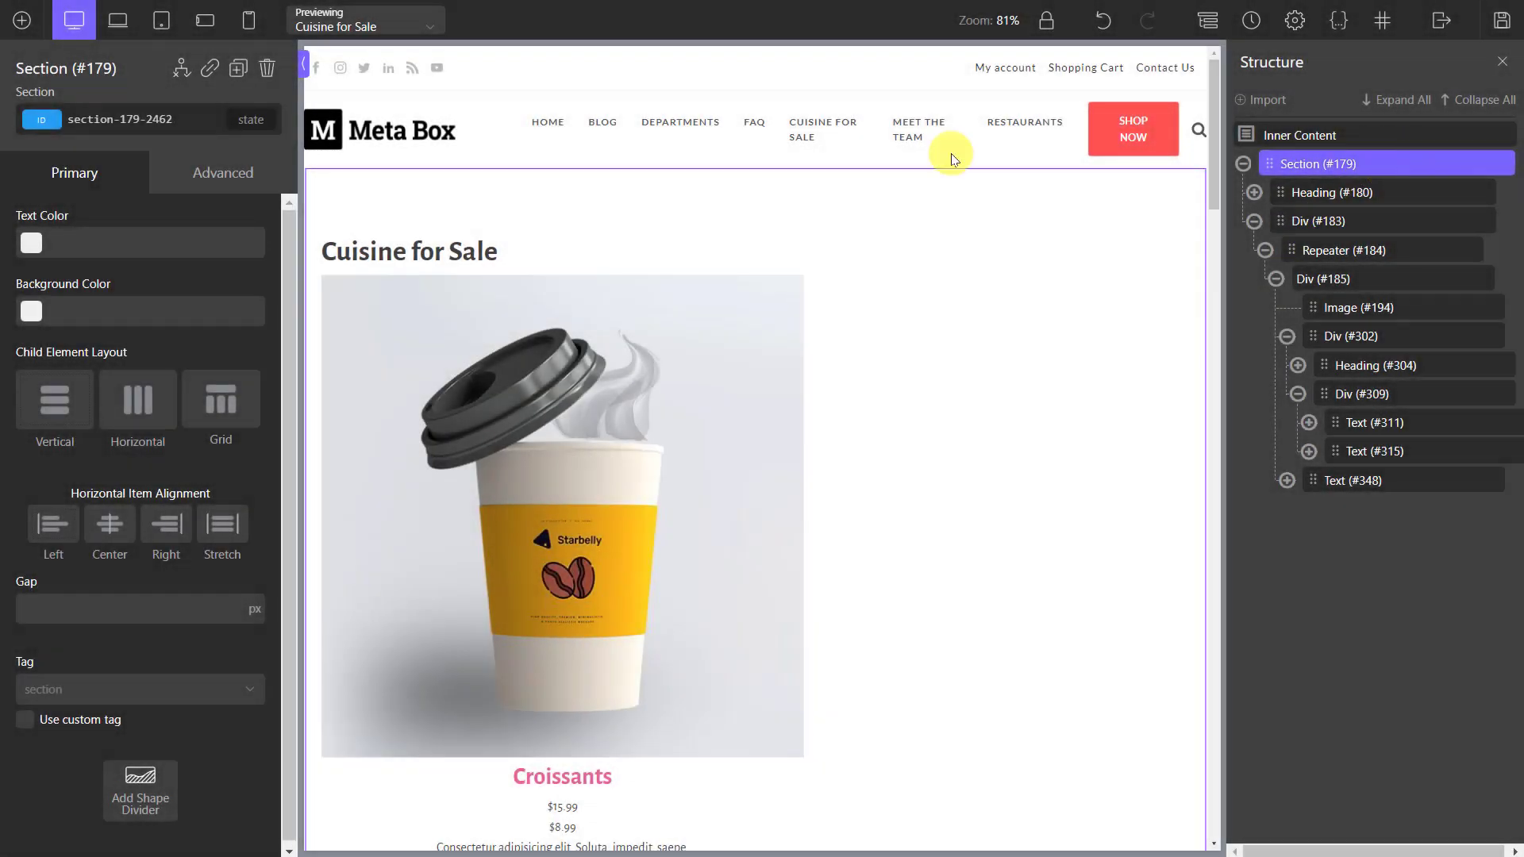
Set the Section's text color to #363636 and its padding to 50 px top and bottom, 0 px left and right.
{"action": "left_click", "coordinate": [204, 255]}
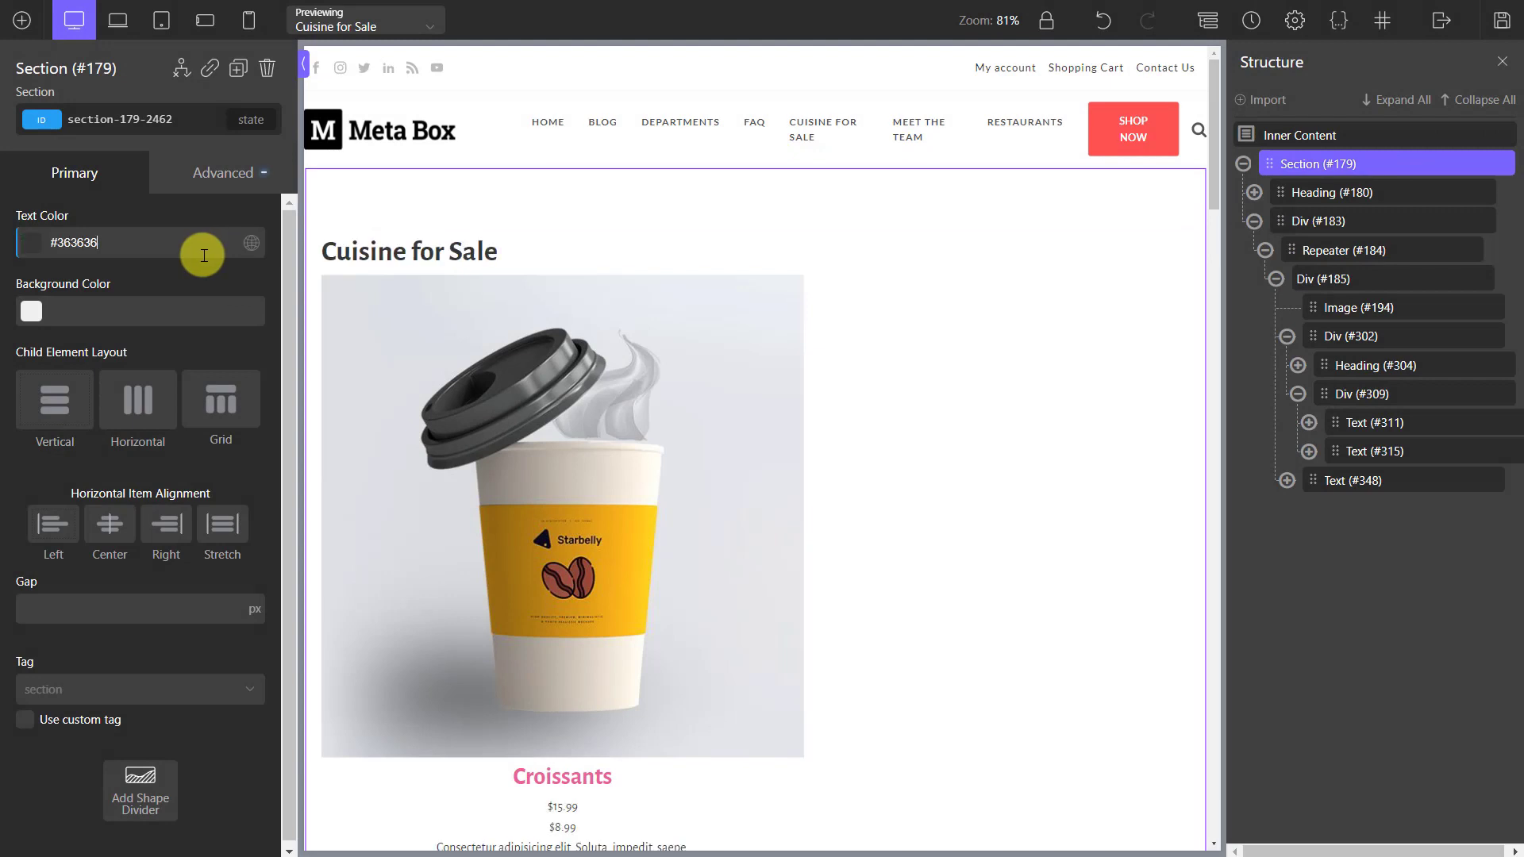
{"action": "left_click", "coordinate": [199, 176]}
{"action": "left_click", "coordinate": [204, 279]}
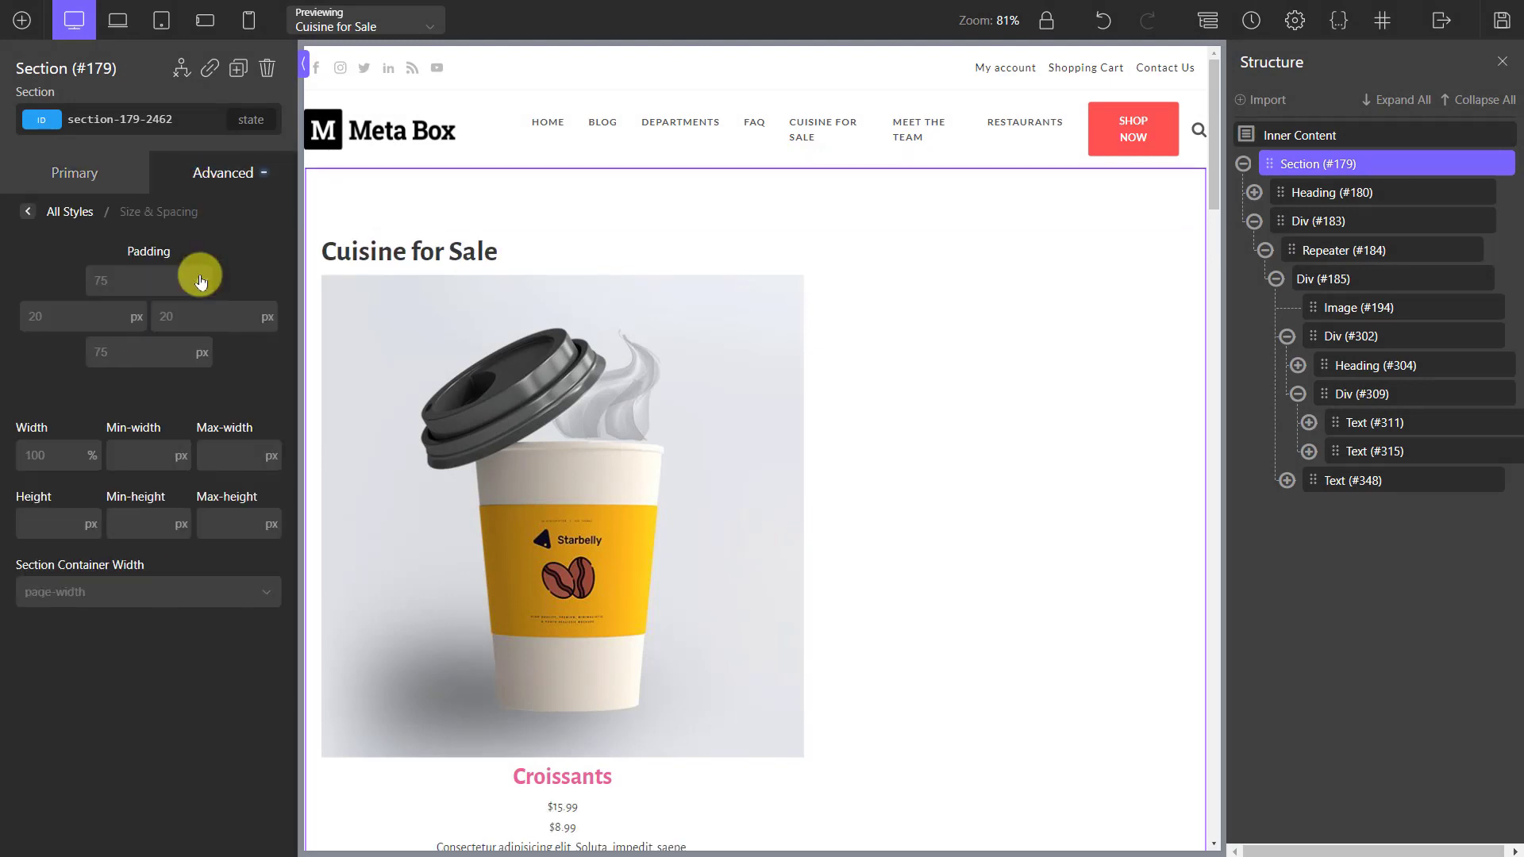
{"action": "type", "text": "50"}
{"action": "left_click", "coordinate": [135, 341]}
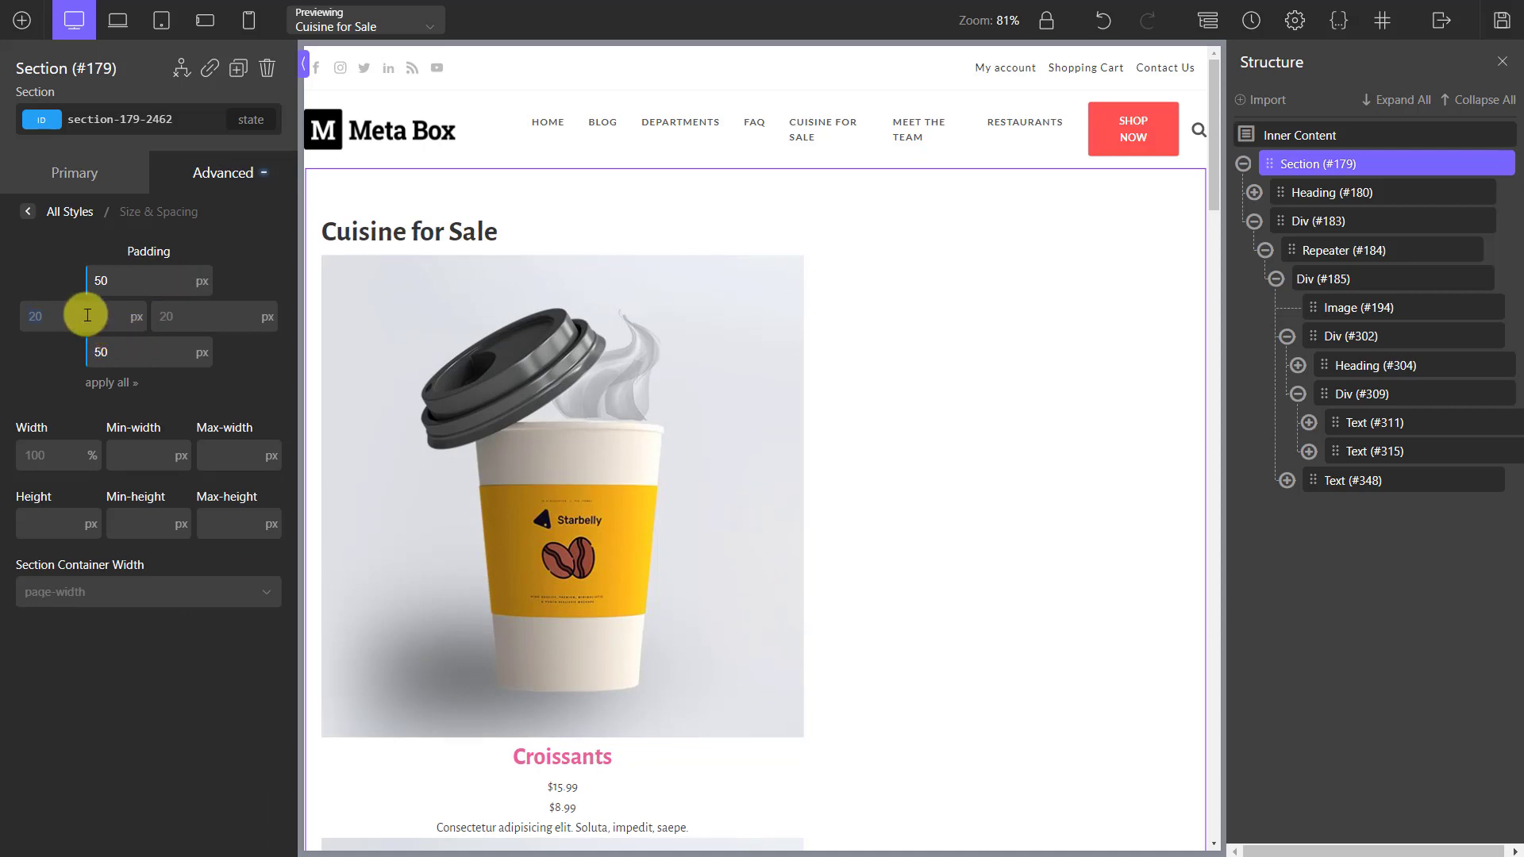
{"action": "type", "text": "0"}
{"action": "left_click", "coordinate": [180, 315]}
{"action": "type", "text": "0"}
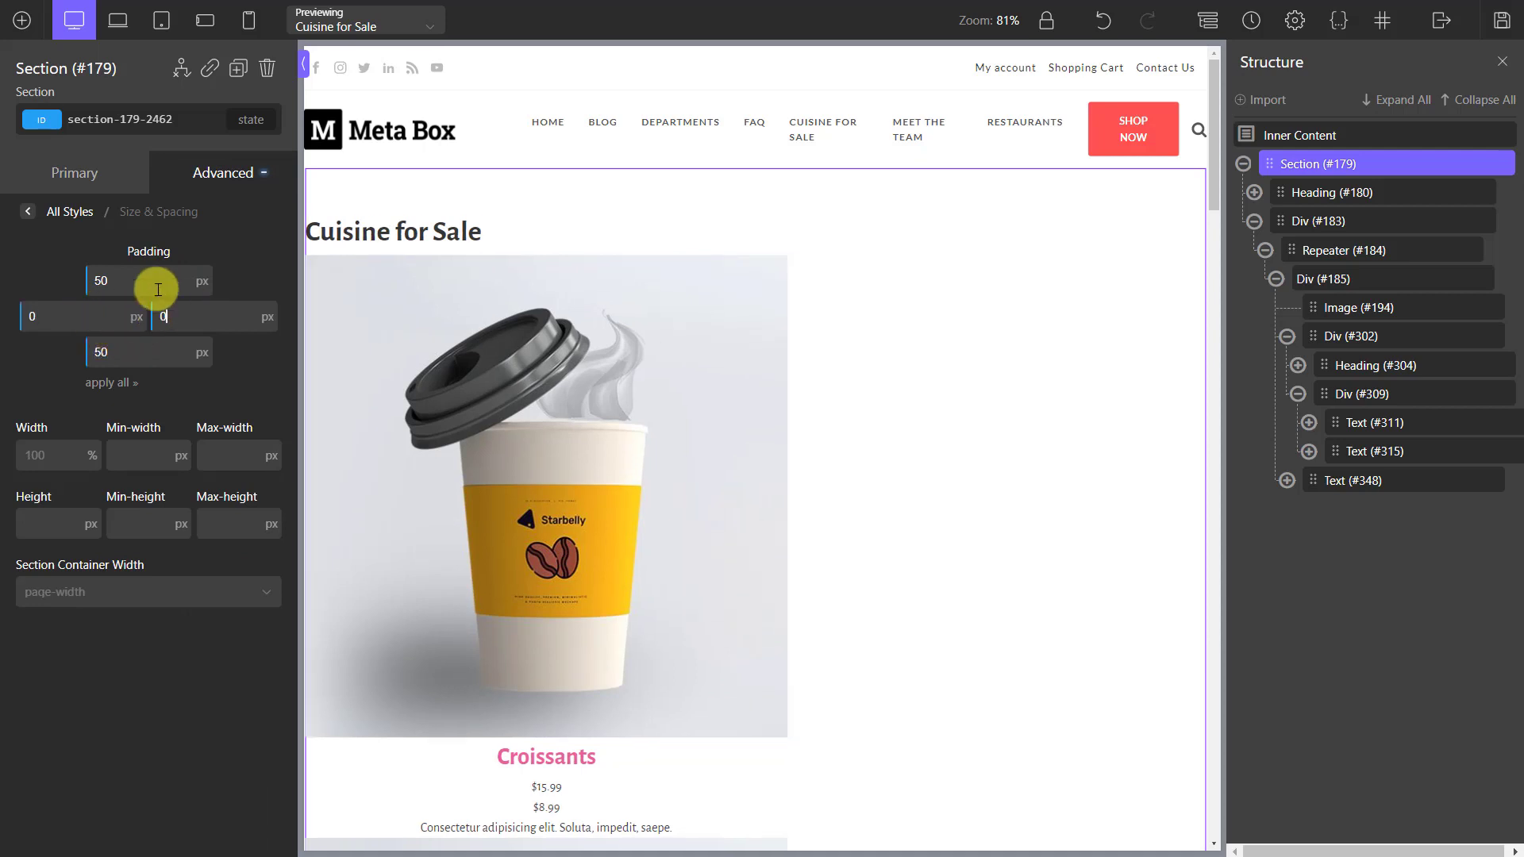
Set the Section's typography font family to Rubik.
{"action": "left_click", "coordinate": [30, 210]}
{"action": "left_click", "coordinate": [218, 370]}
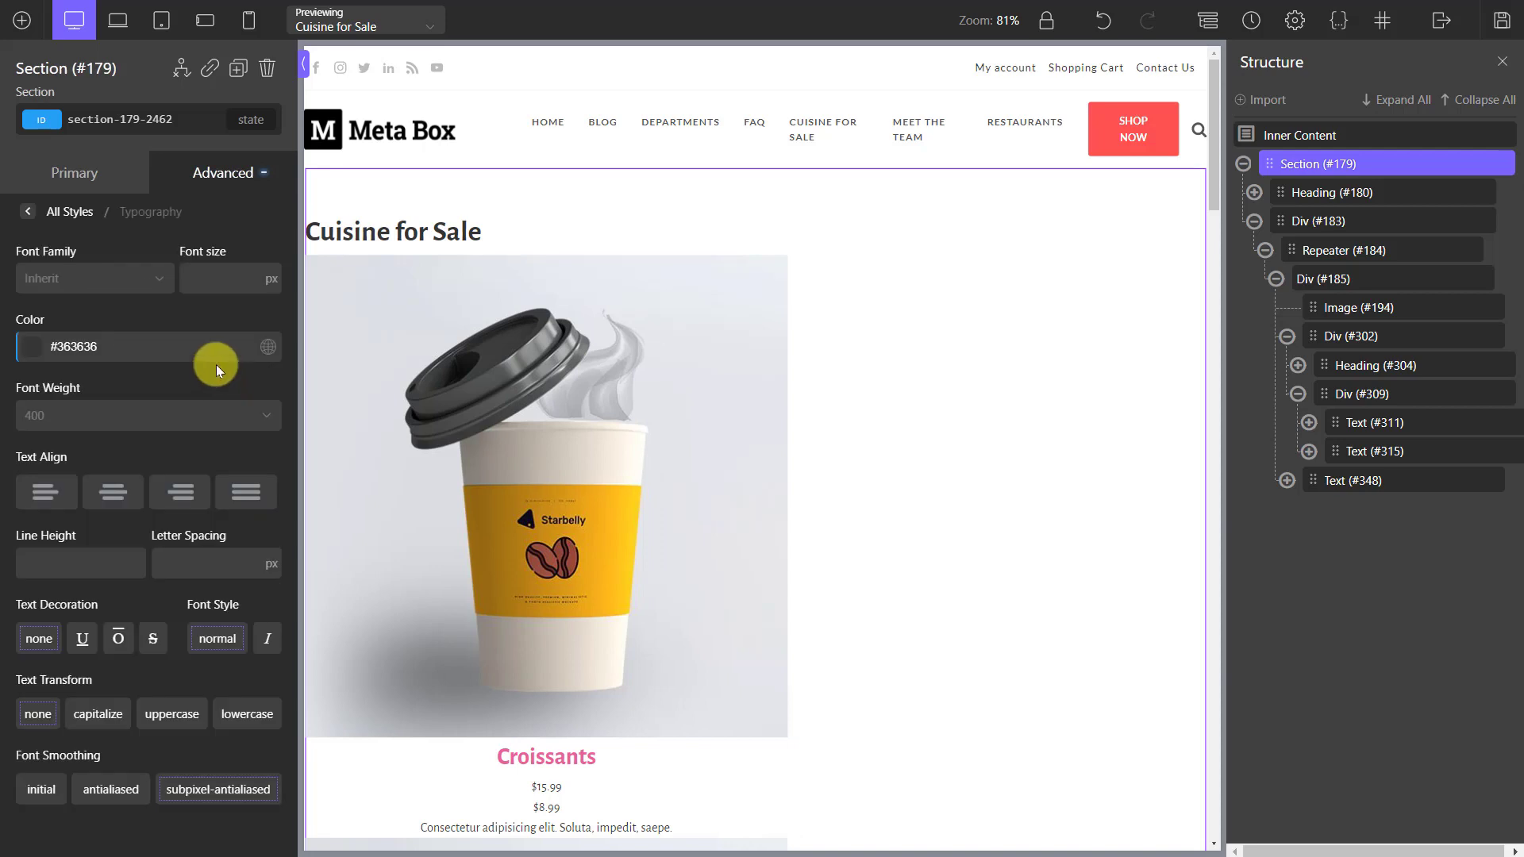
{"action": "left_click", "coordinate": [154, 277]}
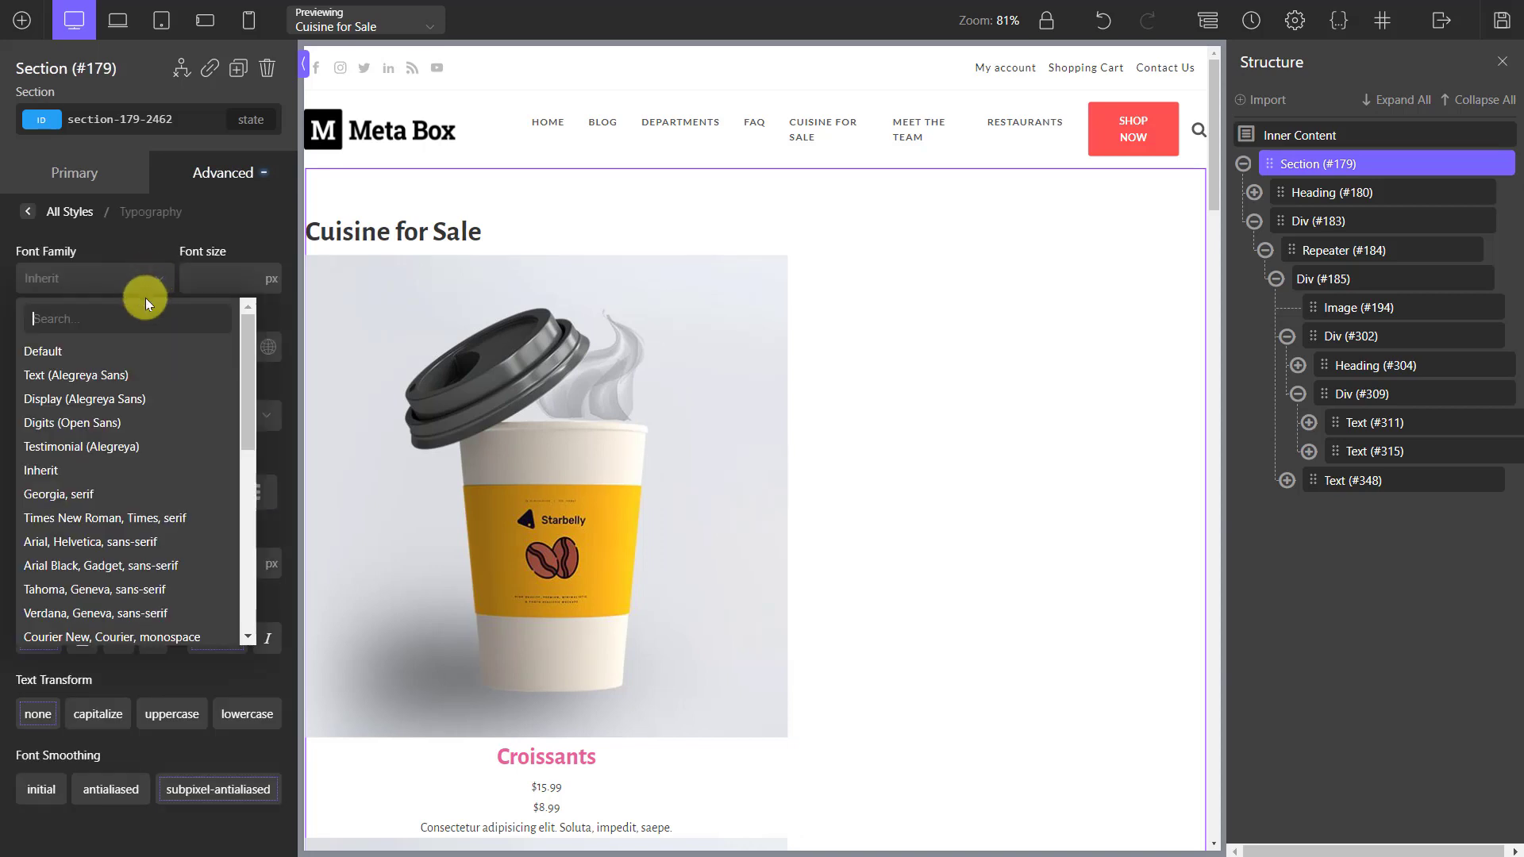
{"action": "left_click", "coordinate": [112, 466]}
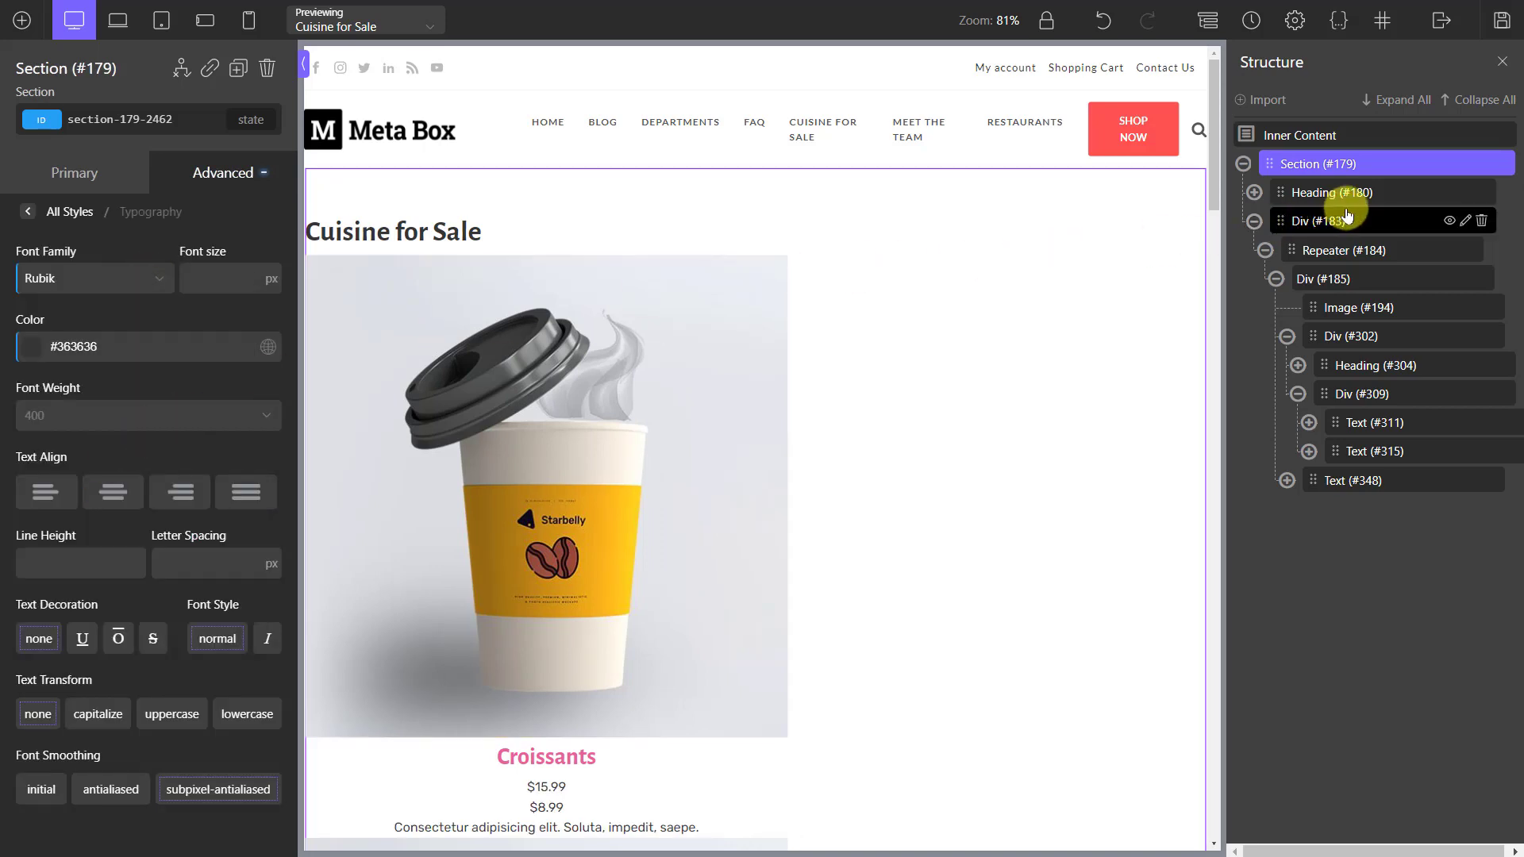
Set the Cuisine for Sale page Heading to font size 48 px and font weight 700.
{"action": "left_click", "coordinate": [1387, 192]}
{"action": "left_click", "coordinate": [45, 477]}
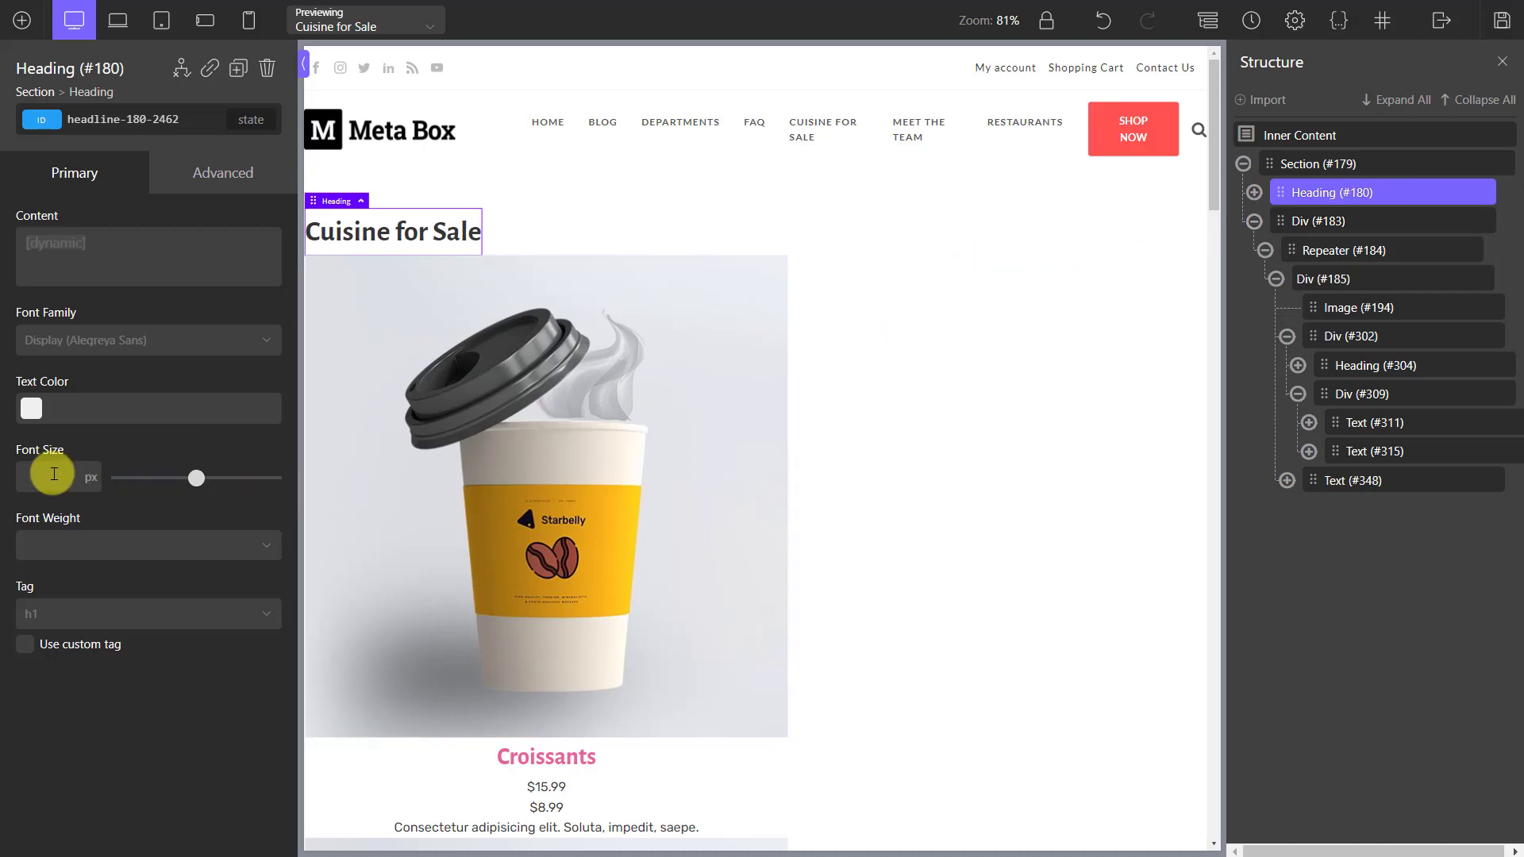
{"action": "type", "text": "48"}
{"action": "left_click", "coordinate": [51, 536]}
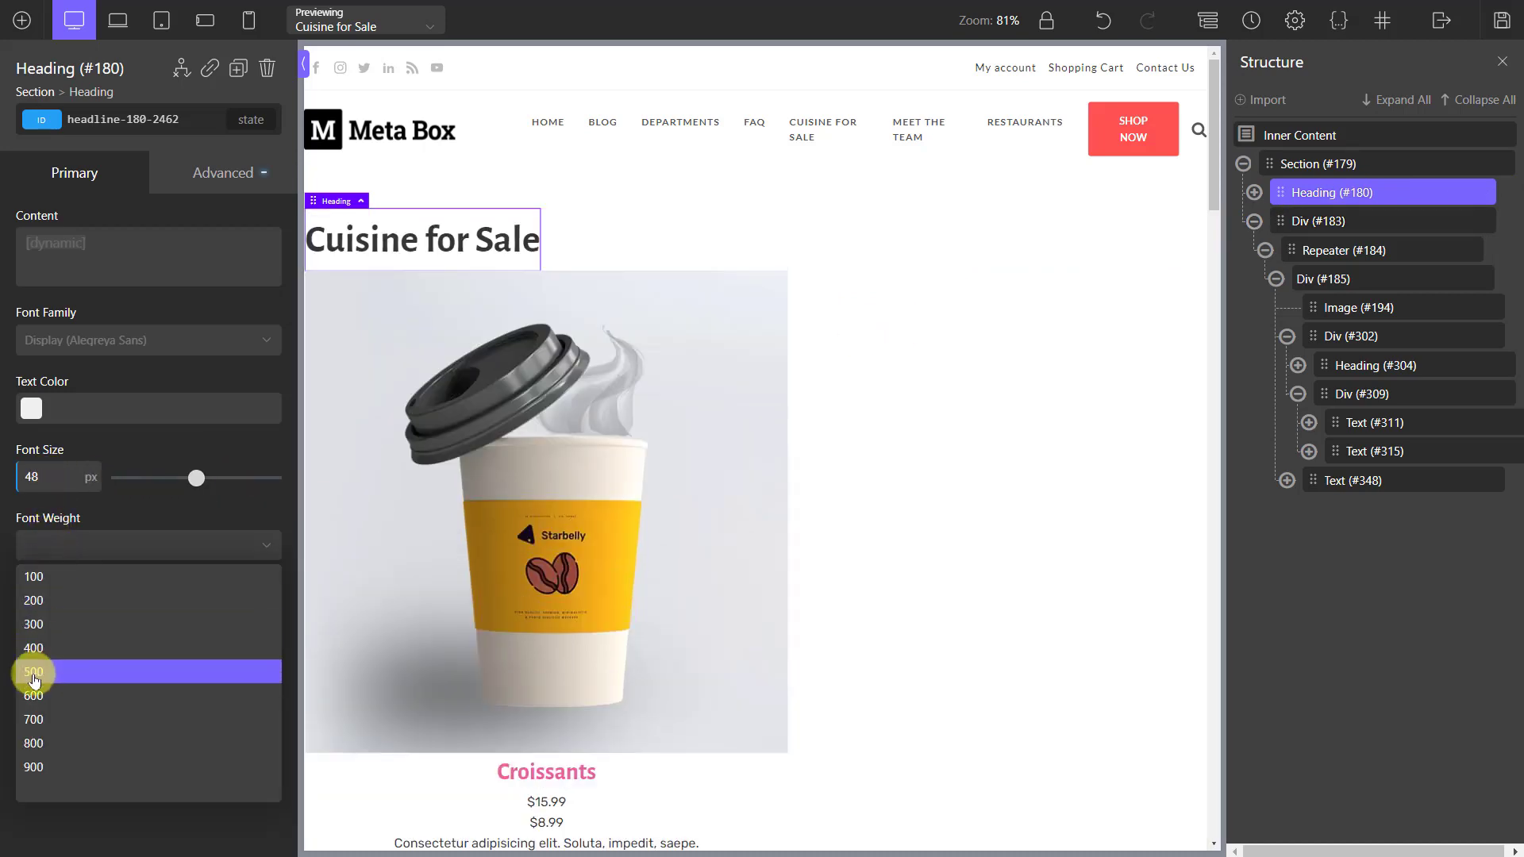
{"action": "left_click", "coordinate": [32, 721]}
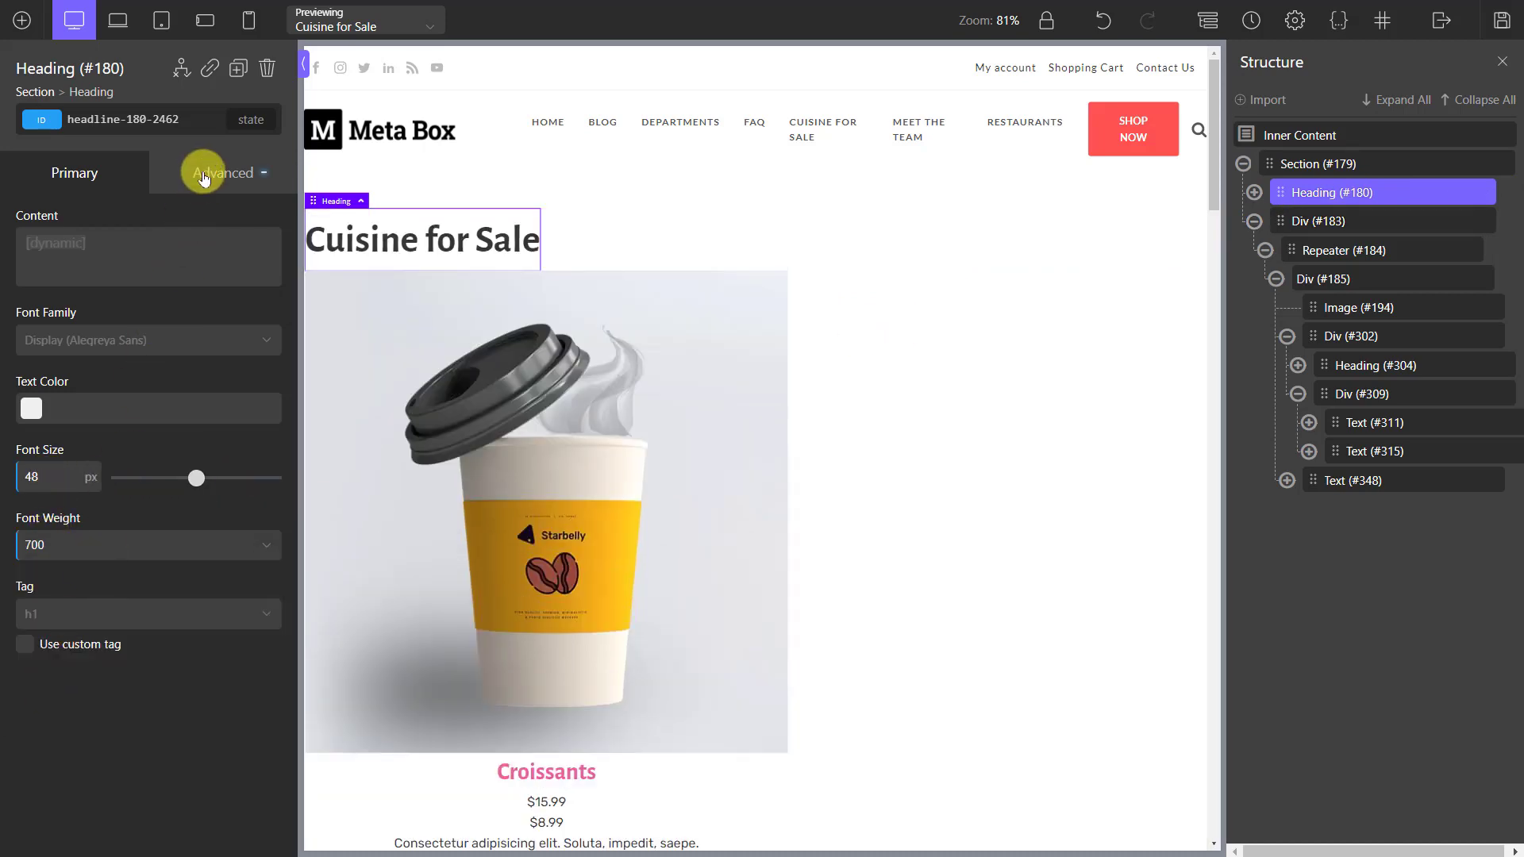
Center the Cuisine for Sale Heading in its Section by setting its Align Self to center.
{"action": "left_click", "coordinate": [204, 171]}
{"action": "left_click", "coordinate": [210, 330]}
{"action": "scroll", "coordinate": [211, 317], "scroll_direction": "down", "scroll_amount": 5}
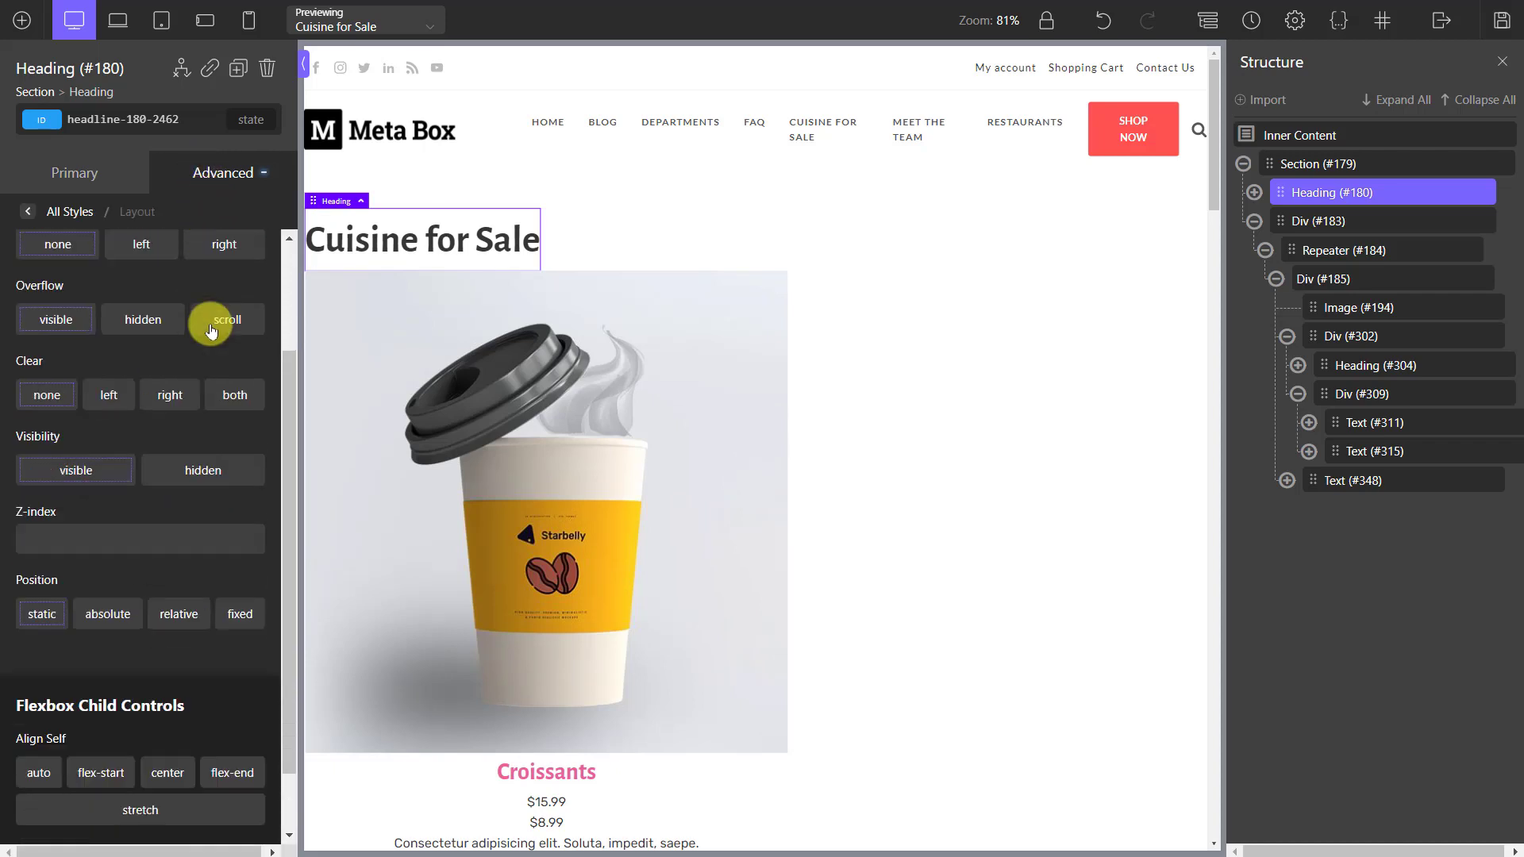
{"action": "left_click", "coordinate": [170, 695]}
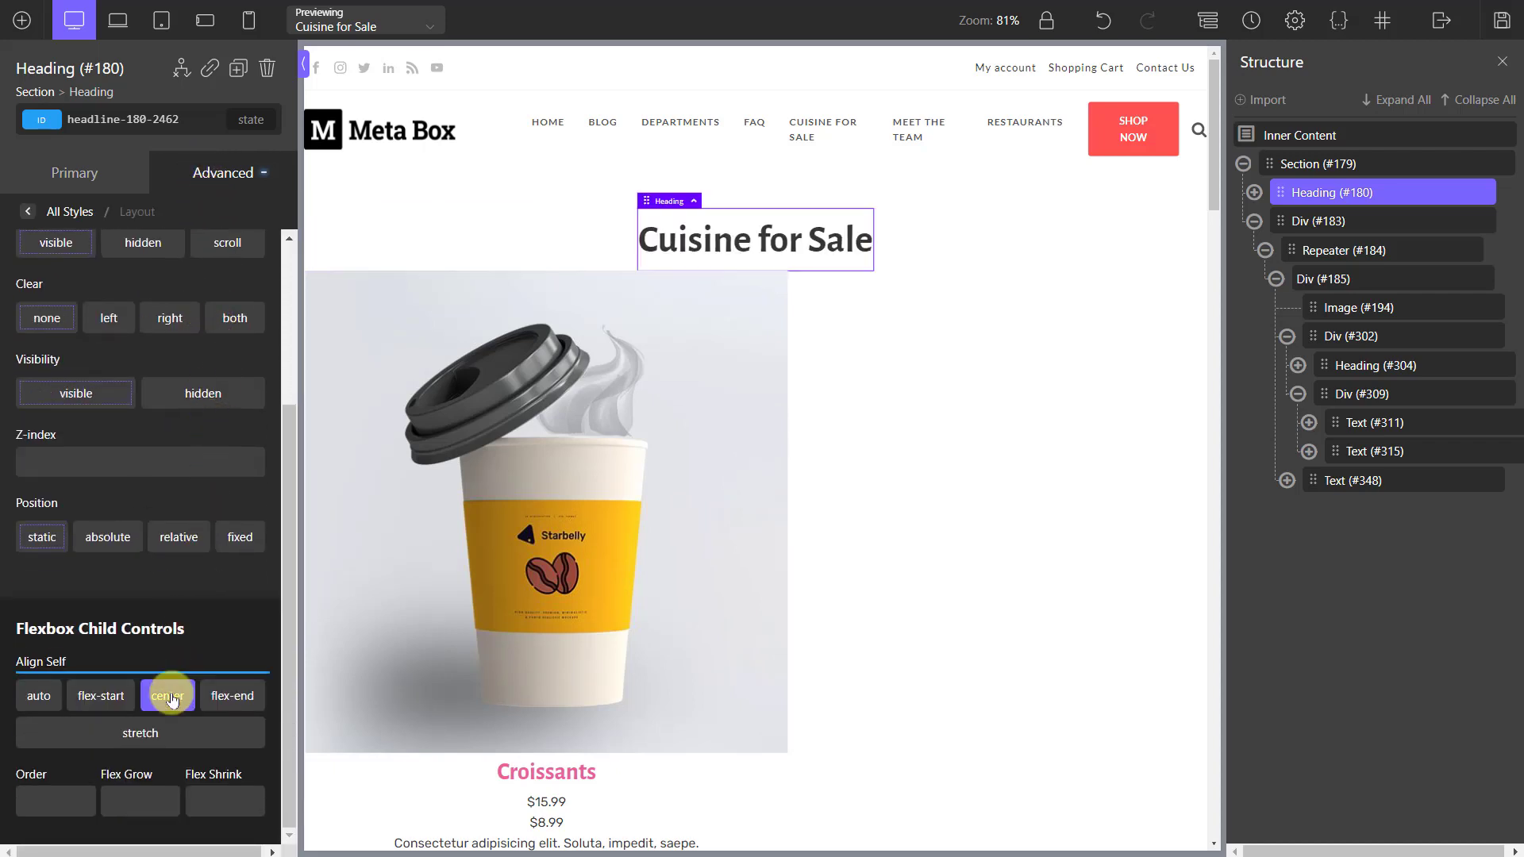
Set the width of the Div containing the Repeater to 100%.
{"action": "left_click", "coordinate": [1405, 221]}
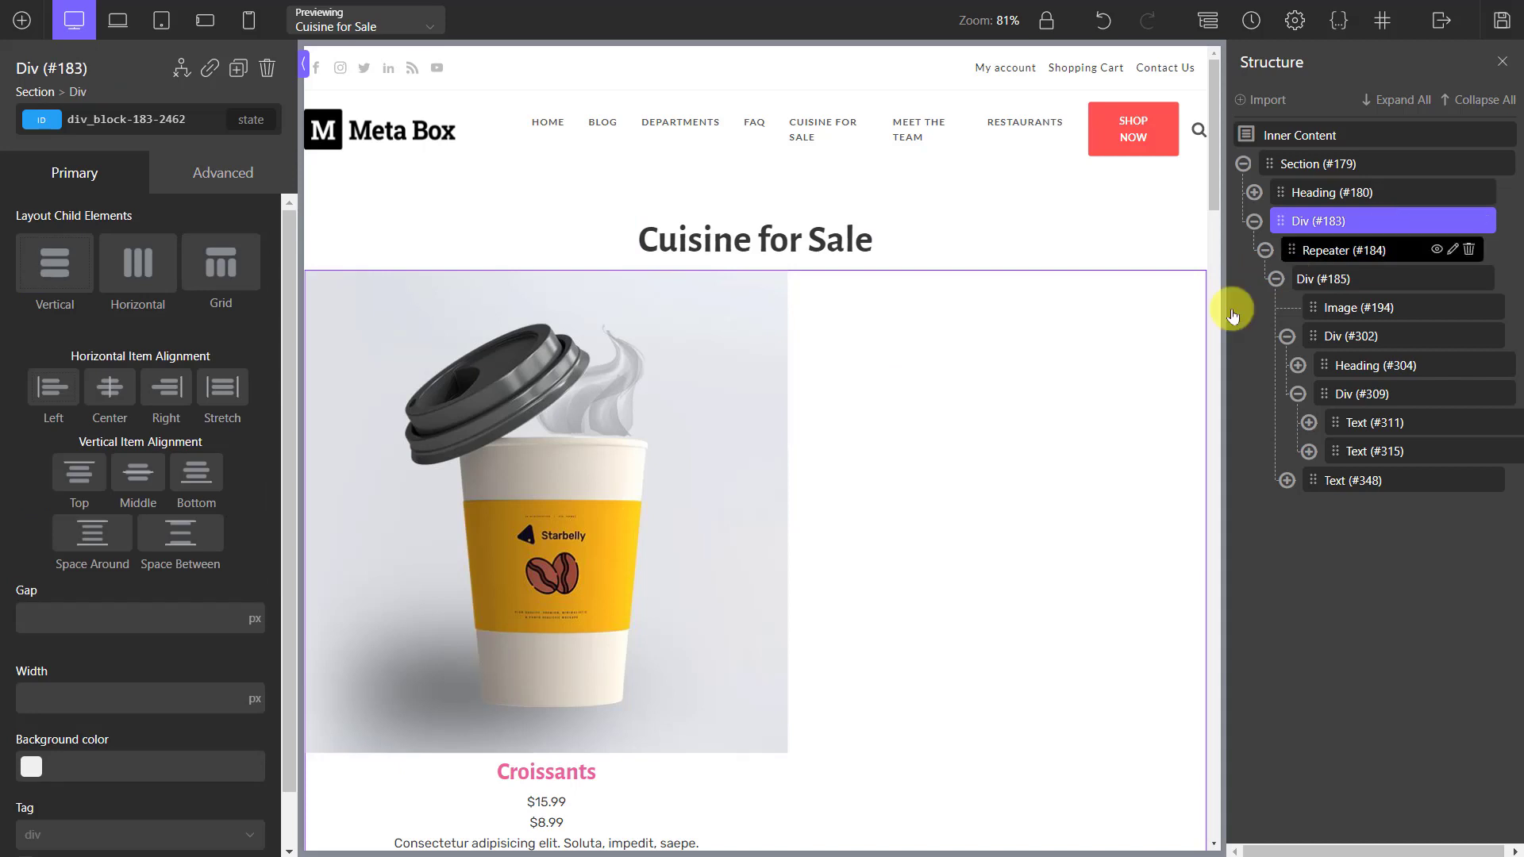
{"action": "left_click", "coordinate": [254, 701]}
{"action": "left_click", "coordinate": [251, 680]}
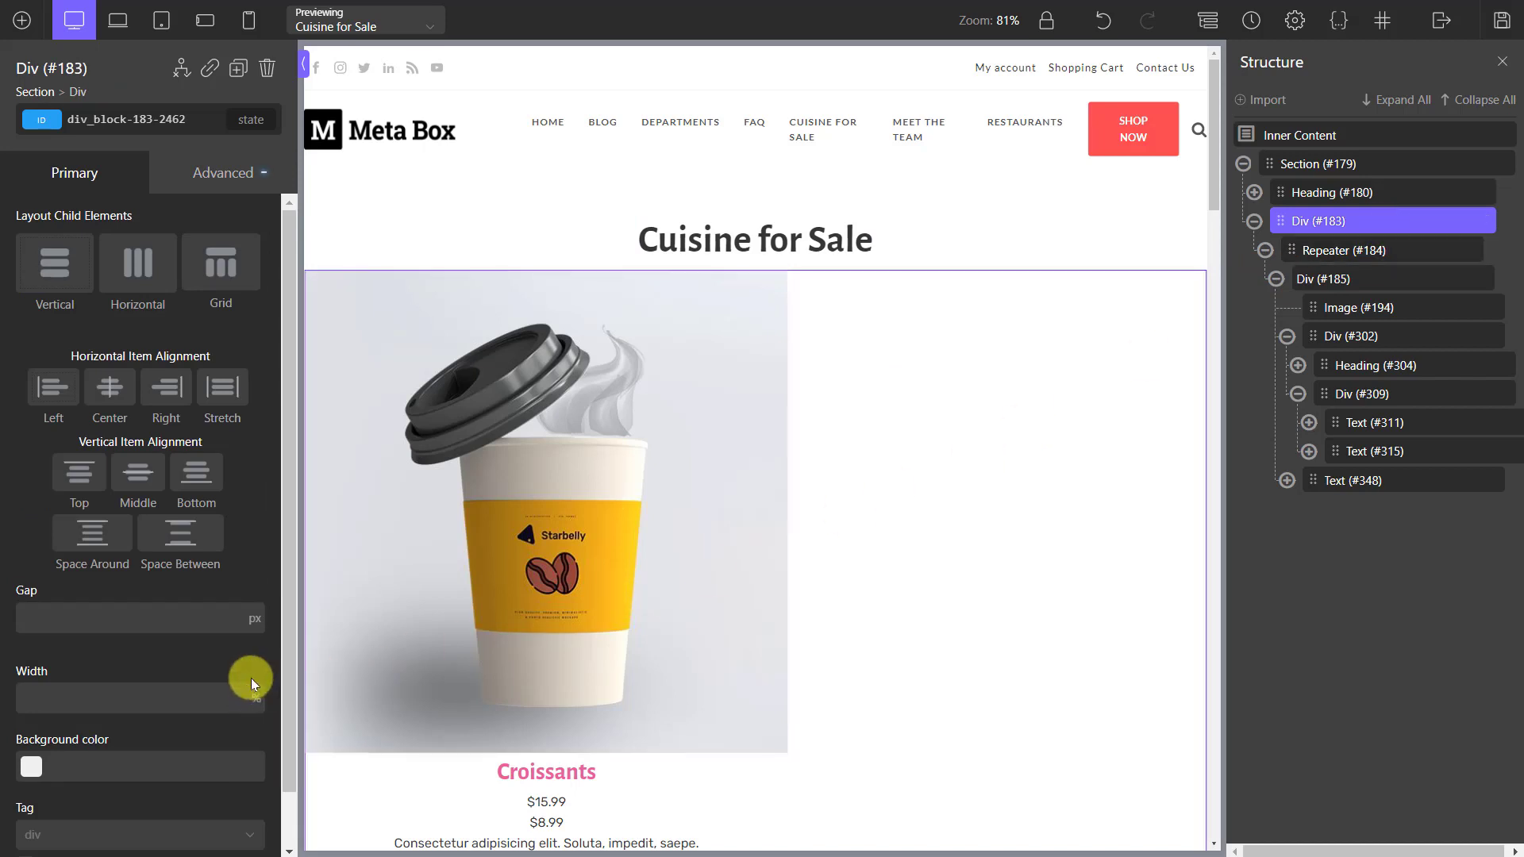
{"action": "left_click", "coordinate": [171, 698]}
{"action": "type", "text": "100"}
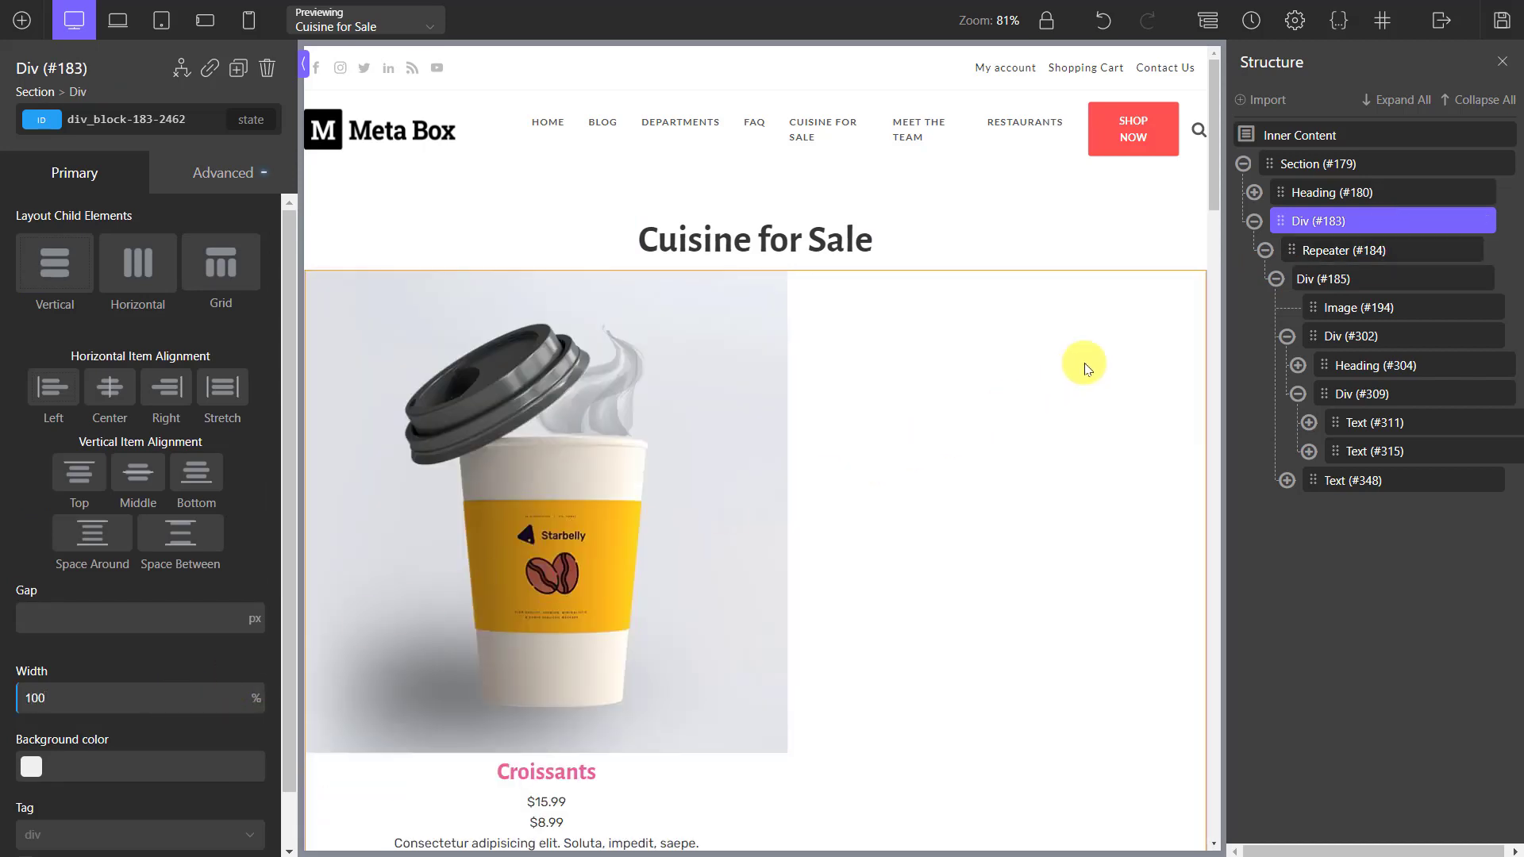
Set the Repeater's layout to flex display in row direction with a 15 px gap.
{"action": "left_click", "coordinate": [1398, 250]}
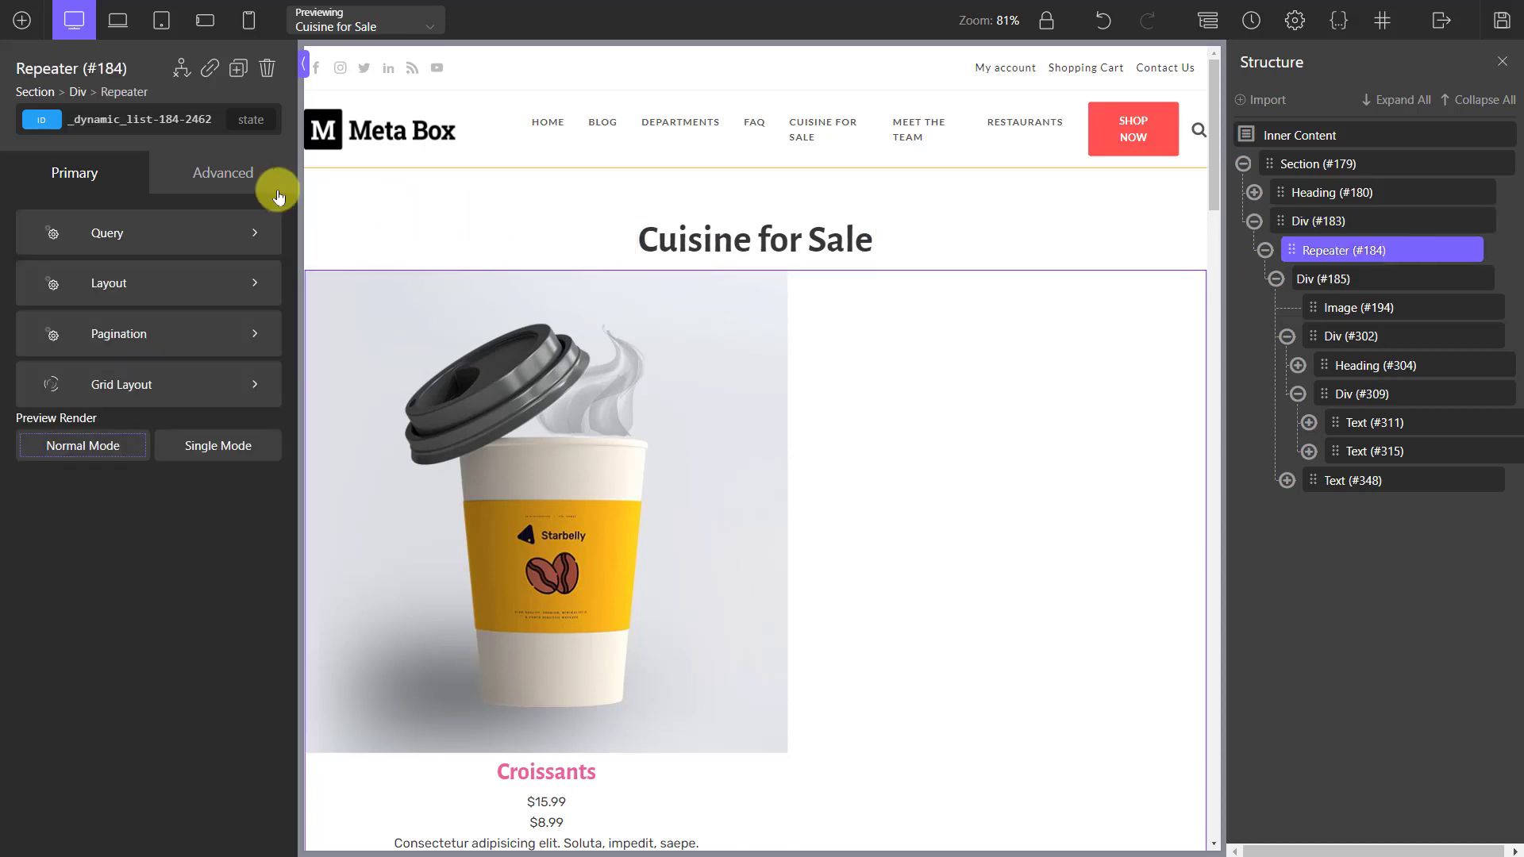
{"action": "left_click", "coordinate": [216, 172]}
{"action": "left_click", "coordinate": [203, 327]}
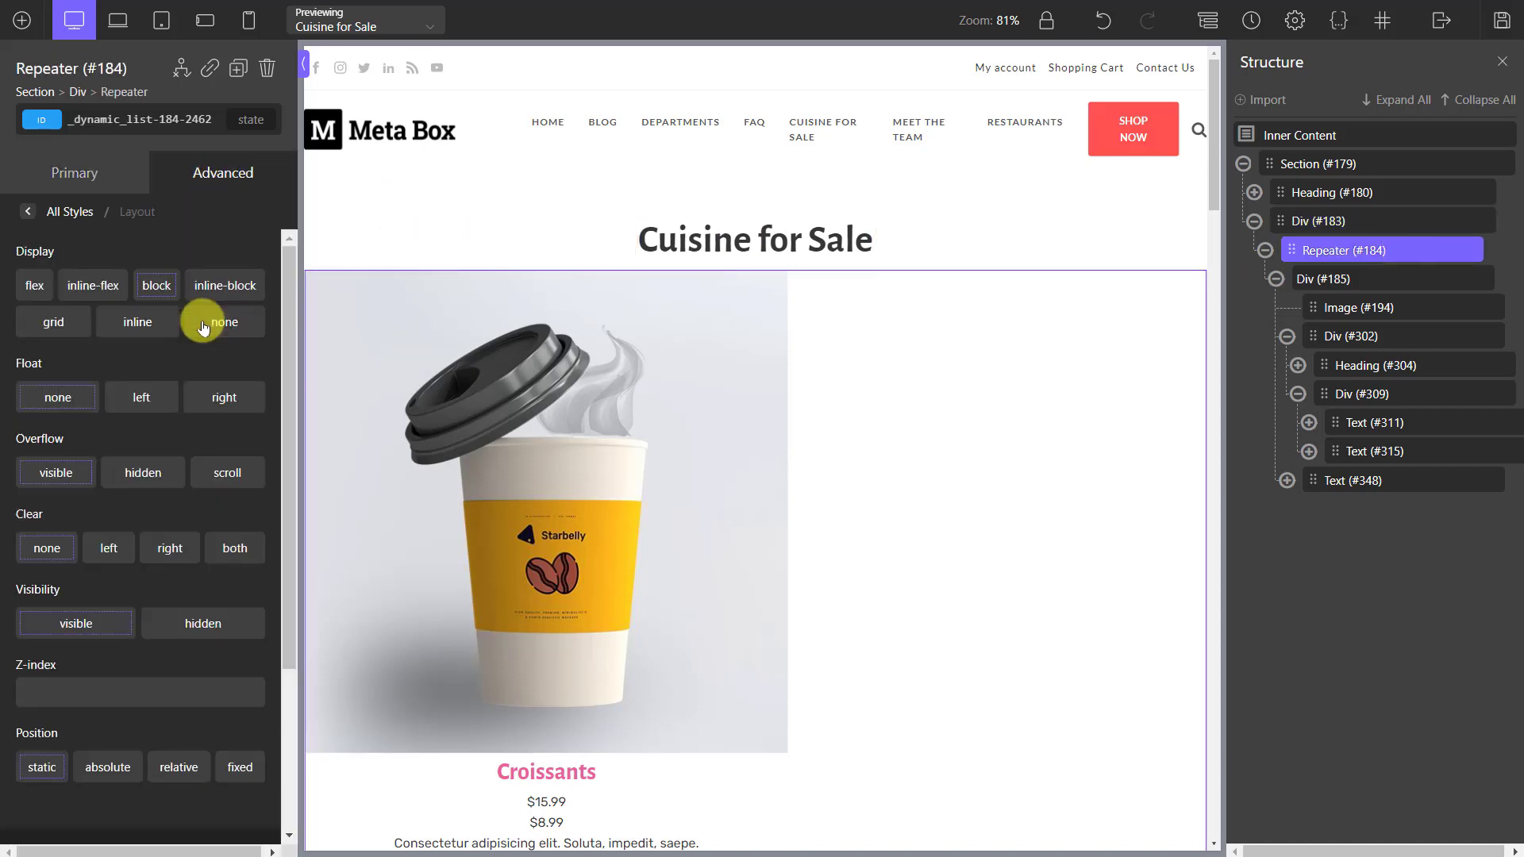
{"action": "left_click", "coordinate": [33, 284]}
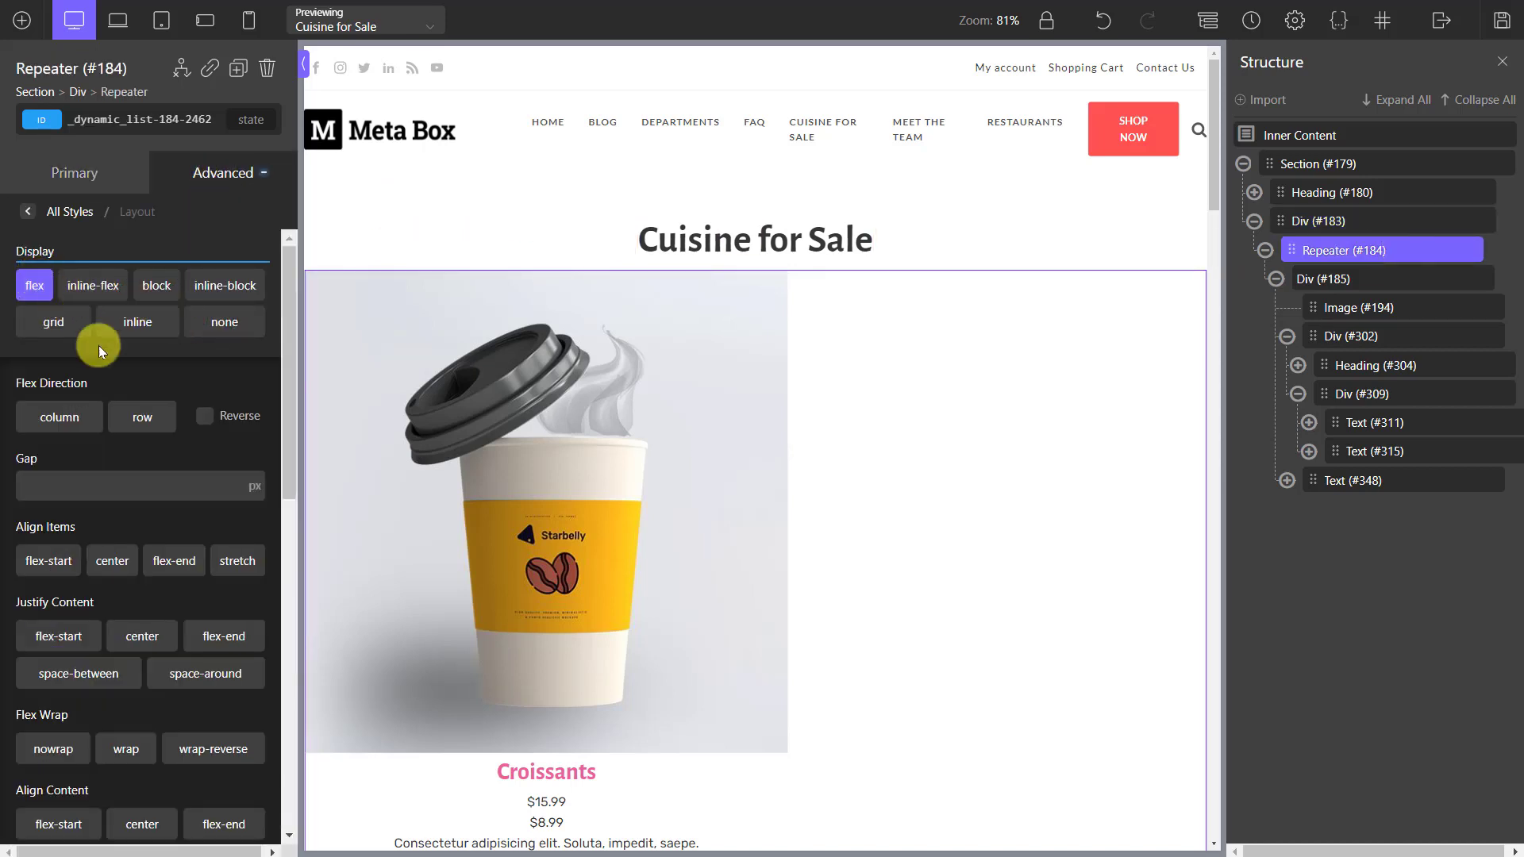
{"action": "left_click", "coordinate": [142, 414]}
{"action": "left_click", "coordinate": [118, 476]}
{"action": "type", "text": "15"}
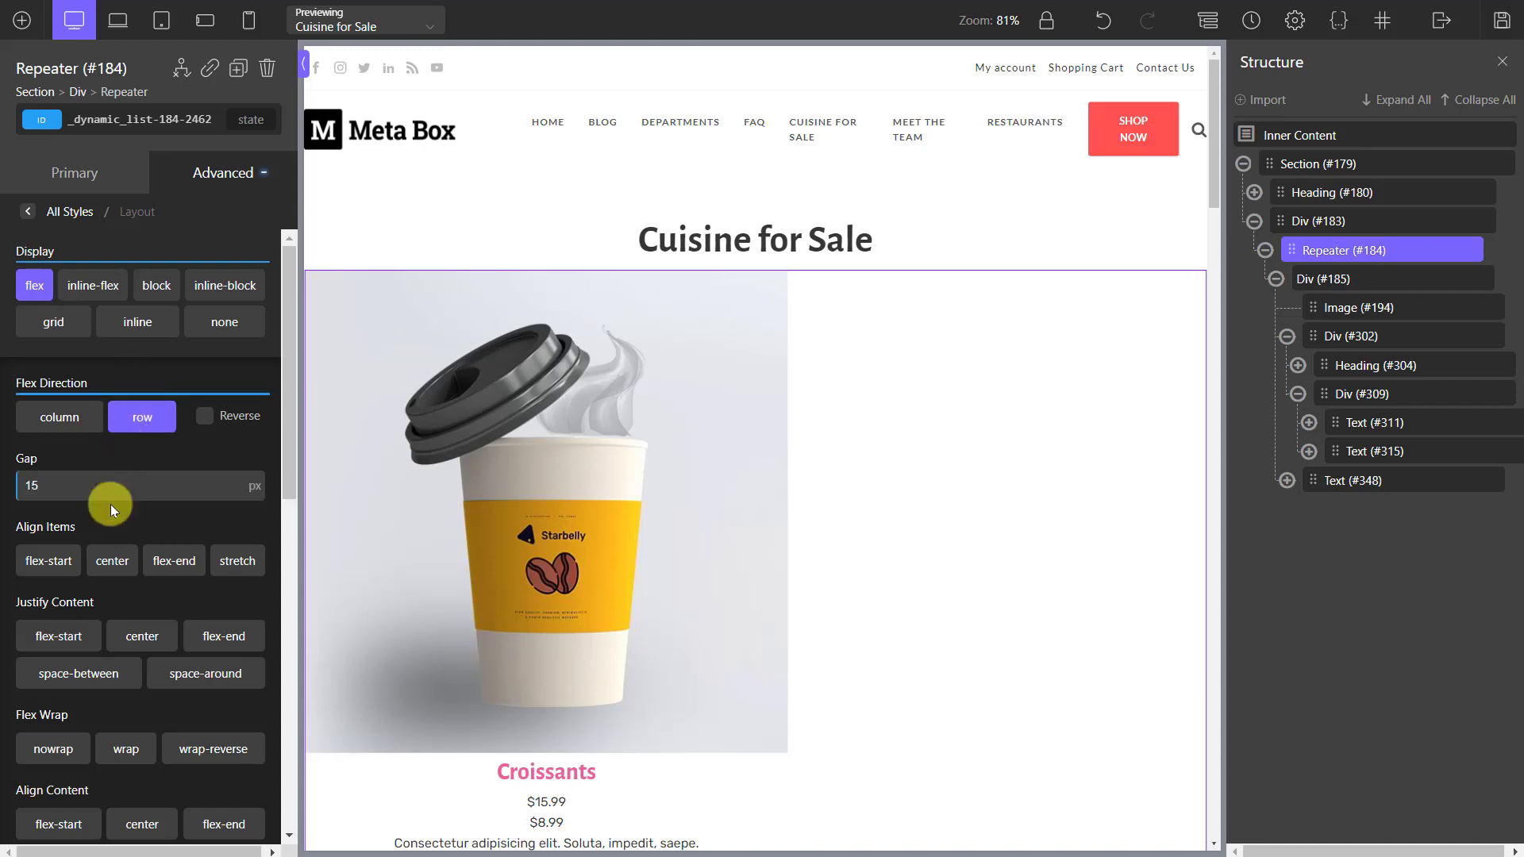
Set the Repeater's Align Items to flex-start and Justify Content to space-between.
{"action": "left_click", "coordinate": [48, 561]}
{"action": "scroll", "coordinate": [71, 561], "scroll_direction": "down", "scroll_amount": 1}
{"action": "left_click", "coordinate": [72, 571]}
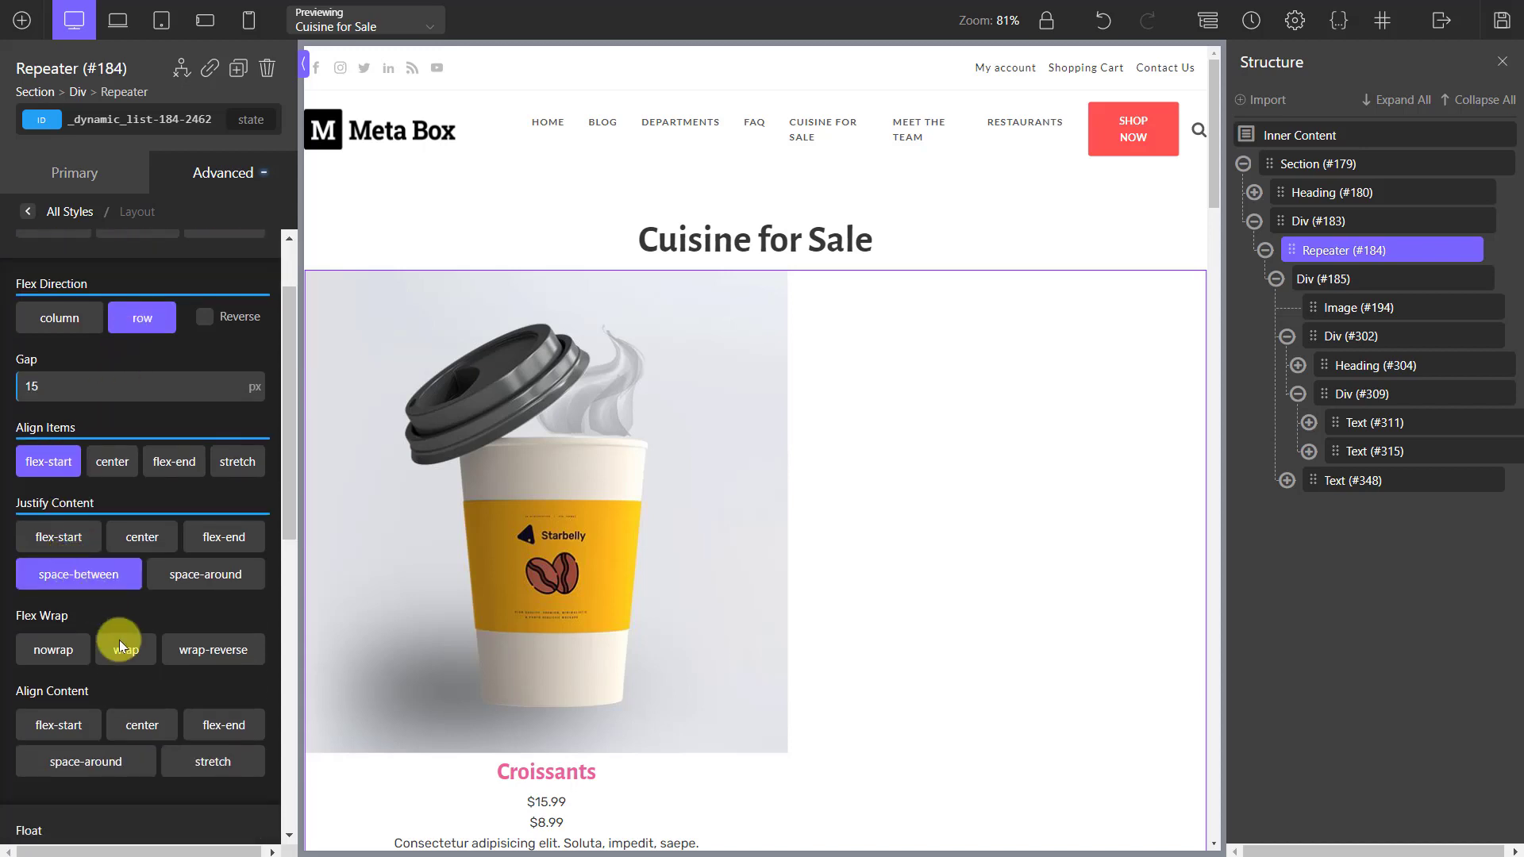
Set the Repeater's Flex Wrap to wrap and its Align Content to flex-start.
{"action": "left_click", "coordinate": [120, 647]}
{"action": "scroll", "coordinate": [111, 635], "scroll_direction": "down", "scroll_amount": 1}
{"action": "left_click", "coordinate": [77, 626]}
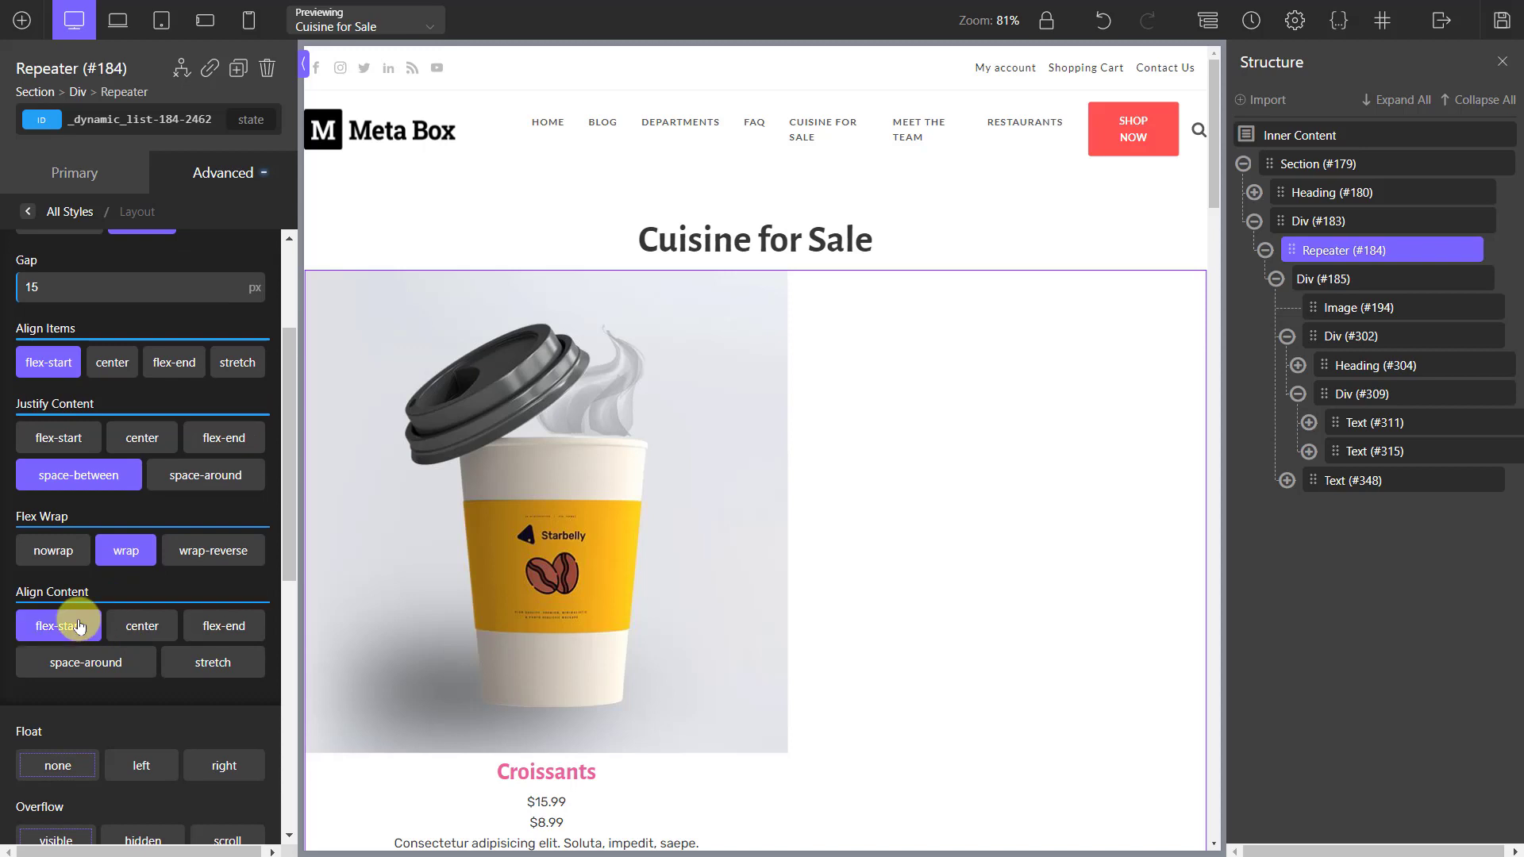
Set the width of the Div directly inside the Repeater to 32%.
{"action": "left_click", "coordinate": [1423, 281]}
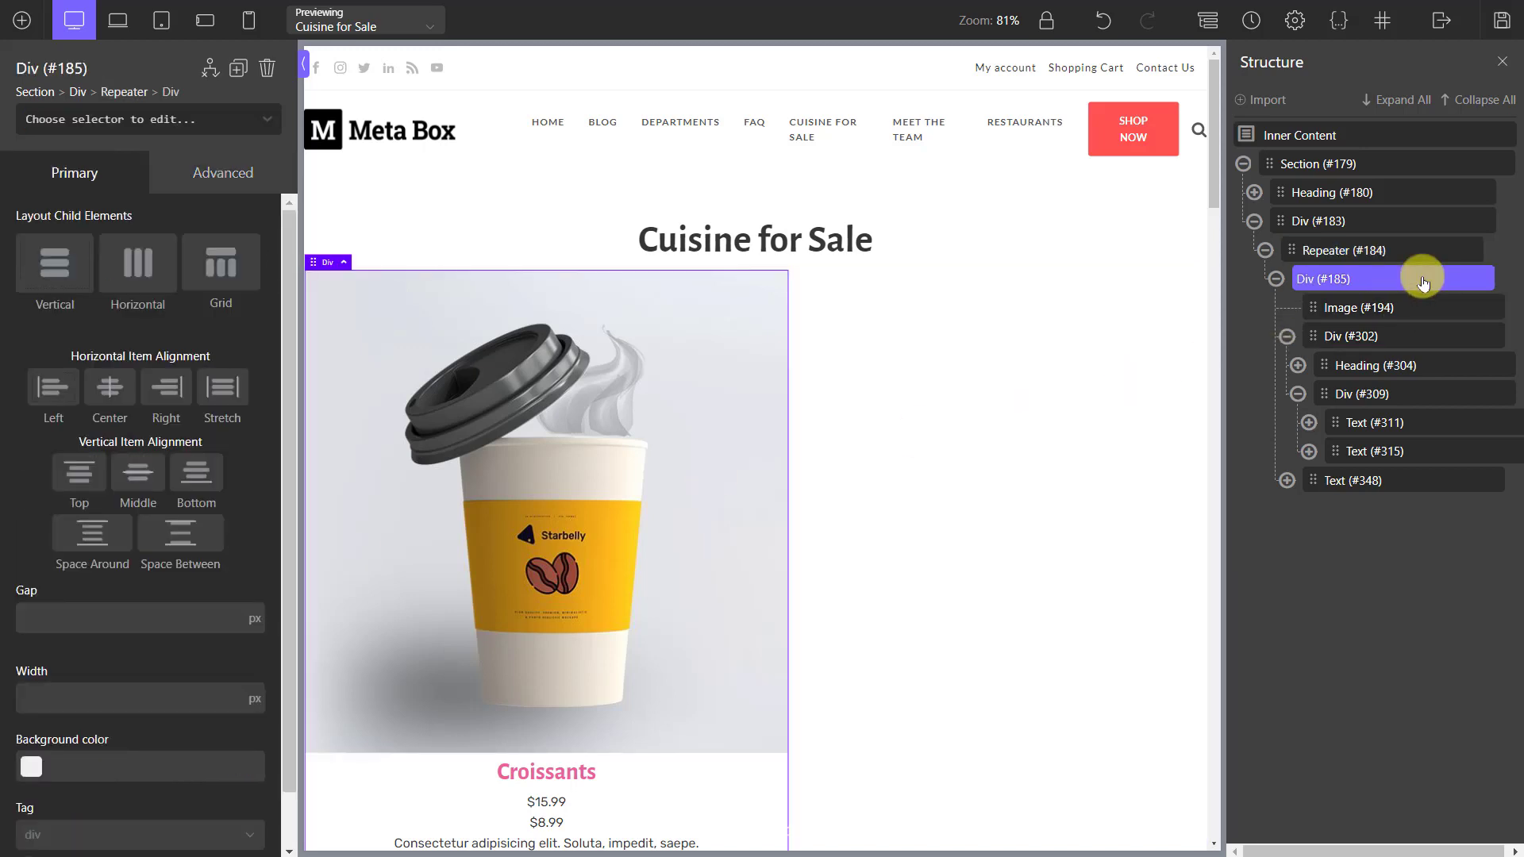
{"action": "left_click", "coordinate": [254, 699]}
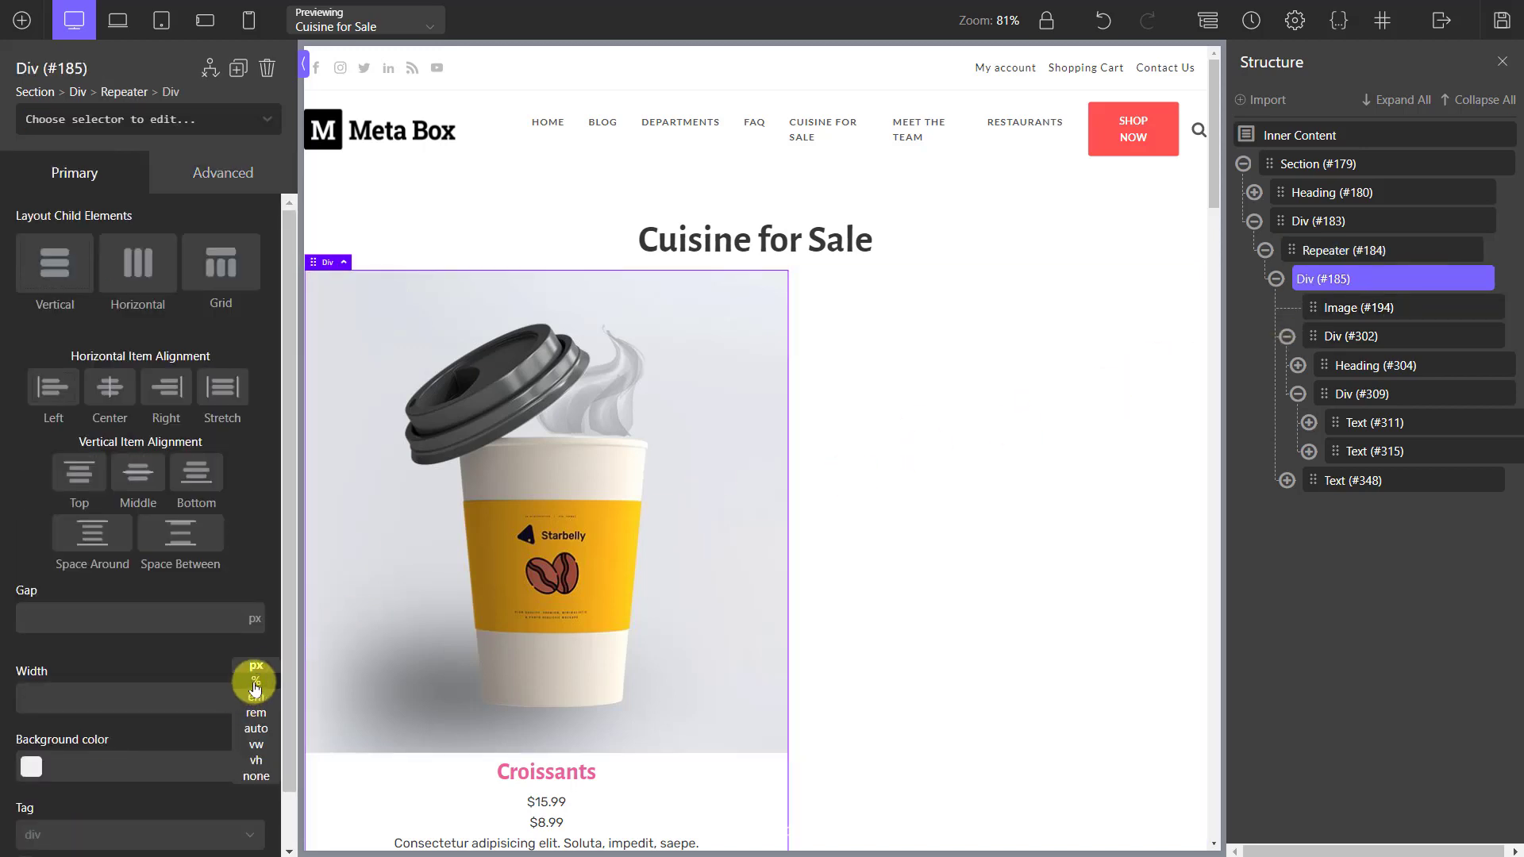
{"action": "left_click", "coordinate": [254, 715]}
{"action": "type", "text": "32"}
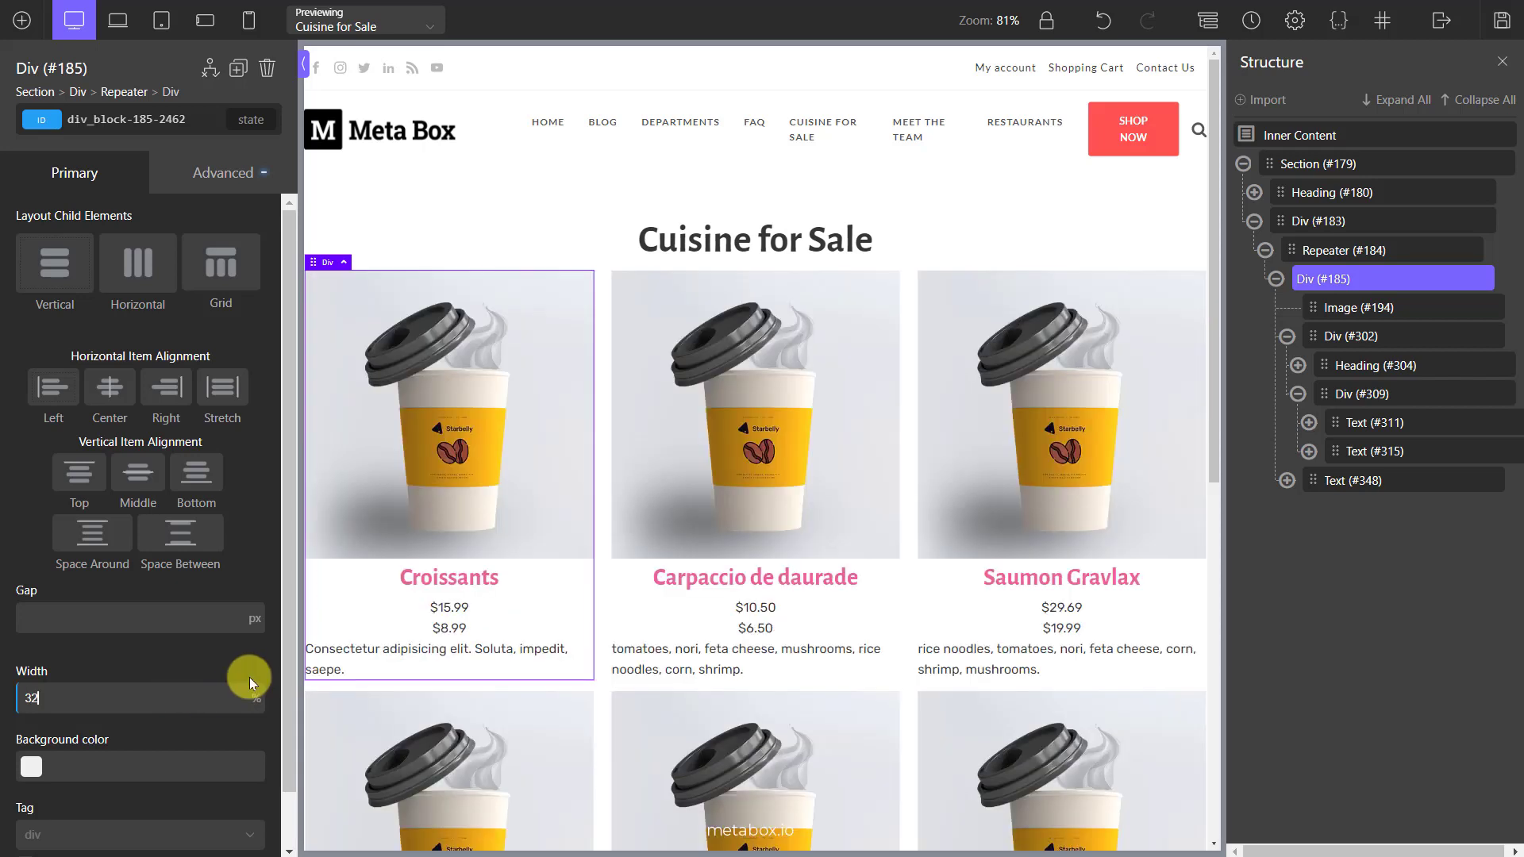
Lay out the Div holding the title and prices horizontally, with Middle vertical alignment and Space Between horizontal alignment.
{"action": "left_click", "coordinate": [1435, 336]}
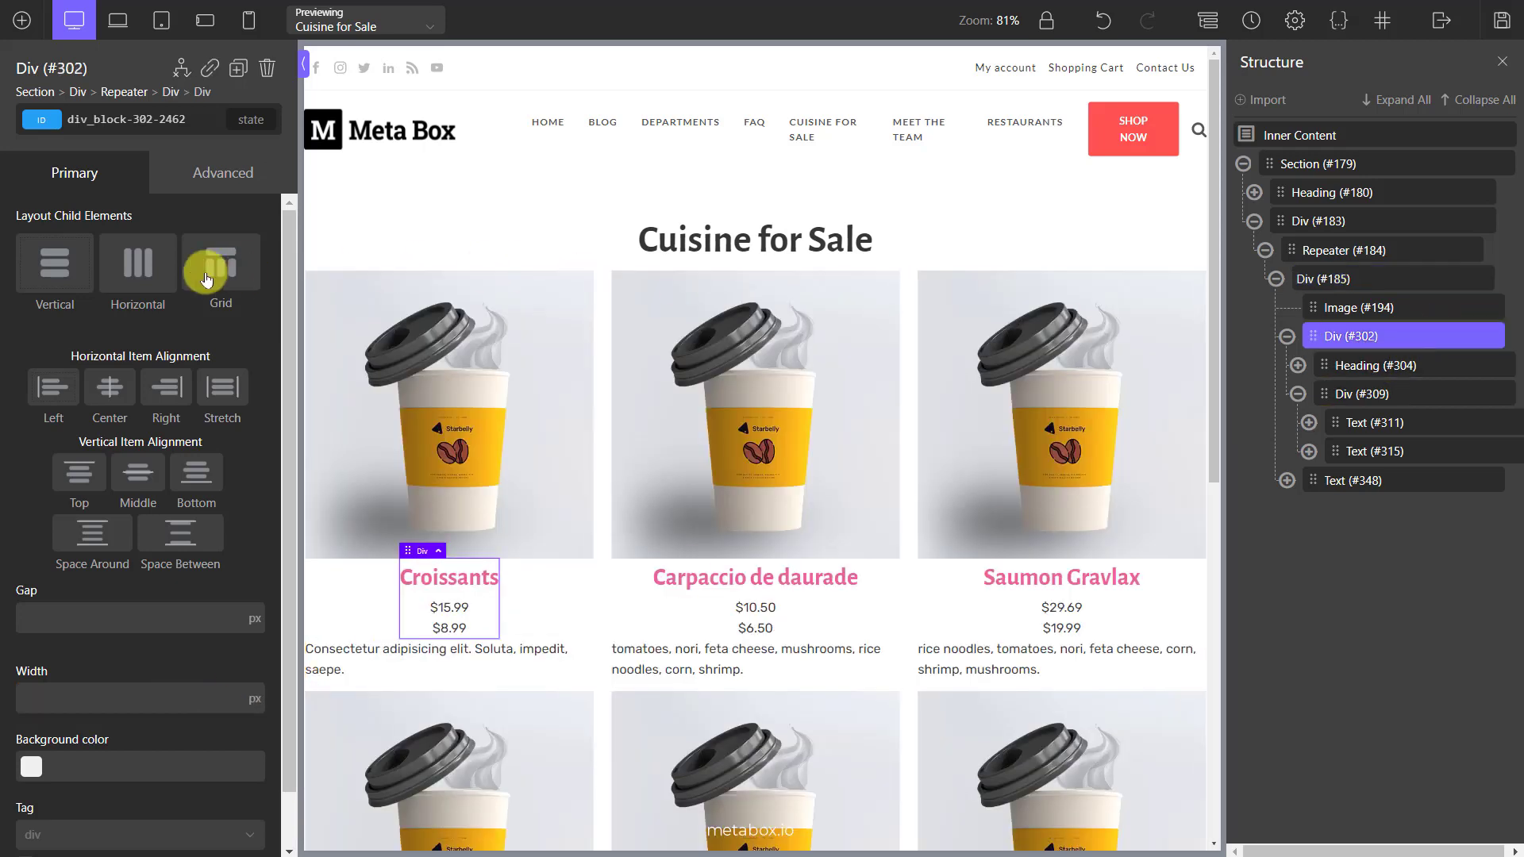
{"action": "left_click", "coordinate": [150, 274]}
{"action": "left_click", "coordinate": [102, 468]}
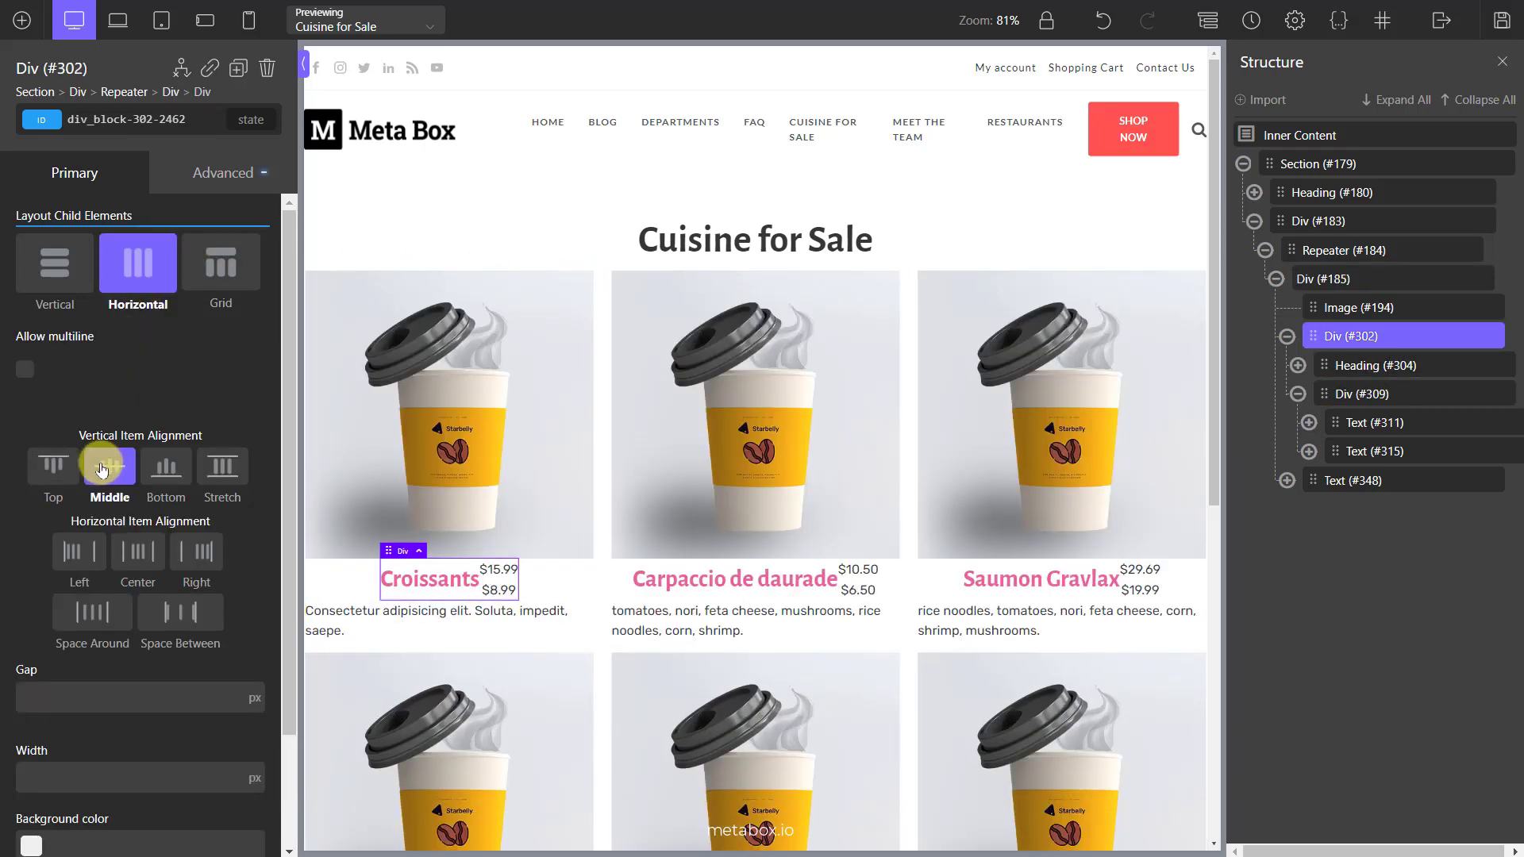
{"action": "left_click", "coordinate": [175, 613]}
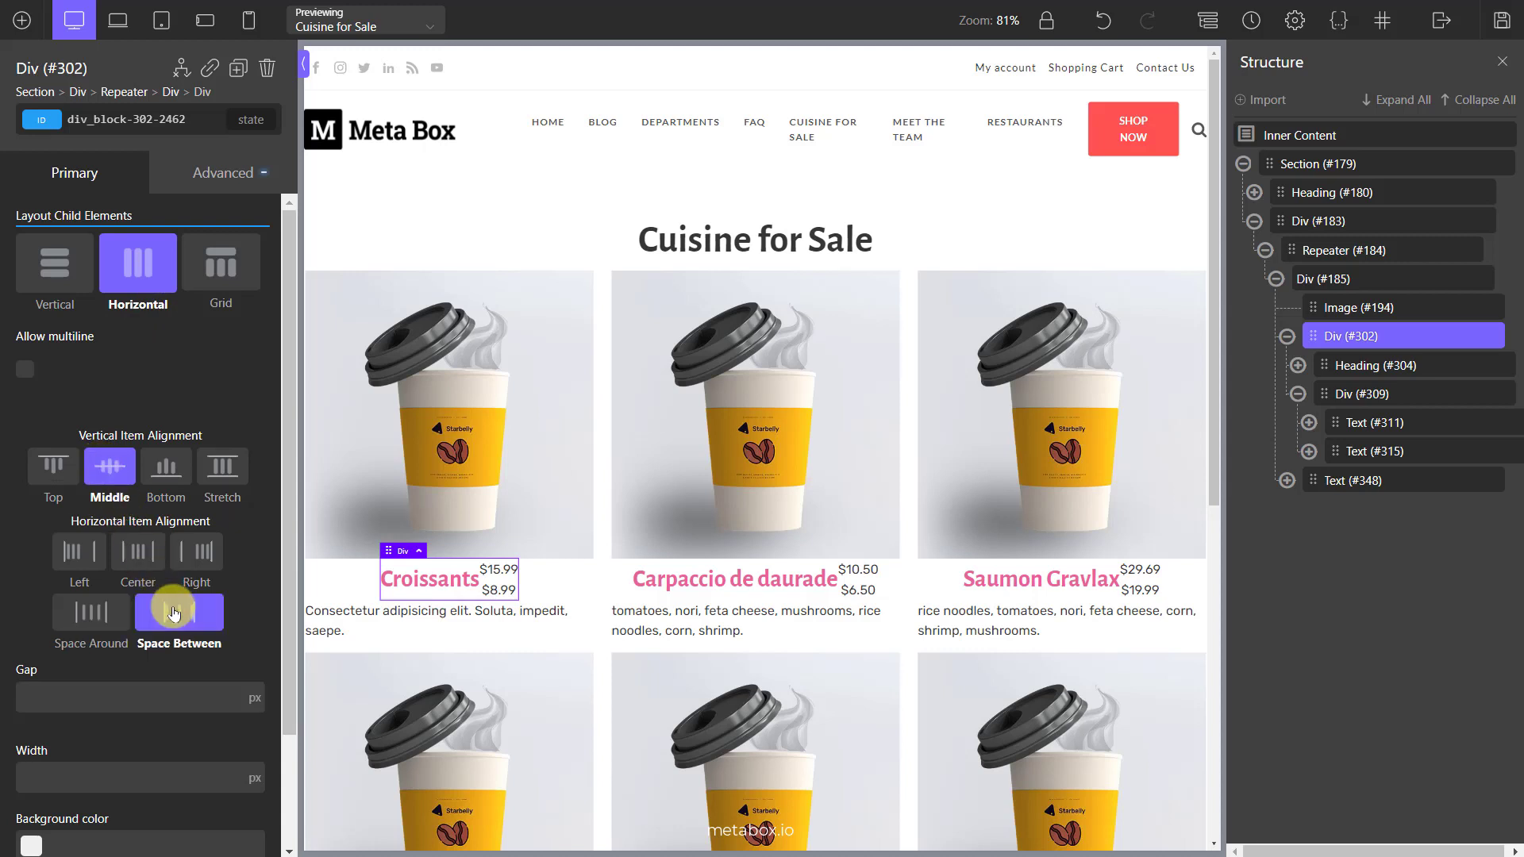
Give the Div holding the title and prices a light grey background color.
{"action": "left_click", "coordinate": [225, 168]}
{"action": "left_click", "coordinate": [222, 226]}
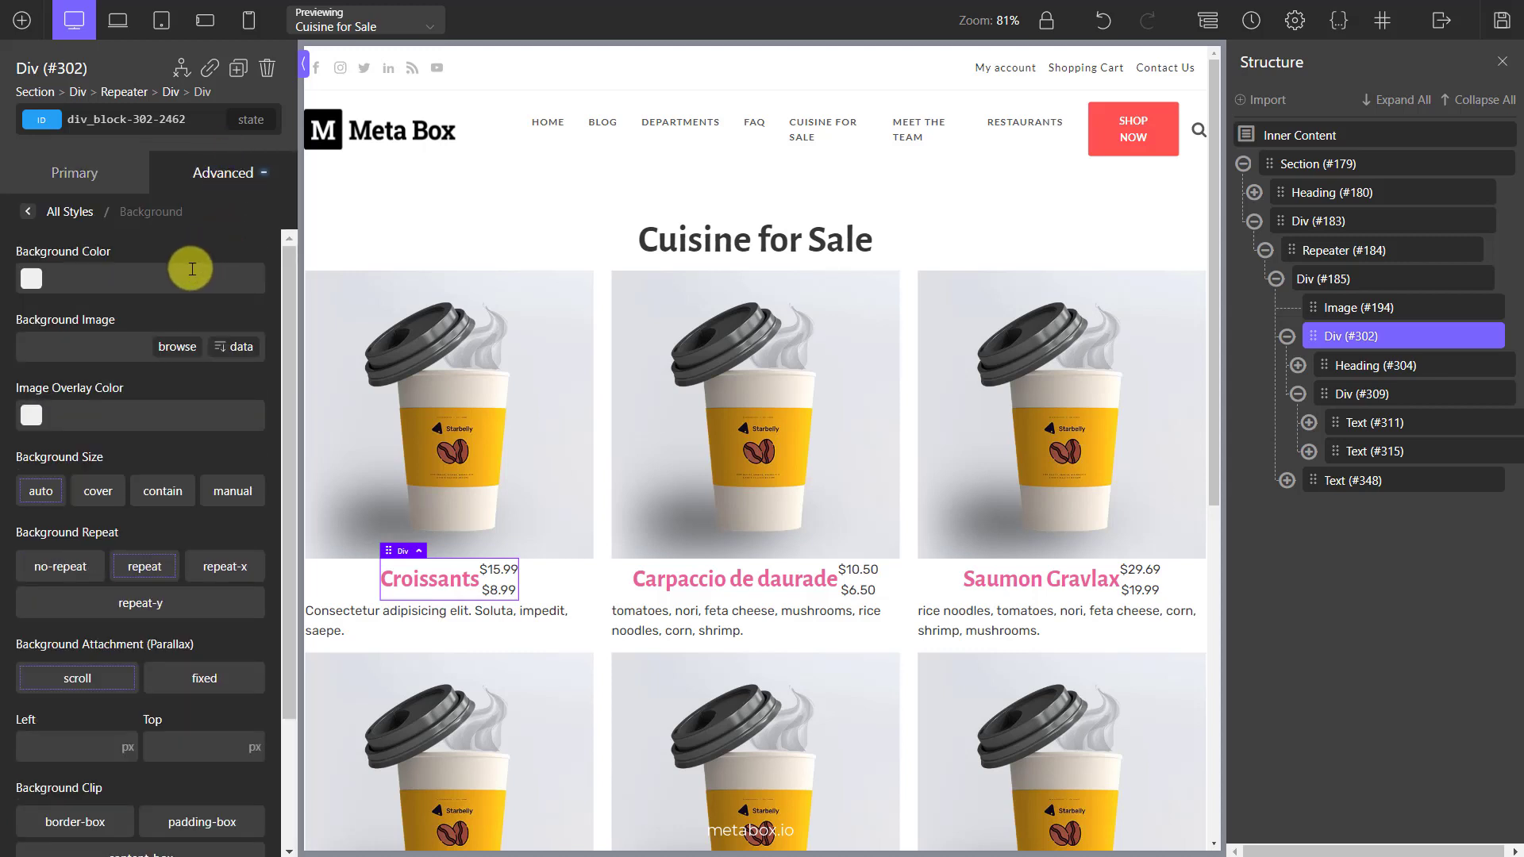
{"action": "type", "text": "f0f0f0"}
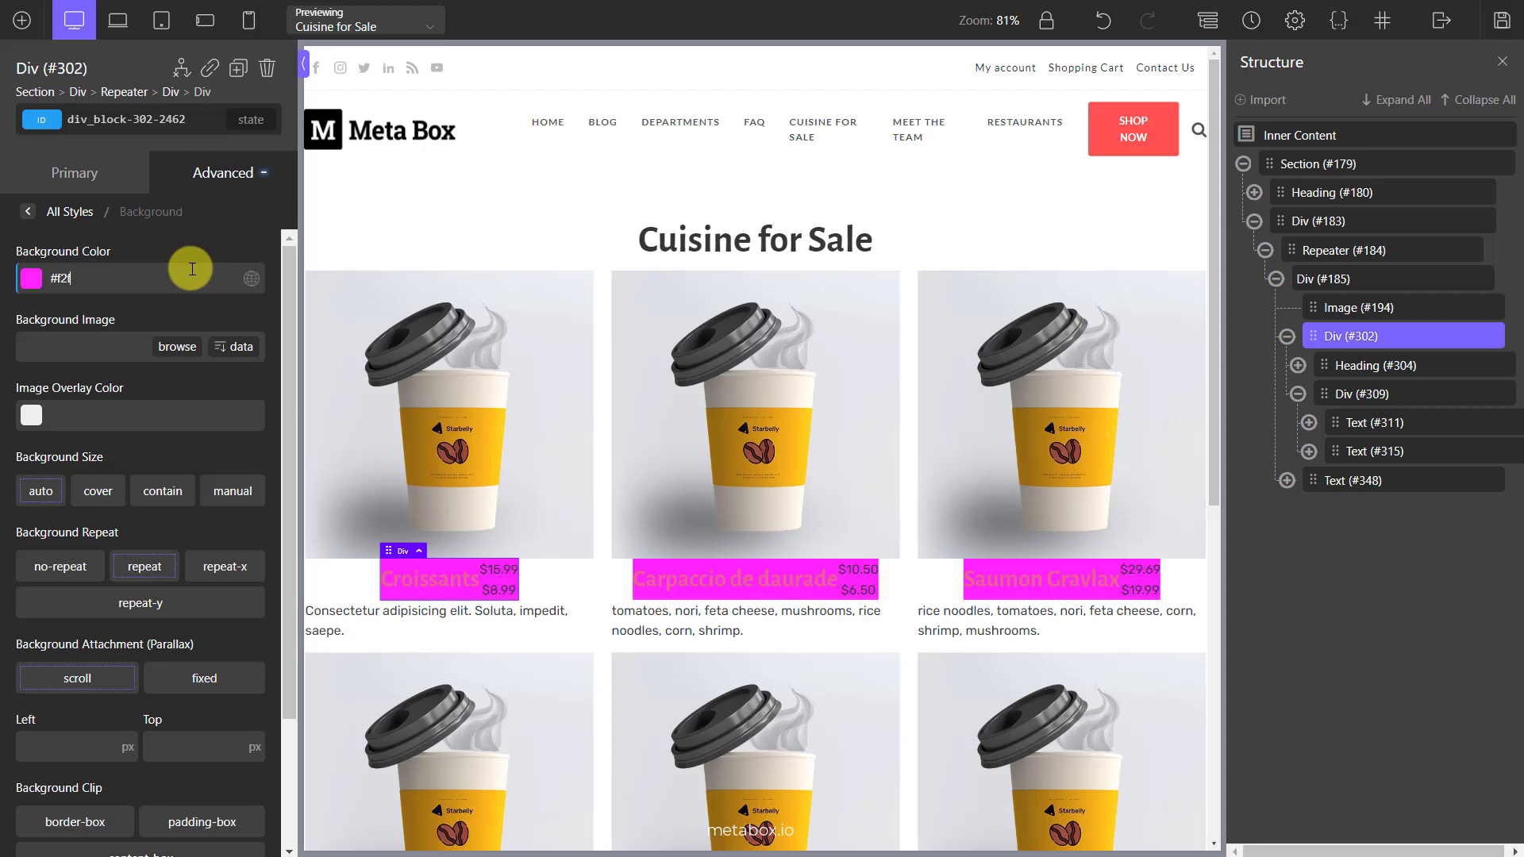
{"action": "left_click", "coordinate": [28, 211]}
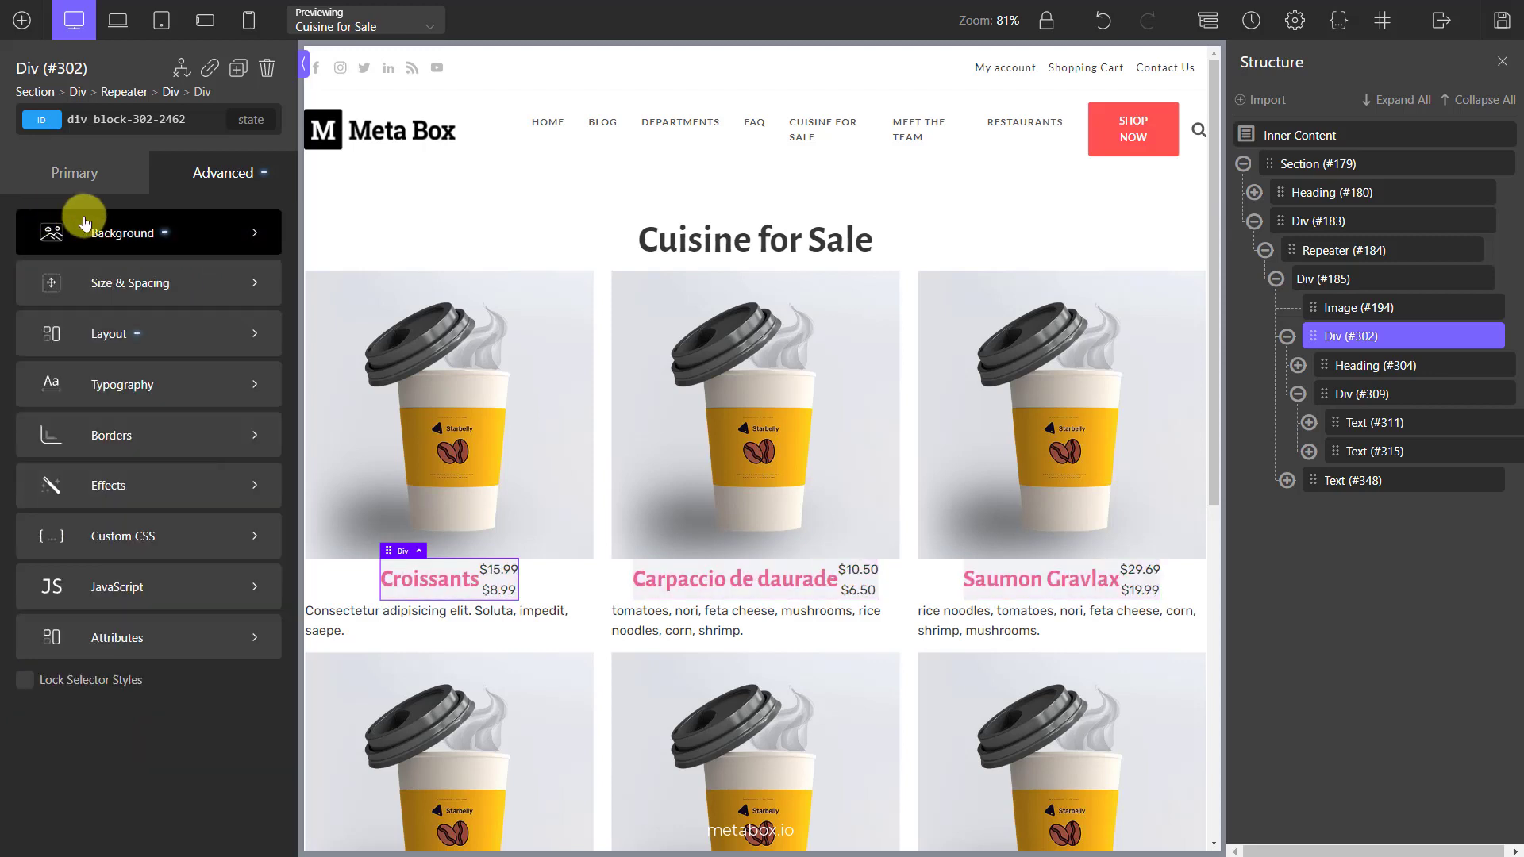
Set the width of the Div holding the title and prices to 100%.
{"action": "left_click", "coordinate": [203, 278]}
{"action": "left_click", "coordinate": [92, 438]}
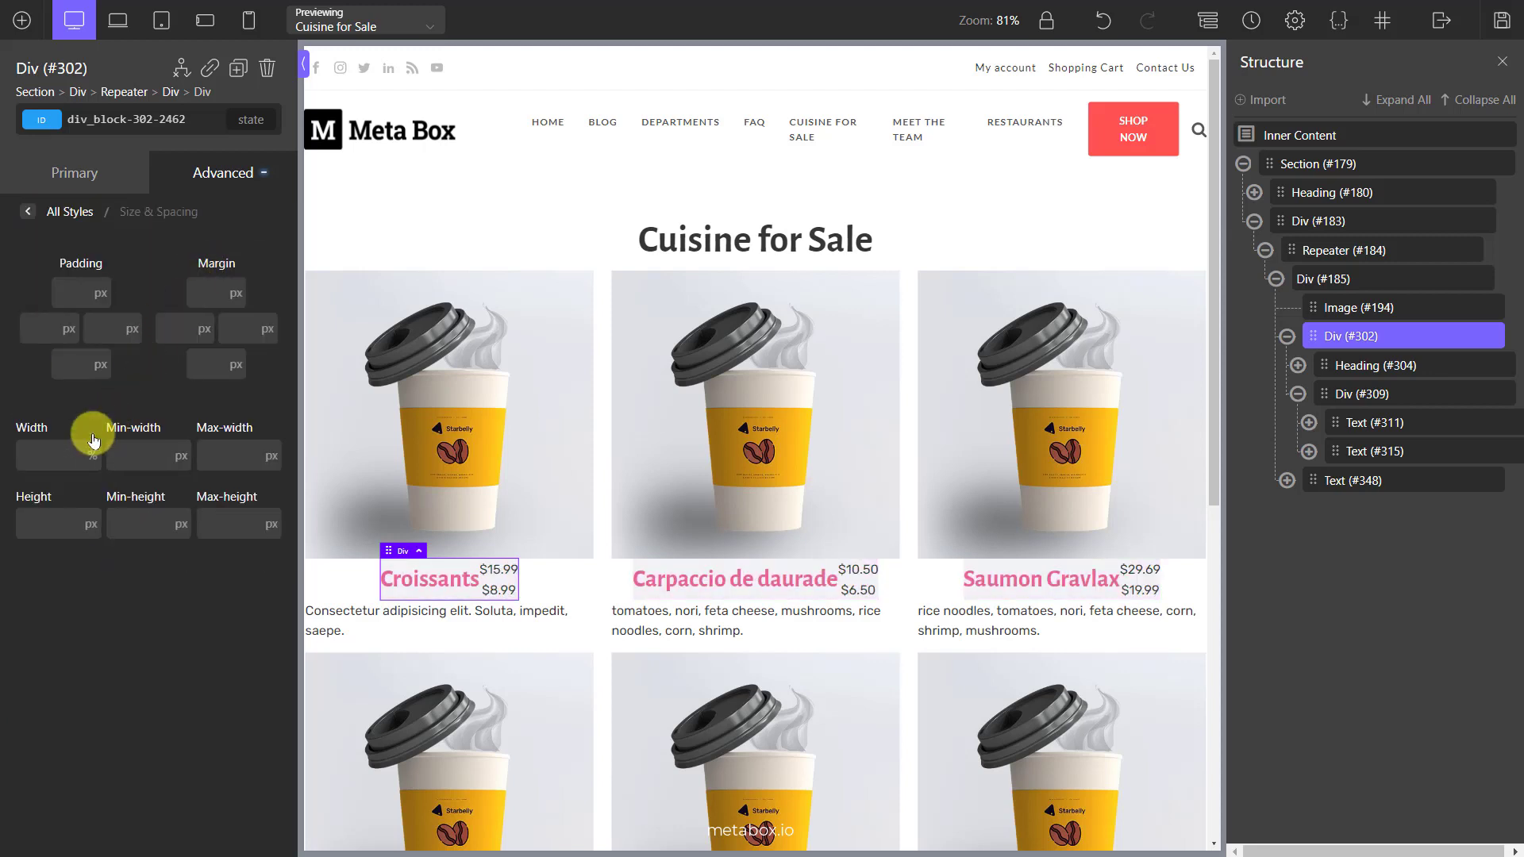
{"action": "left_click", "coordinate": [67, 451]}
{"action": "type", "text": "100"}
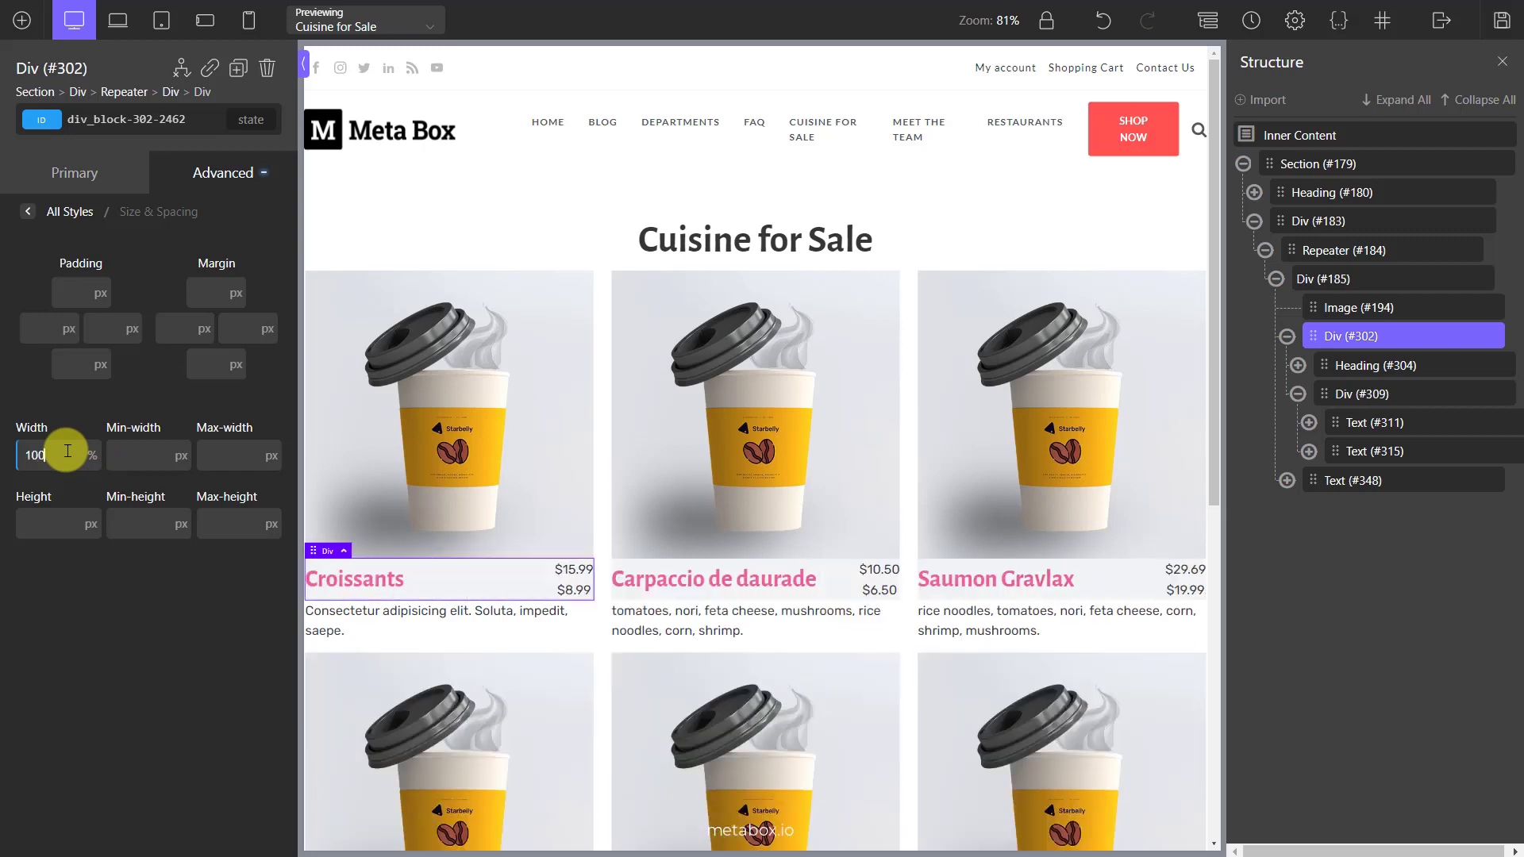
Set the title-and-prices Div's Flex Wrap to wrap, Align Content to center and Position to relative.
{"action": "left_click", "coordinate": [28, 211]}
{"action": "left_click", "coordinate": [198, 327]}
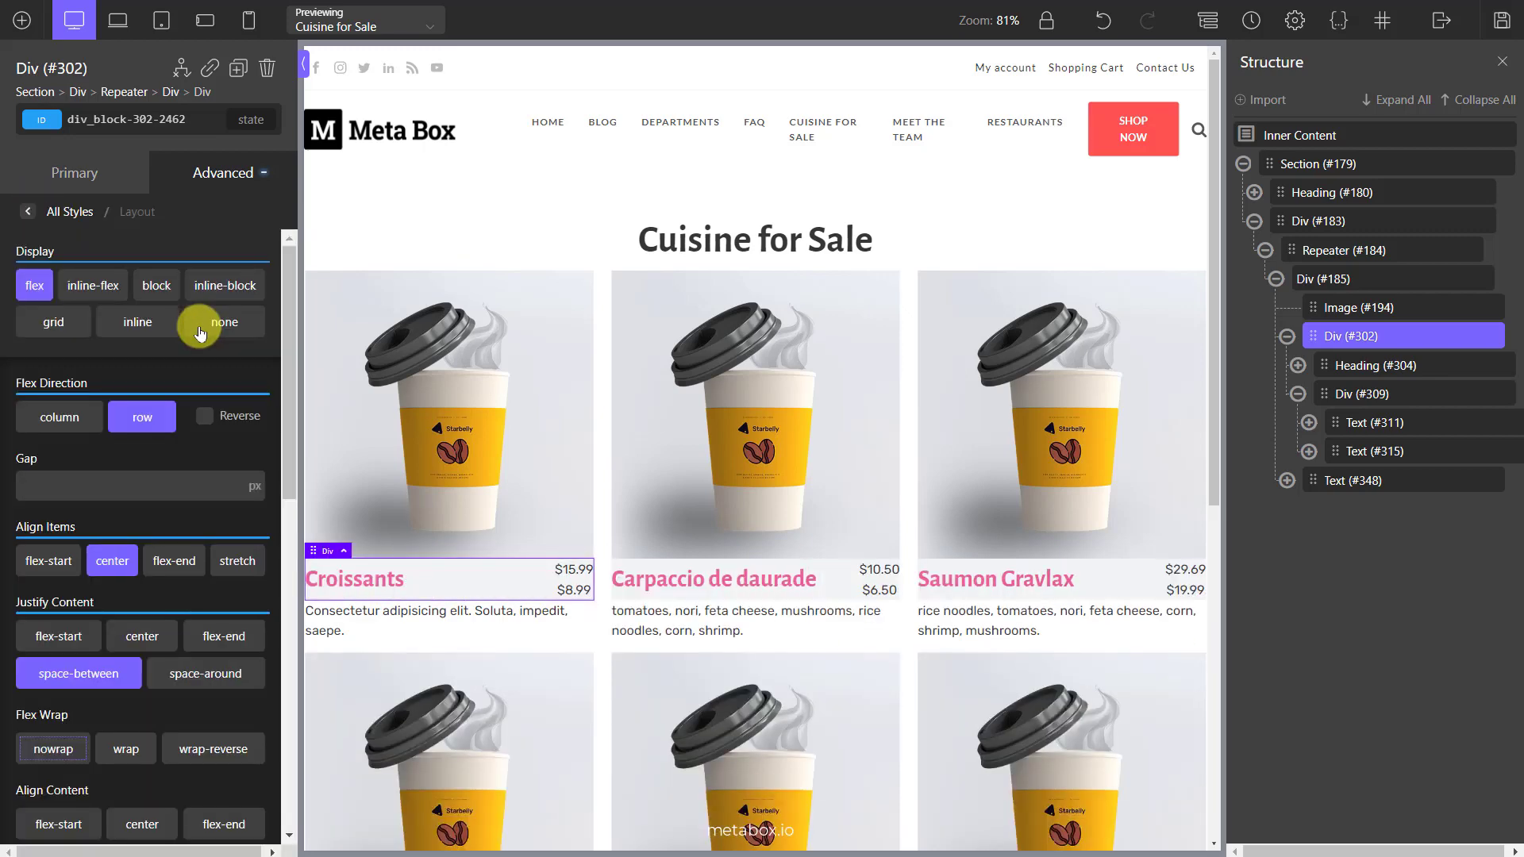
{"action": "scroll", "coordinate": [197, 325], "scroll_direction": "down", "scroll_amount": 3}
{"action": "left_click", "coordinate": [127, 449]}
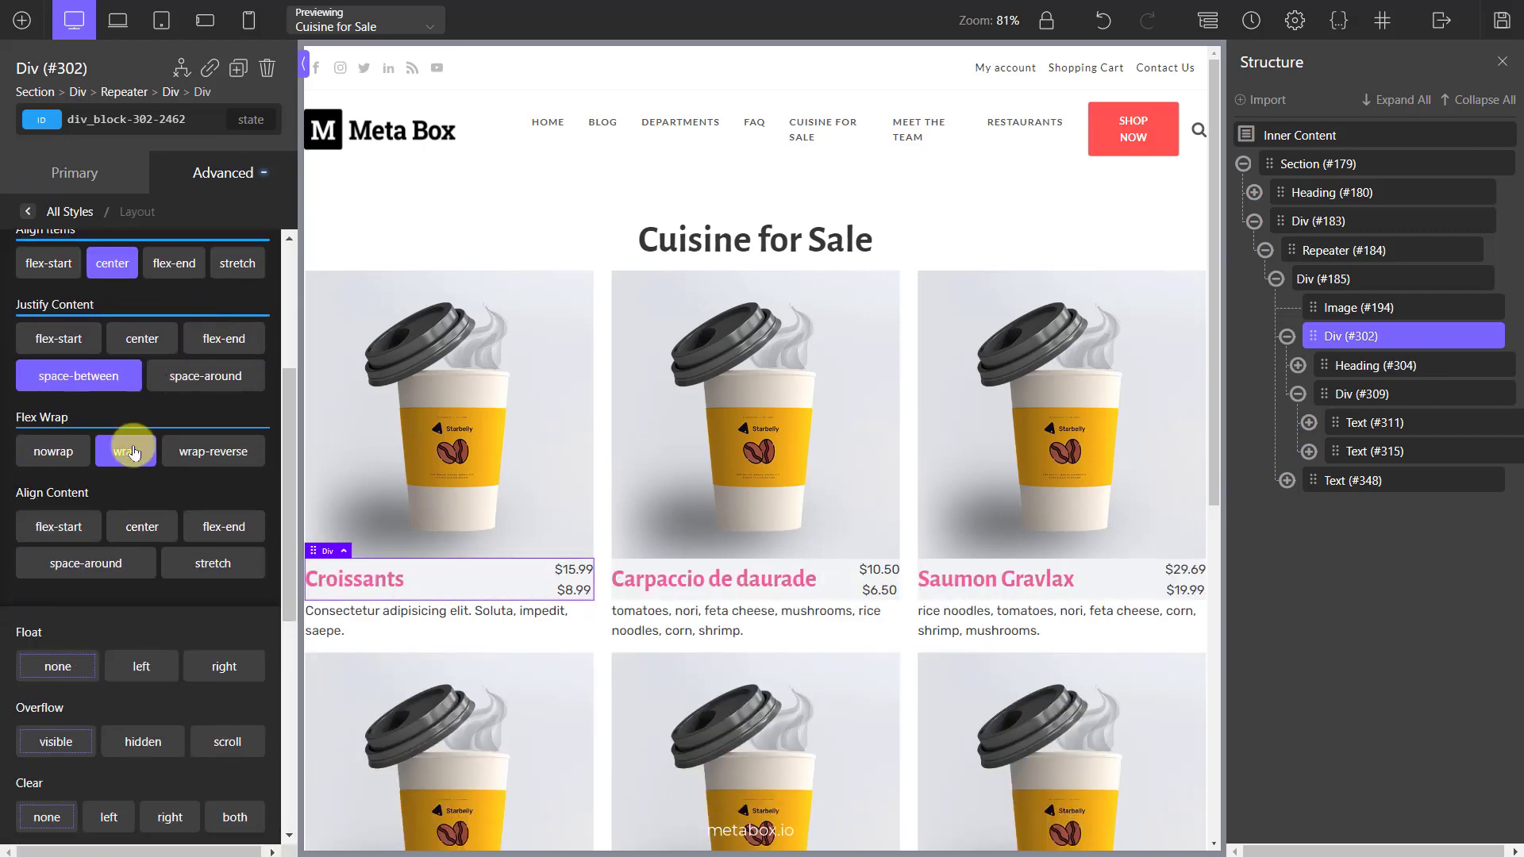
{"action": "left_click", "coordinate": [139, 524]}
{"action": "scroll", "coordinate": [139, 524], "scroll_direction": "down", "scroll_amount": 3}
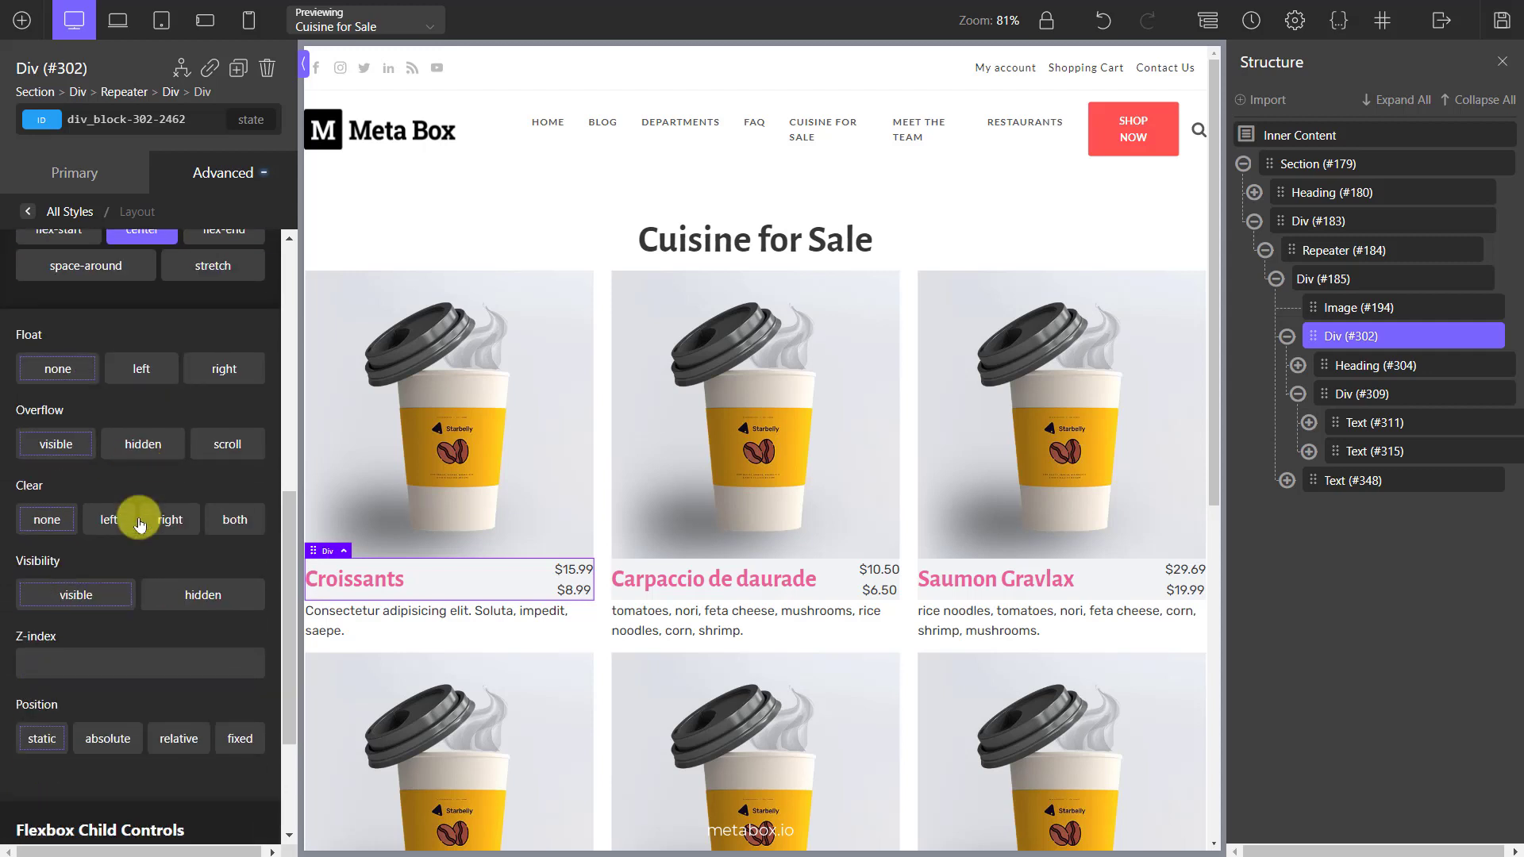
{"action": "left_click", "coordinate": [175, 741]}
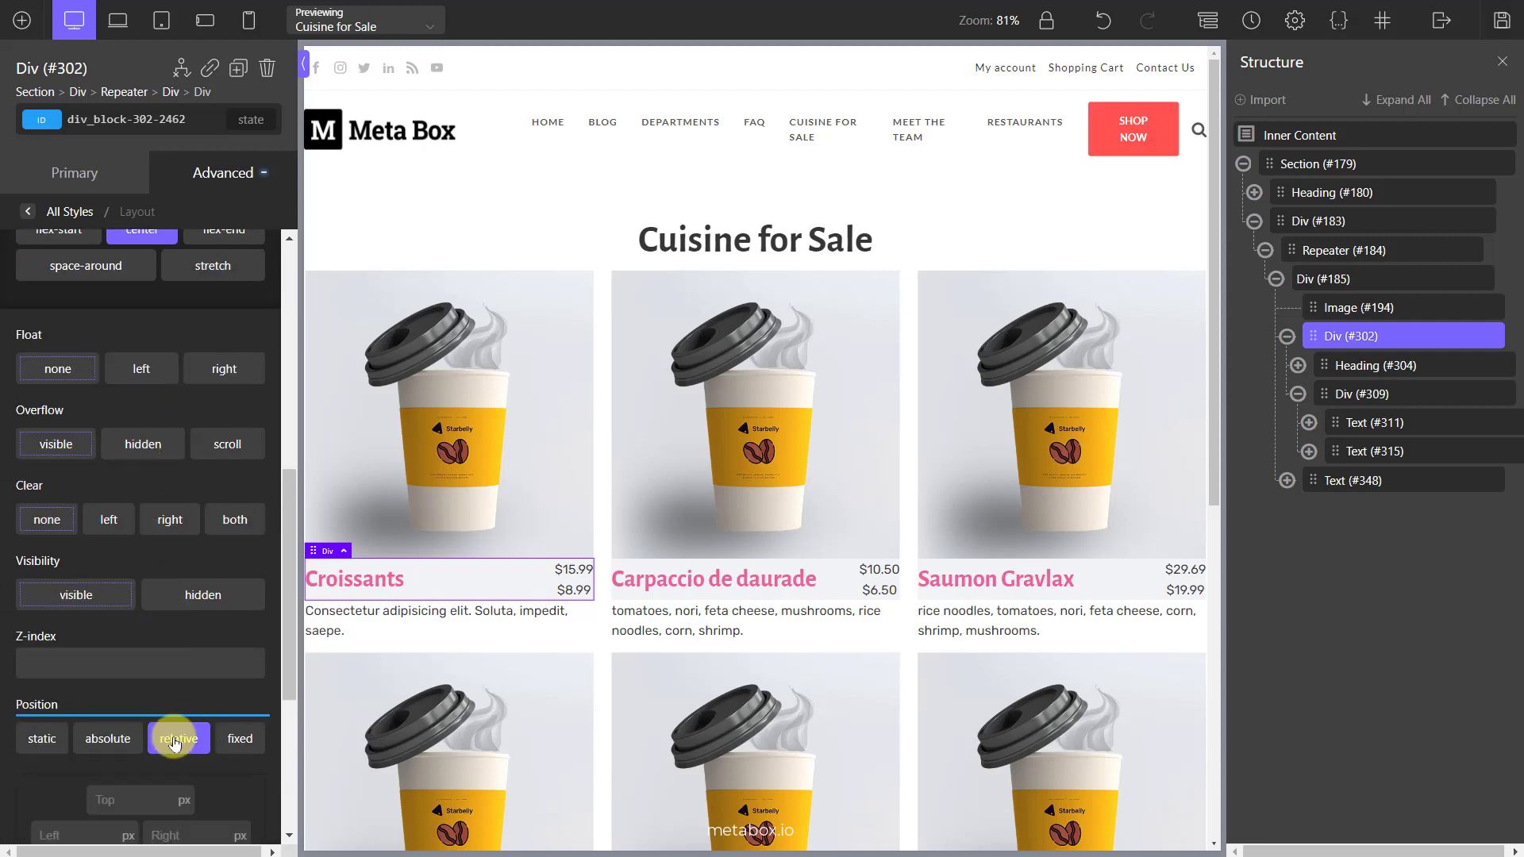
Set the cuisine title Heading's font size to 24 px and its left padding to 5 px.
{"action": "left_click", "coordinate": [1362, 365]}
{"action": "left_click", "coordinate": [52, 471]}
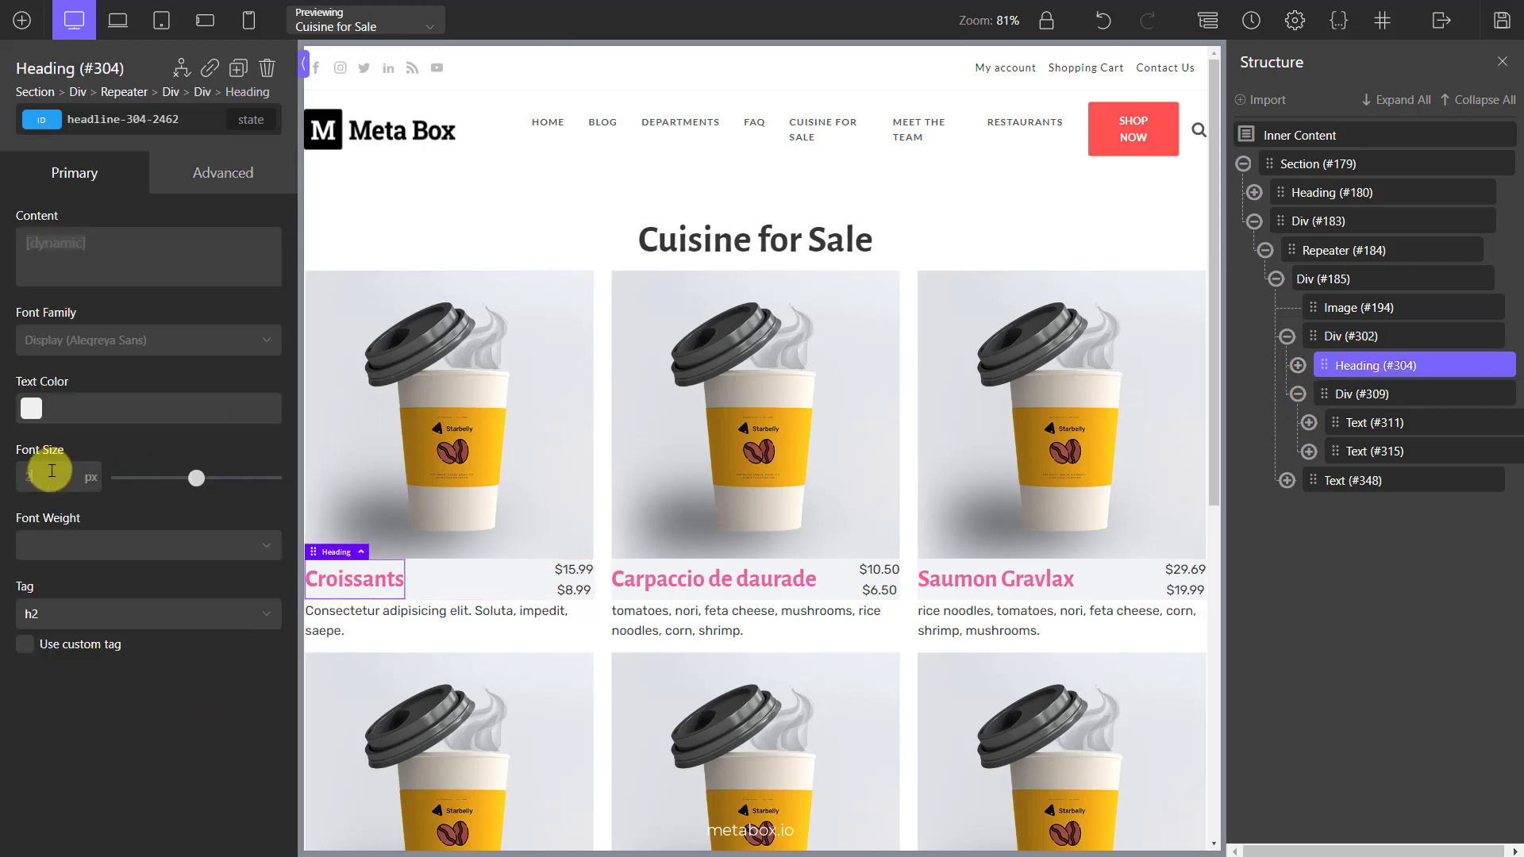
{"action": "type", "text": "24"}
{"action": "left_click", "coordinate": [208, 181]}
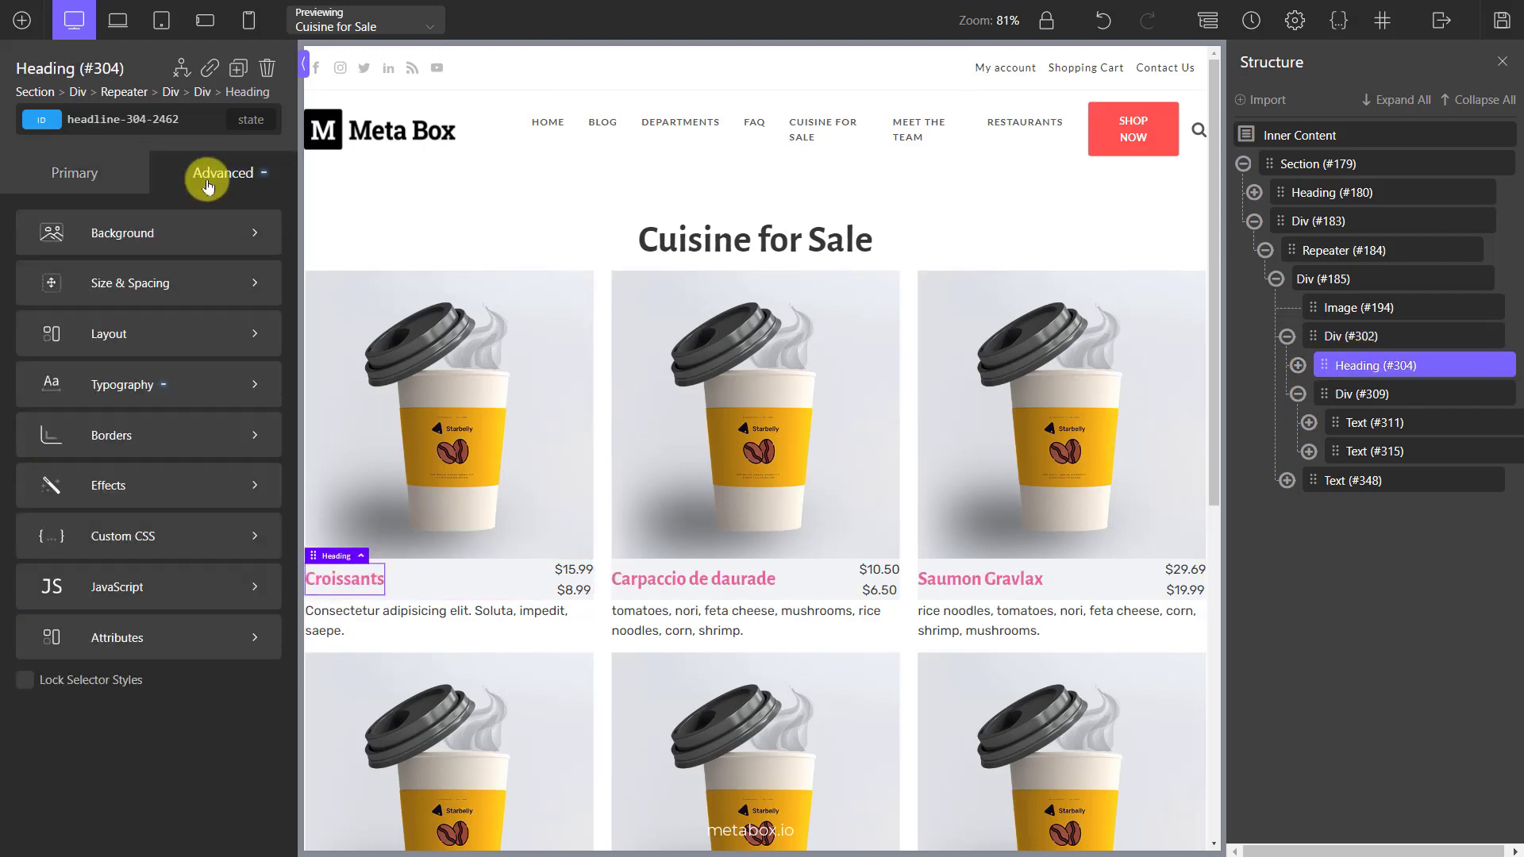
{"action": "left_click", "coordinate": [210, 281]}
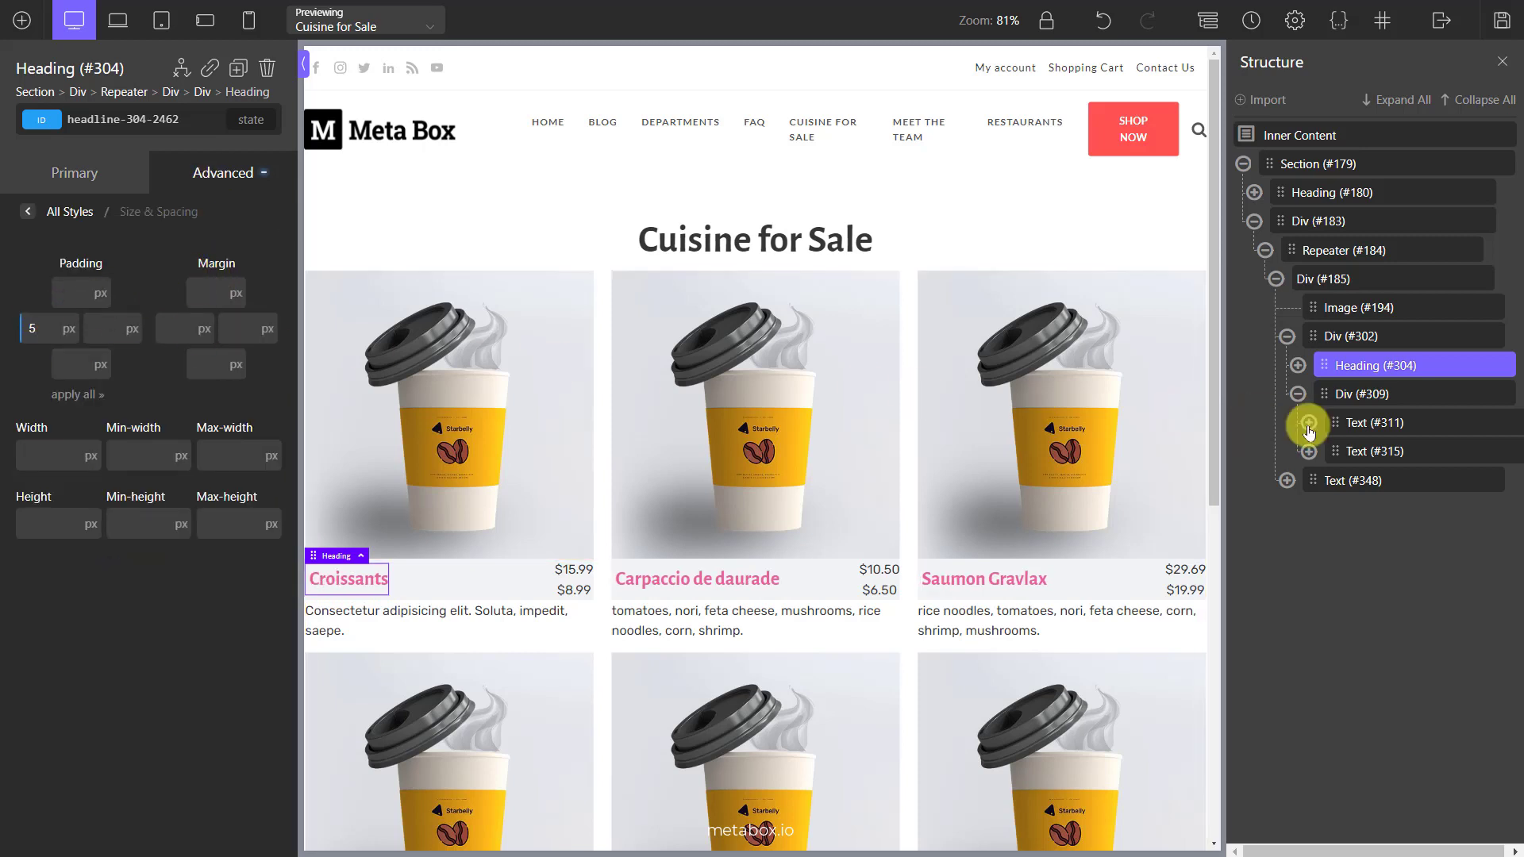
Add the class original_price to the first price Text in the Repeater.
{"action": "left_click", "coordinate": [1419, 423]}
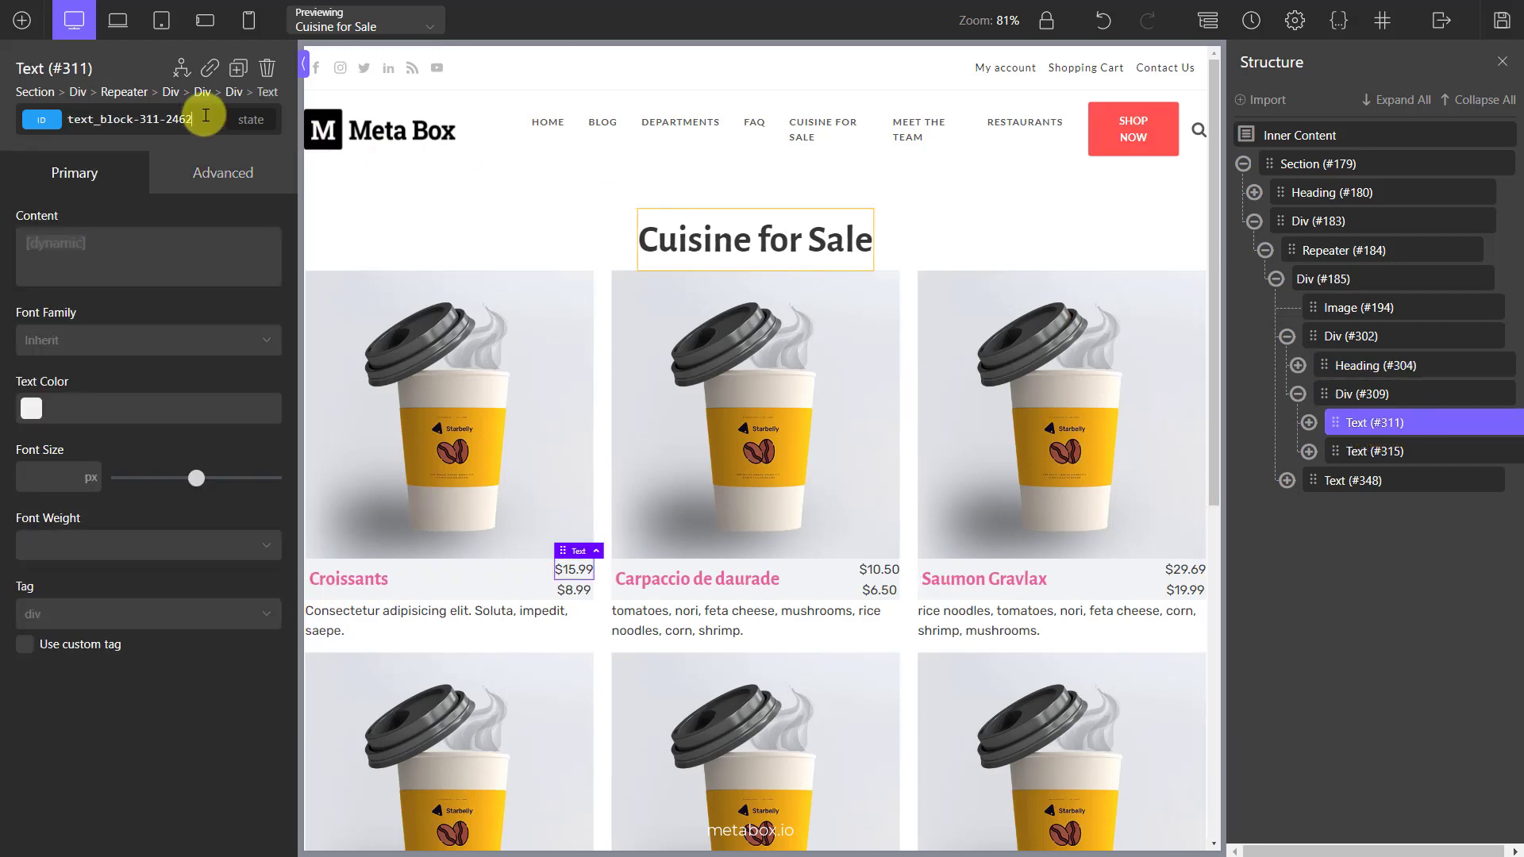
{"action": "left_click", "coordinate": [203, 117]}
{"action": "type", "text": "original_price"}
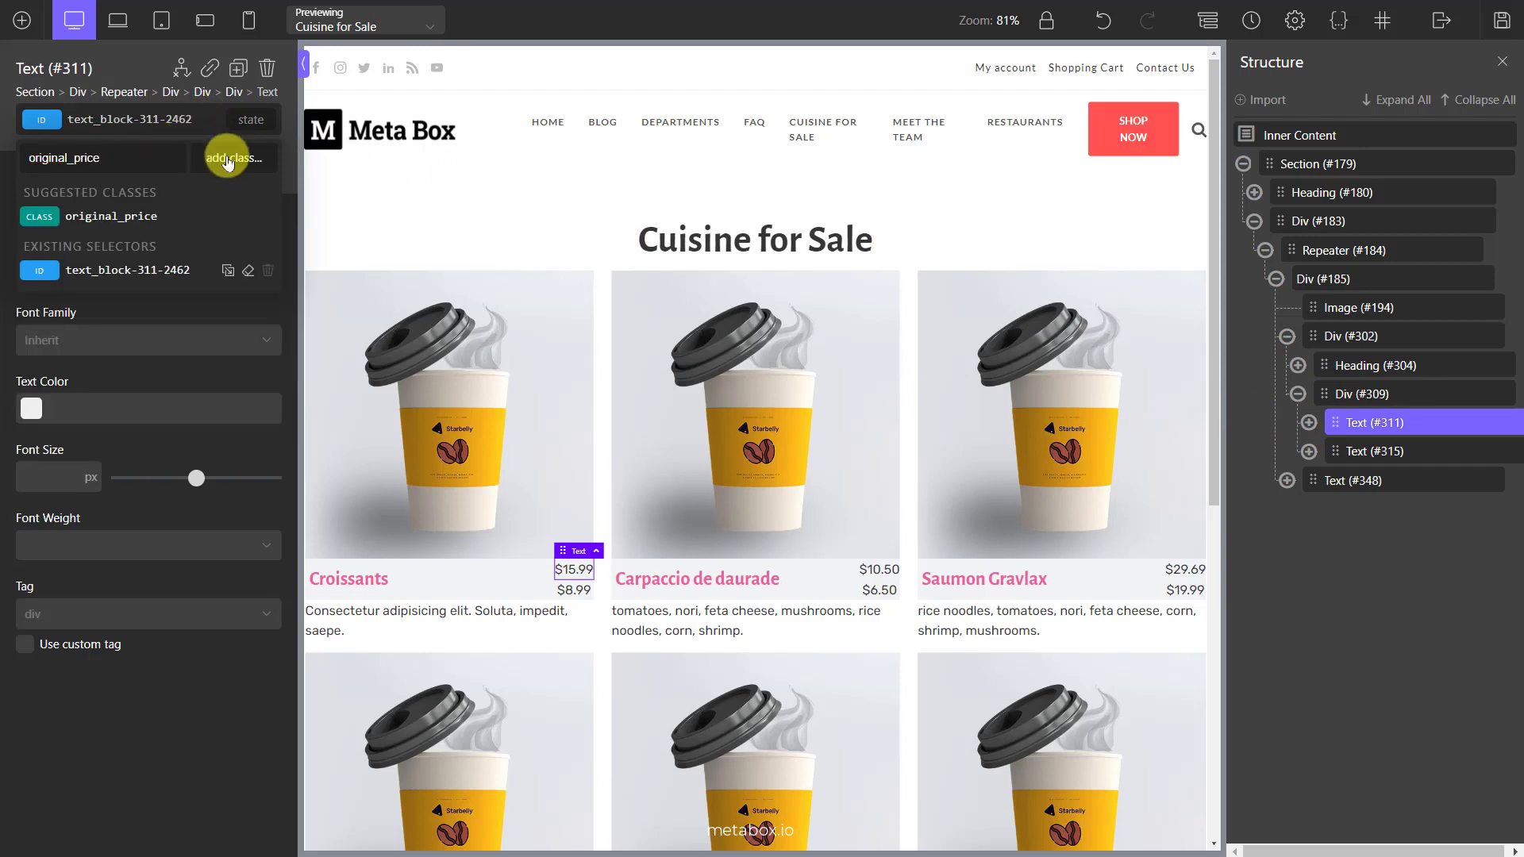
{"action": "key", "text": "Return"}
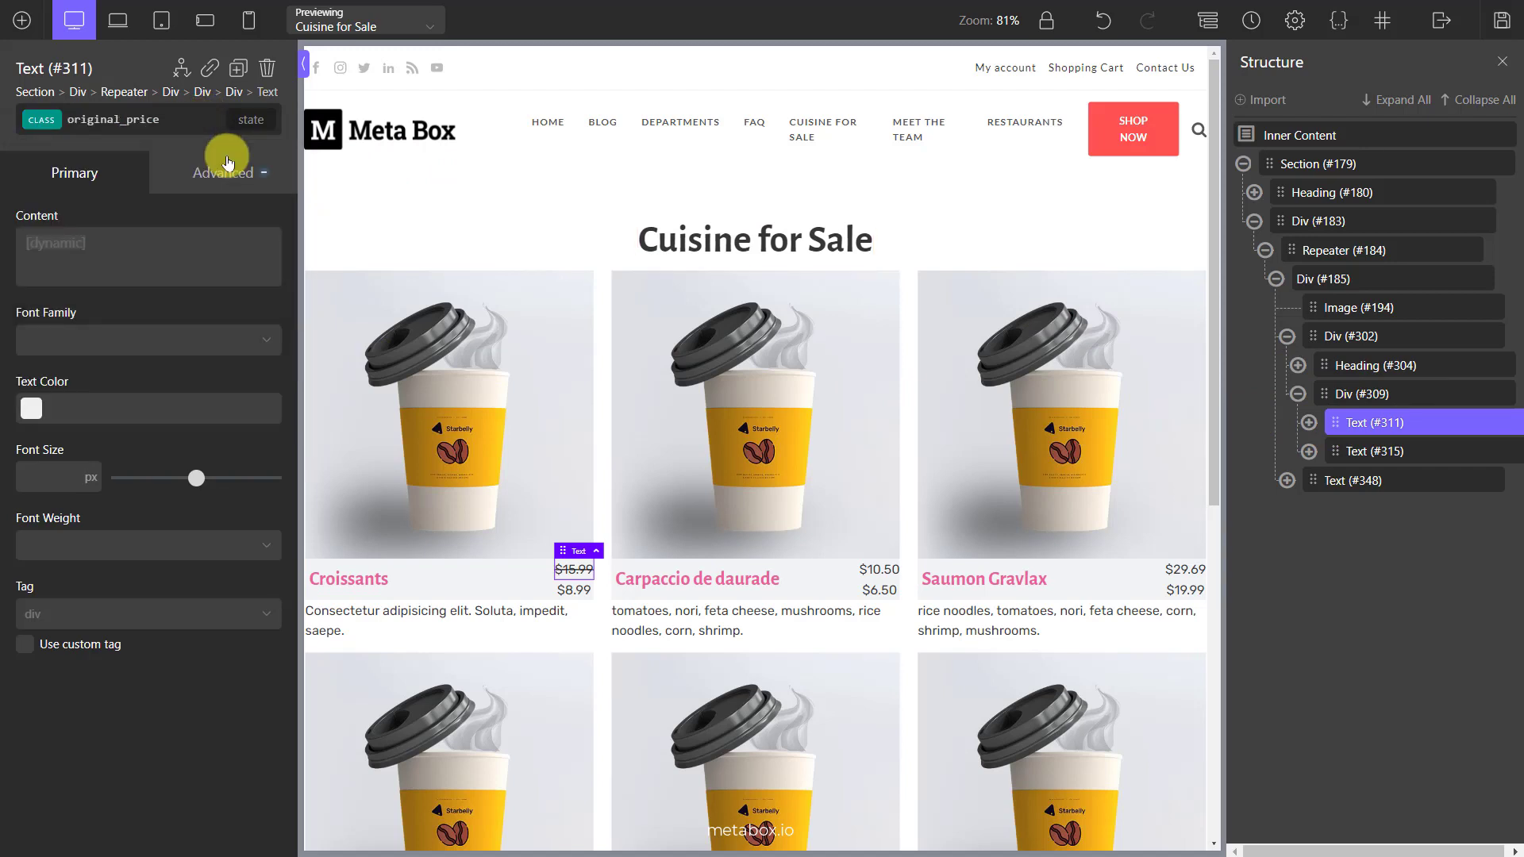
Set the original_price class's text color to bbb9b9 and its font weight to 700.
{"action": "left_click", "coordinate": [124, 407]}
{"action": "type", "text": "b"}
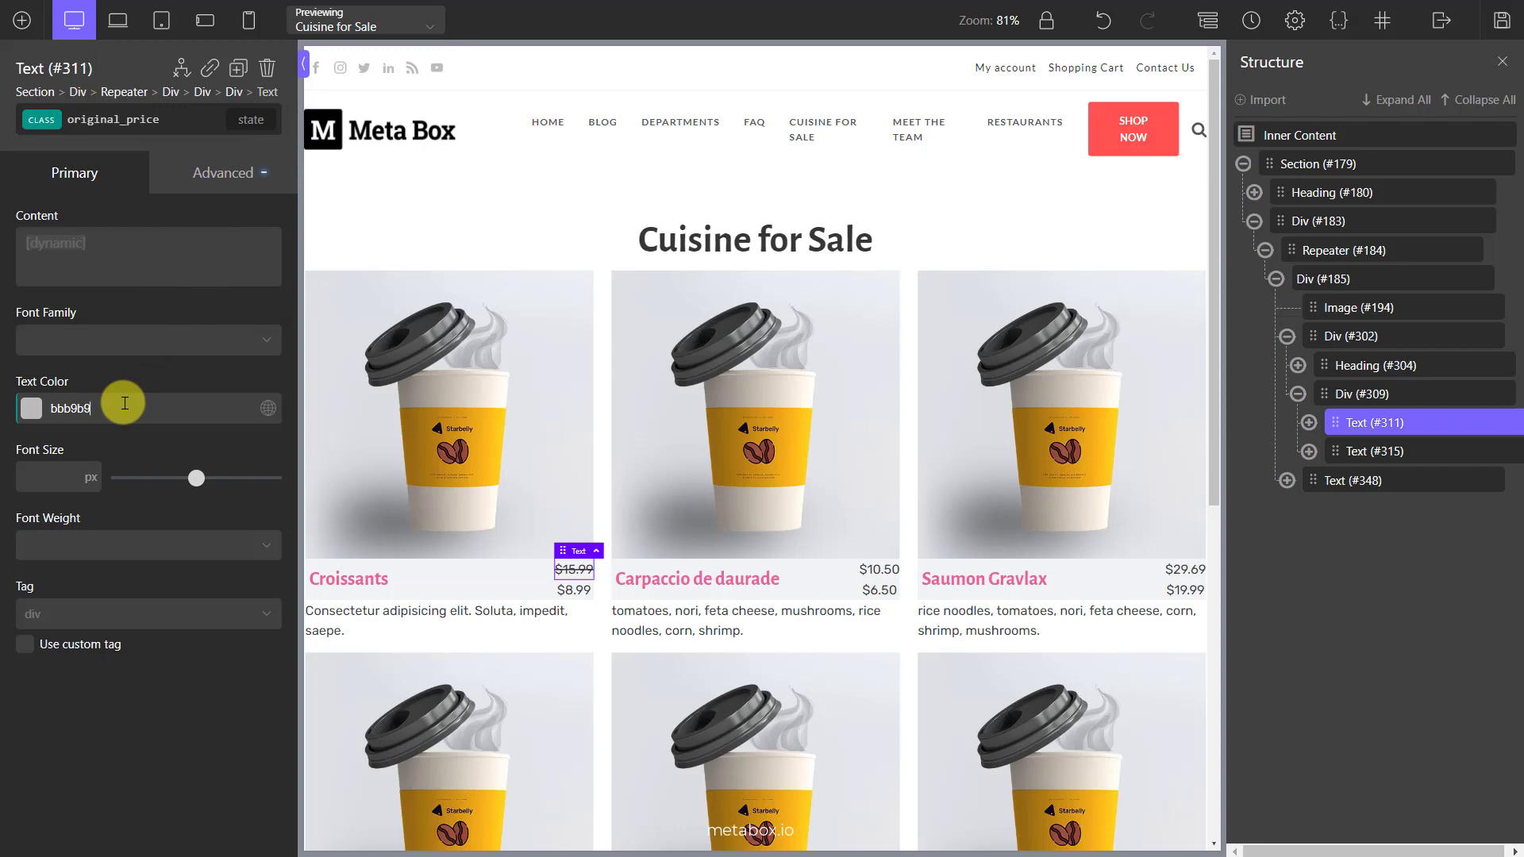
{"action": "type", "text": "bb9b9"}
{"action": "left_click", "coordinate": [107, 543]}
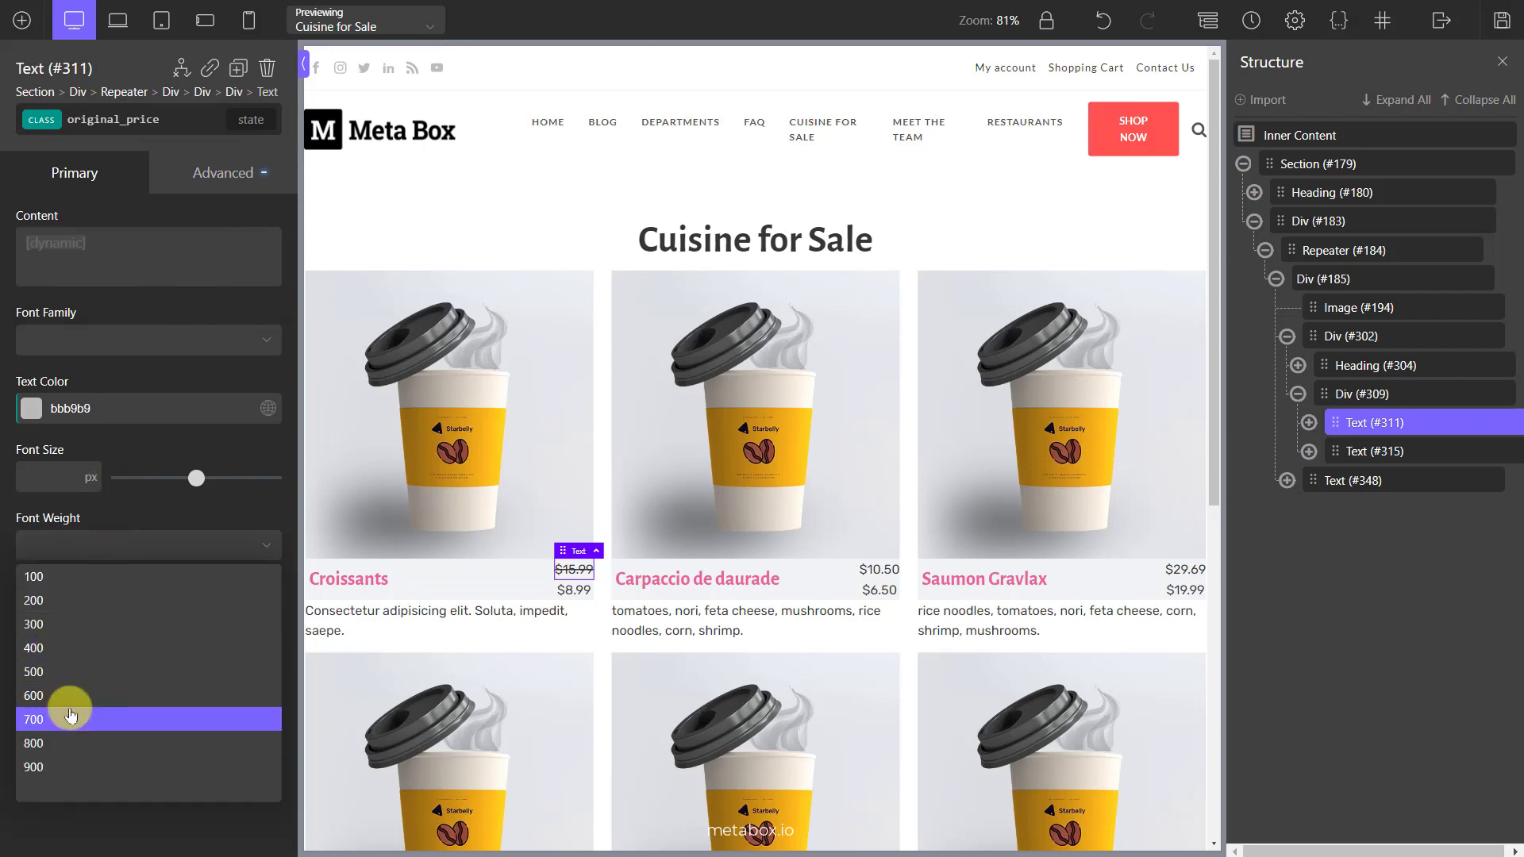
{"action": "left_click", "coordinate": [70, 717]}
Set the original_price class's background color to white (fff).
{"action": "left_click", "coordinate": [164, 178]}
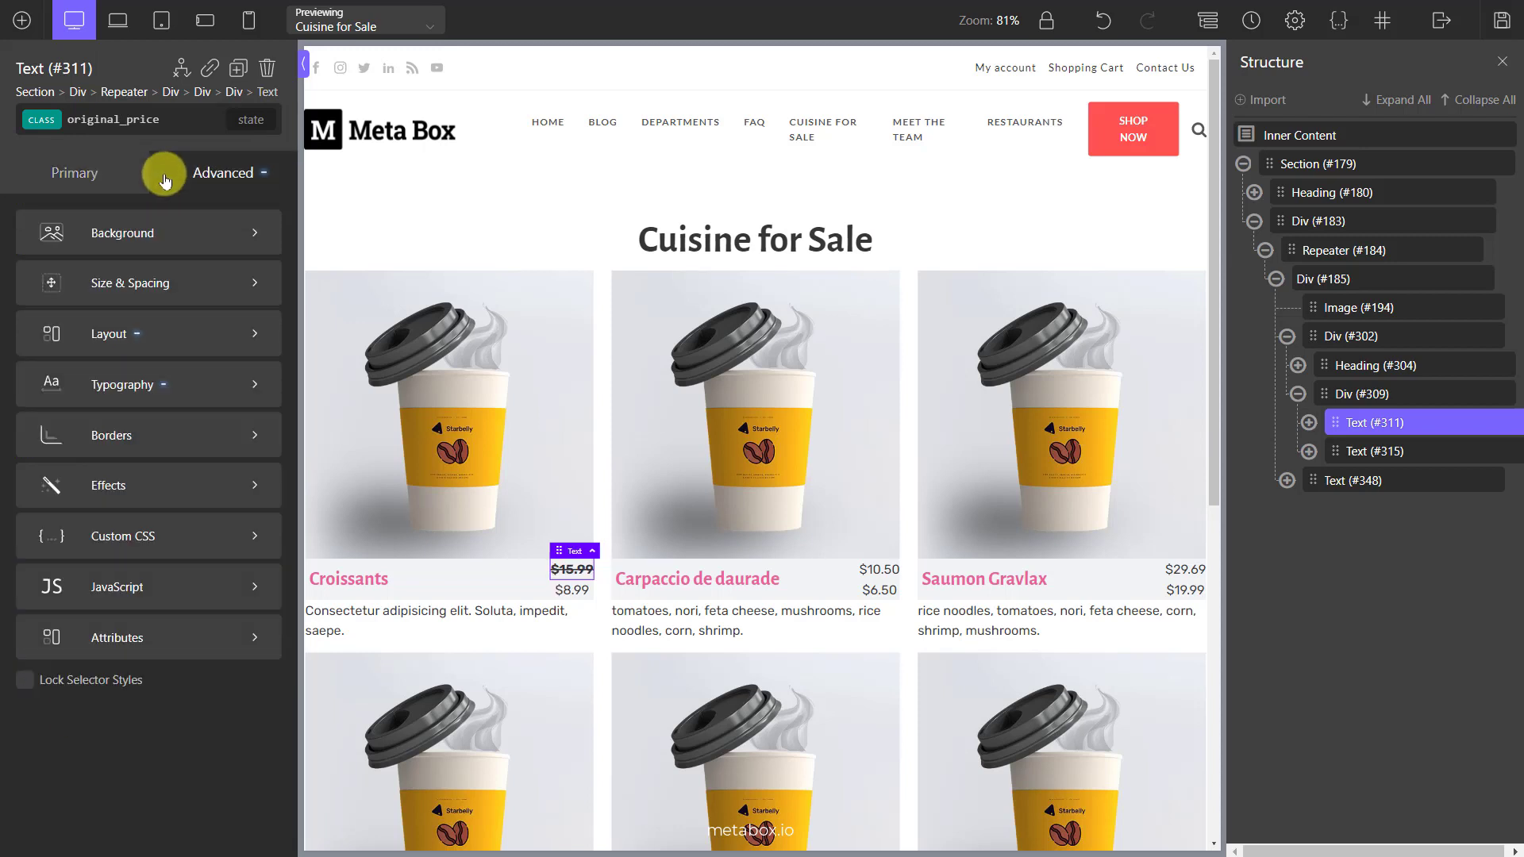
{"action": "left_click", "coordinate": [189, 234]}
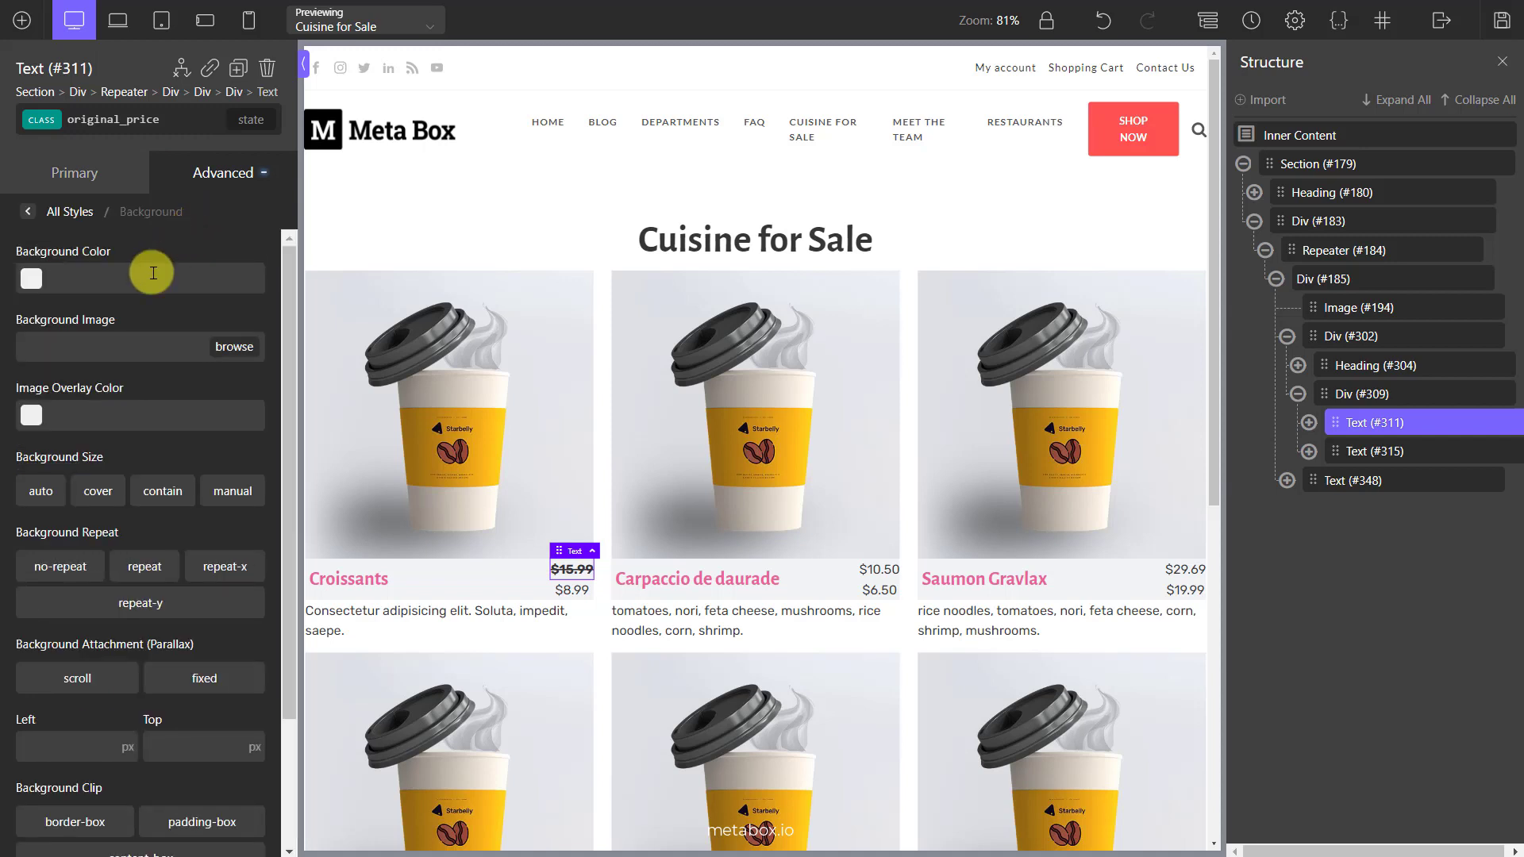
{"action": "type", "text": "fff"}
{"action": "left_click", "coordinate": [28, 212]}
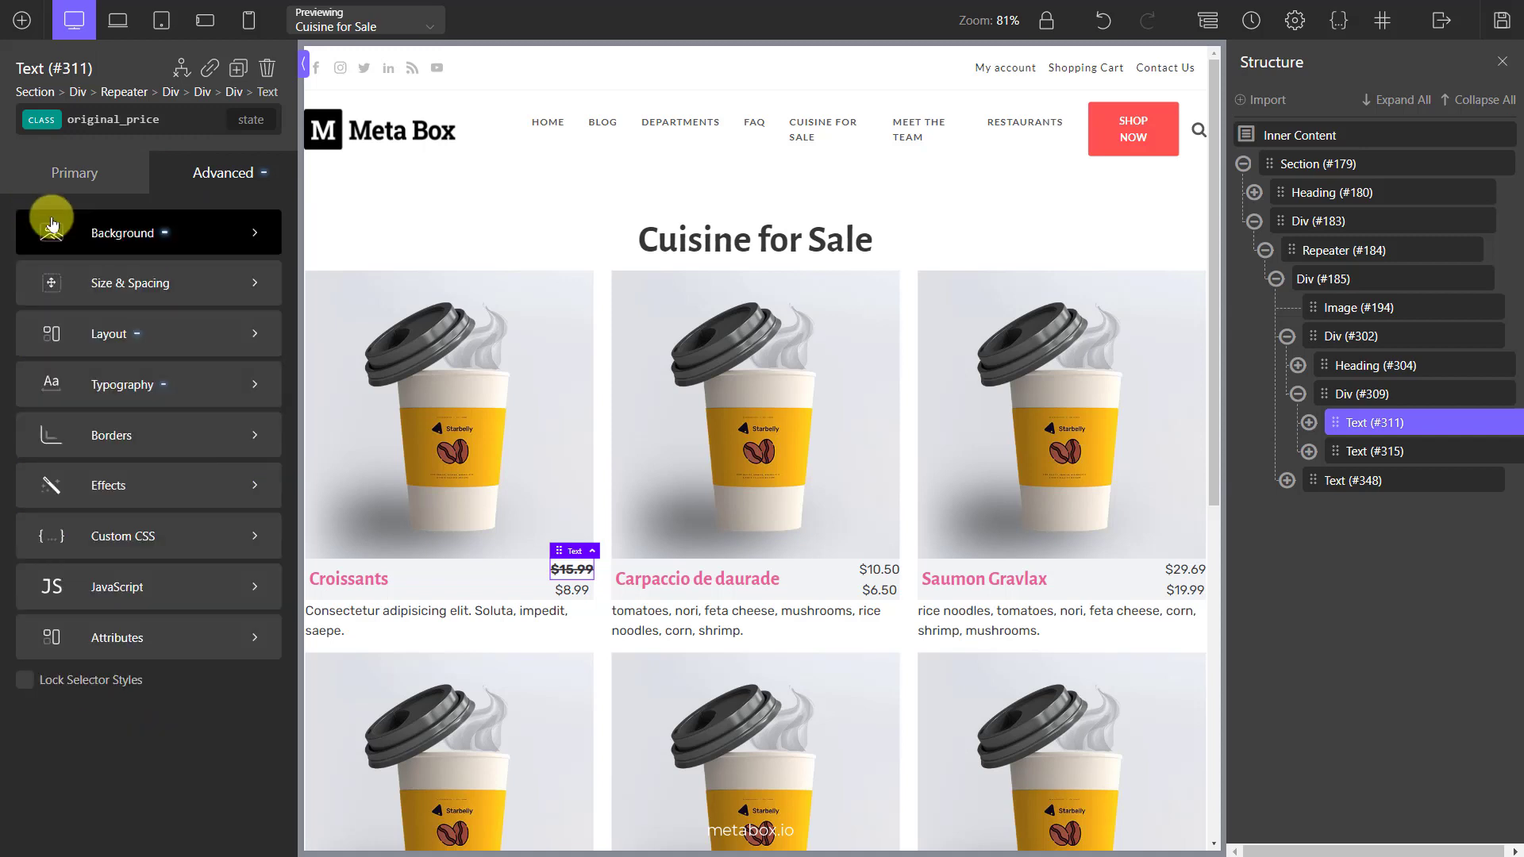
Set the original_price class's padding to 5 px on all four sides.
{"action": "left_click", "coordinate": [205, 279]}
{"action": "left_click", "coordinate": [80, 292]}
{"action": "type", "text": "5"}
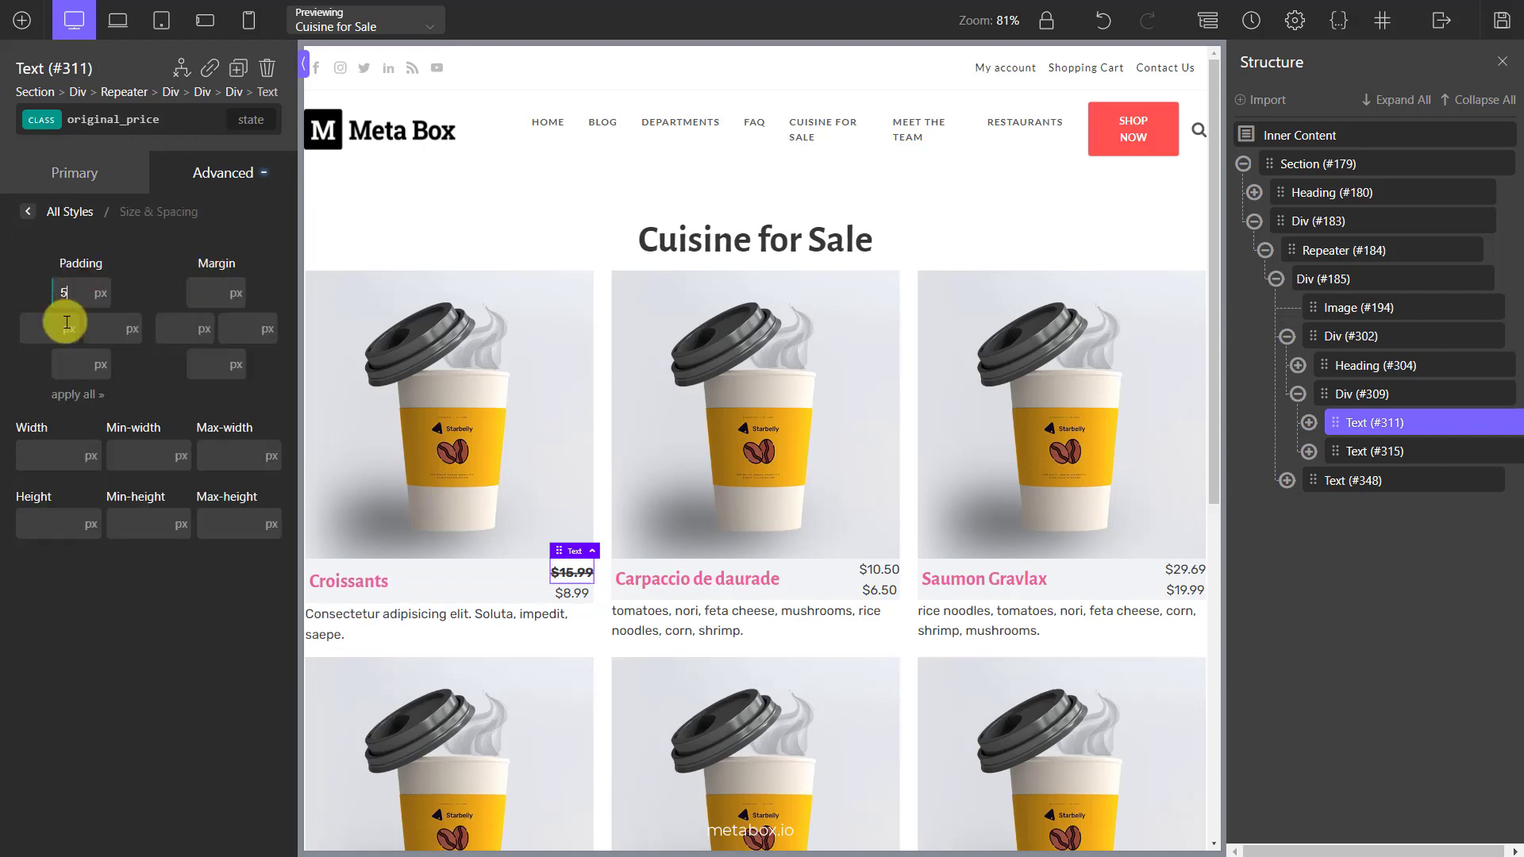
{"action": "left_click", "coordinate": [49, 328]}
{"action": "type", "text": "5"}
{"action": "left_click", "coordinate": [107, 328]}
{"action": "type", "text": "5"}
{"action": "left_click", "coordinate": [72, 364]}
{"action": "type", "text": "5"}
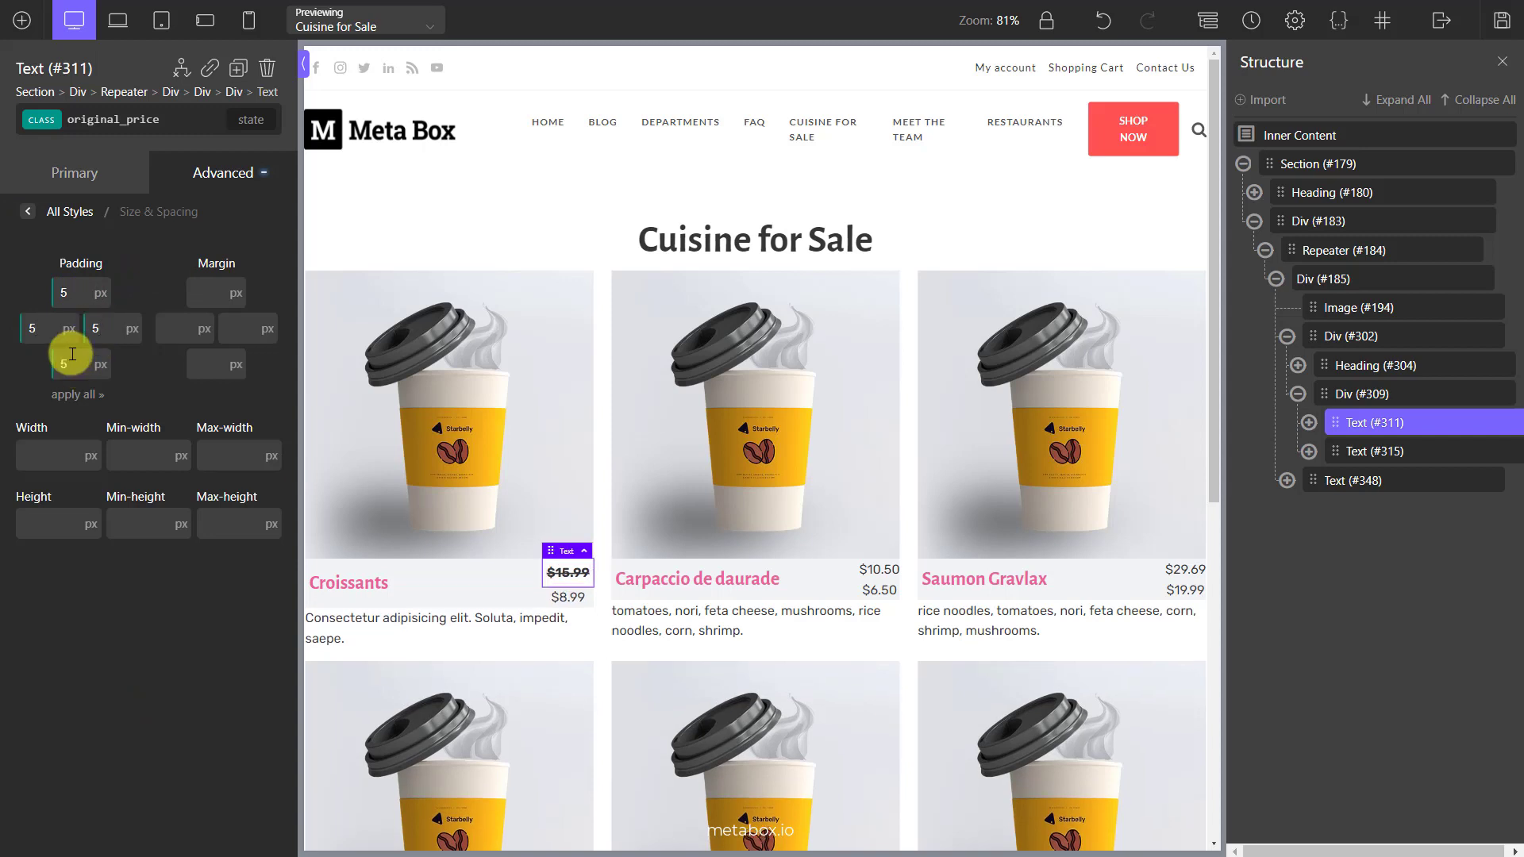
Position the original_price class absolutely, with a top offset of -36 px and a right offset of 0 px.
{"action": "left_click", "coordinate": [27, 212]}
{"action": "left_click", "coordinate": [181, 332]}
{"action": "scroll", "coordinate": [181, 332], "scroll_direction": "down", "scroll_amount": 3}
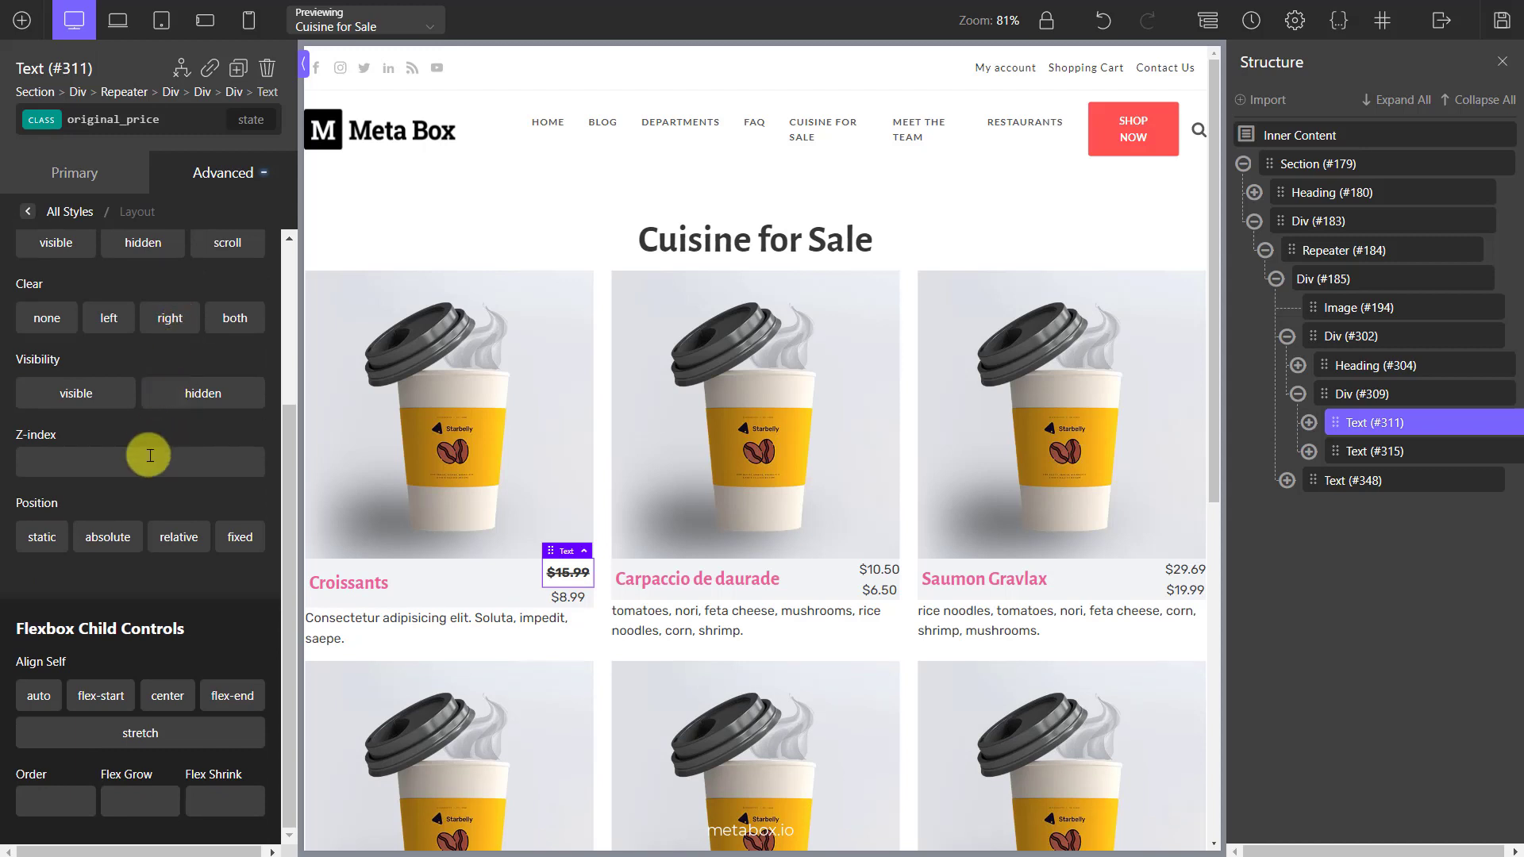
{"action": "left_click", "coordinate": [119, 533]}
{"action": "type", "text": "-36"}
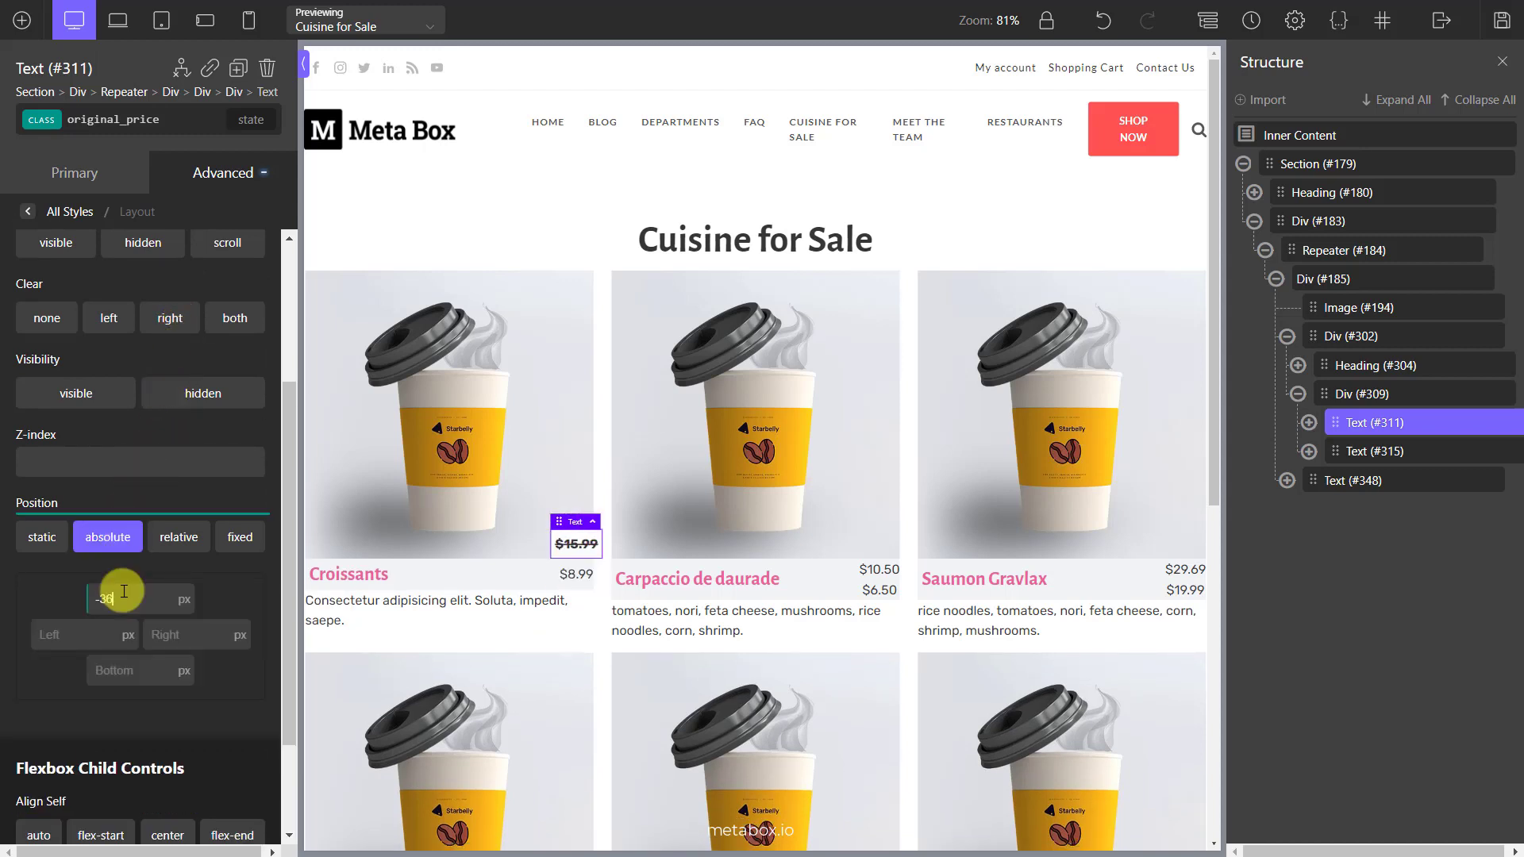
{"action": "left_click", "coordinate": [201, 634]}
{"action": "type", "text": "0"}
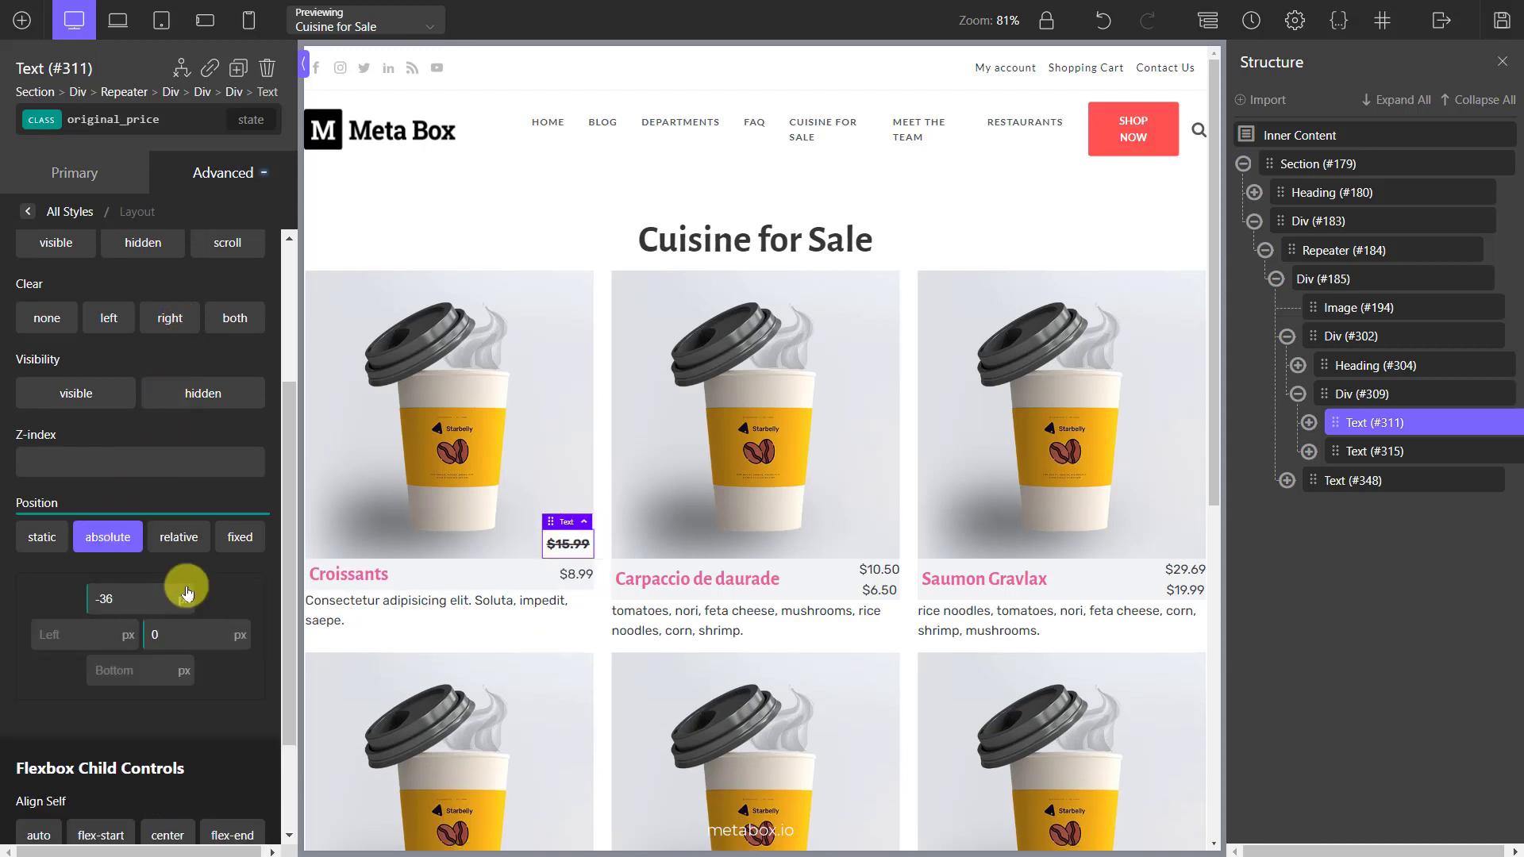
Set the original_price class's font size to 14 px.
{"action": "left_click", "coordinate": [28, 210]}
{"action": "left_click", "coordinate": [243, 380]}
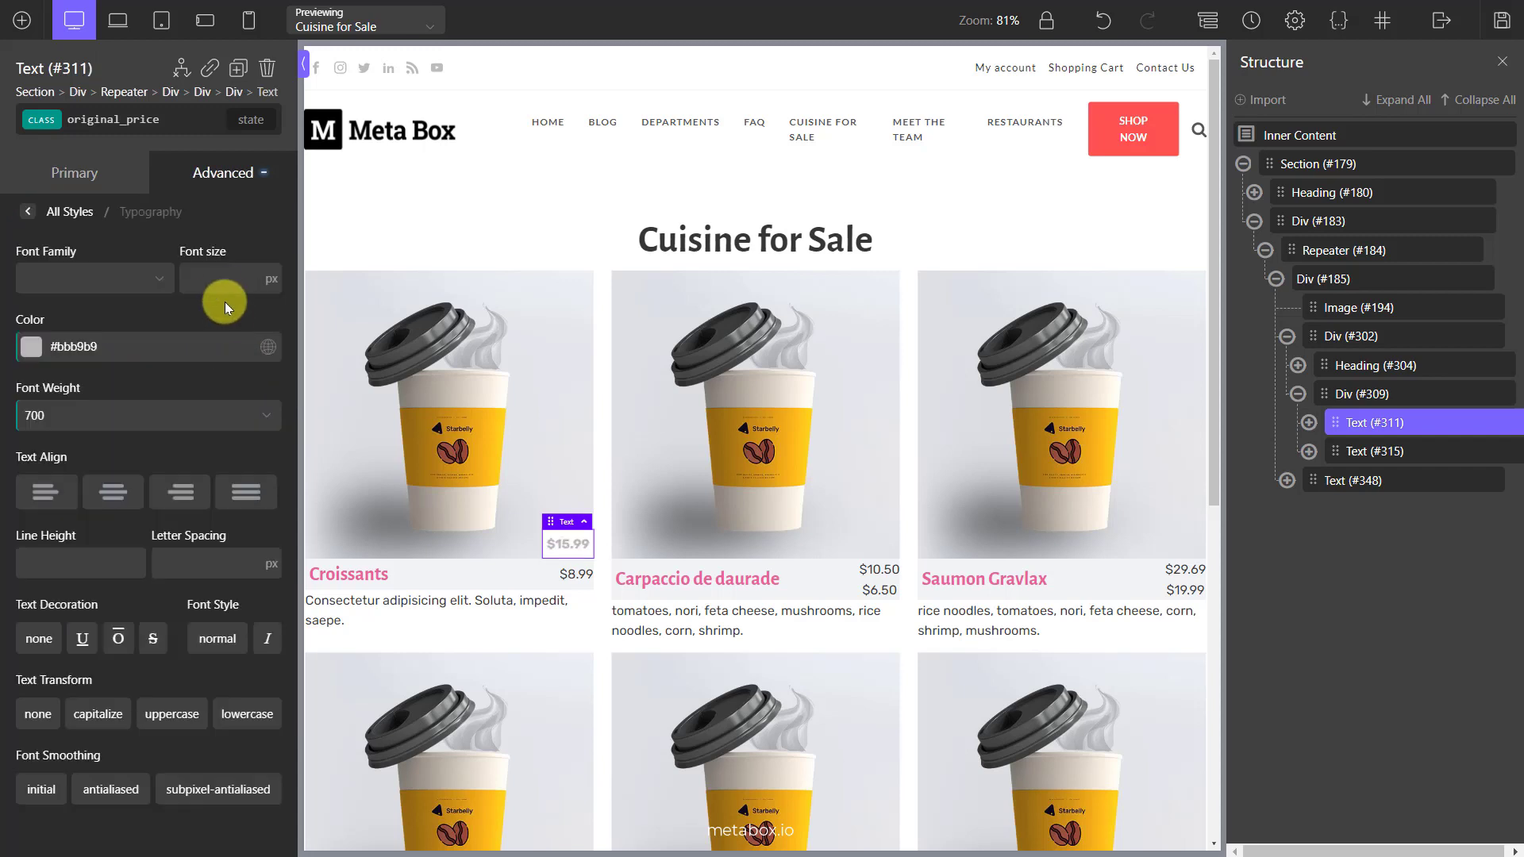
{"action": "left_click", "coordinate": [220, 281]}
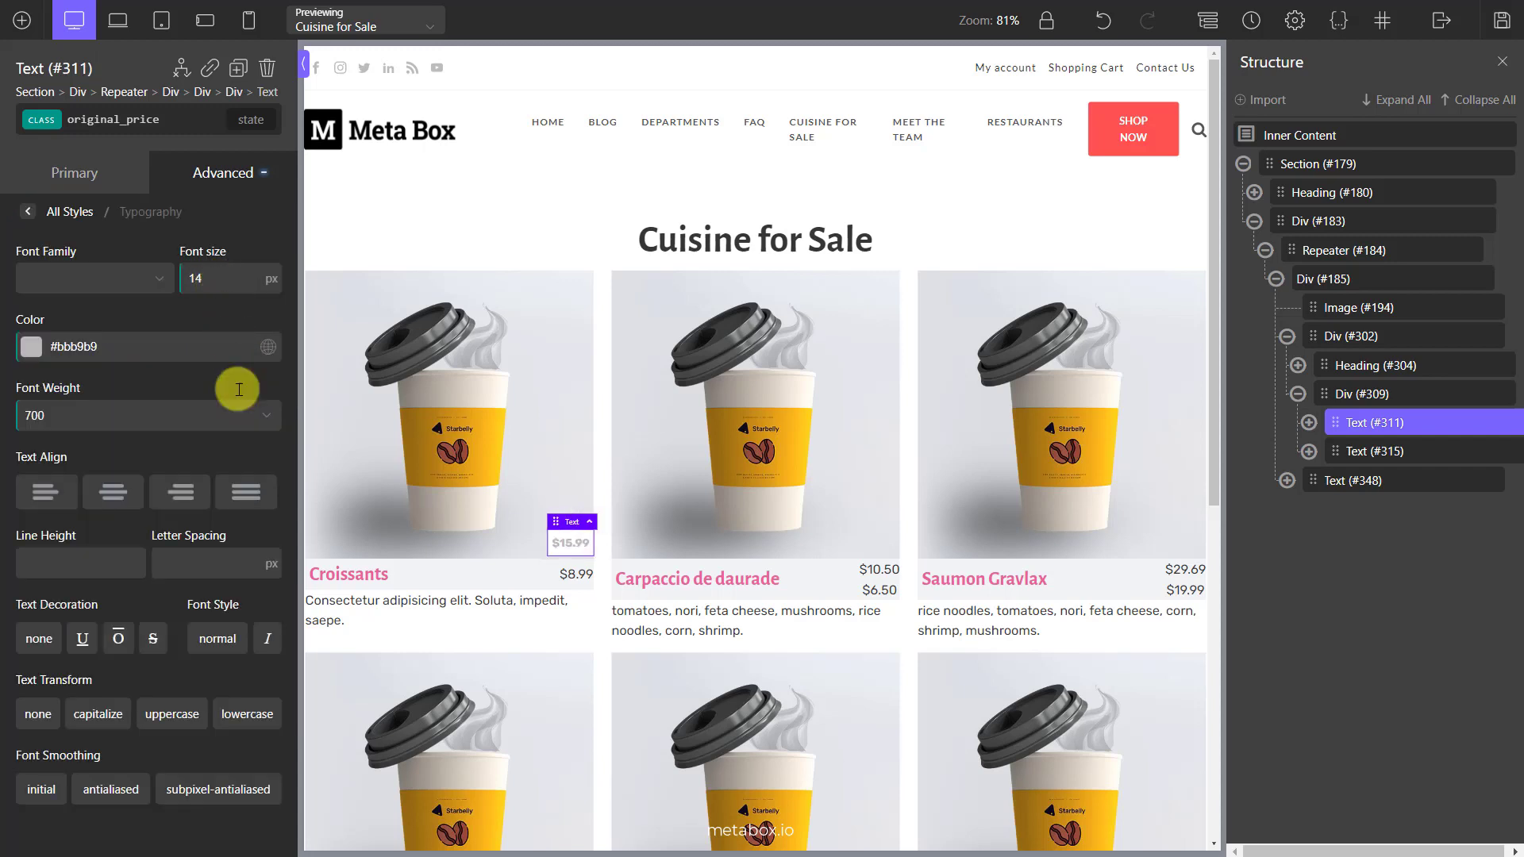
Add a promotional_price class to the sale price text (Text #315) in the Repeater's price Div.
{"action": "left_click", "coordinate": [1457, 463]}
{"action": "left_click", "coordinate": [200, 117]}
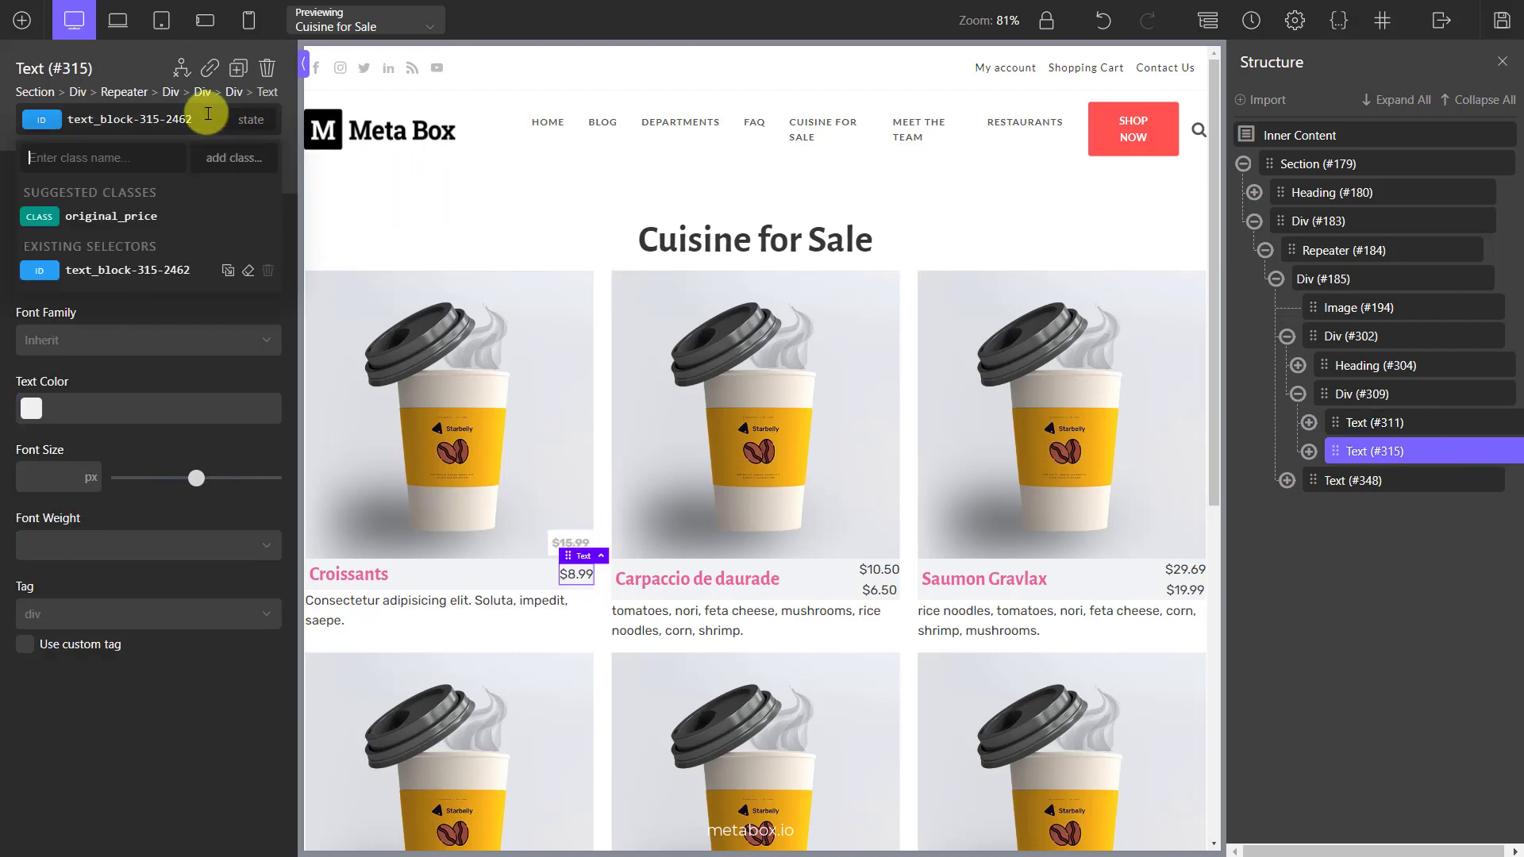
{"action": "type", "text": "promotional_pri"}
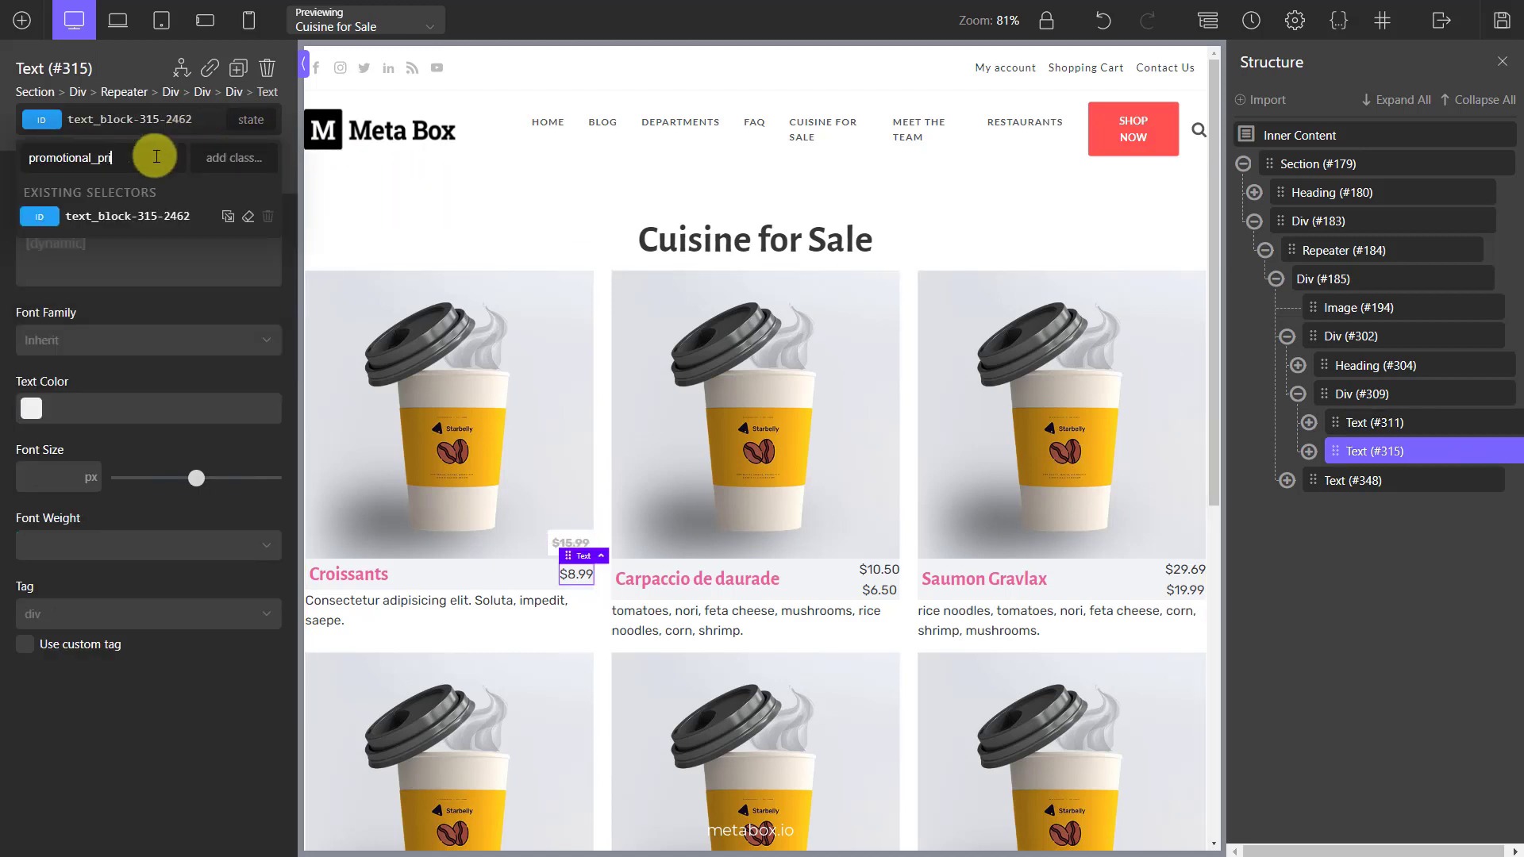
{"action": "type", "text": "ce"}
{"action": "key", "text": "Return"}
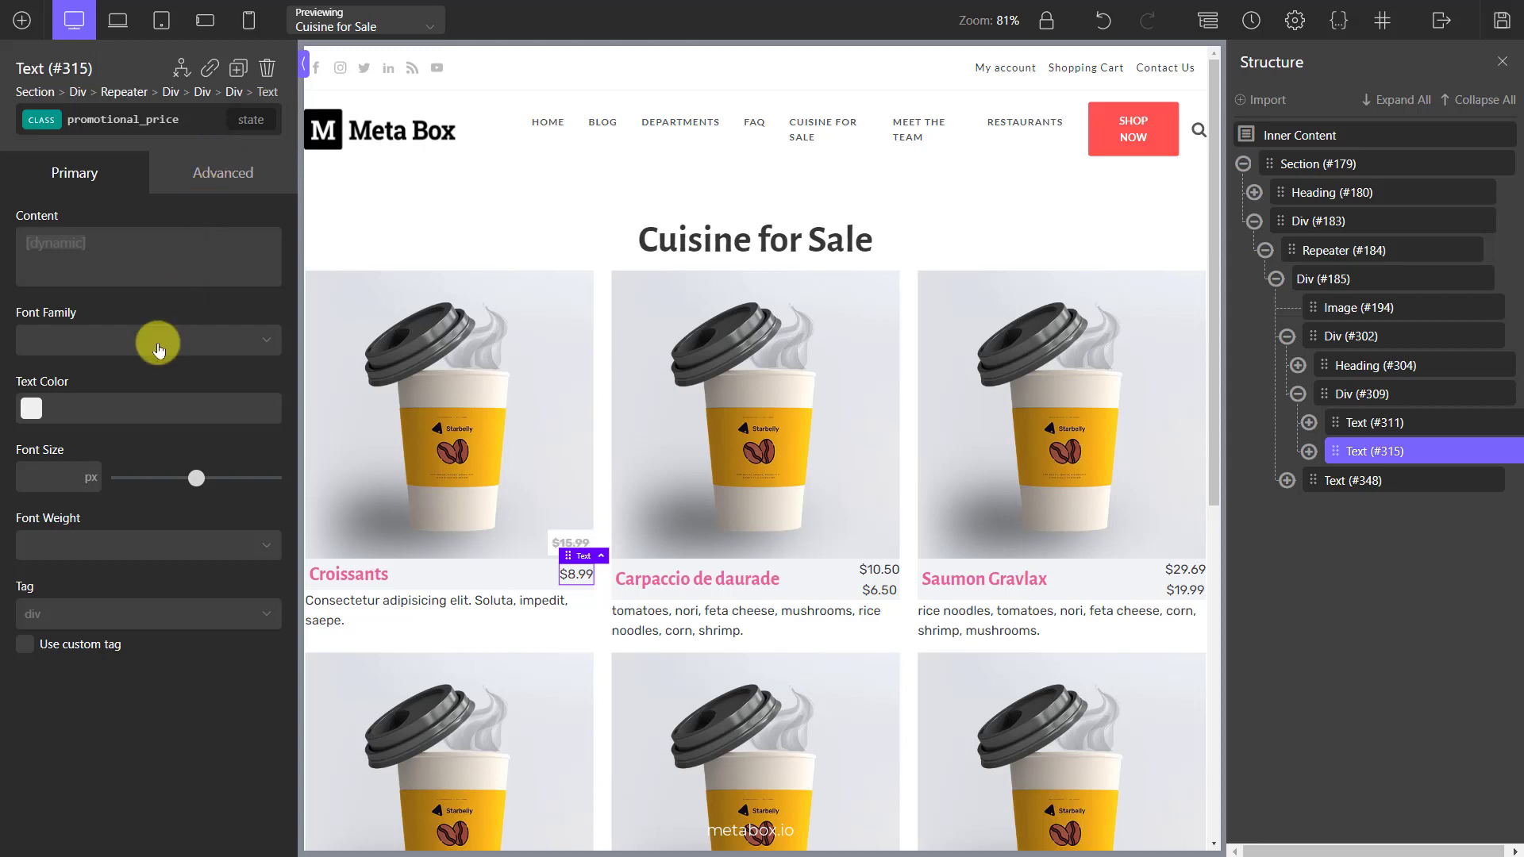
Set the promotional_price class's text color to white (#fff) and its font size to 28 px.
{"action": "left_click", "coordinate": [145, 397]}
{"action": "left_click", "coordinate": [60, 477]}
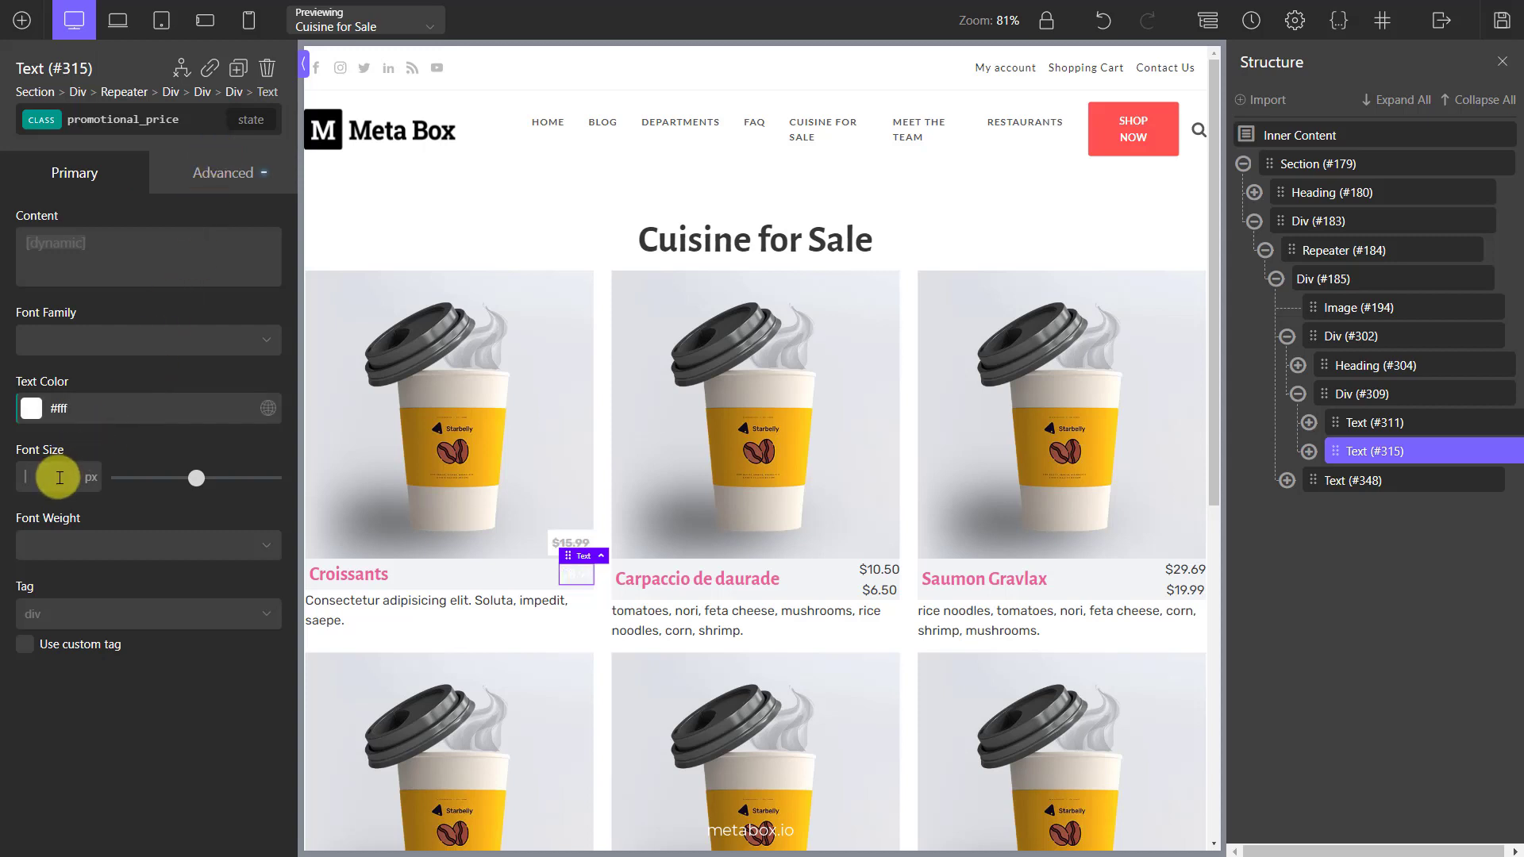
{"action": "type", "text": "28"}
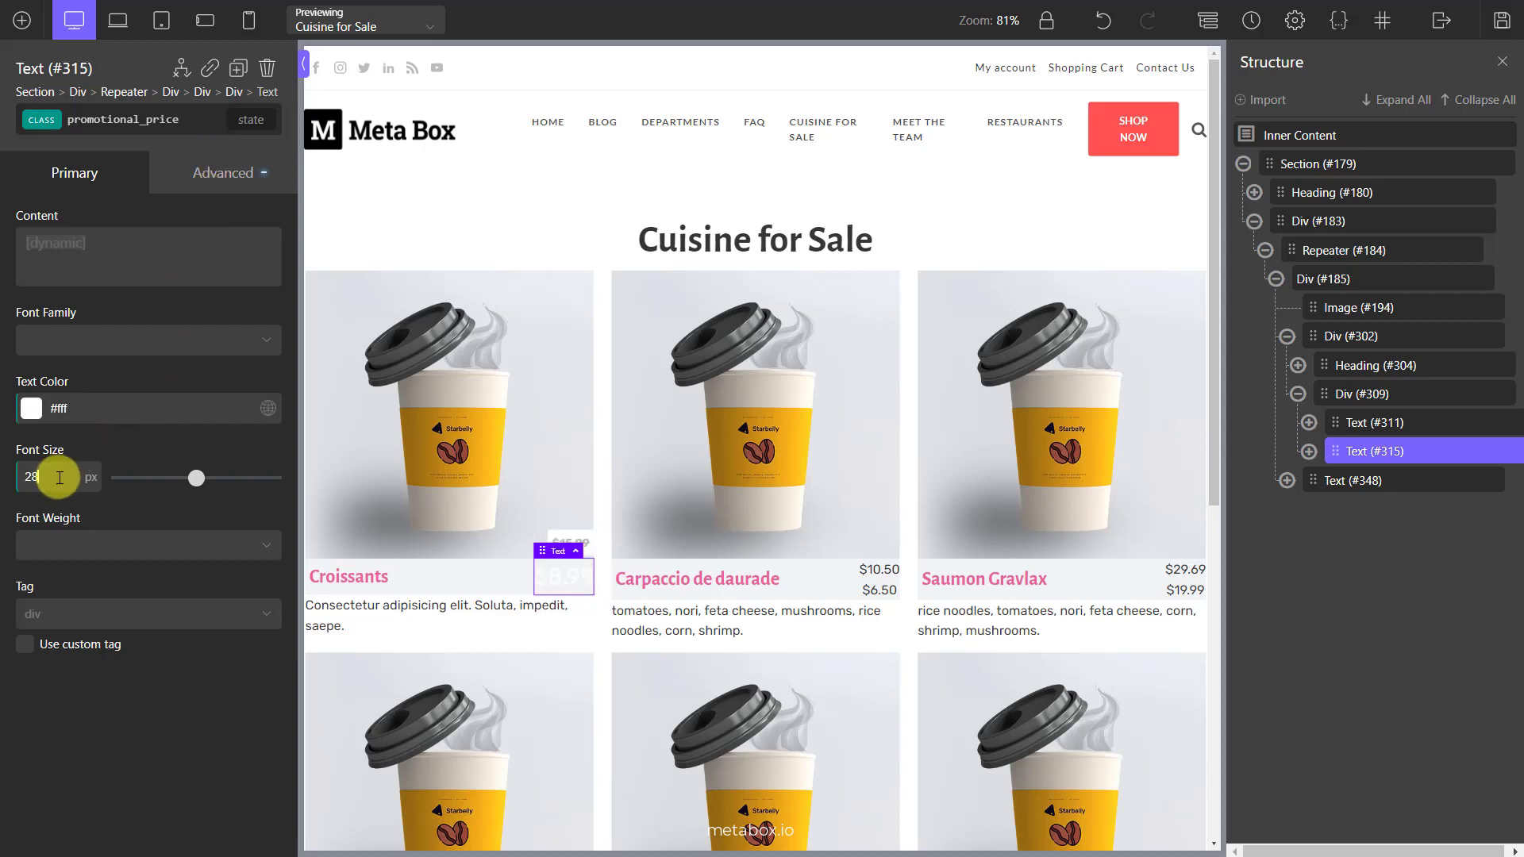
Set the promotional_price class's background color to #ffc107.
{"action": "left_click", "coordinate": [153, 176]}
{"action": "left_click", "coordinate": [156, 230]}
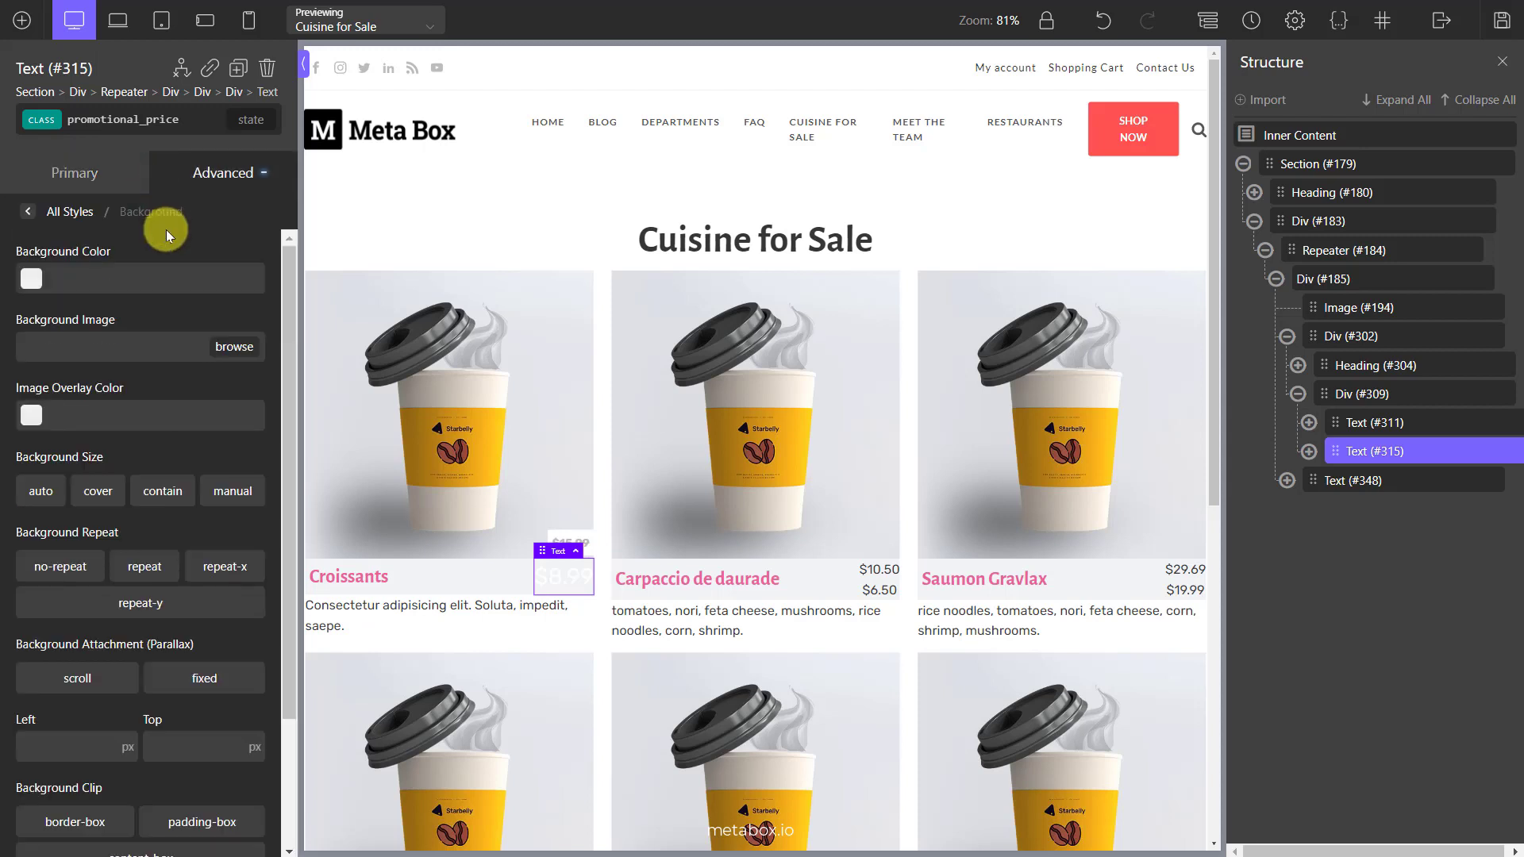
{"action": "left_click", "coordinate": [151, 277]}
{"action": "type", "text": "#ffc10"}
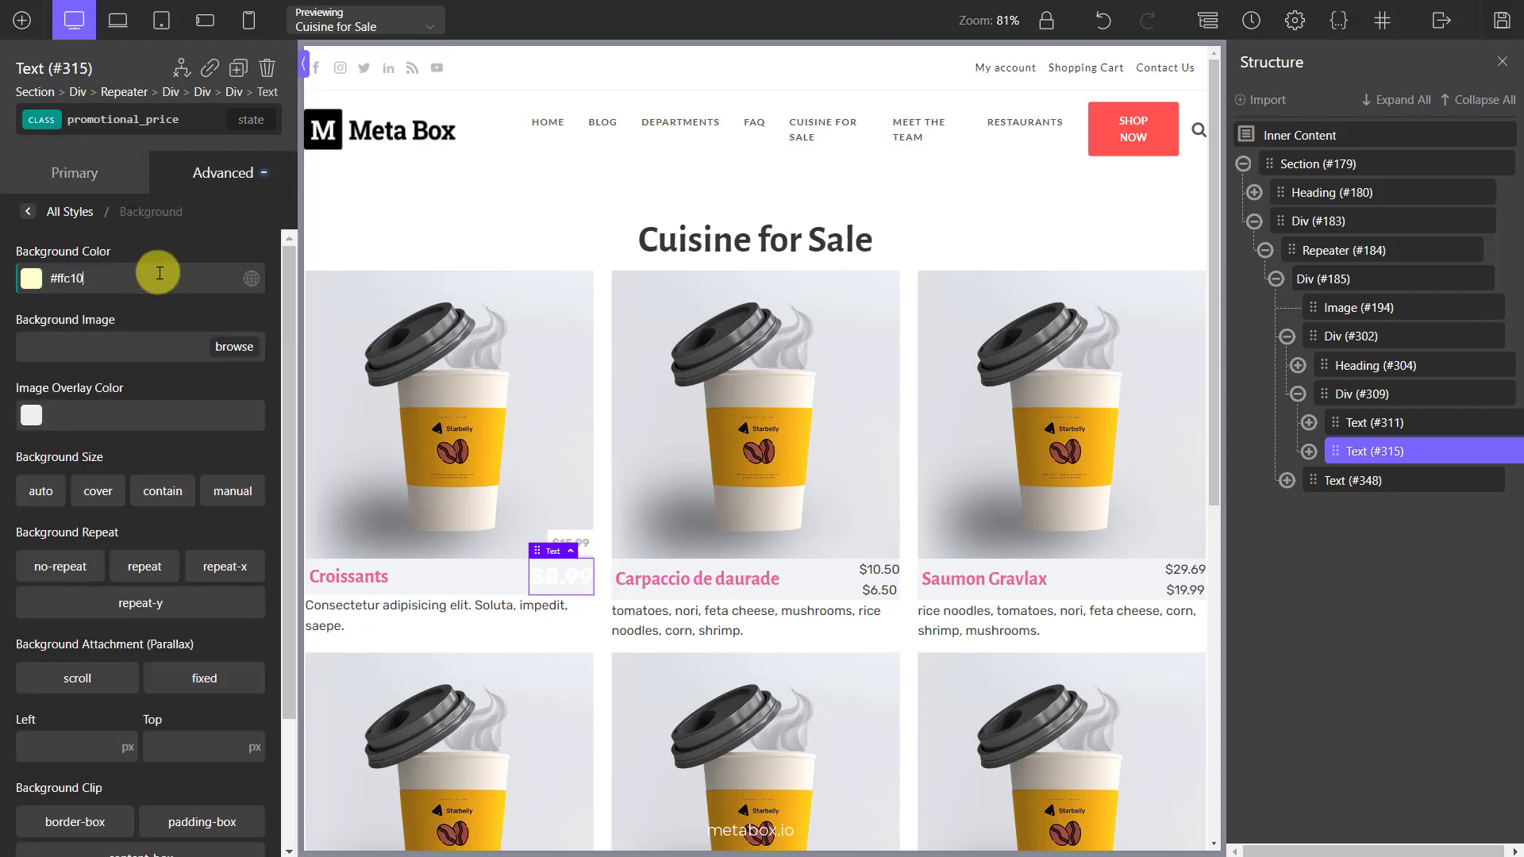
{"action": "type", "text": "7"}
{"action": "left_click", "coordinate": [31, 212]}
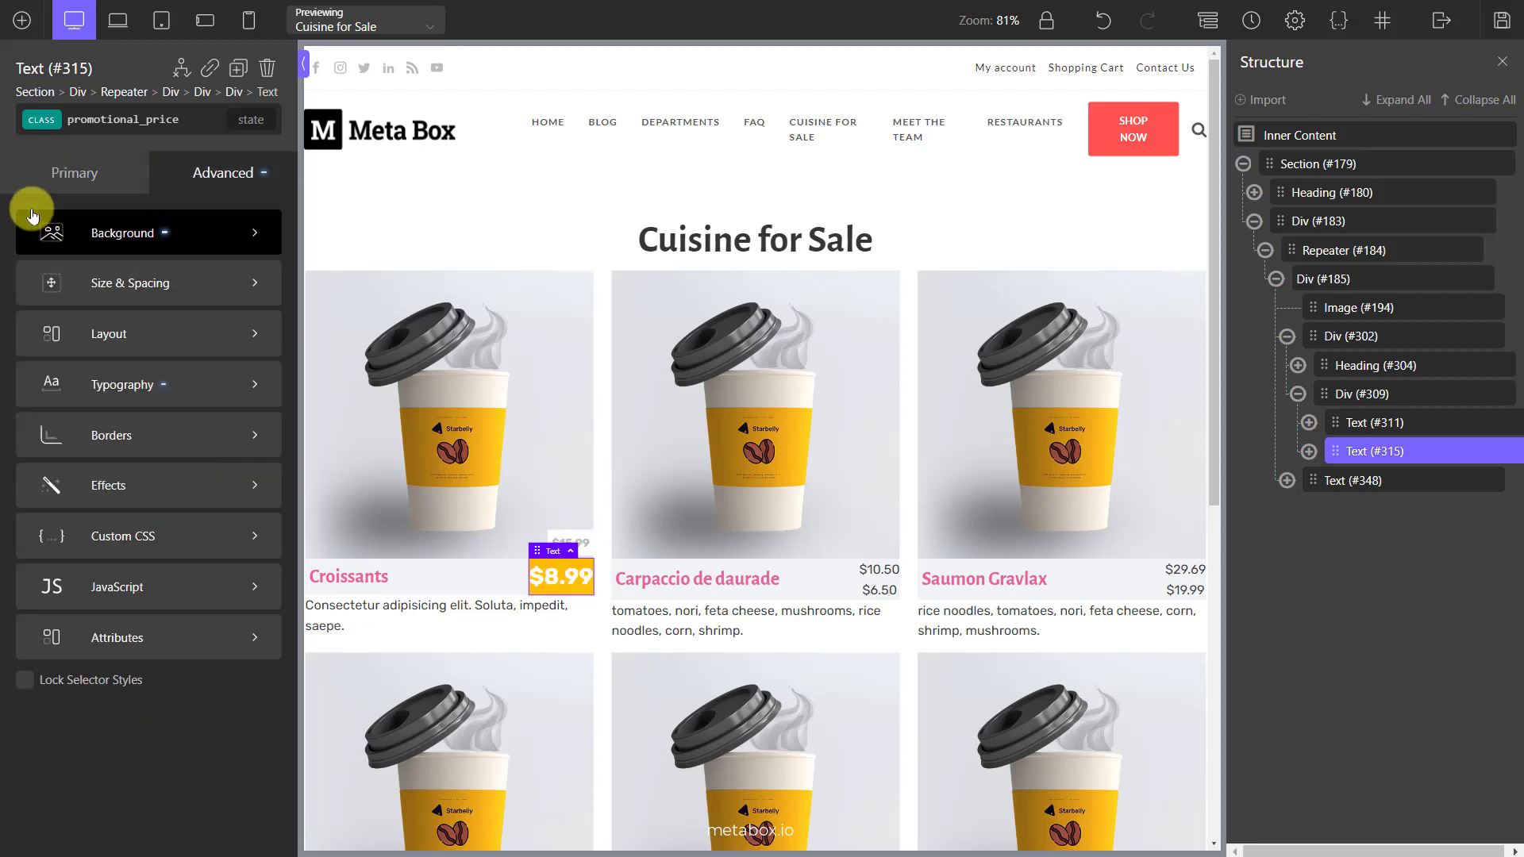
Set the promotional_price class's padding to 5 px on all four sides.
{"action": "left_click", "coordinate": [194, 278]}
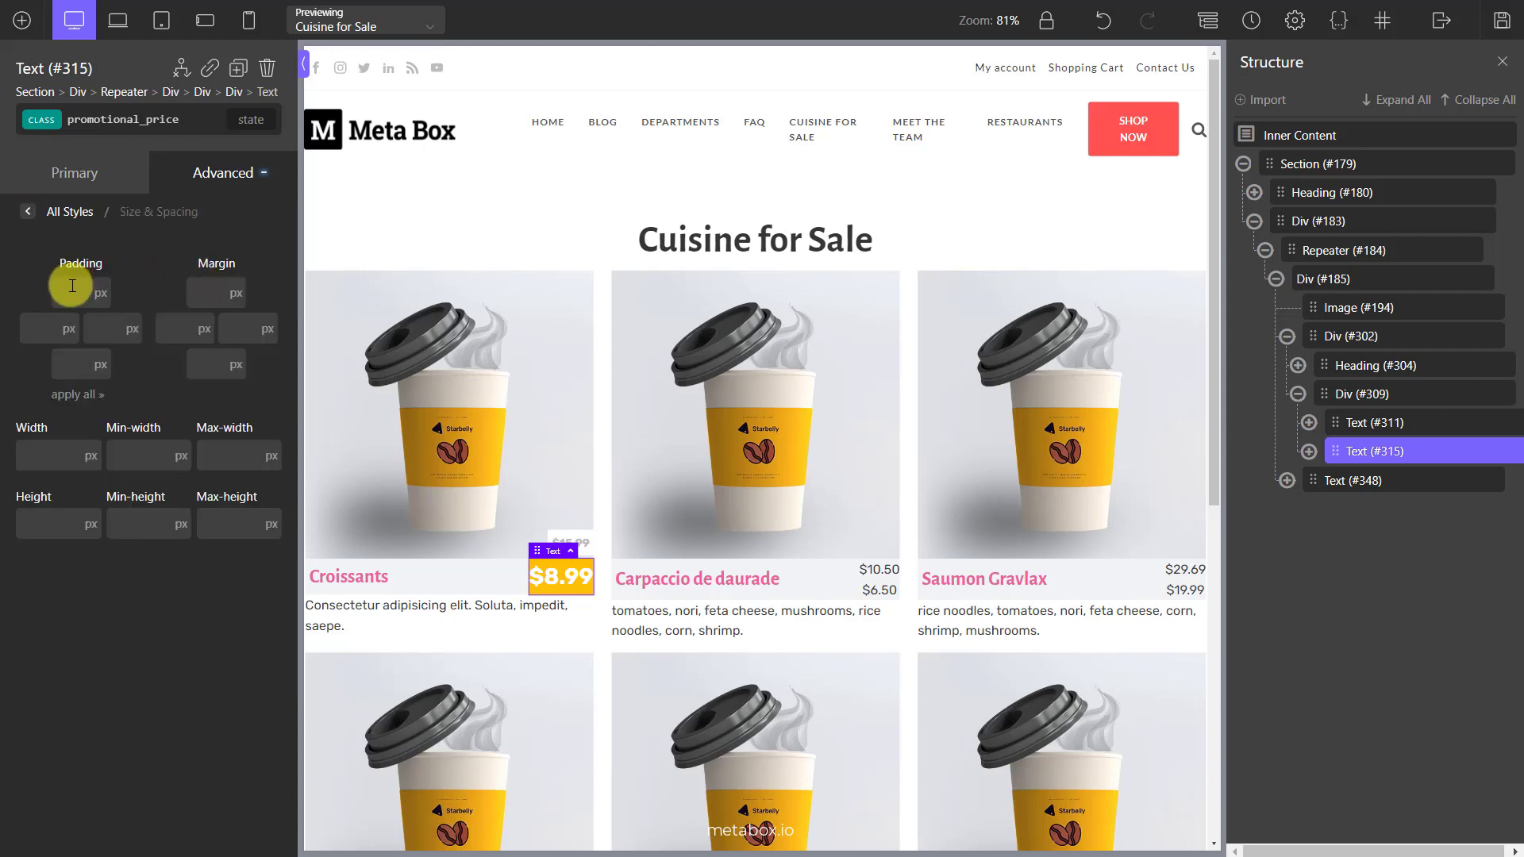
{"action": "left_click", "coordinate": [71, 292]}
{"action": "type", "text": "5"}
{"action": "left_click", "coordinate": [47, 328]}
{"action": "type", "text": "5"}
{"action": "left_click", "coordinate": [102, 328]}
{"action": "type", "text": "5"}
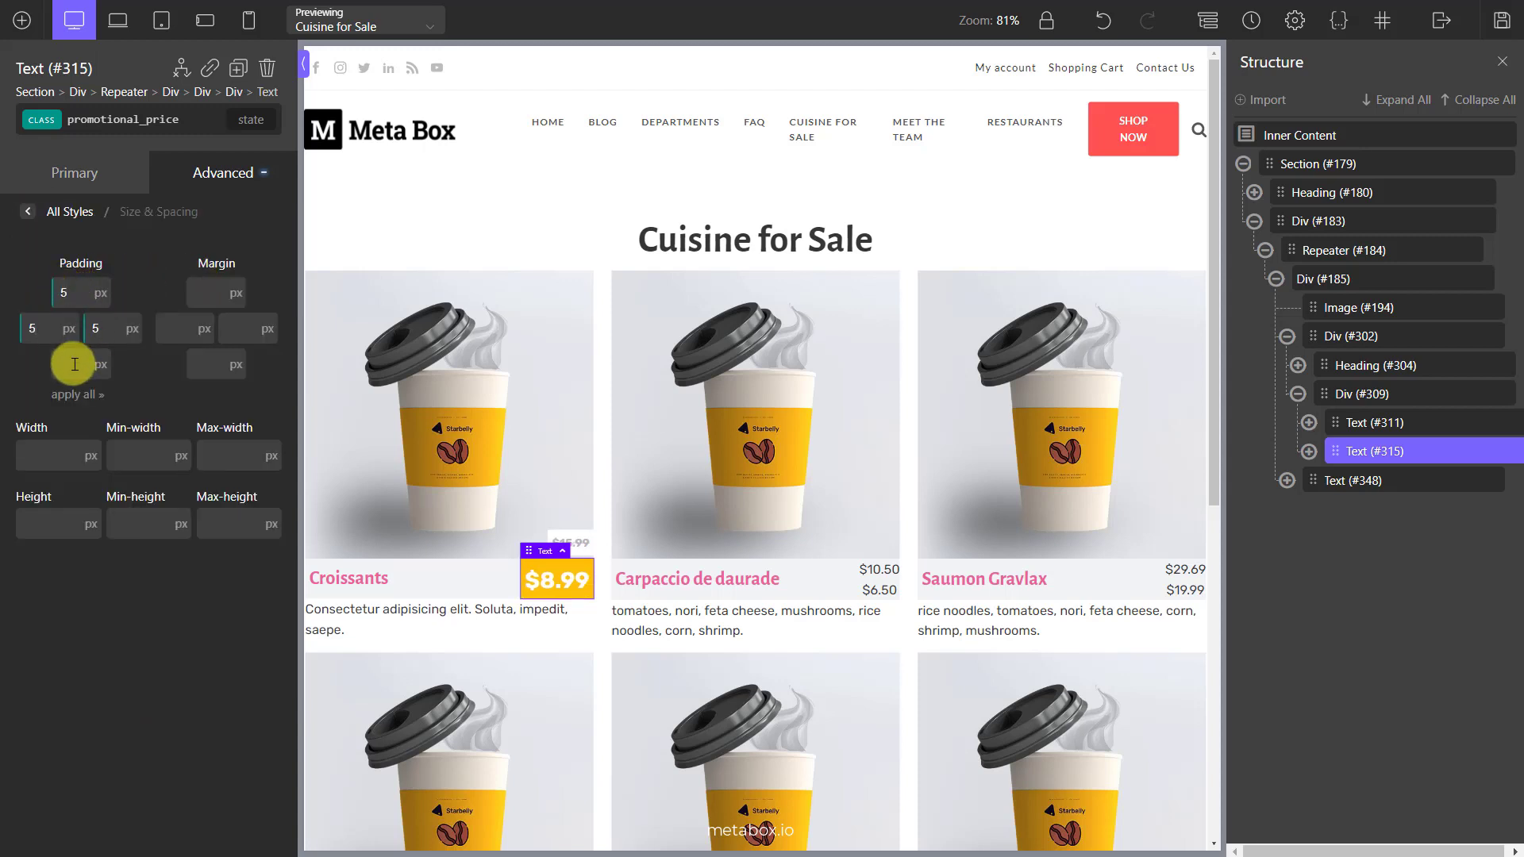
{"action": "left_click", "coordinate": [74, 364]}
{"action": "type", "text": "5"}
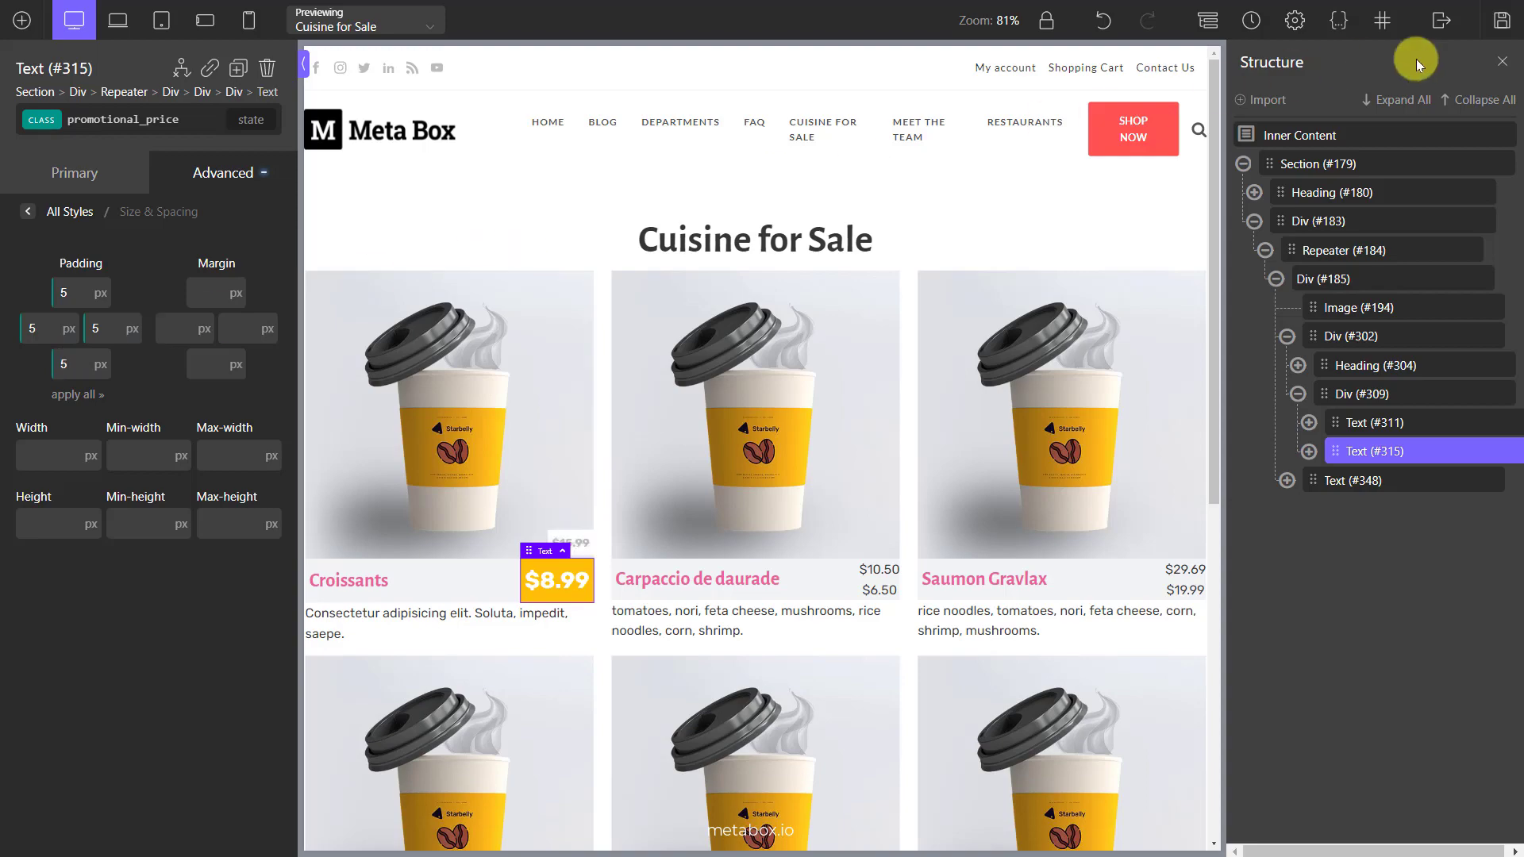
Save the page changes and open the Cuisine for Sale page on the front end to review the styled cuisine grid.
{"action": "left_click", "coordinate": [1502, 32]}
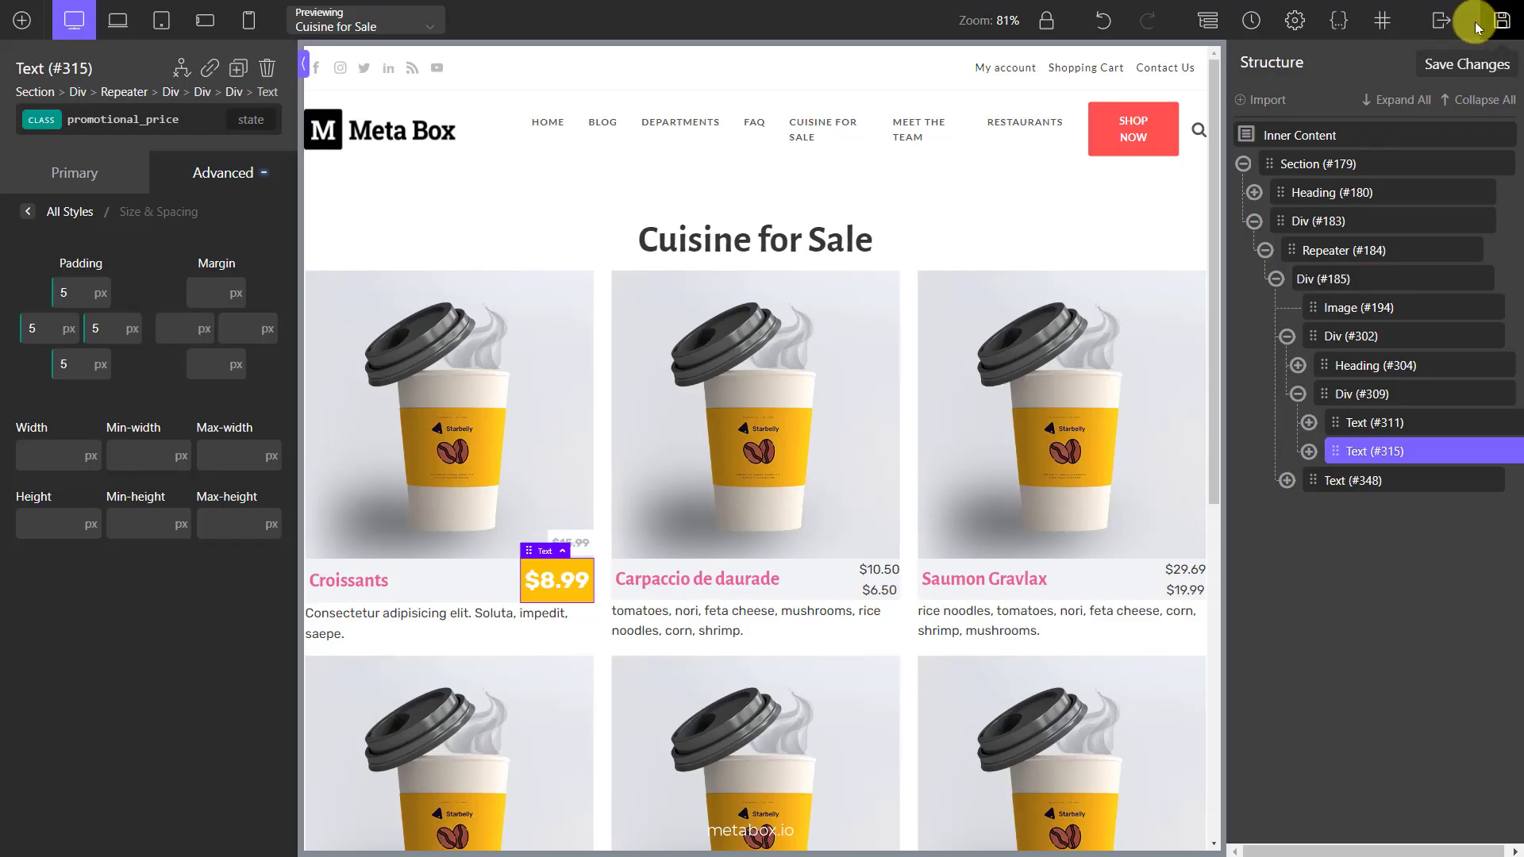
{"action": "left_click", "coordinate": [1442, 20]}
{"action": "left_click", "coordinate": [1417, 96]}
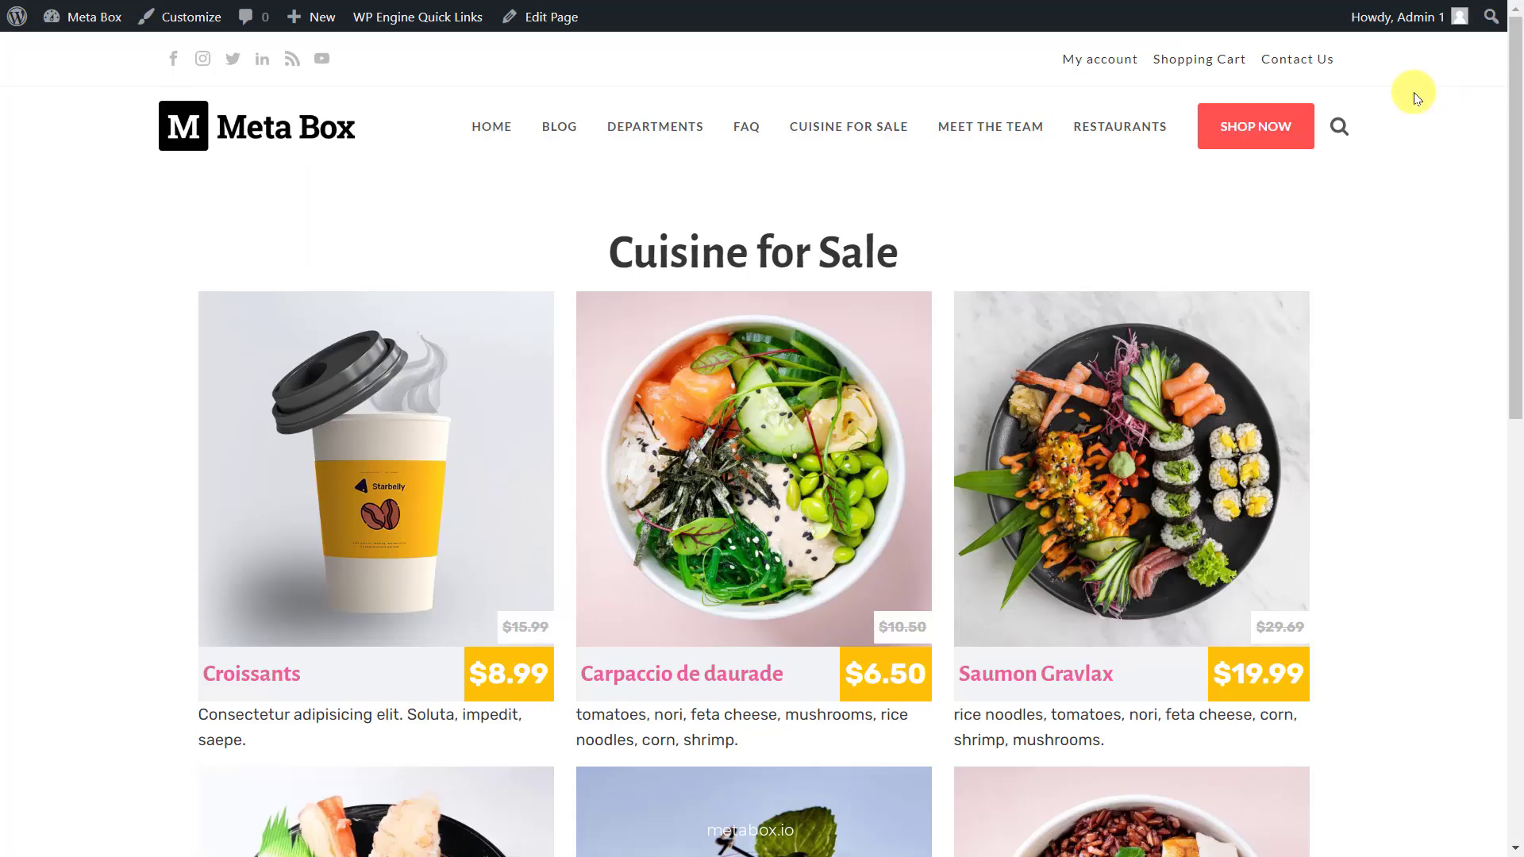
{"action": "scroll", "coordinate": [1340, 208], "scroll_direction": "down", "scroll_amount": 10}
{"action": "scroll", "coordinate": [1339, 208], "scroll_direction": "up", "scroll_amount": 6}
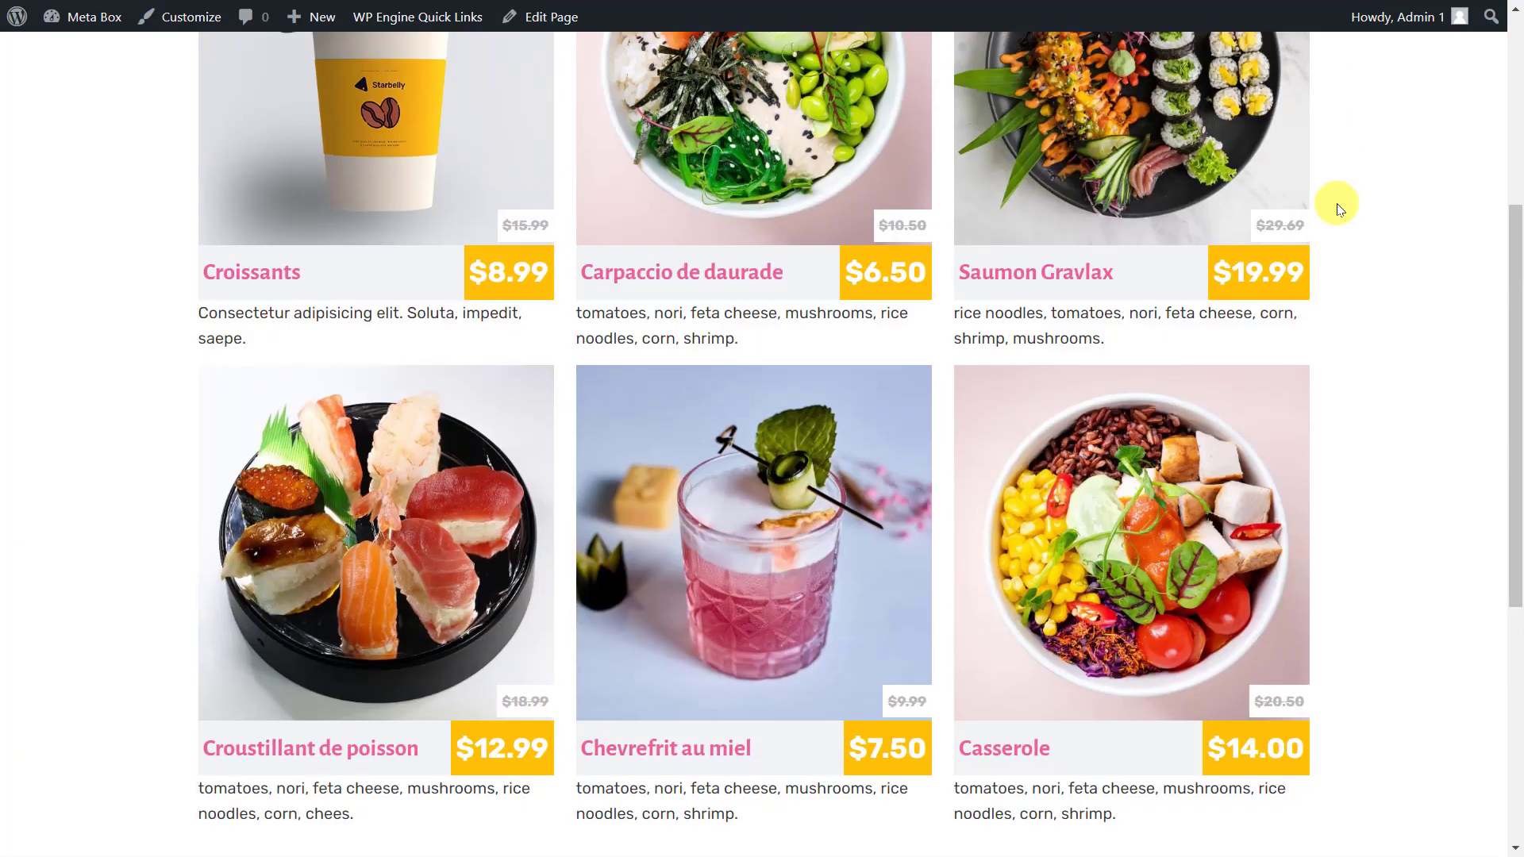
{"action": "scroll", "coordinate": [1340, 208], "scroll_direction": "up", "scroll_amount": 5}
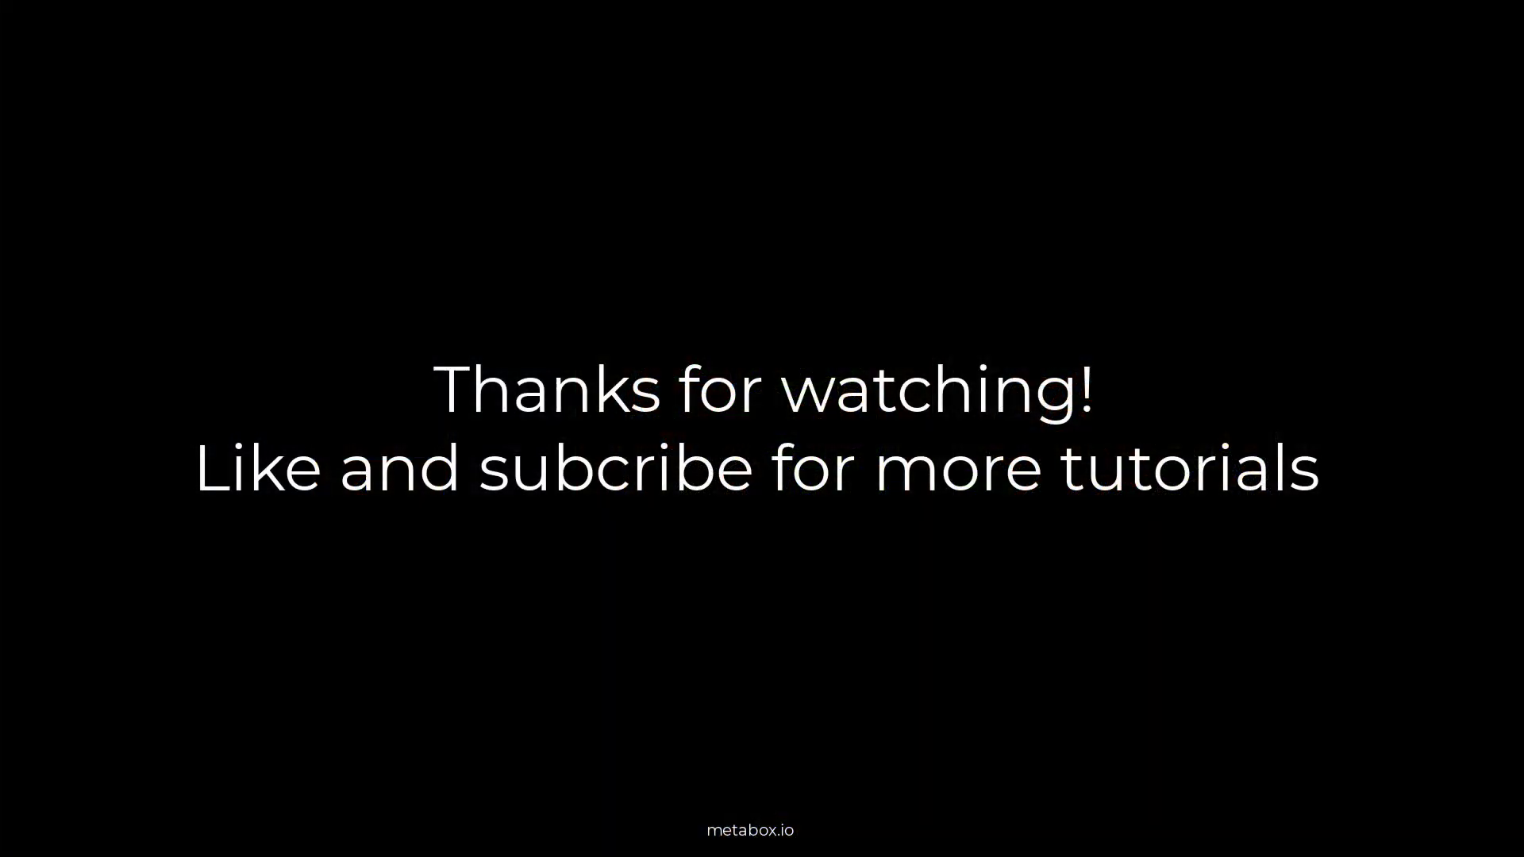